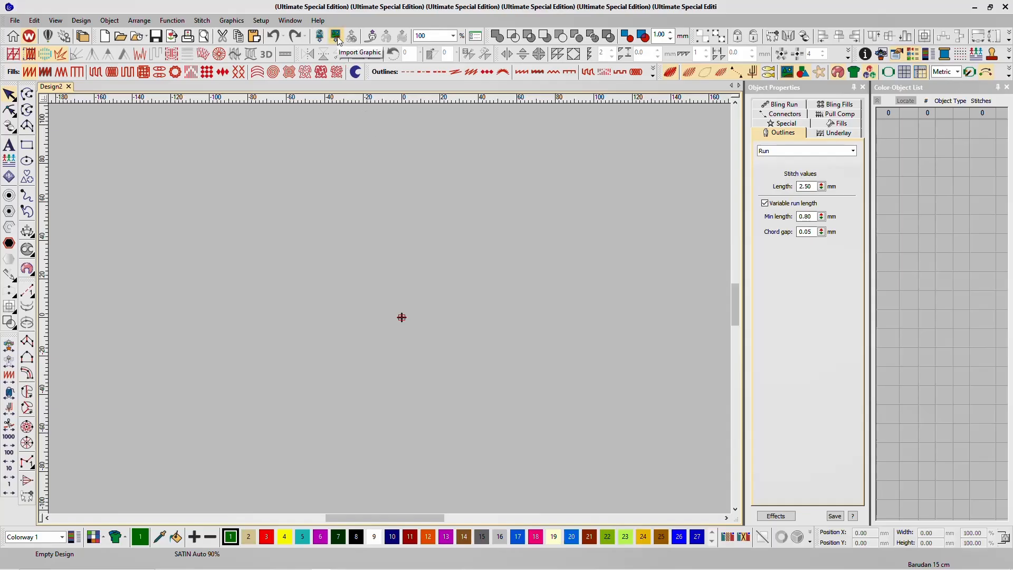
# - Import the graphic "Screenshot (1792)" from the Screenshots folder into the design
pyautogui.click(337, 38)
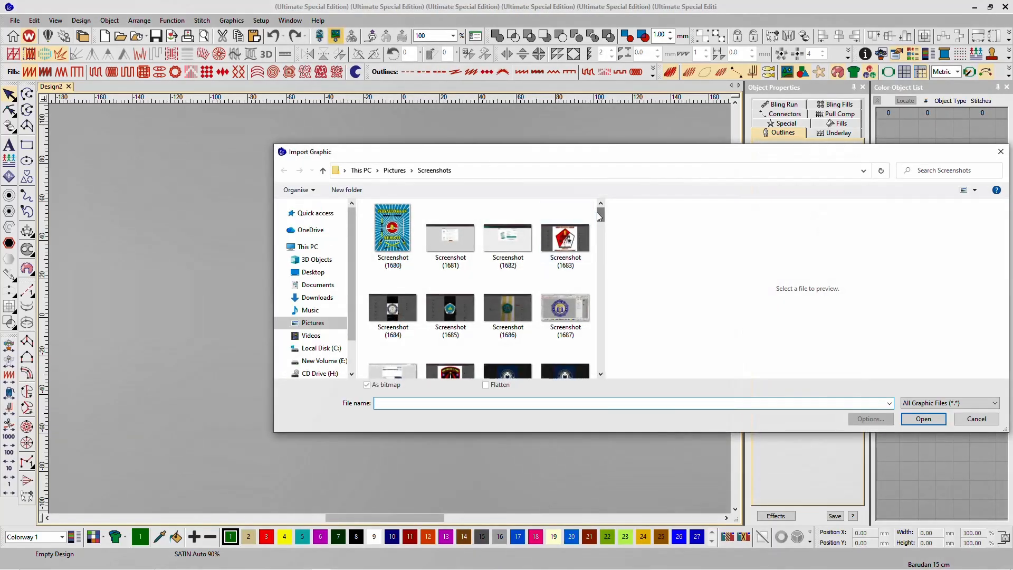
pyautogui.moveTo(600, 216); pyautogui.dragTo(587, 373)
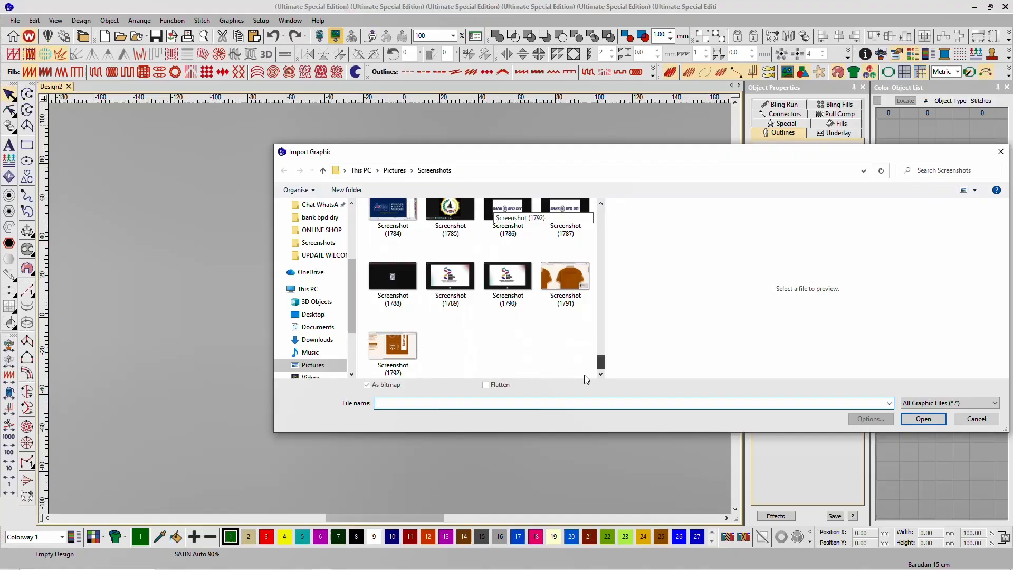
pyautogui.click(397, 357)
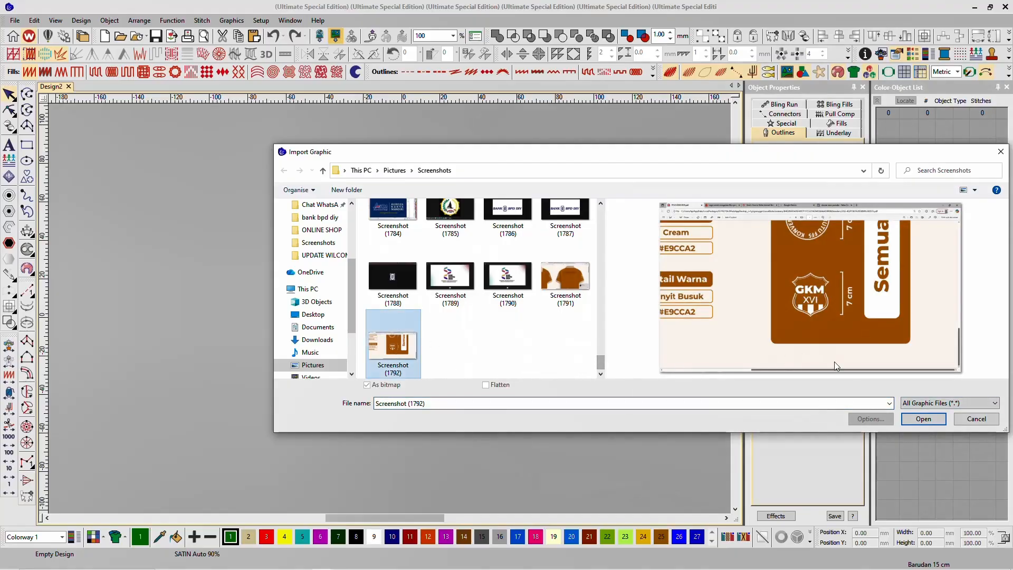
pyautogui.click(916, 418)
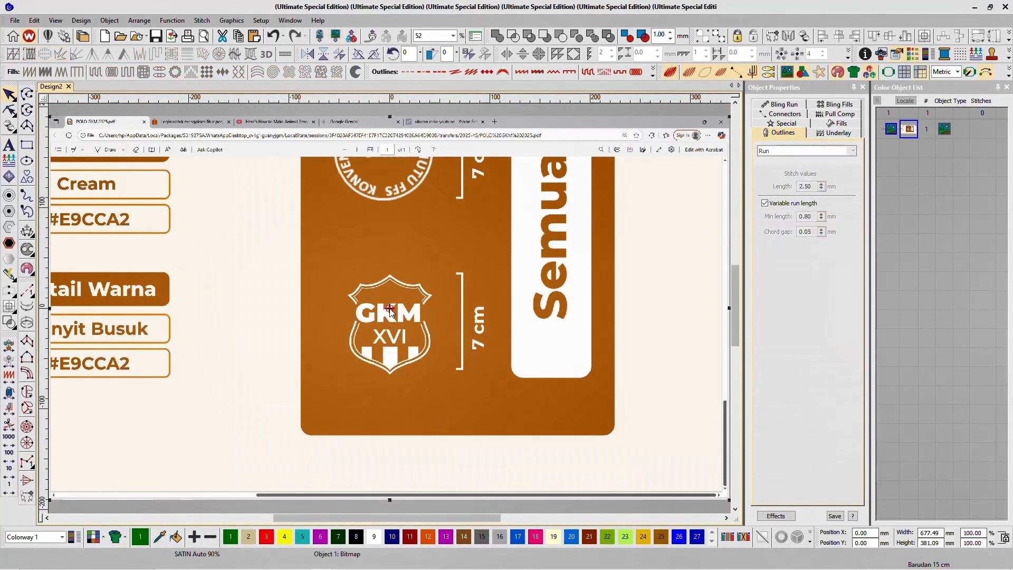
# - Move the imported bitmap to about X 6.31, Y 41.13 mm, bringing the design origin into the GKM badge's lower part
pyautogui.scroll(-5, 390, 308)
pyautogui.scroll(6, 390, 308)
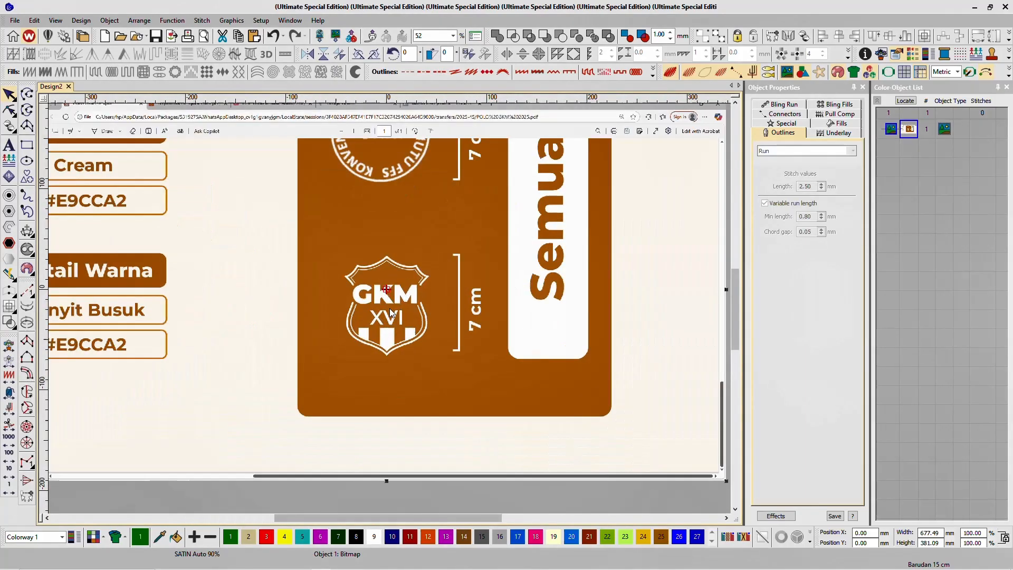
pyautogui.scroll(-3, 390, 308)
pyautogui.scroll(2, 390, 308)
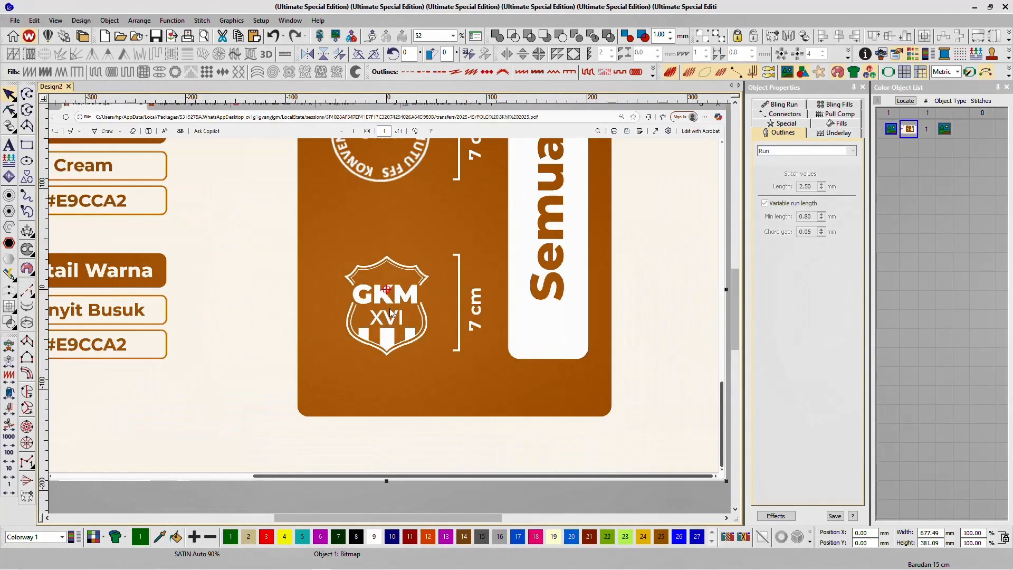
pyautogui.scroll(-3, 404, 207)
pyautogui.click(405, 208)
pyautogui.scroll(1, 390, 312)
pyautogui.scroll(4, 390, 312)
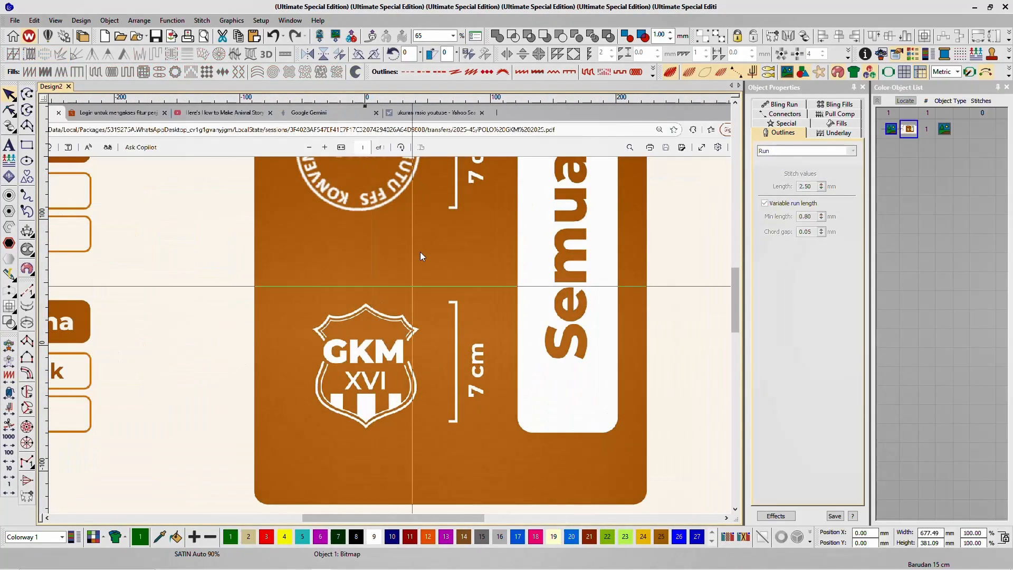
pyautogui.moveTo(420, 252); pyautogui.dragTo(440, 289)
pyautogui.scroll(-1, 389, 308)
pyautogui.scroll(2, 389, 308)
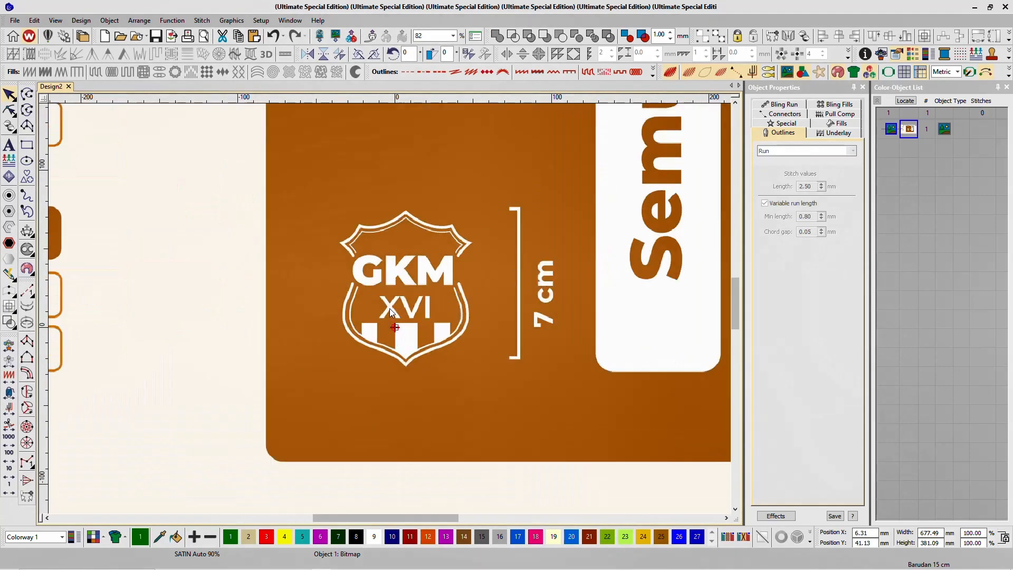
pyautogui.scroll(-2, 389, 308)
pyautogui.scroll(2, 390, 308)
pyautogui.scroll(-1, 390, 312)
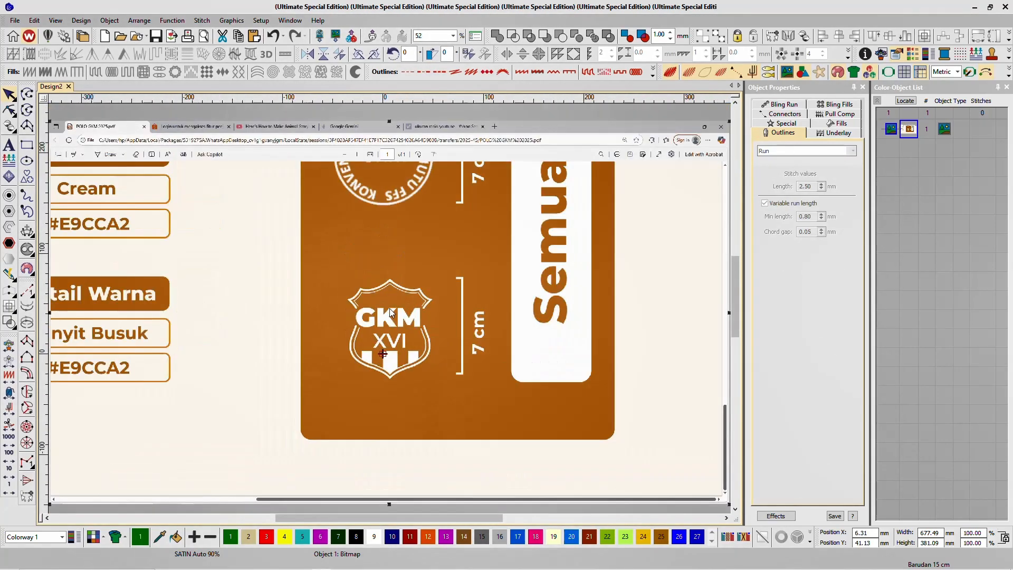
pyautogui.scroll(-3, 389, 308)
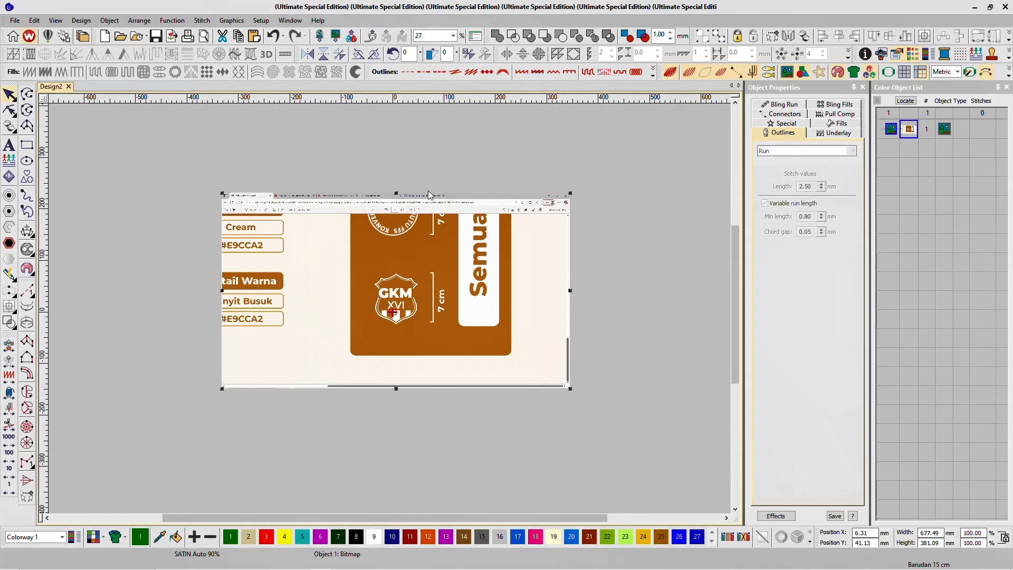
# - Show the grid and shift the bitmap to about X 9.58, Y 43.37 mm to line the GKM badge up with the grid lines
pyautogui.click(390, 164)
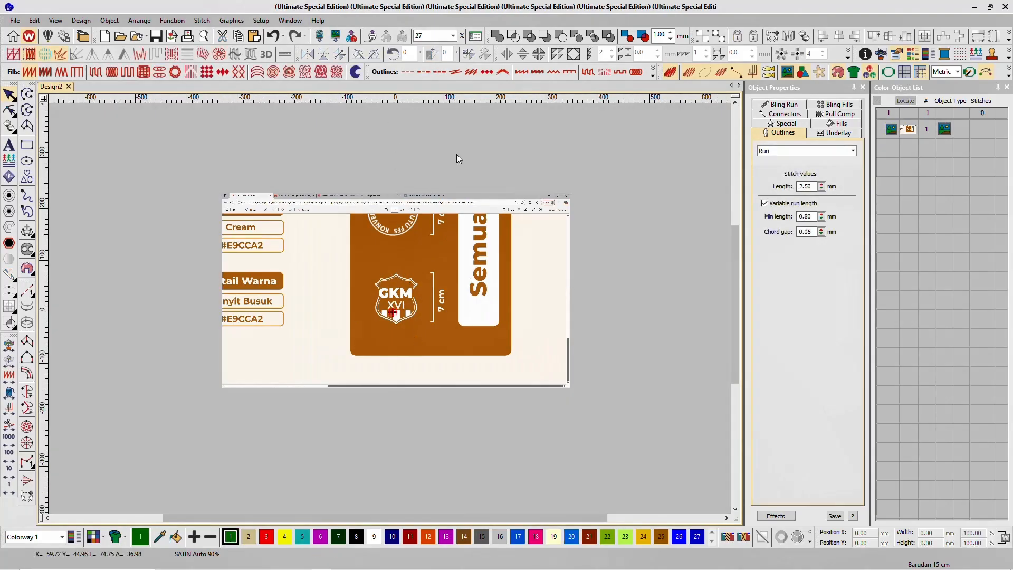
pyautogui.click(903, 71)
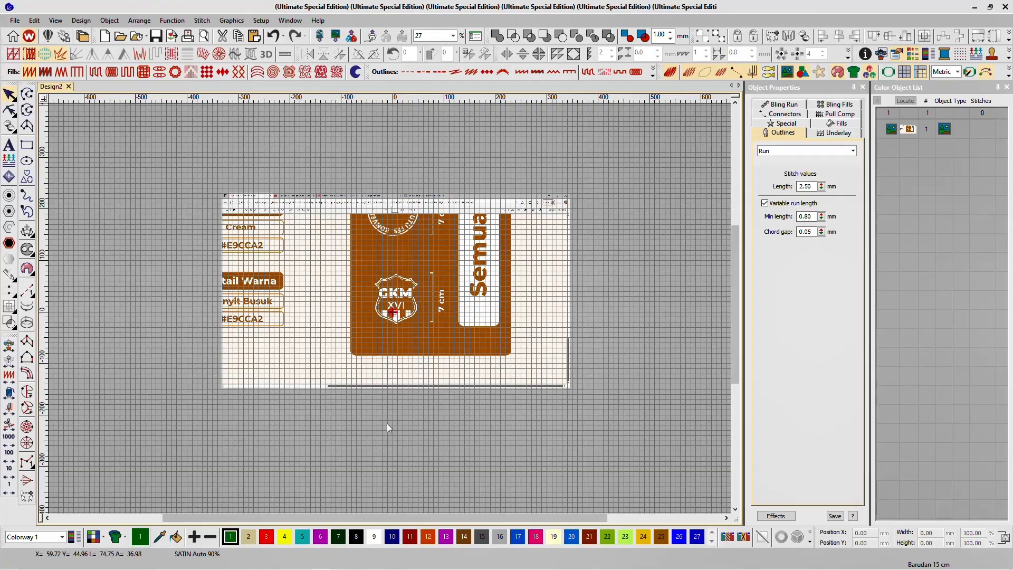
pyautogui.scroll(4, 389, 308)
pyautogui.scroll(-1, 389, 308)
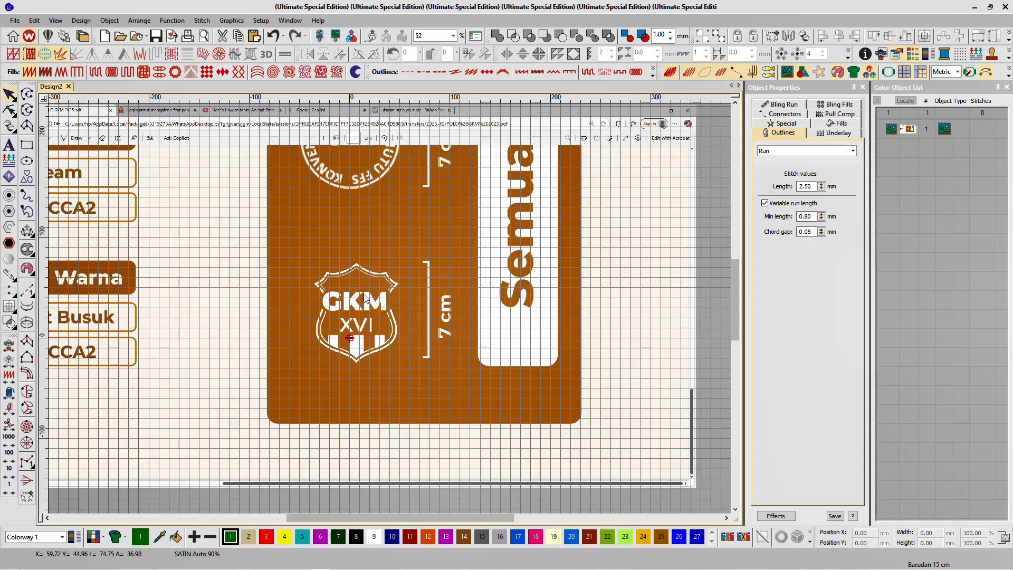
pyautogui.scroll(4, 391, 309)
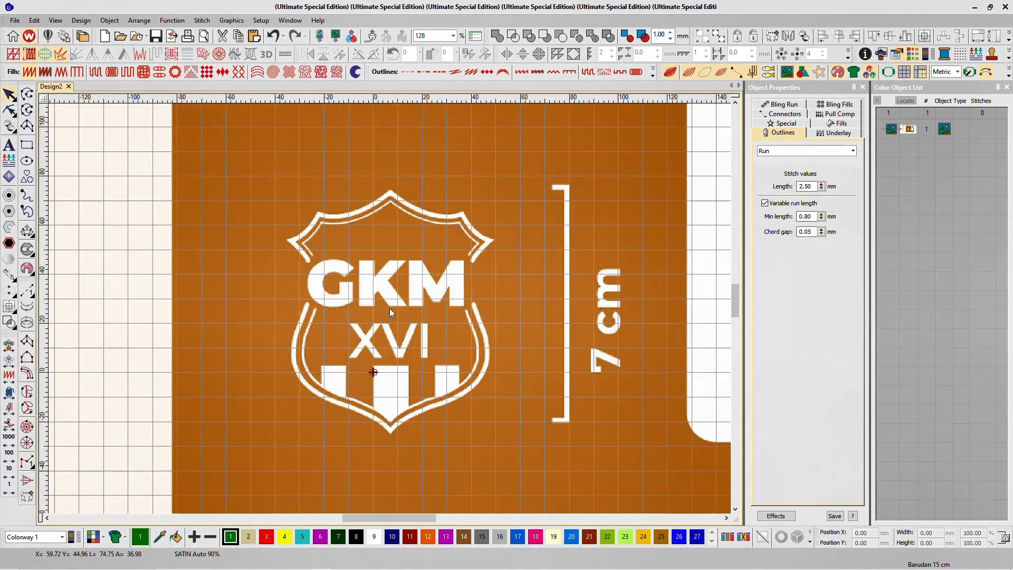
pyautogui.scroll(2, 389, 309)
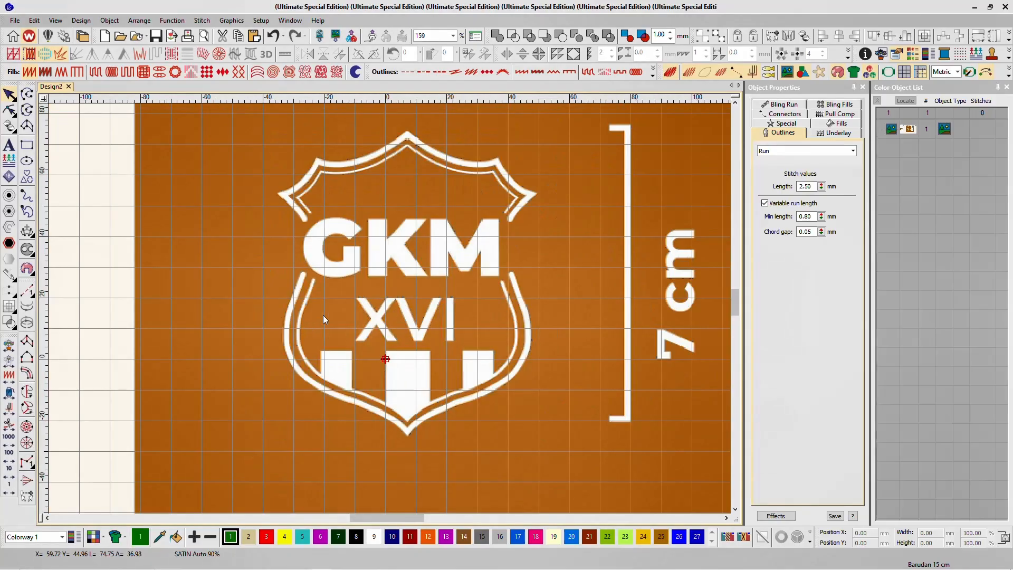
pyautogui.moveTo(323, 315); pyautogui.dragTo(390, 304)
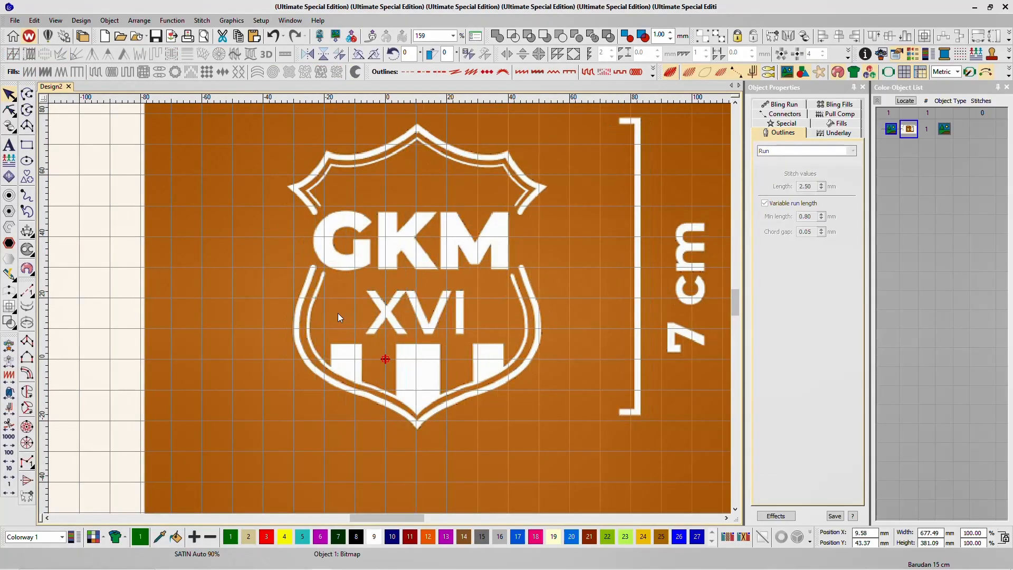
# - Scale the bitmap to about 579.89 × 326.19 mm using the grid as reference, and hide the grid
pyautogui.scroll(-2, 387, 238)
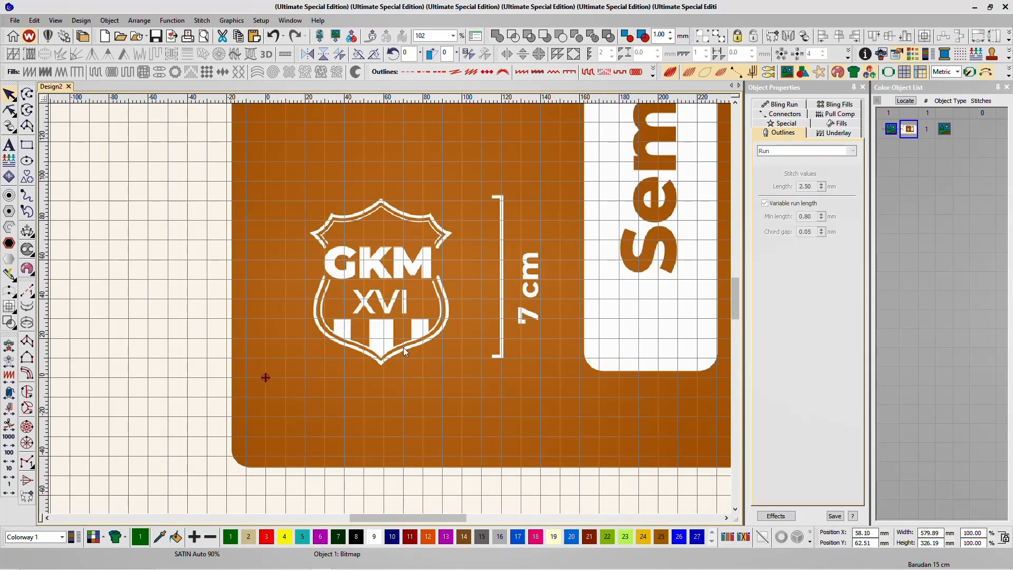
pyautogui.scroll(-2, 392, 312)
pyautogui.scroll(2, 390, 311)
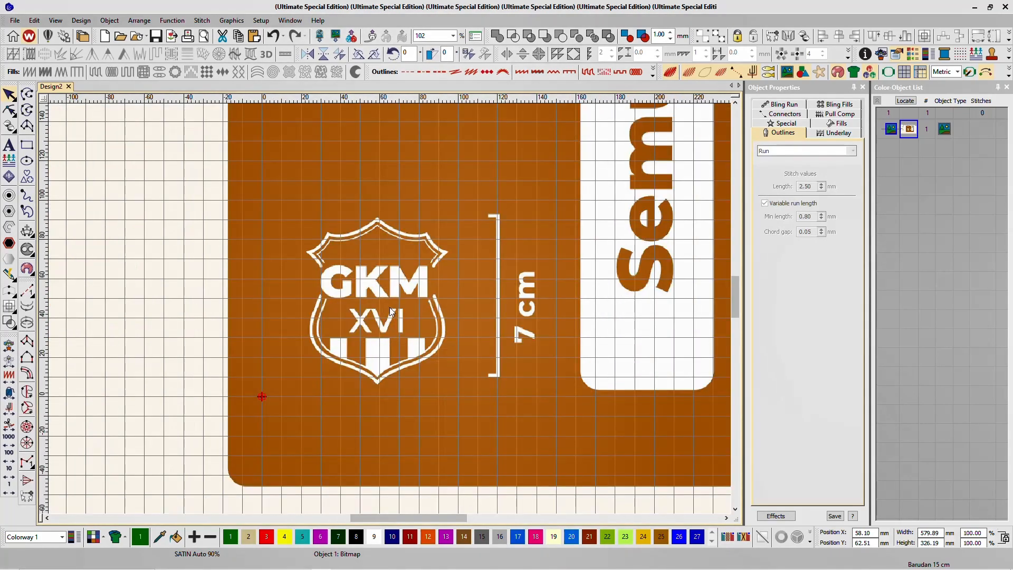
pyautogui.scroll(-2, 390, 311)
pyautogui.scroll(2, 390, 311)
pyautogui.scroll(-2, 390, 311)
pyautogui.scroll(3, 390, 311)
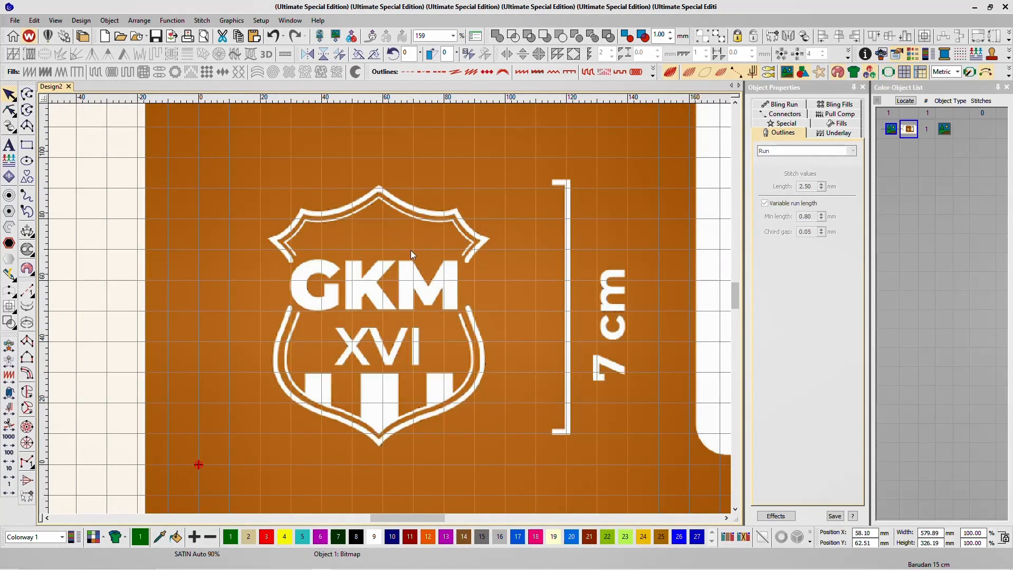
pyautogui.moveTo(410, 250); pyautogui.dragTo(403, 188)
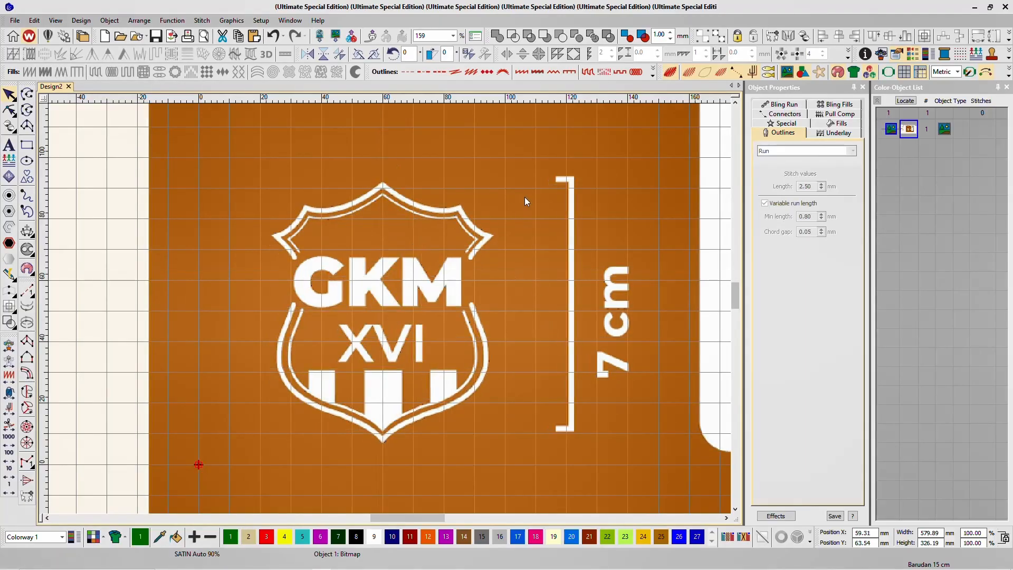
pyautogui.click(905, 72)
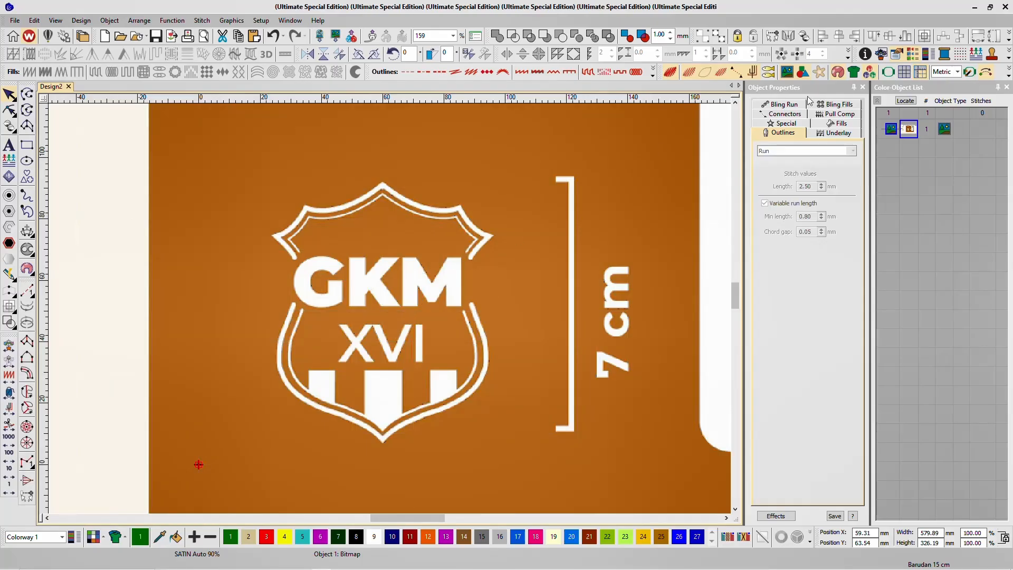
# - Move the bitmap to about X 11.69, Y 100.43 mm and lock it in place
pyautogui.scroll(-5, 431, 278)
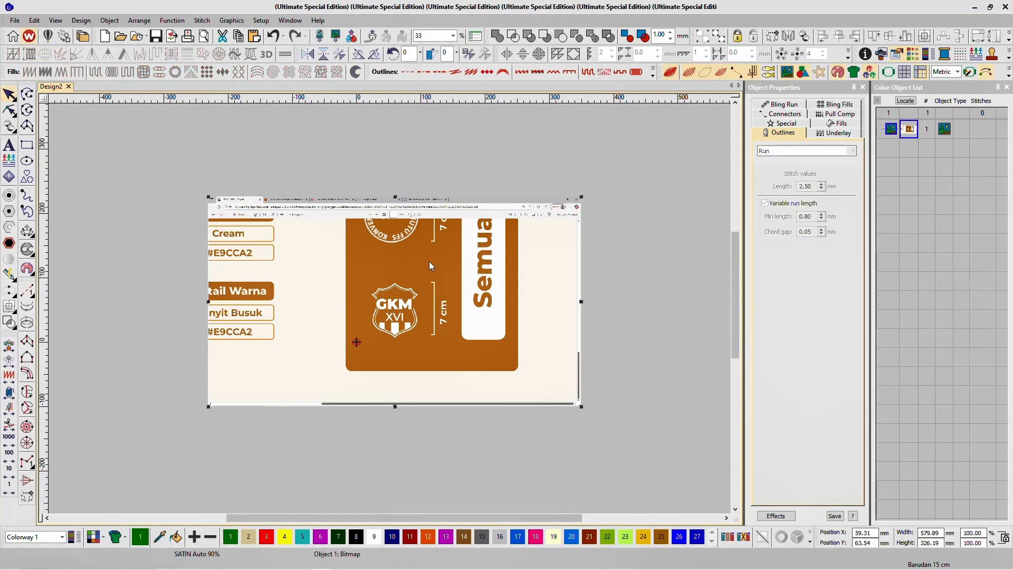
pyautogui.moveTo(429, 261); pyautogui.dragTo(368, 265)
pyautogui.scroll(1, 360, 270)
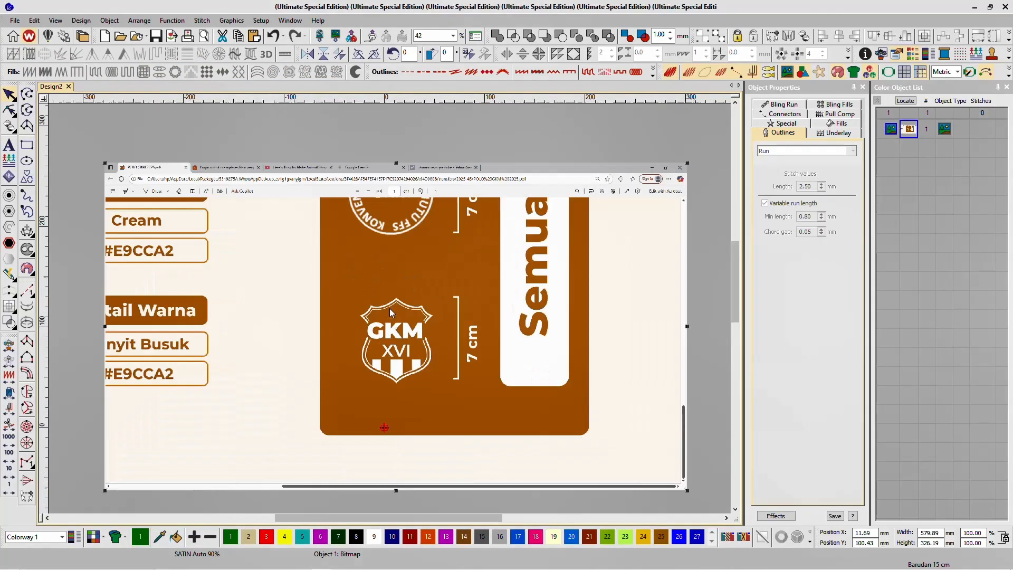
pyautogui.scroll(1, 390, 312)
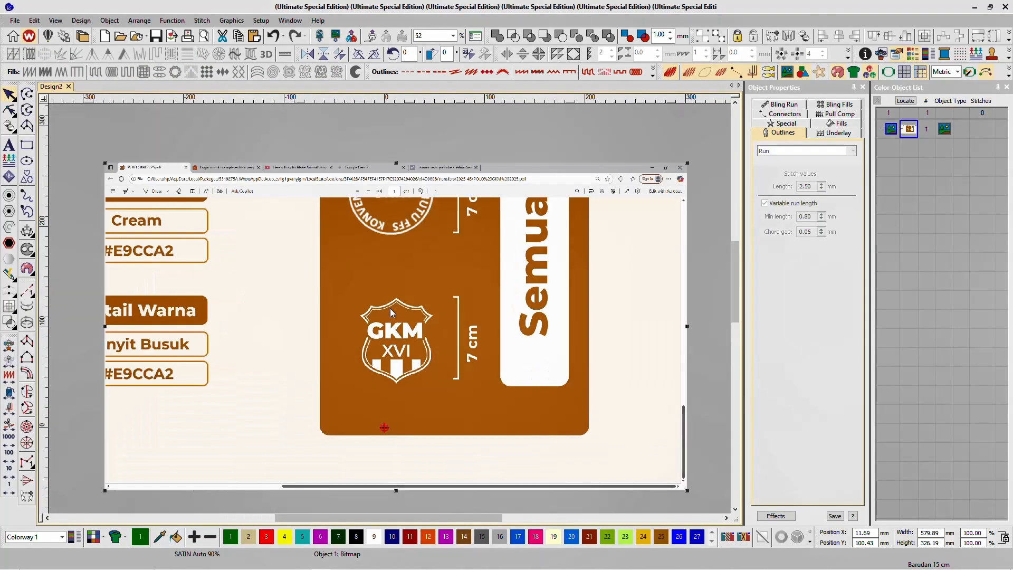
pyautogui.press('k')
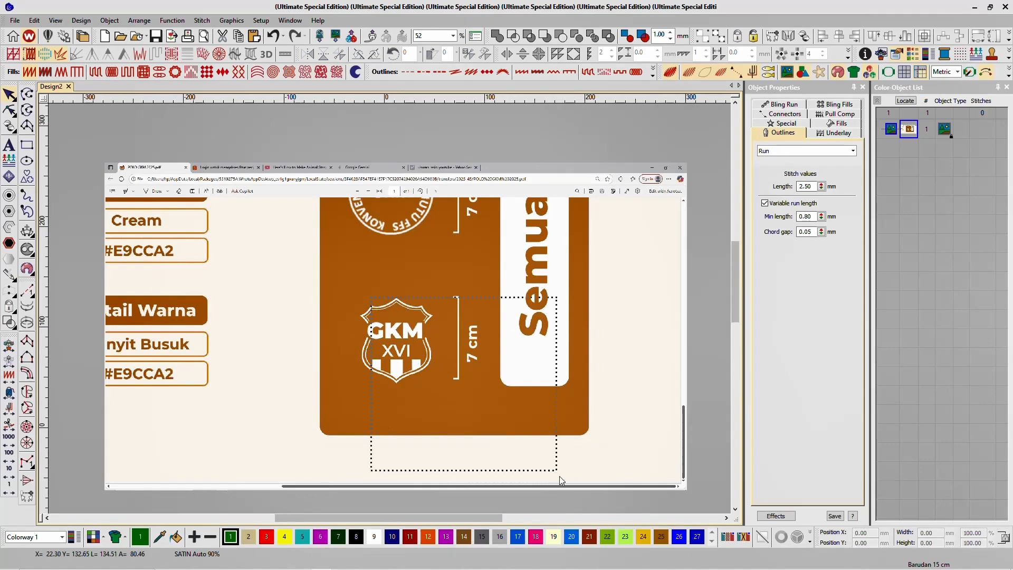
# - Place a vertical guide through the lower tip of the GKM shield, at about 12.4 mm on the horizontal ruler
pyautogui.scroll(5, 369, 417)
pyautogui.scroll(-3, 390, 305)
pyautogui.scroll(5, 377, 293)
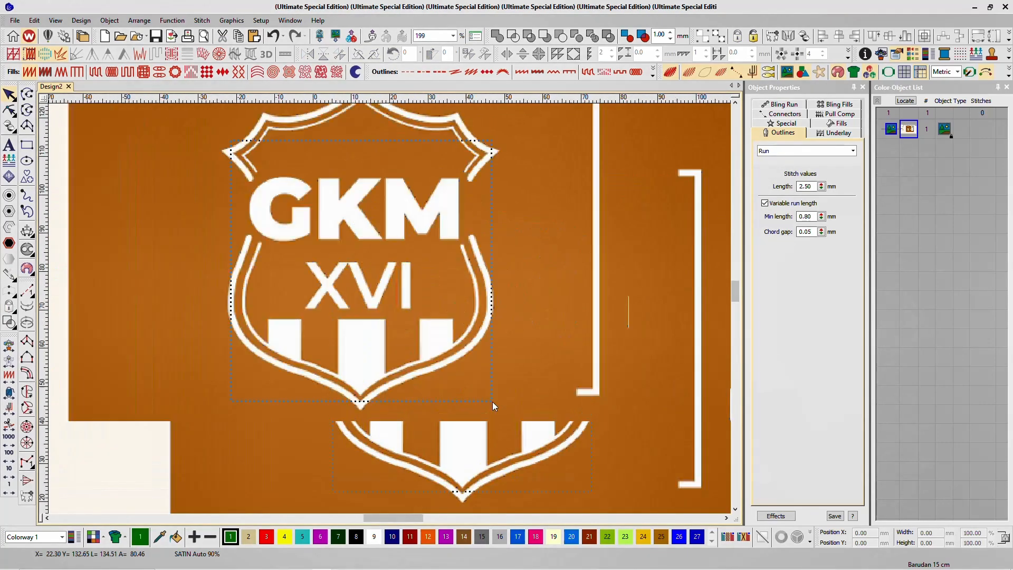
pyautogui.scroll(-4, 337, 289)
pyautogui.scroll(3, 389, 308)
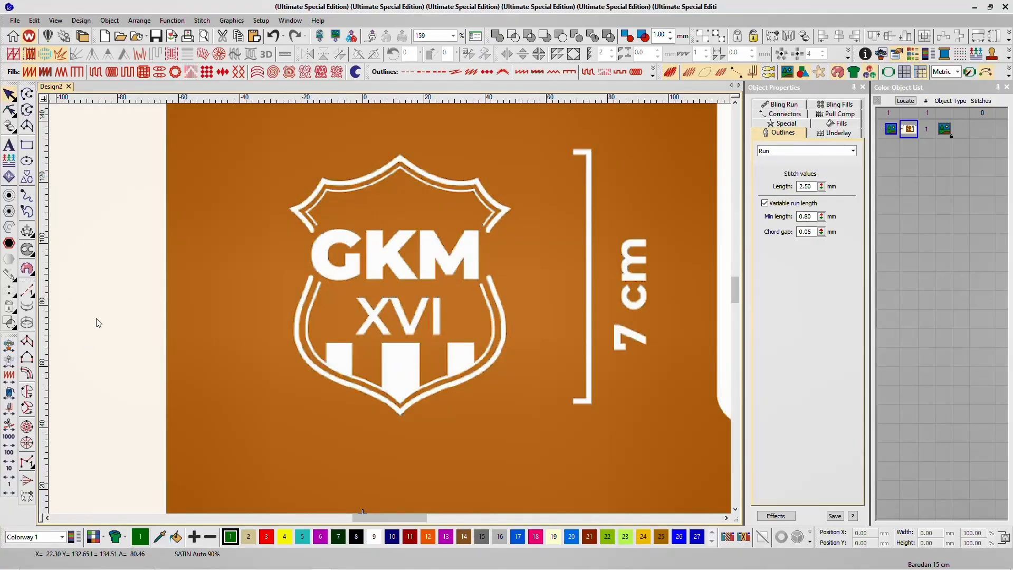
pyautogui.scroll(2, 390, 321)
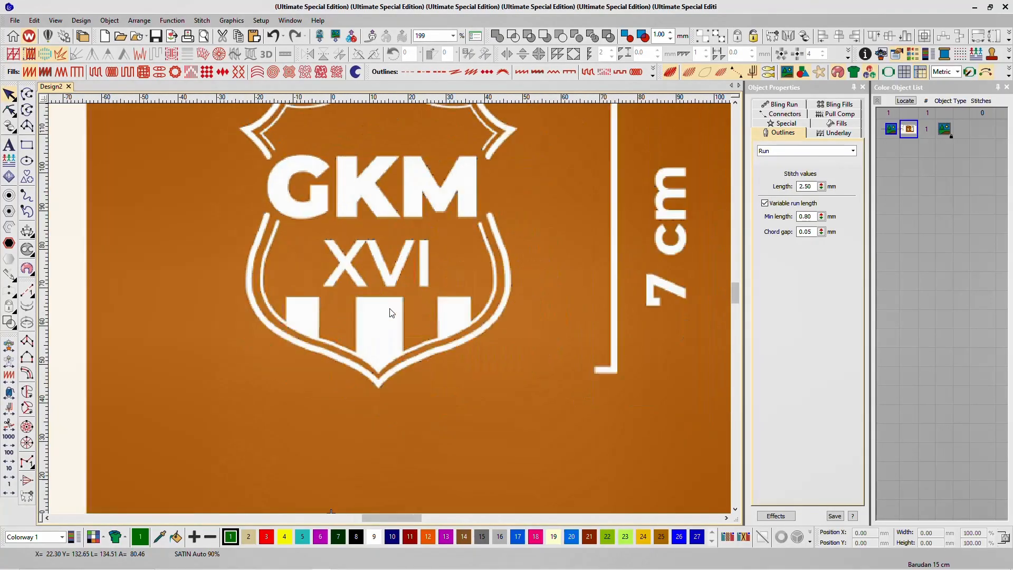
pyautogui.scroll(-2, 390, 319)
pyautogui.scroll(4, 379, 360)
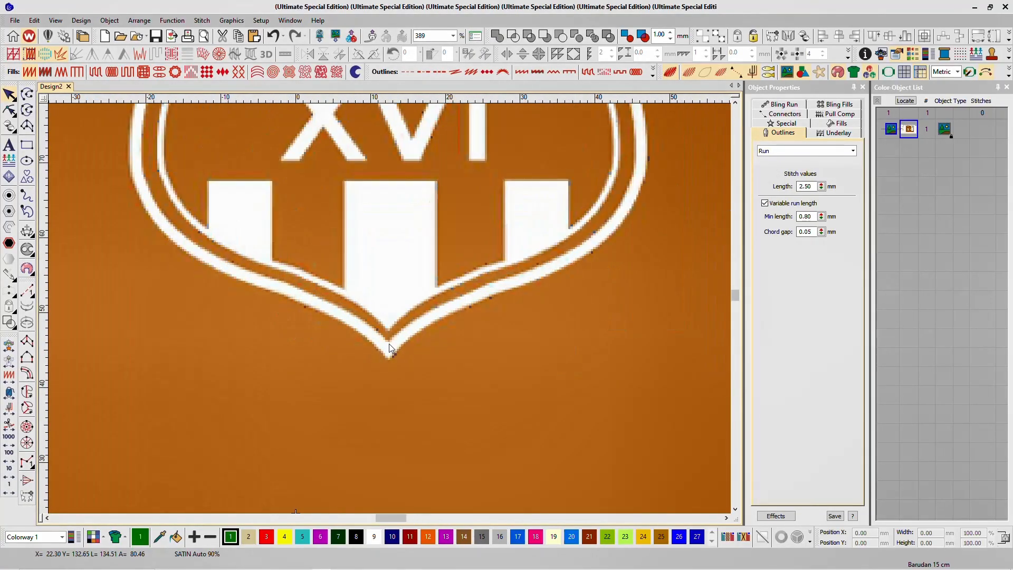
pyautogui.scroll(4, 389, 343)
pyautogui.moveTo(385, 100)
pyautogui.mouseDown()
pyautogui.moveTo(393, 79)
pyautogui.moveTo(383, 99)
pyautogui.mouseUp()
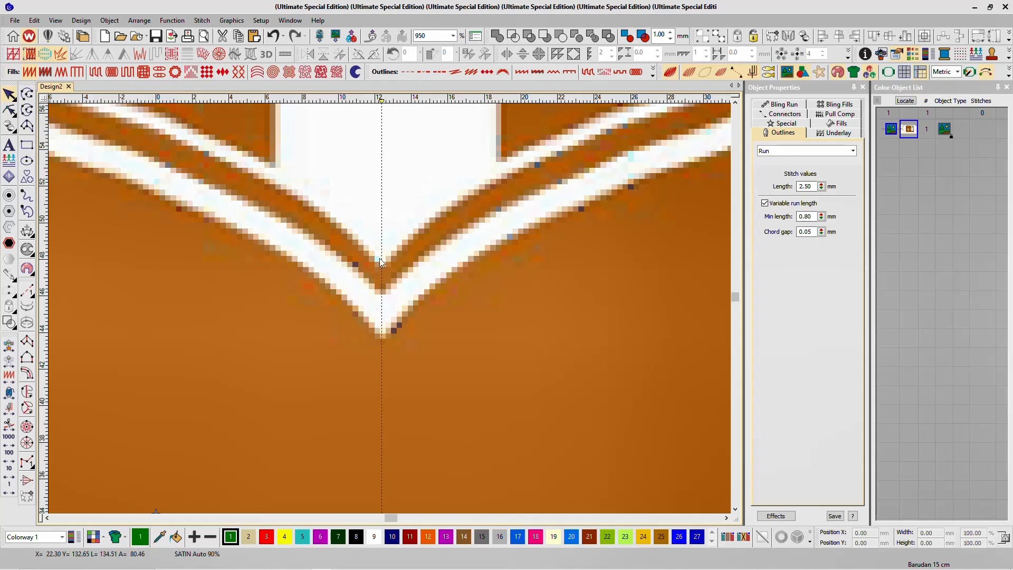
pyautogui.scroll(2, 384, 343)
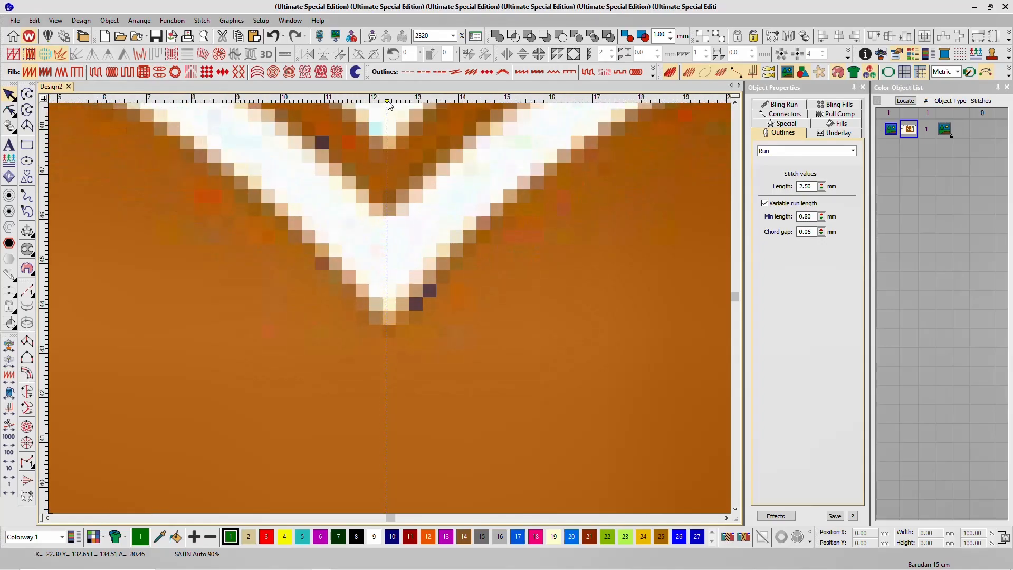
# - Check the vertical guide against the GKM shield and fine-tune it onto the shield's lower tip, at about 12.4 mm
pyautogui.scroll(-3, 391, 314)
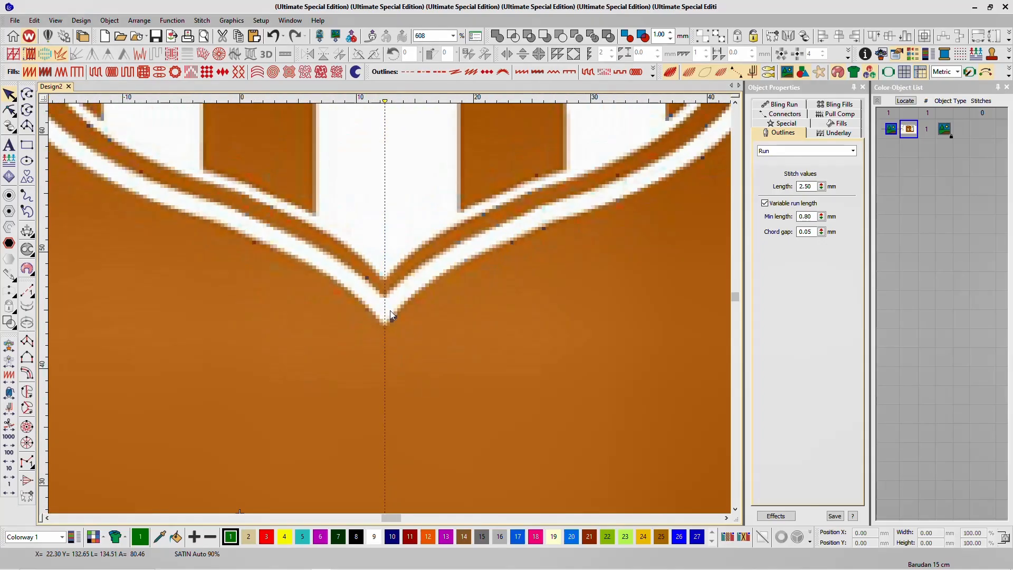
pyautogui.scroll(-3, 391, 315)
pyautogui.scroll(1, 395, 285)
pyautogui.scroll(-2, 400, 257)
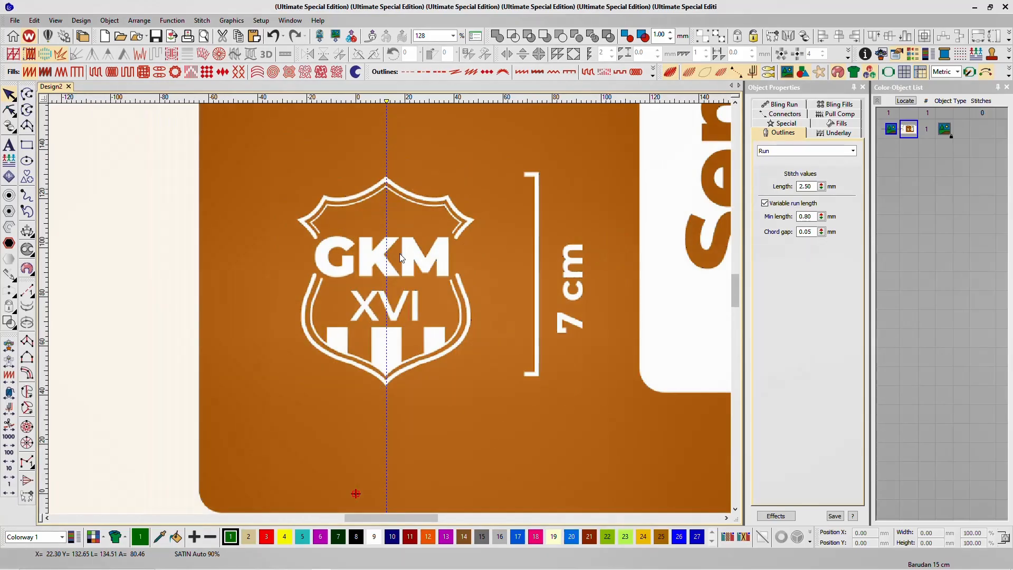
pyautogui.scroll(2, 400, 257)
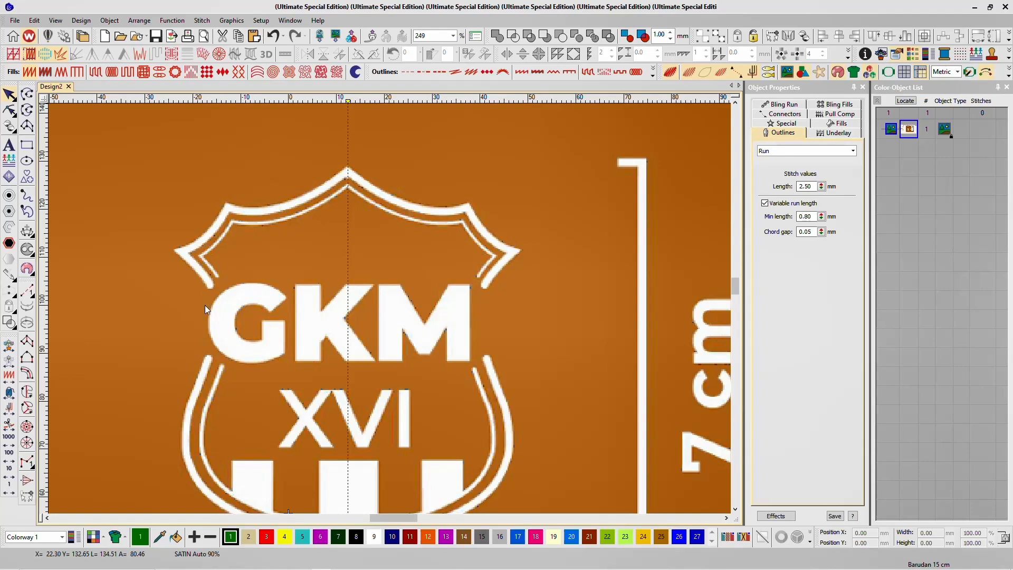
pyautogui.scroll(7, 389, 308)
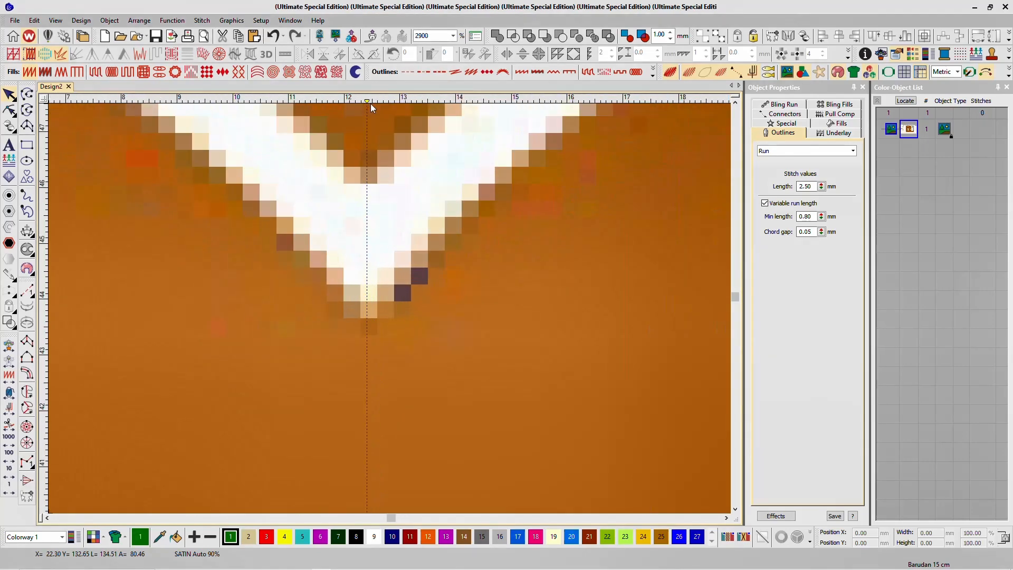
pyautogui.moveTo(368, 100); pyautogui.dragTo(368, 103)
# - Start a Run line, 2.50 mm stitch length, along the shield's outer upper outline from its lower-left end to the upper-left corner
pyautogui.scroll(-4, 388, 219)
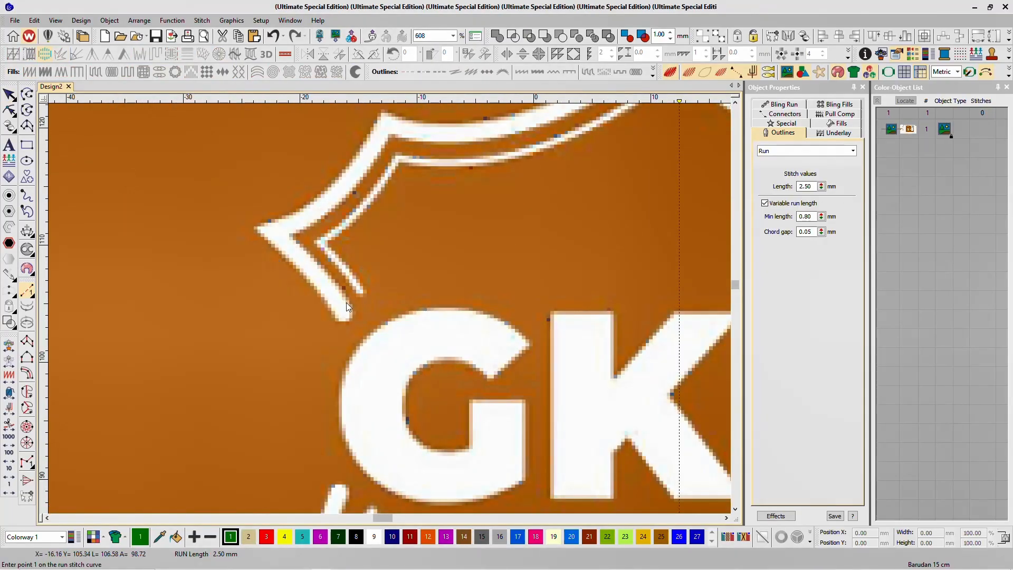
pyautogui.click(347, 318)
pyautogui.click(275, 236)
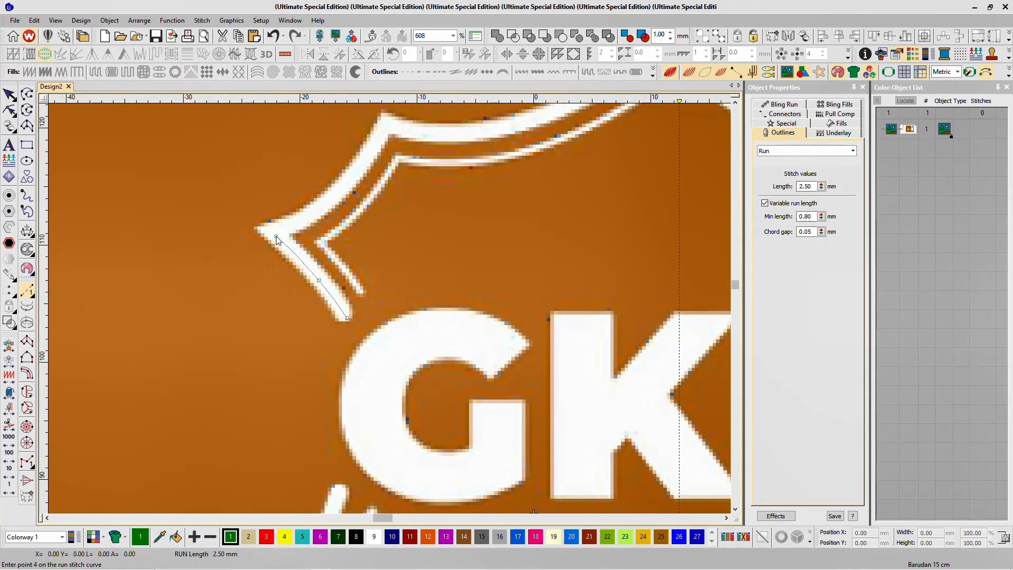
pyautogui.scroll(1, 302, 217)
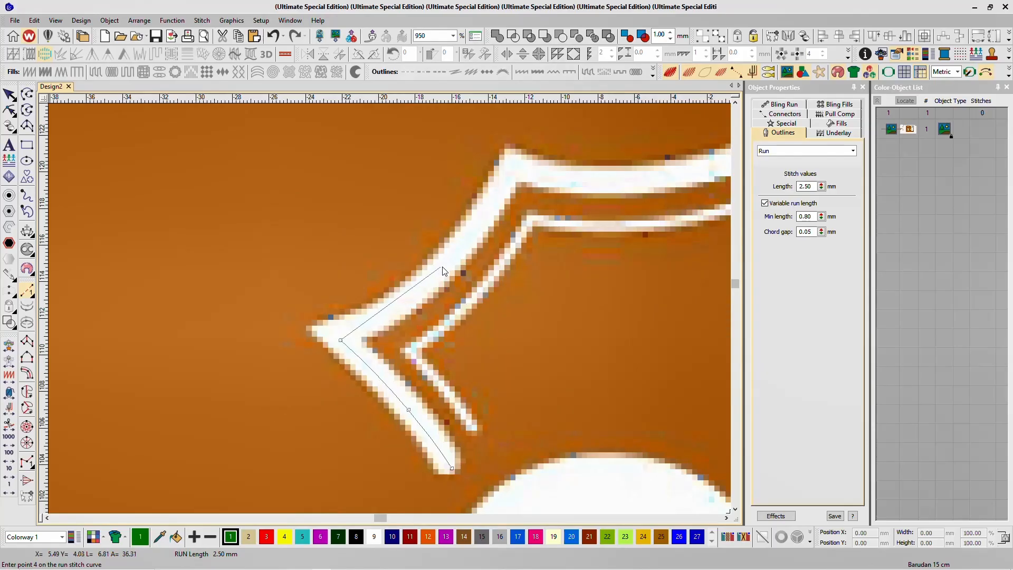
pyautogui.scroll(1, 430, 226)
pyautogui.click(389, 308)
pyautogui.click(477, 184)
pyautogui.press('c')
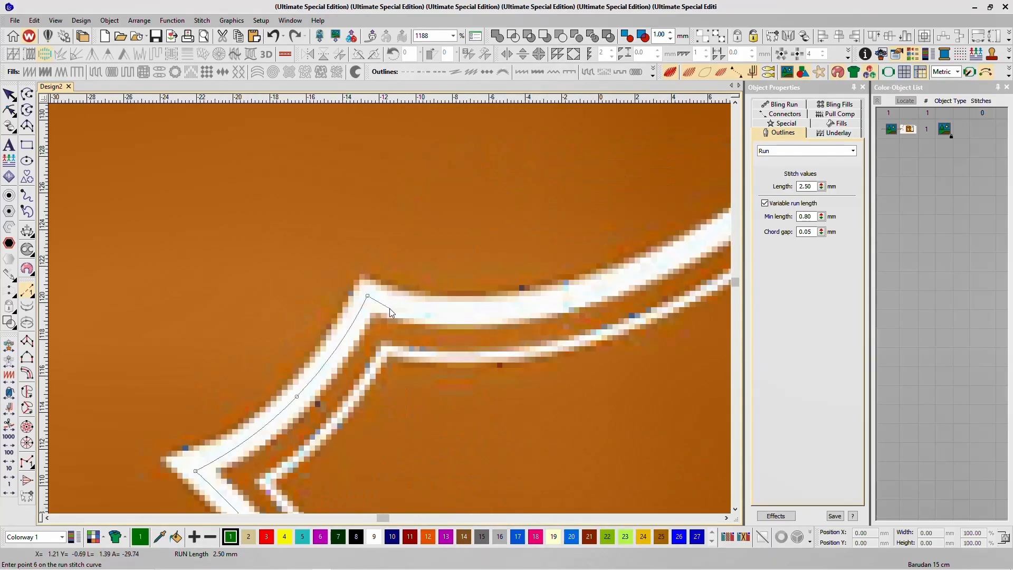
# - Continue the outer Run line along the curved top edge to the peak at the centre guide and finish it
pyautogui.click(393, 307)
pyautogui.click(553, 285)
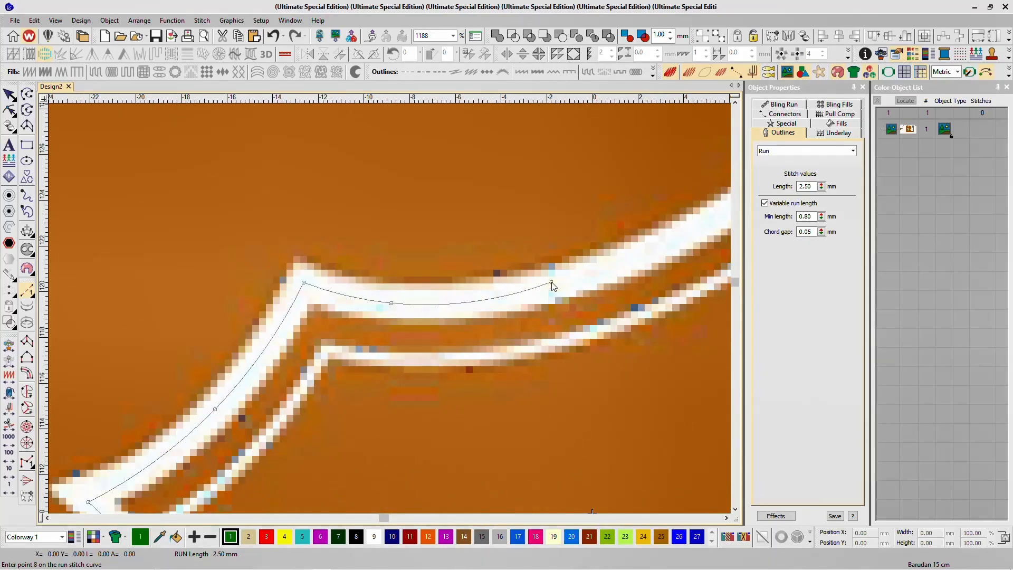
pyautogui.scroll(-1, 552, 286)
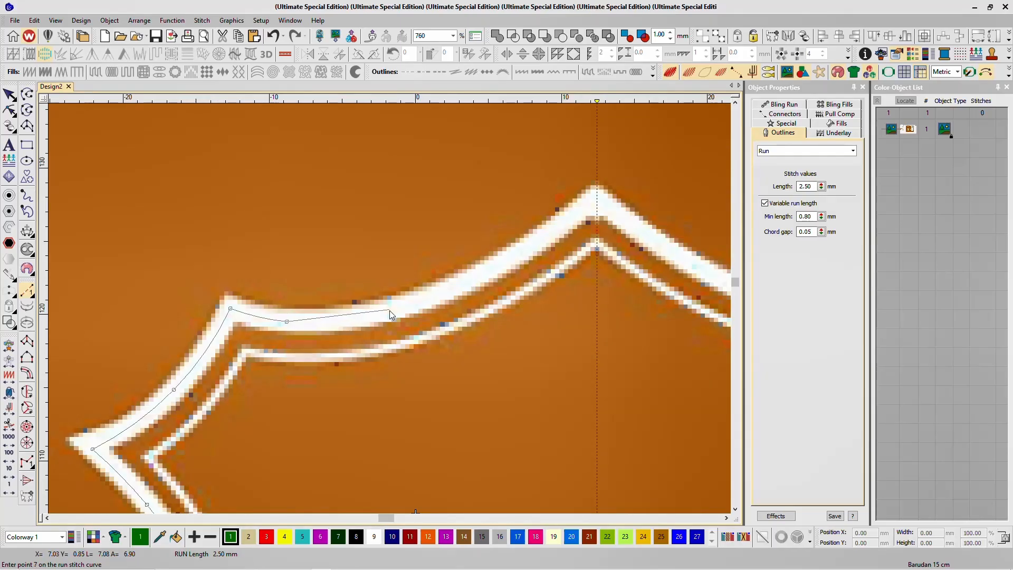
pyautogui.click(496, 267)
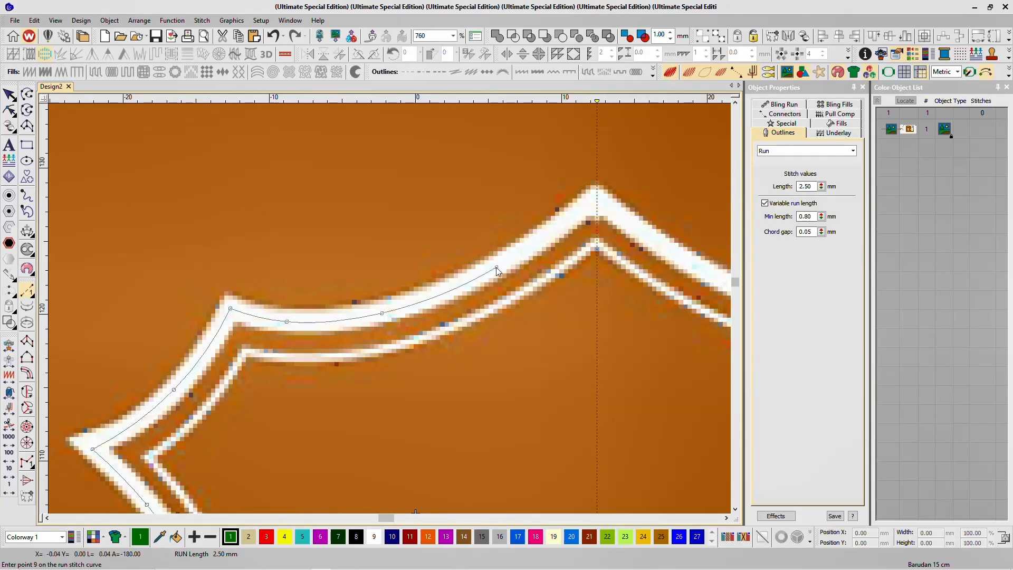
pyautogui.click(597, 204)
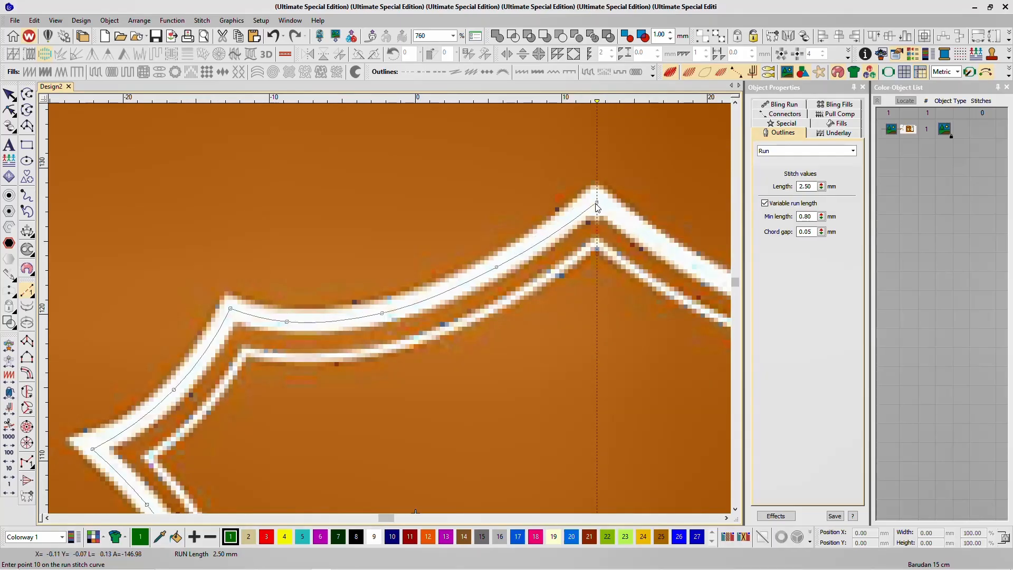
pyautogui.press('Return')
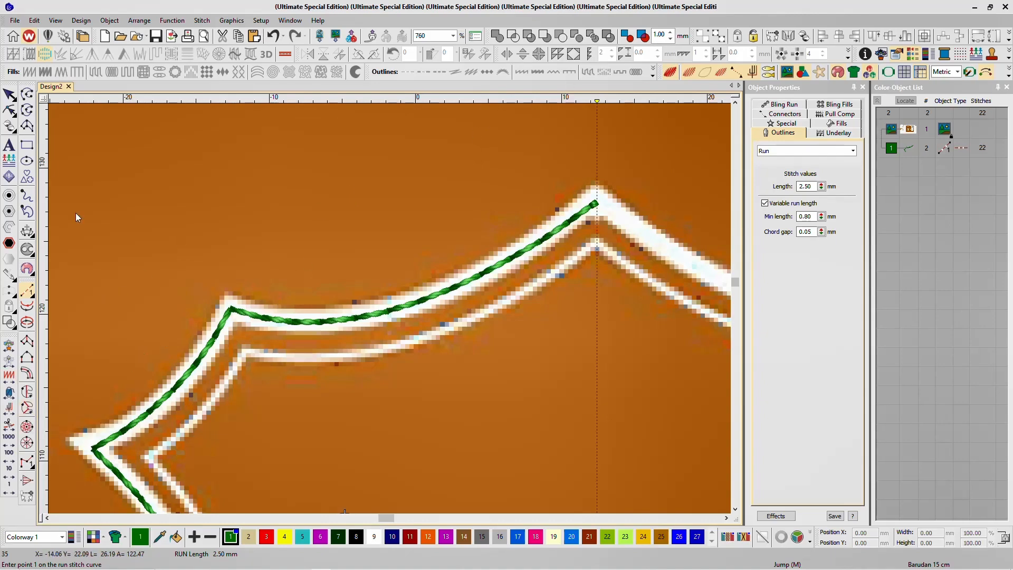
# - Reshape the outer Run line so its end point at the shield's peak sits exactly on the centre guide
pyautogui.click(9, 95)
pyautogui.scroll(-3, 389, 308)
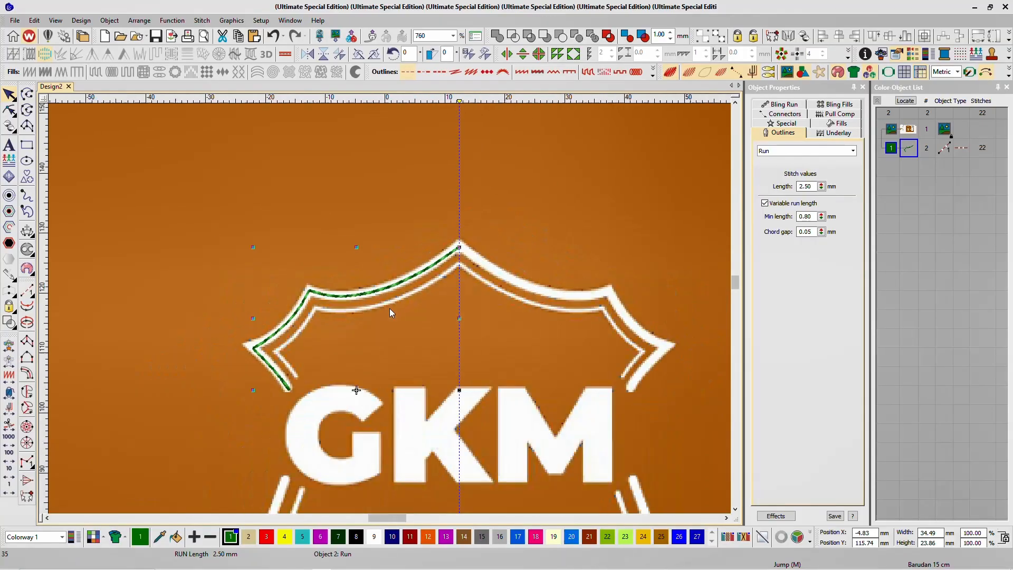
pyautogui.scroll(2, 389, 308)
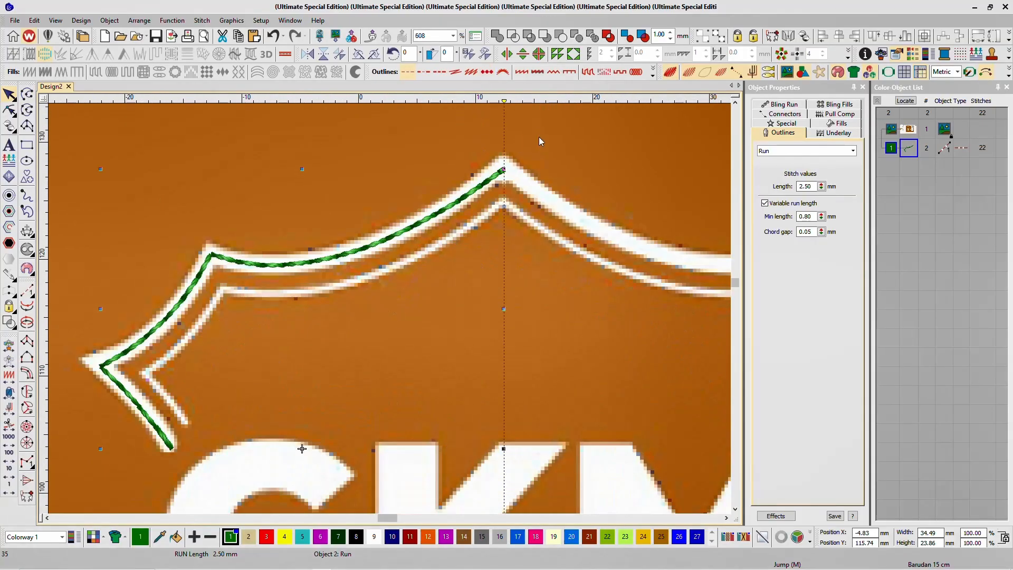
pyautogui.click(9, 110)
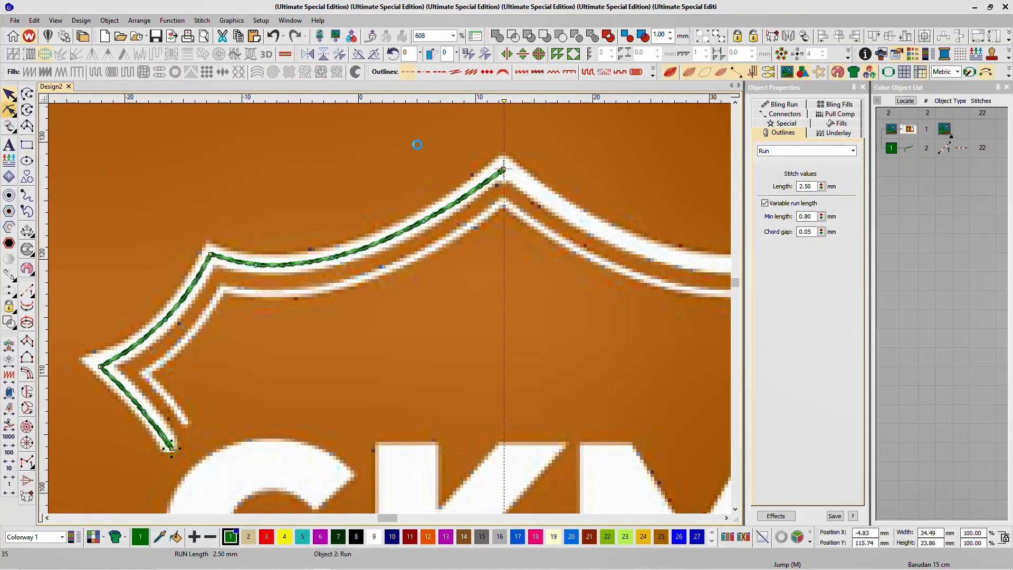
pyautogui.scroll(3, 390, 308)
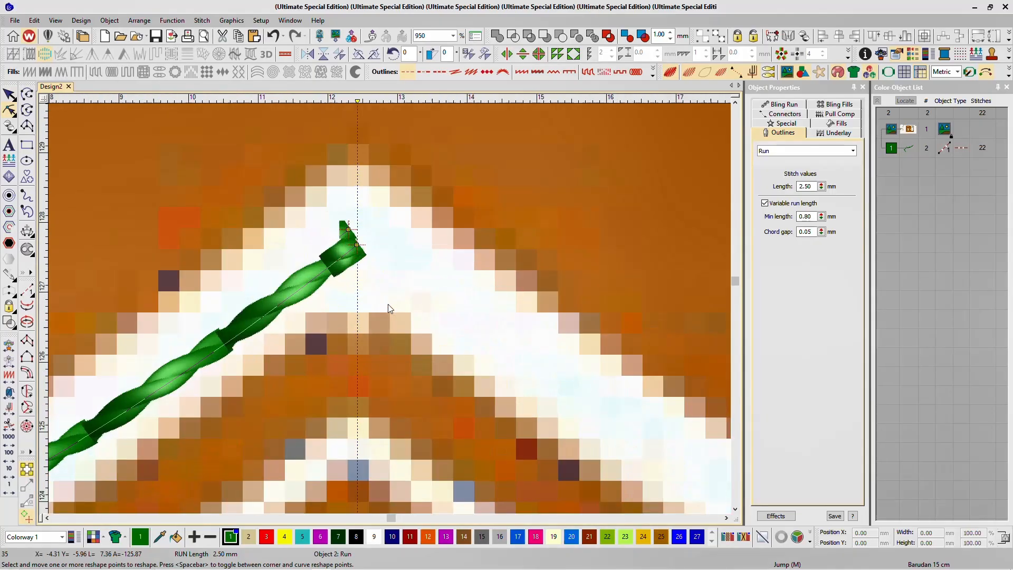
pyautogui.scroll(10, 388, 304)
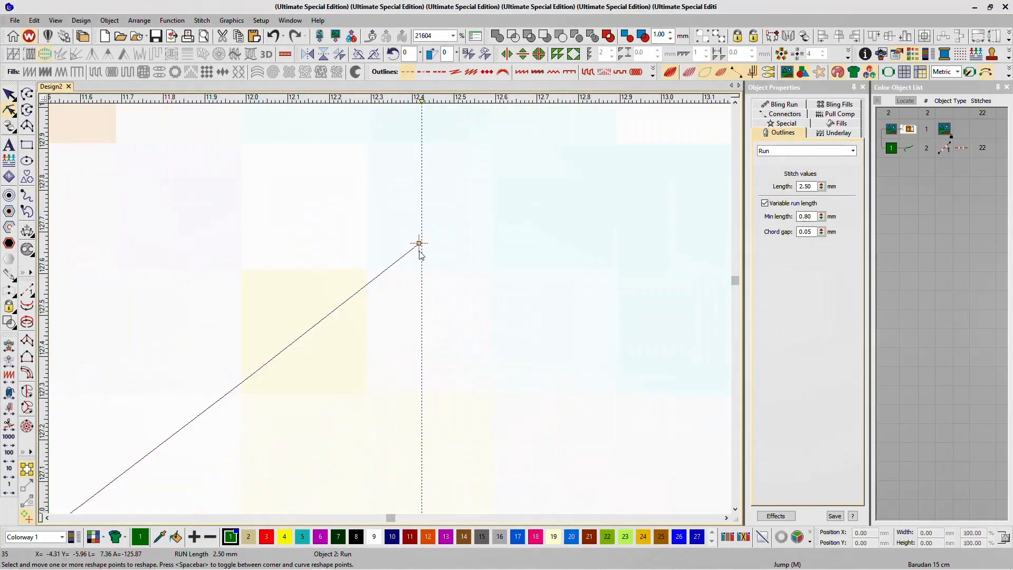
pyautogui.scroll(1, 393, 304)
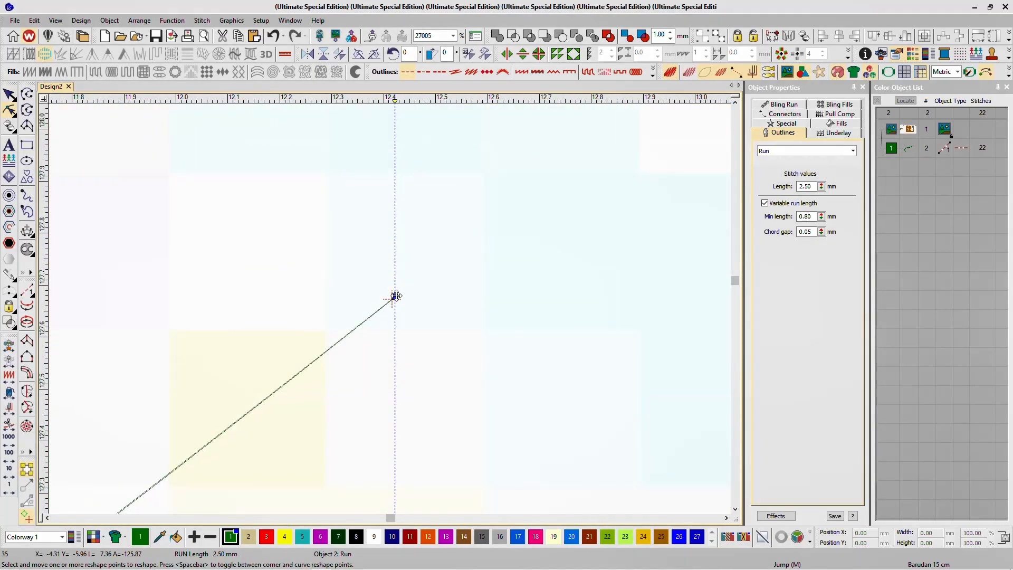
pyautogui.click(396, 296)
pyautogui.click(9, 95)
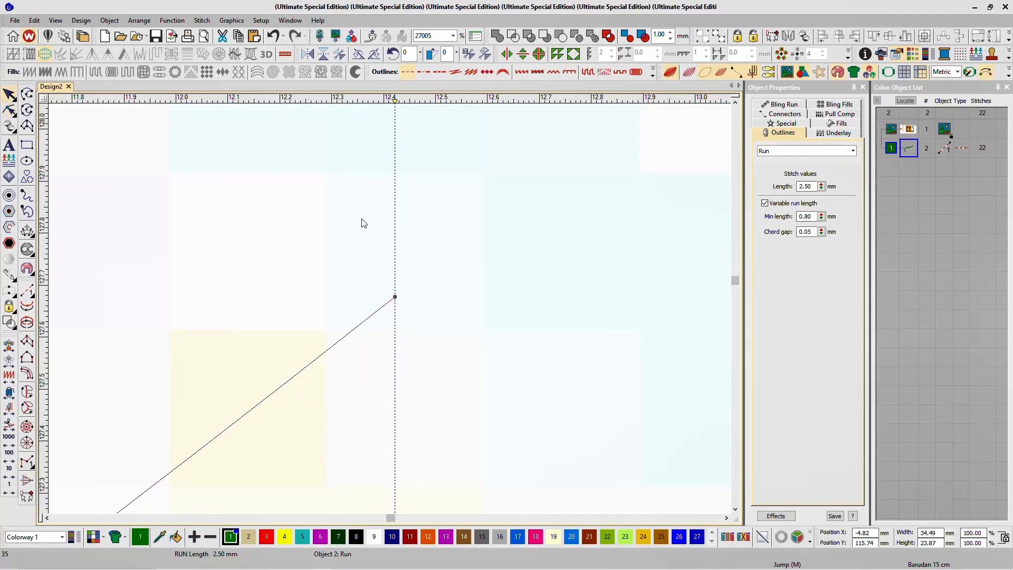
pyautogui.scroll(-10, 470, 129)
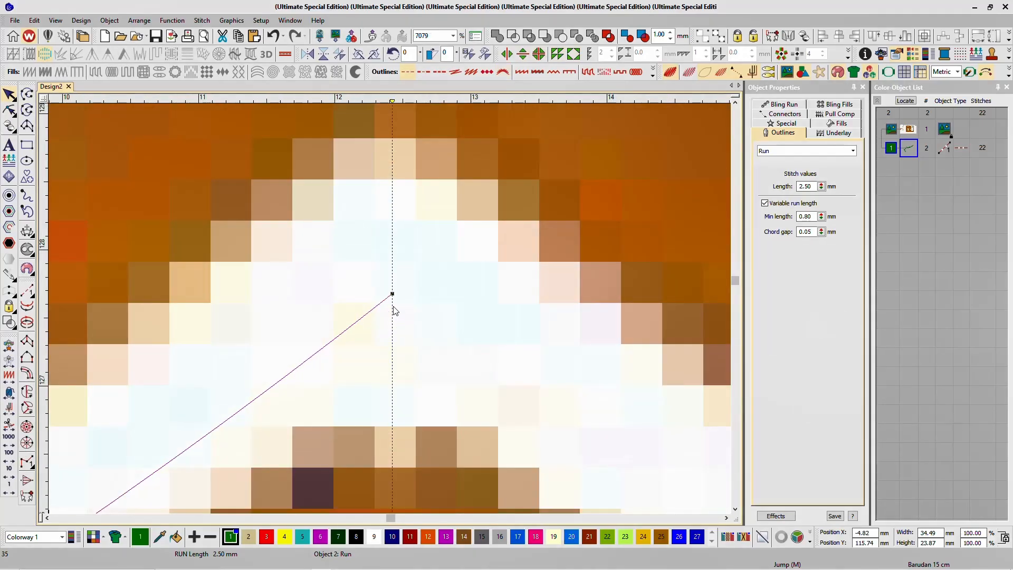
pyautogui.click(389, 308)
# - Start a second Run line along the thin inner outline from its lower-left end to the upper-left inner corner
pyautogui.scroll(-5, 389, 308)
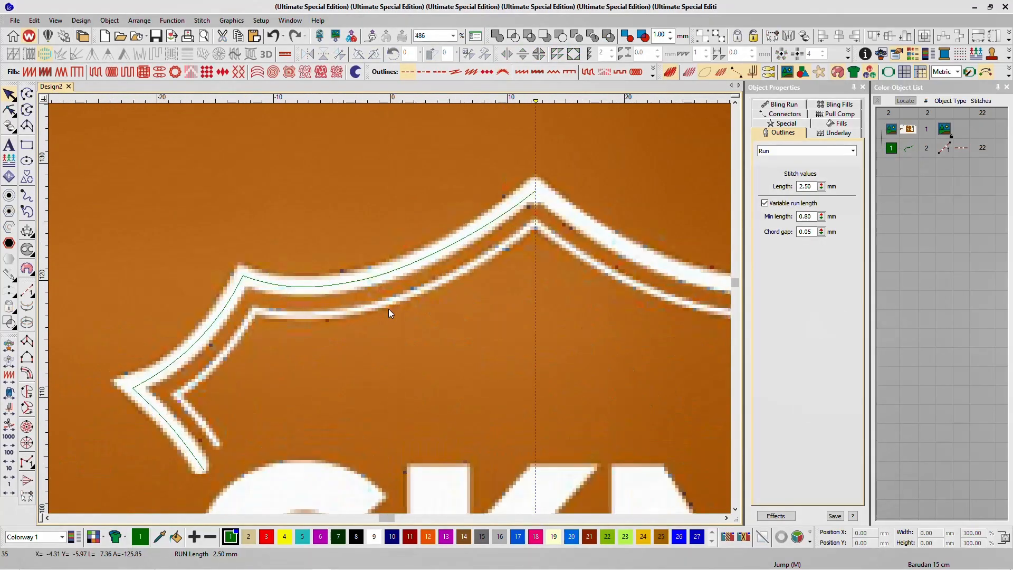
pyautogui.click(27, 291)
pyautogui.click(181, 481)
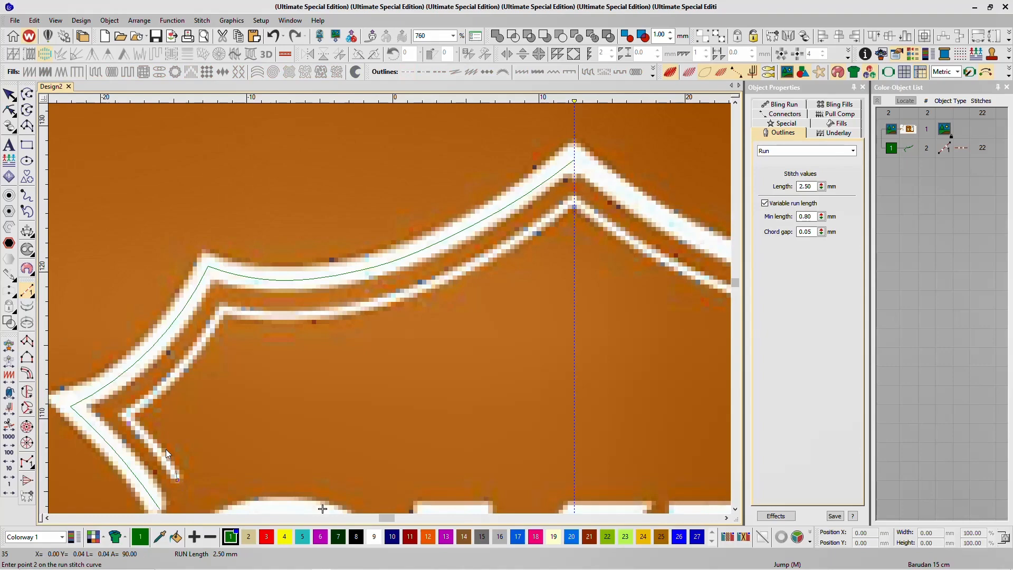
pyautogui.click(127, 414)
pyautogui.click(174, 378)
pyautogui.click(220, 312)
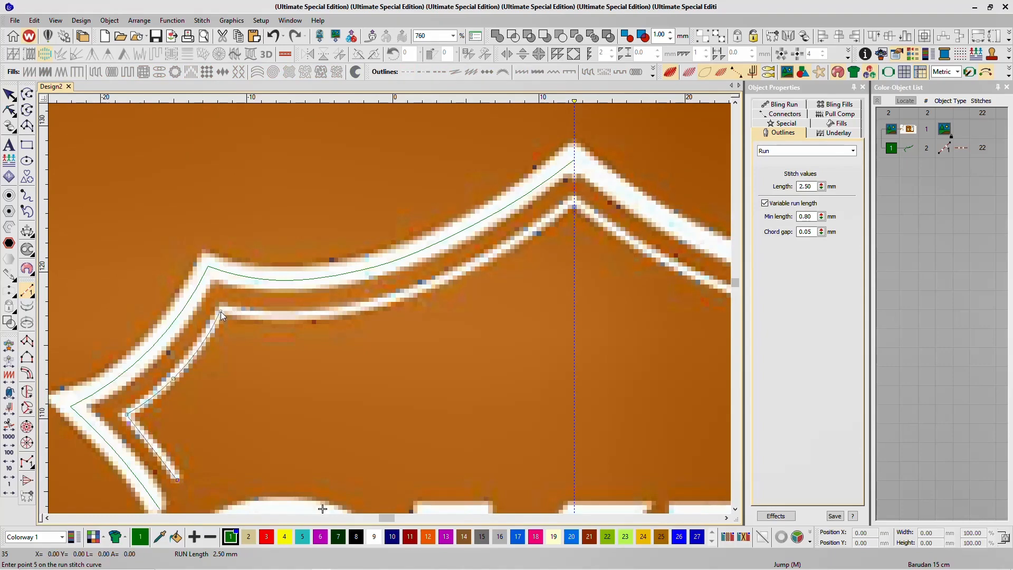
# - Continue the inner Run line along the curved top to the inner peak, end it exactly on the centre guide and finish it
pyautogui.click(311, 315)
pyautogui.click(392, 299)
pyautogui.click(502, 249)
pyautogui.scroll(10, 574, 206)
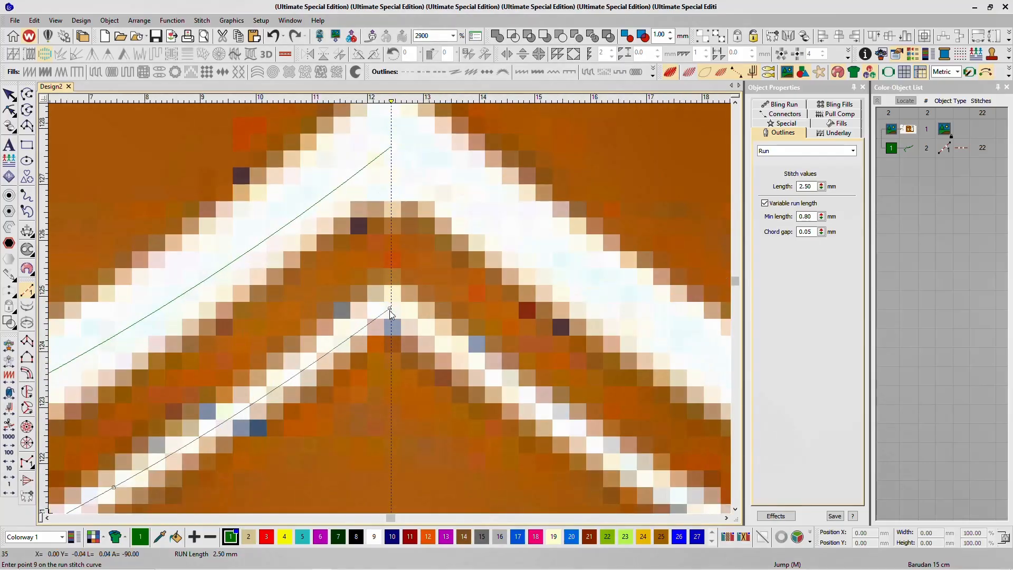
pyautogui.click(393, 309)
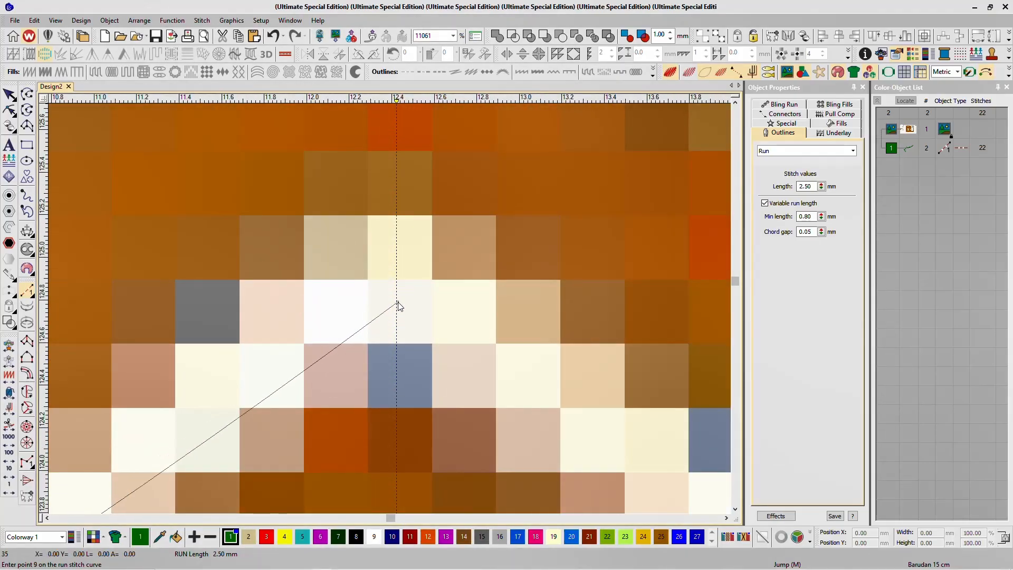
pyautogui.scroll(3, 392, 309)
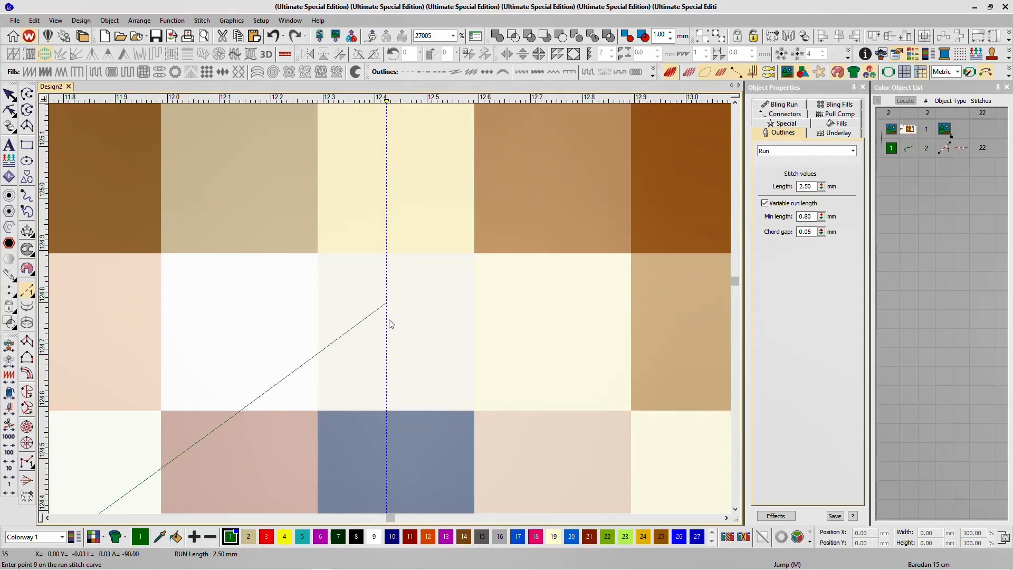
pyautogui.scroll(-7, 388, 308)
pyautogui.press('Return')
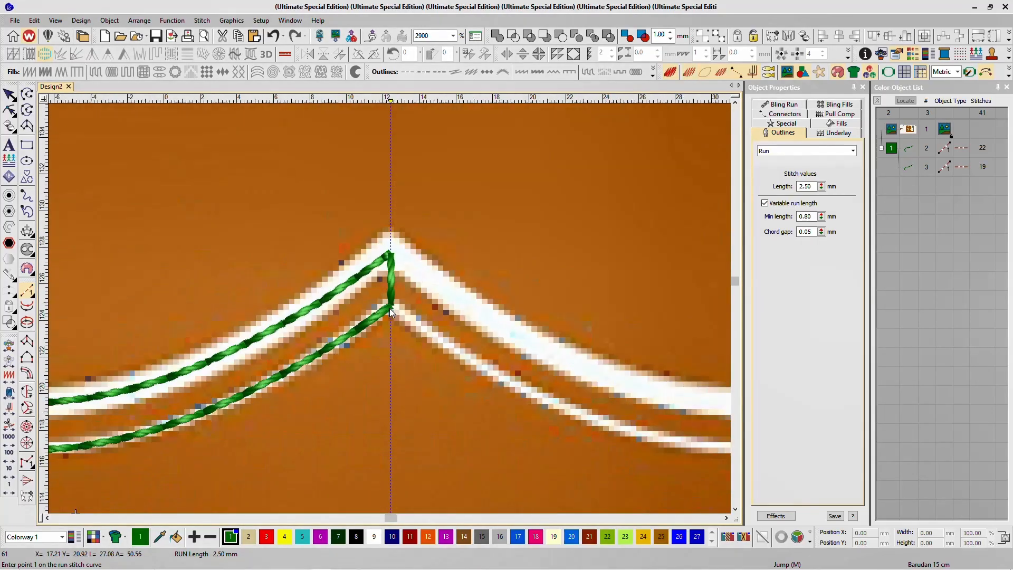
# - Select both Run lines and mirror-merge them horizontally about the centre guide to form the right half of the shield's upper outlines
pyautogui.scroll(-7, 389, 308)
pyautogui.click(9, 95)
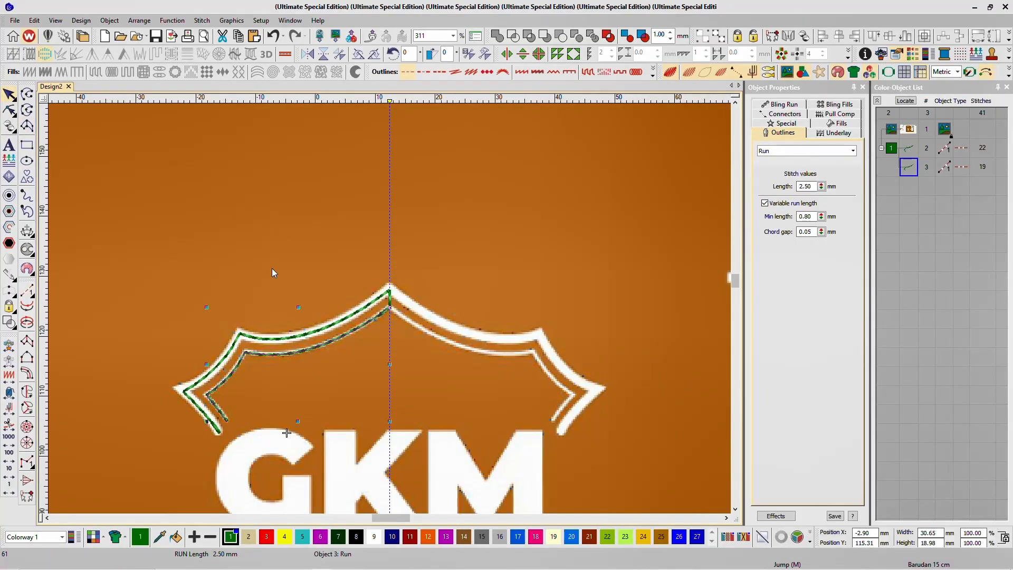
pyautogui.scroll(-3, 273, 272)
pyautogui.moveTo(267, 227); pyautogui.dragTo(495, 408)
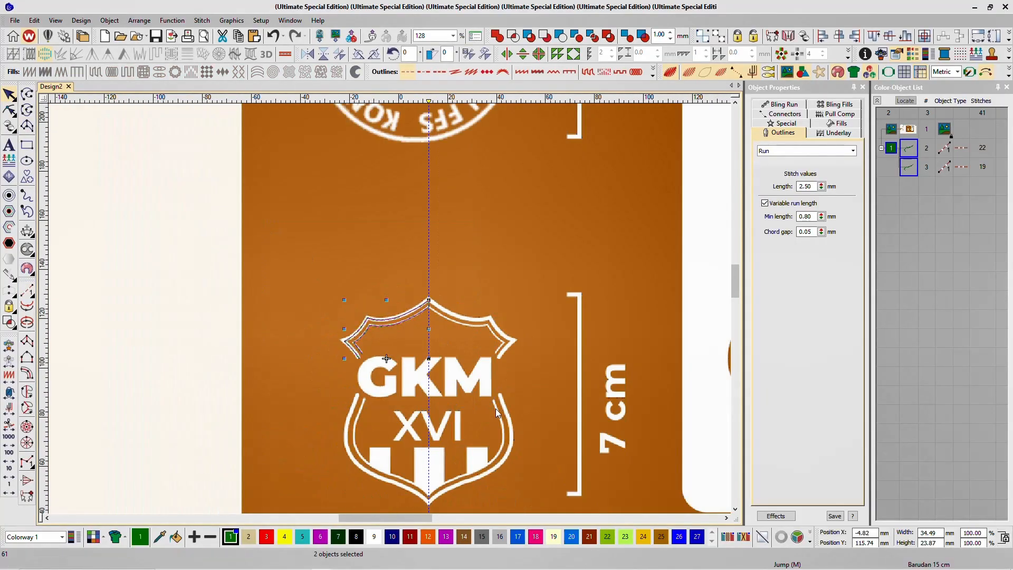
pyautogui.scroll(4, 387, 307)
pyautogui.scroll(-2, 346, 223)
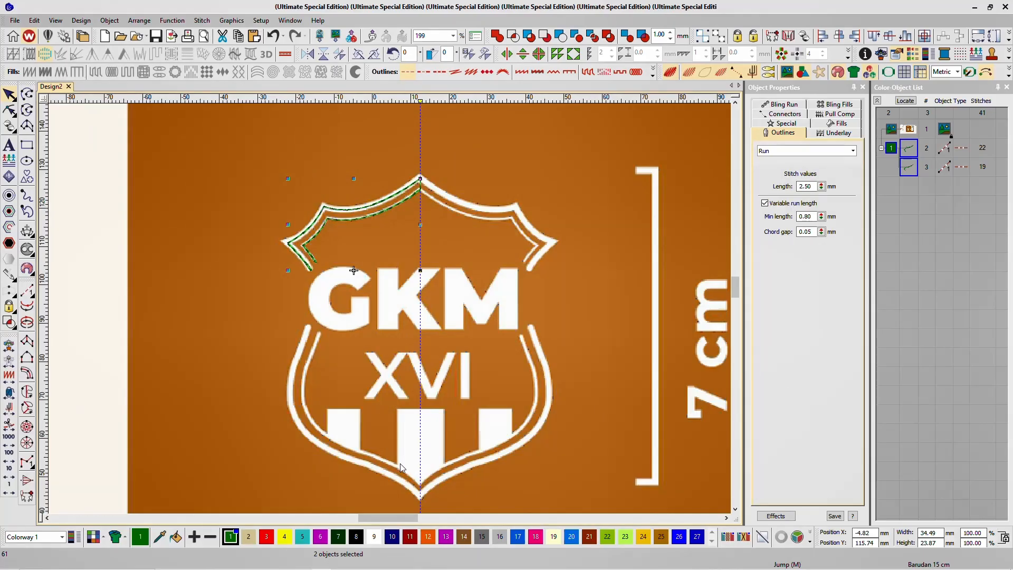
pyautogui.click(506, 53)
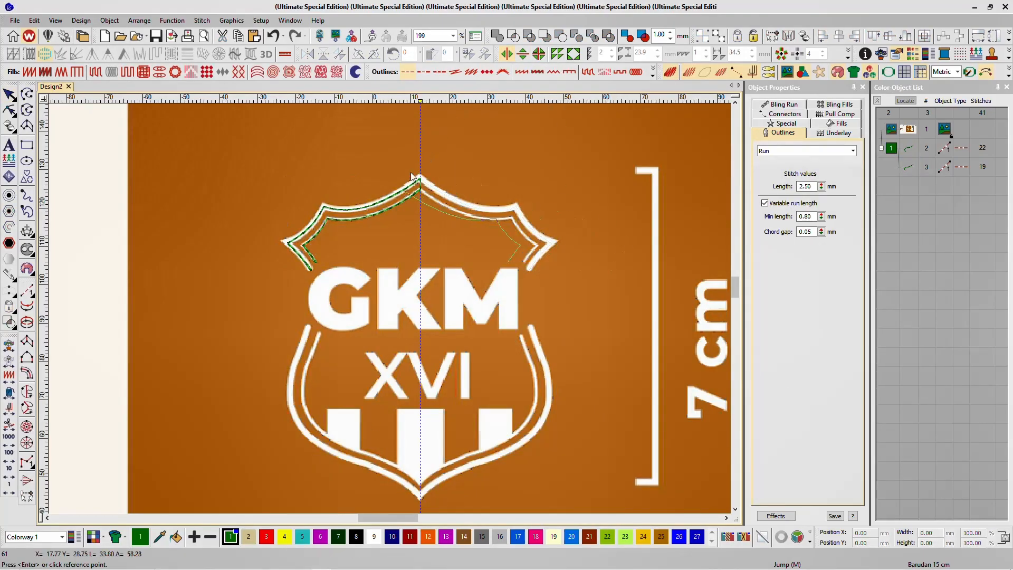
pyautogui.scroll(15, 397, 328)
pyautogui.scroll(5, 391, 313)
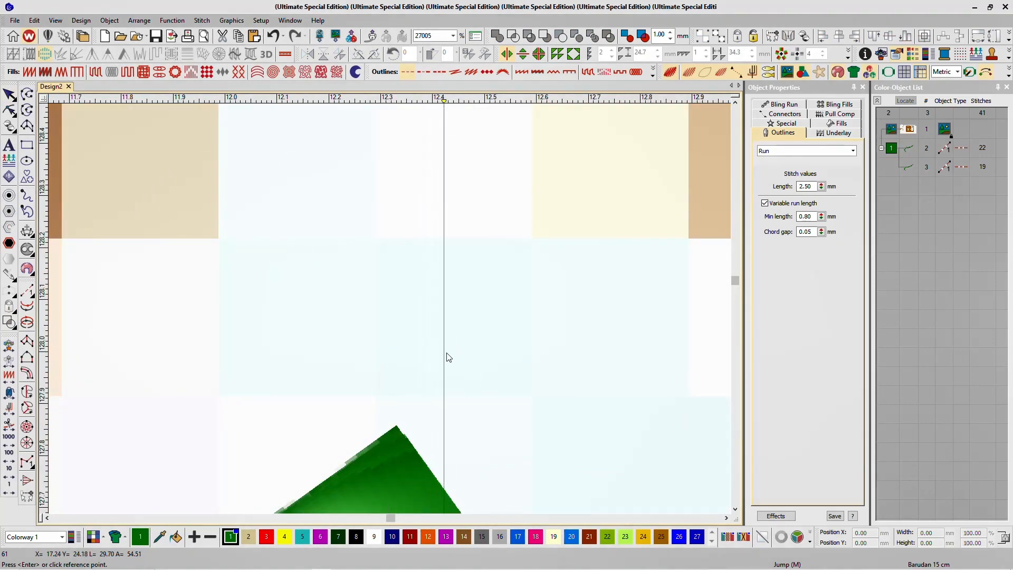
pyautogui.click(445, 398)
pyautogui.click(510, 313)
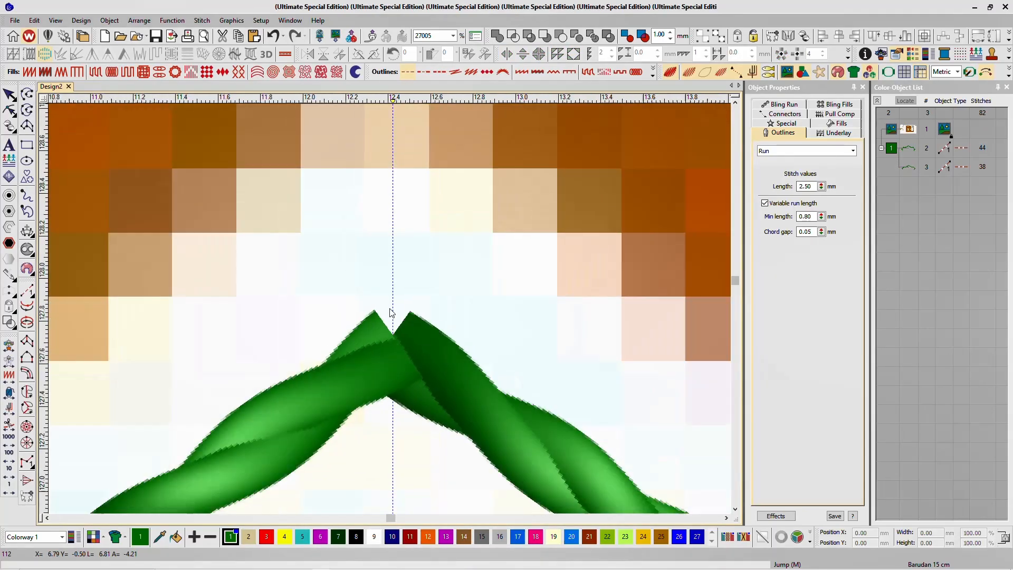
pyautogui.scroll(4, 389, 316)
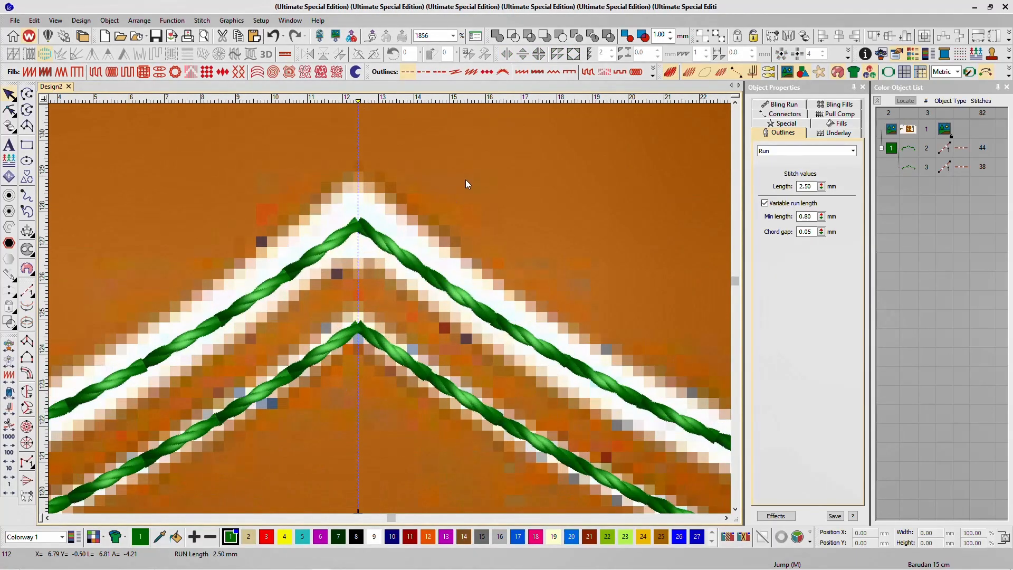
# - Convert the mirrored outer Run line along the shield's upper outline to a Satin outline
pyautogui.click(396, 268)
pyautogui.scroll(-6, 395, 268)
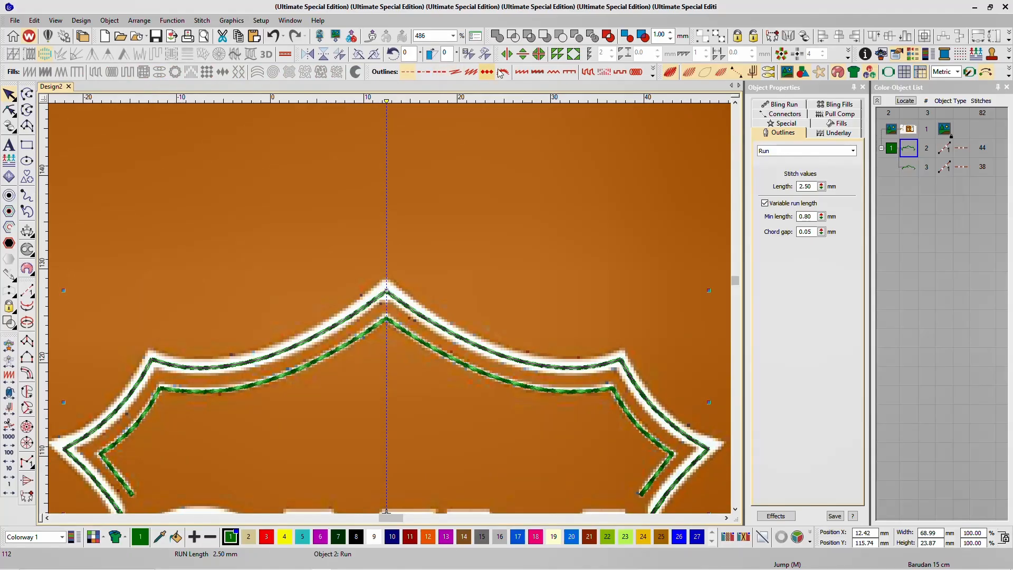
pyautogui.click(524, 73)
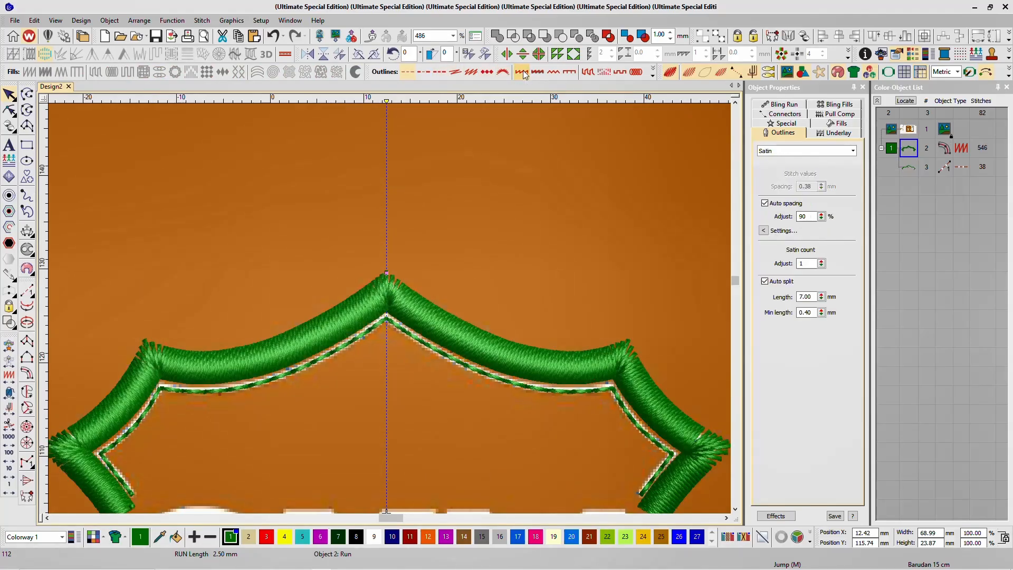
# - Set the column width of the upper outer satin outline to 1.40 mm and deselect it
pyautogui.click(784, 123)
pyautogui.click(821, 188)
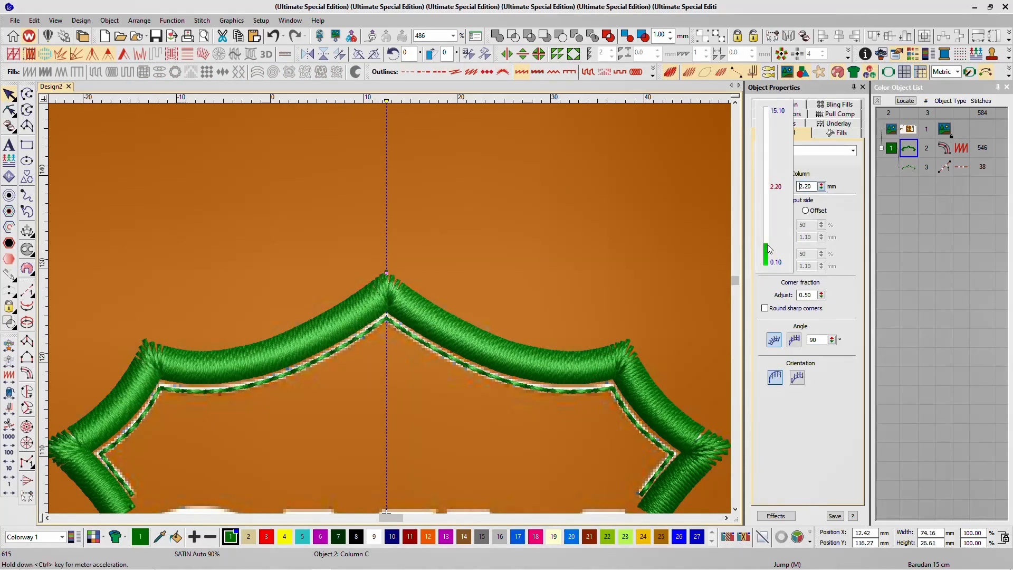
pyautogui.click(821, 188)
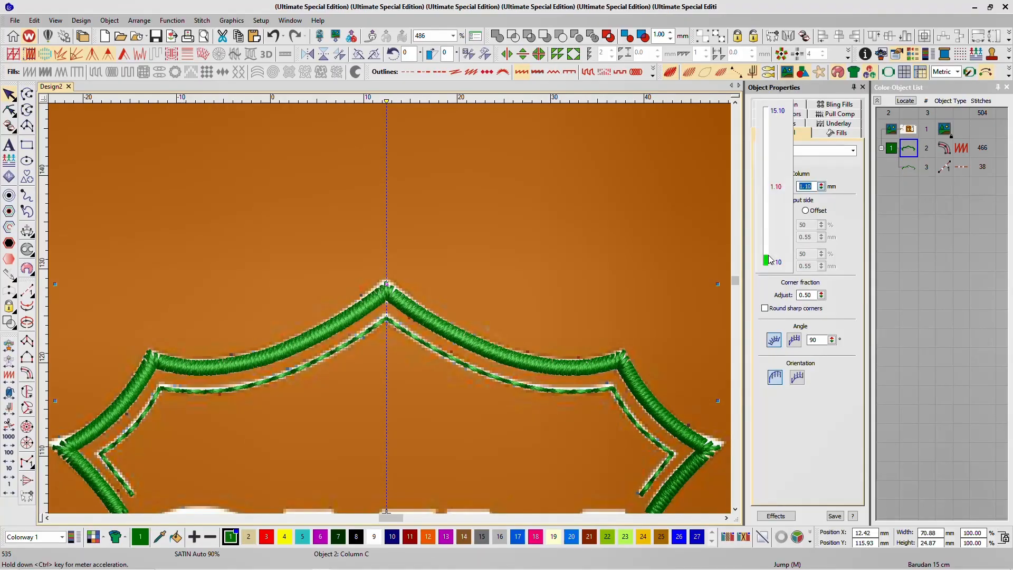
pyautogui.click(821, 184)
pyautogui.scroll(-3, 390, 313)
pyautogui.scroll(2, 390, 312)
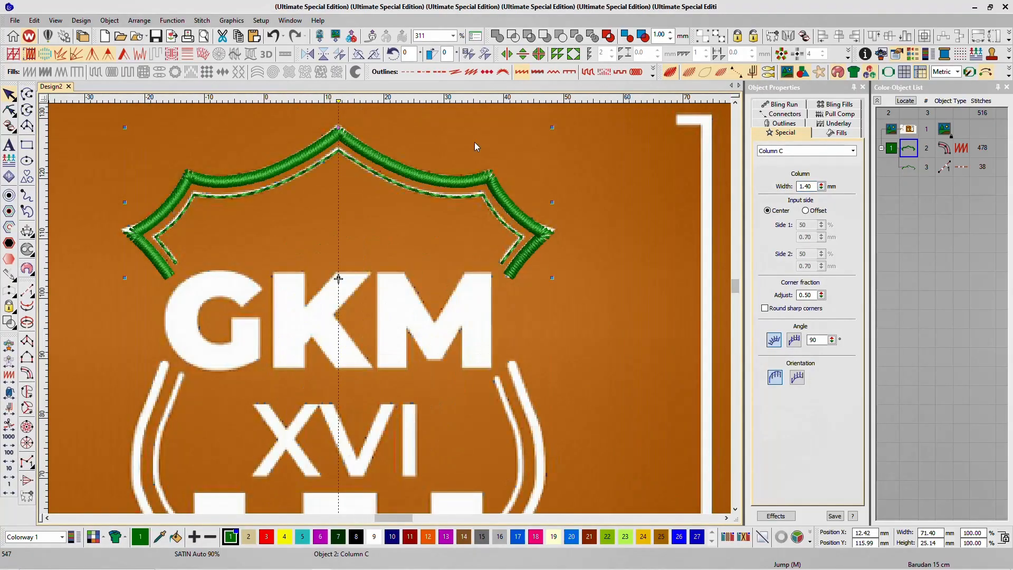
pyautogui.click(595, 190)
# - Start a Run line at the upper-left end of the lower shield's thin inner outline and trace it down the curved side to the lower edge
pyautogui.scroll(-3, 390, 316)
pyautogui.scroll(2, 390, 313)
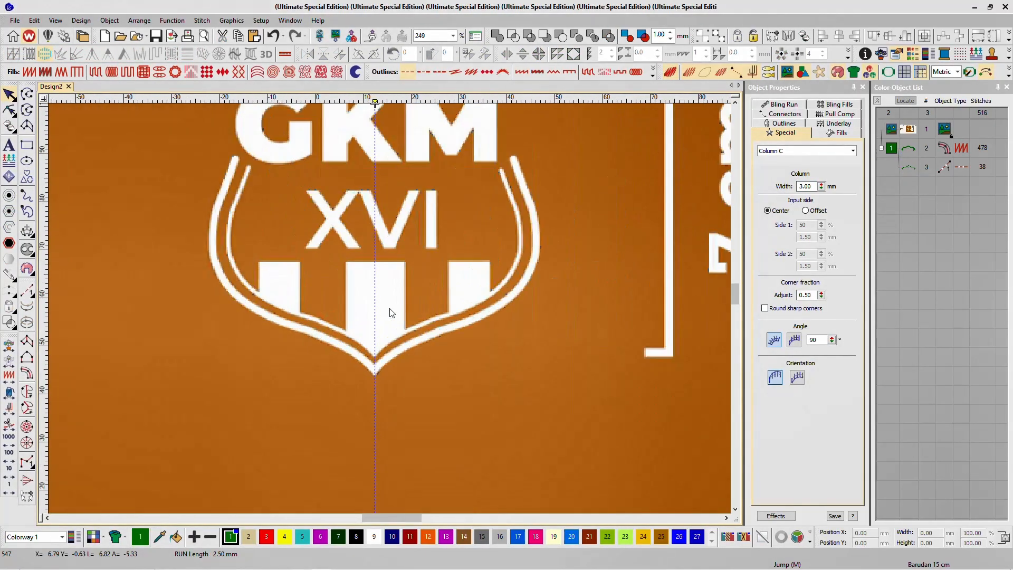
pyautogui.scroll(-1, 389, 312)
pyautogui.scroll(1, 390, 312)
pyautogui.scroll(-1, 392, 313)
pyautogui.scroll(2, 392, 312)
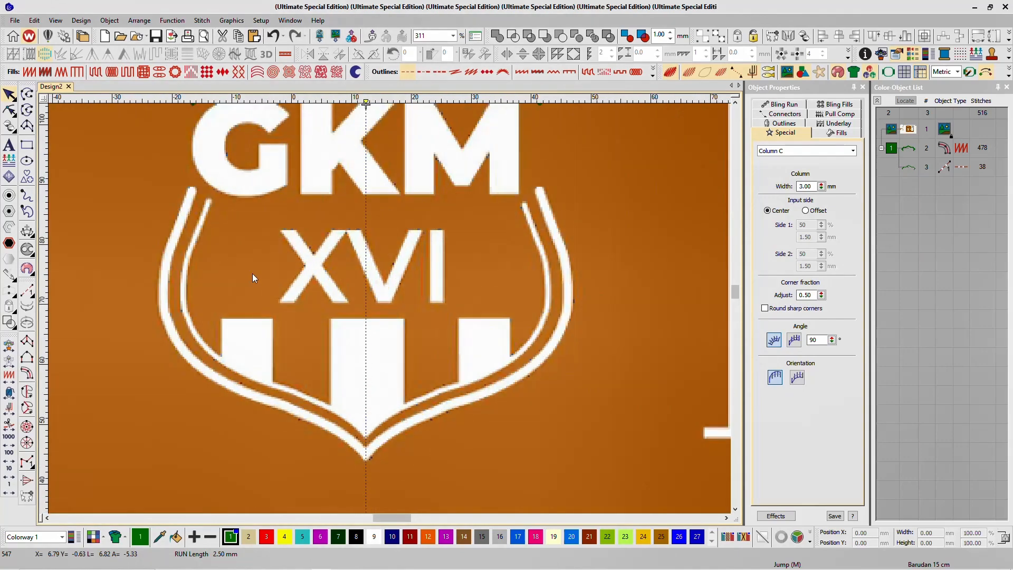
pyautogui.click(26, 291)
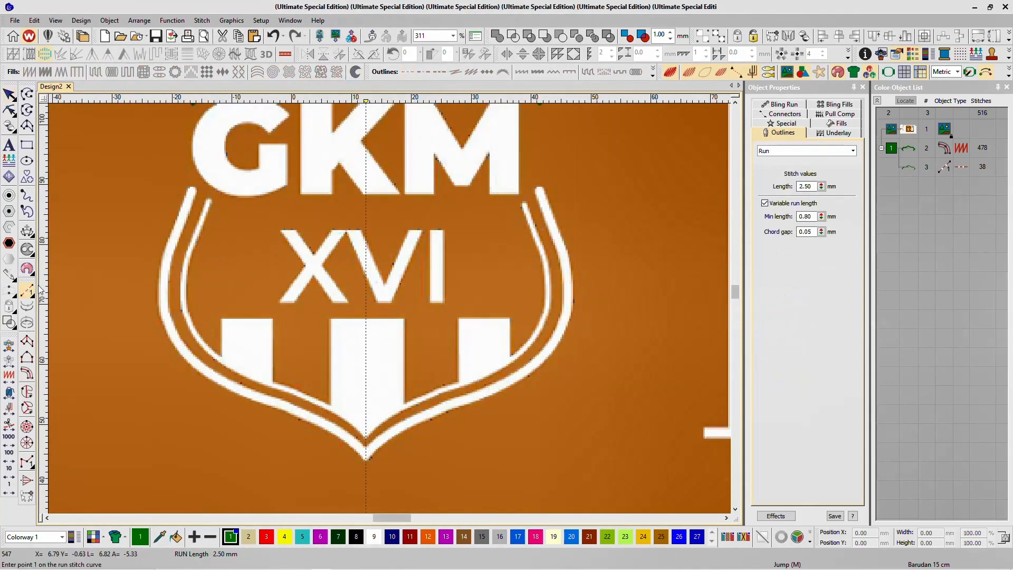
pyautogui.scroll(-2, 390, 308)
pyautogui.scroll(1, 452, 169)
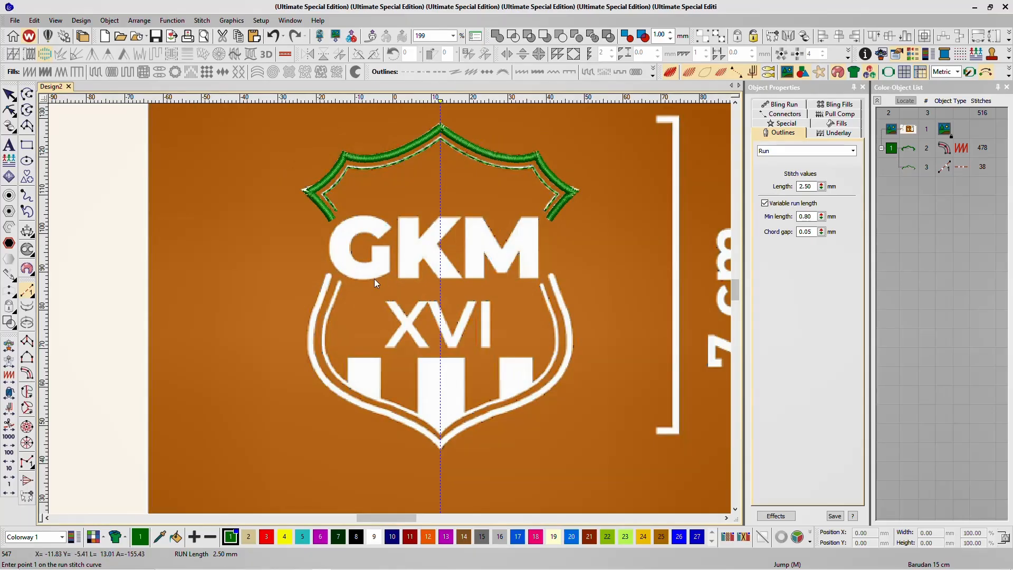
pyautogui.scroll(2, 390, 313)
pyautogui.click(346, 195)
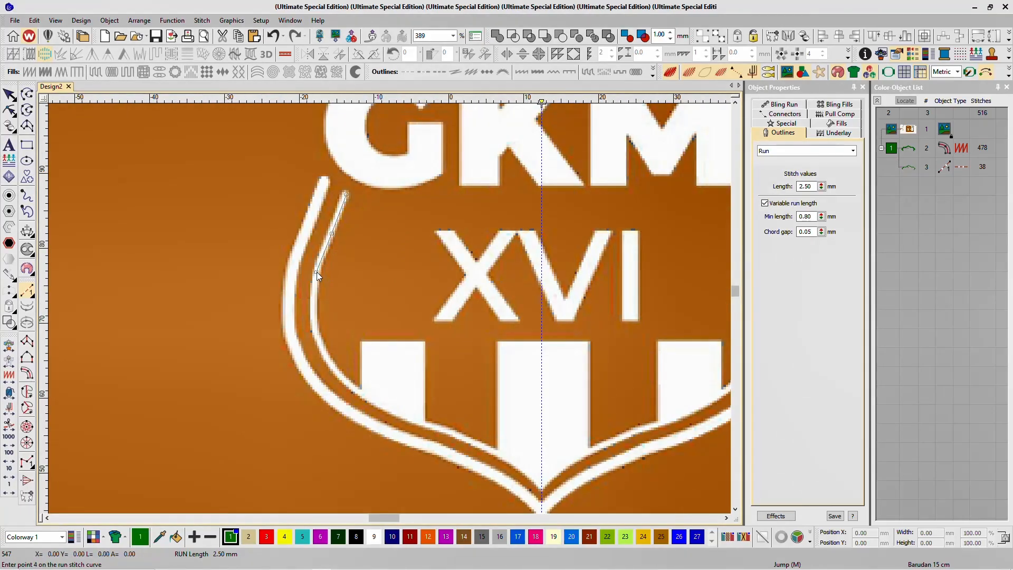
pyautogui.click(316, 272)
pyautogui.click(314, 318)
pyautogui.click(335, 365)
pyautogui.click(372, 399)
pyautogui.click(431, 425)
# - Continue the inner Run line along the lower edge to the bottom tip, end it exactly on the centre guide and finish it
pyautogui.scroll(1, 483, 447)
pyautogui.click(383, 324)
pyautogui.click(422, 353)
pyautogui.scroll(18, 435, 363)
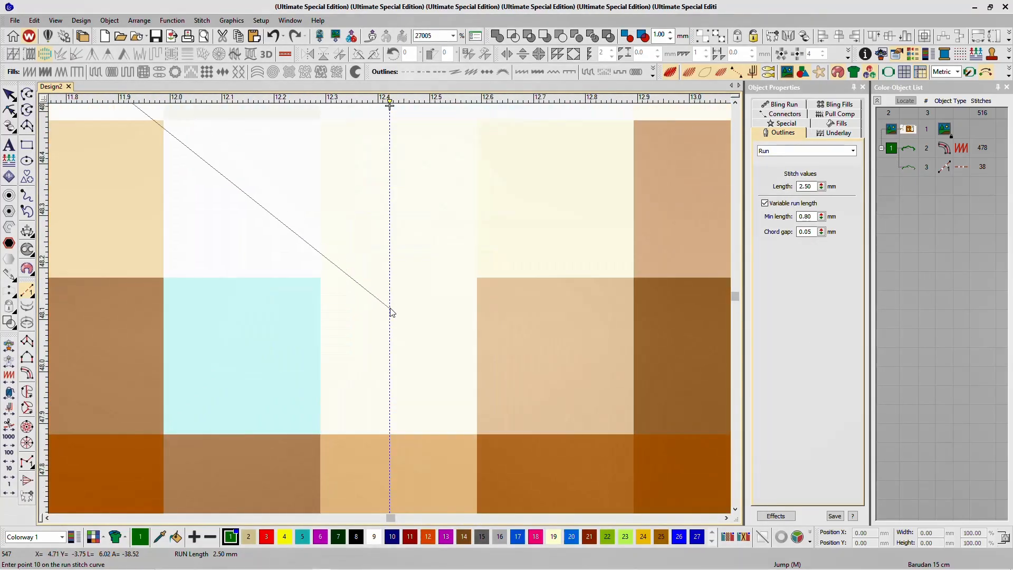
pyautogui.click(391, 311)
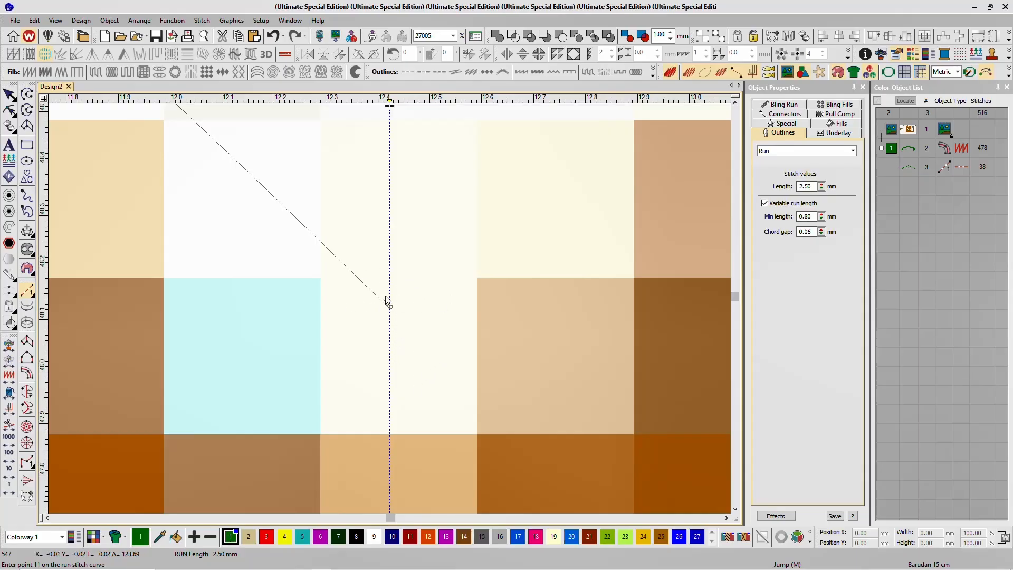
pyautogui.scroll(1, 398, 220)
pyautogui.scroll(1, 380, 220)
pyautogui.scroll(-1, 396, 413)
pyautogui.press('Return')
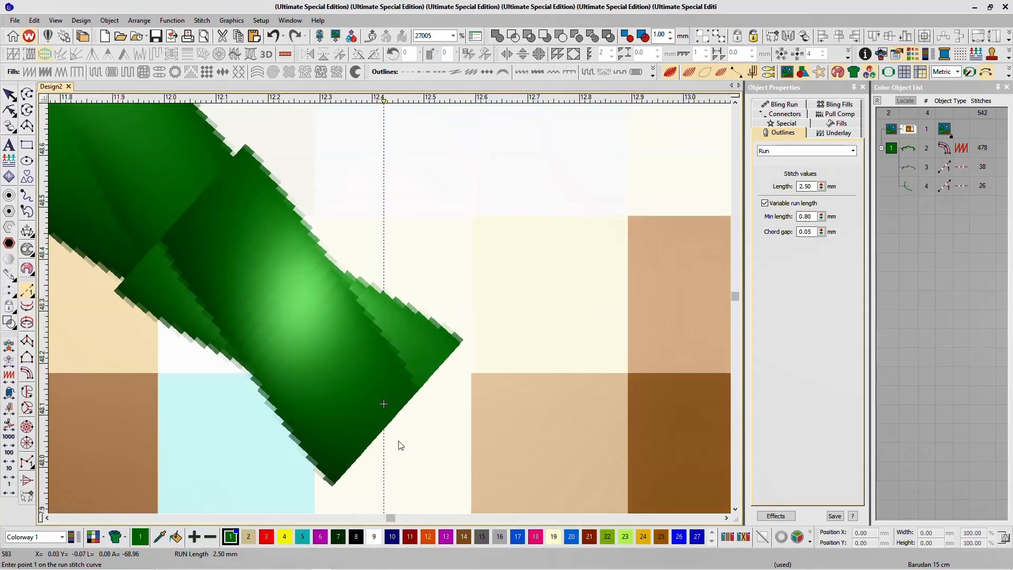
# - Activate Column C for digitizing the lower shield's outer outline and set its column width to 2.40 mm
pyautogui.scroll(-5, 400, 443)
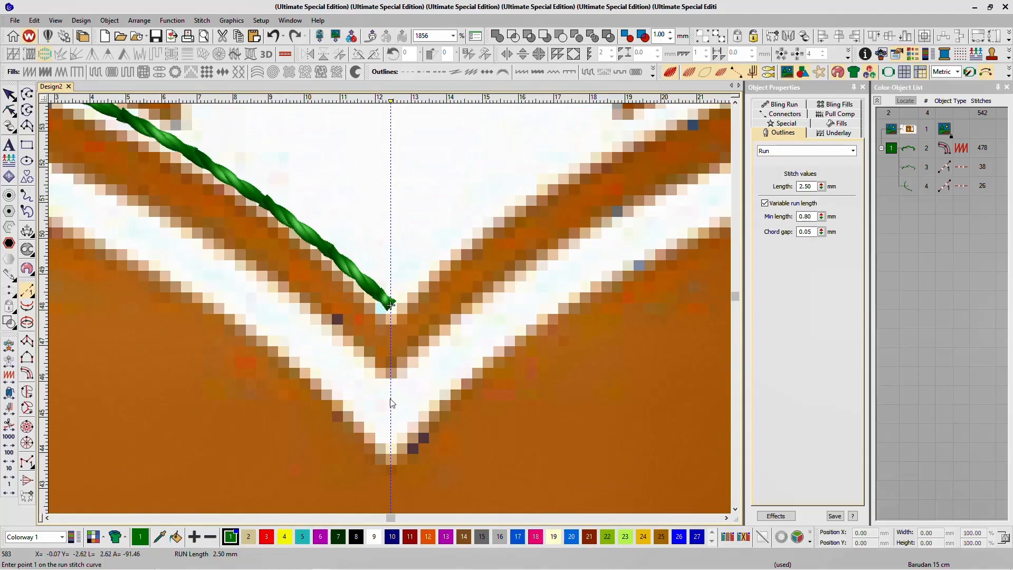
pyautogui.scroll(3, 392, 403)
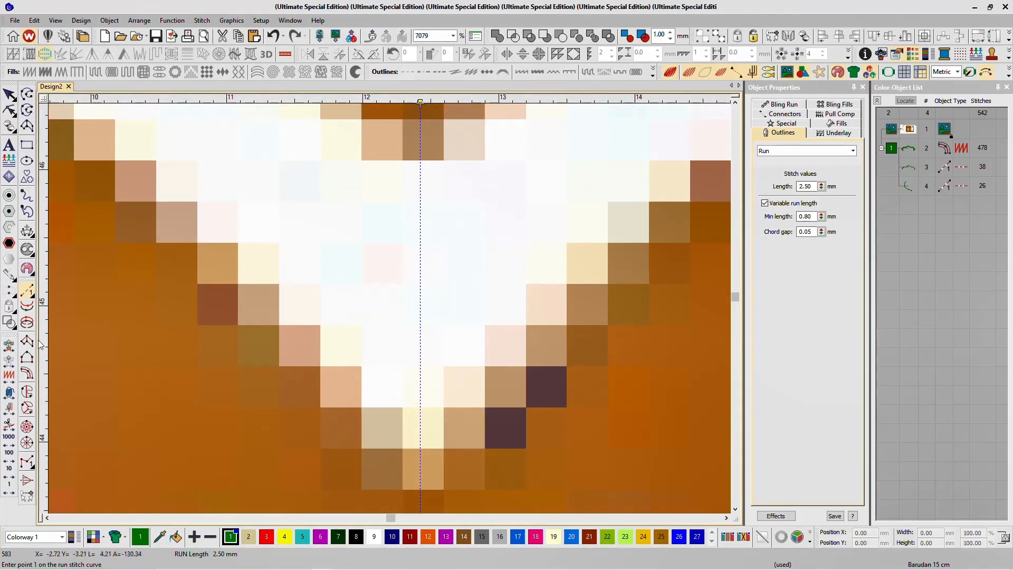
pyautogui.click(27, 373)
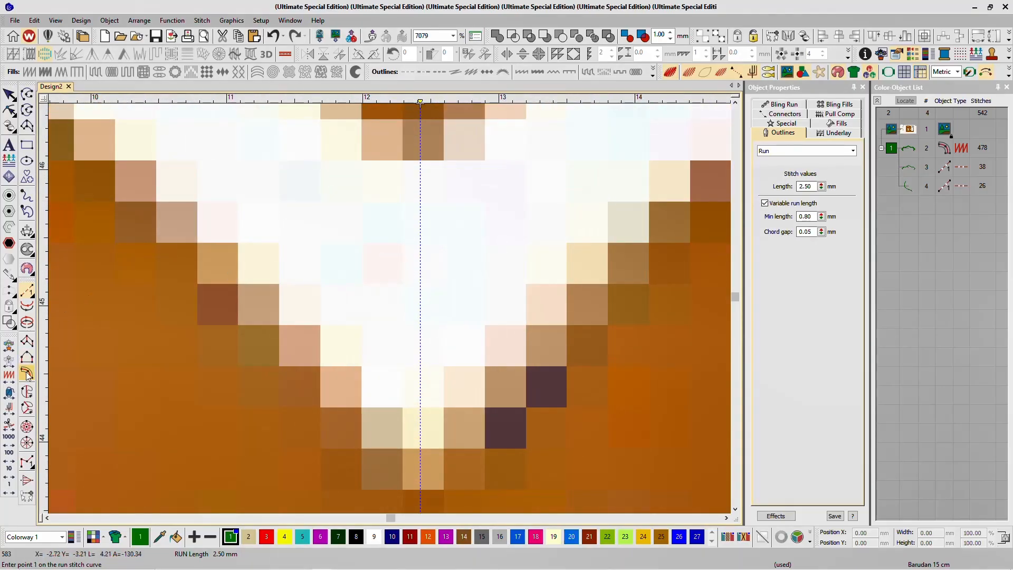
pyautogui.click(9, 94)
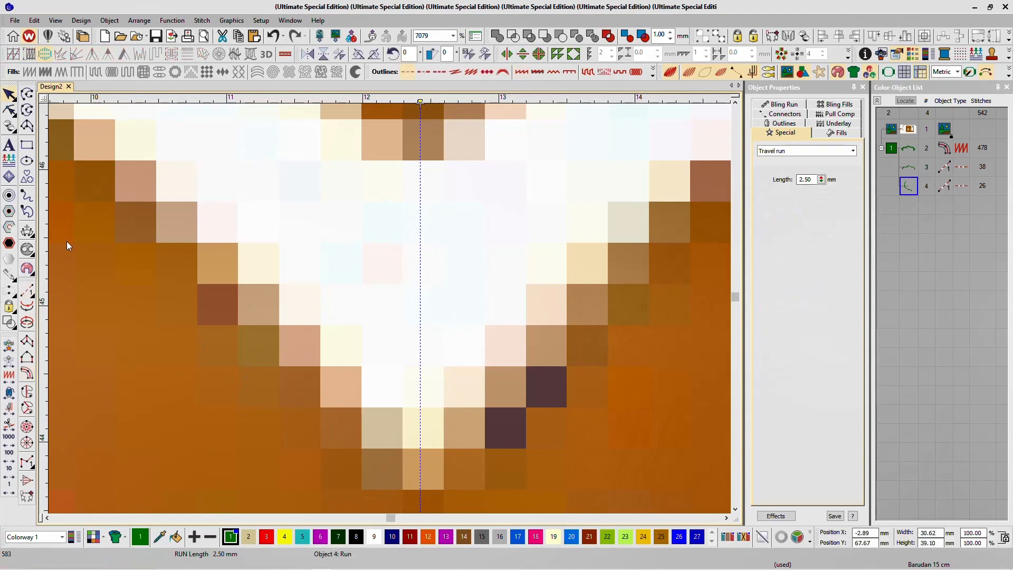
pyautogui.click(27, 373)
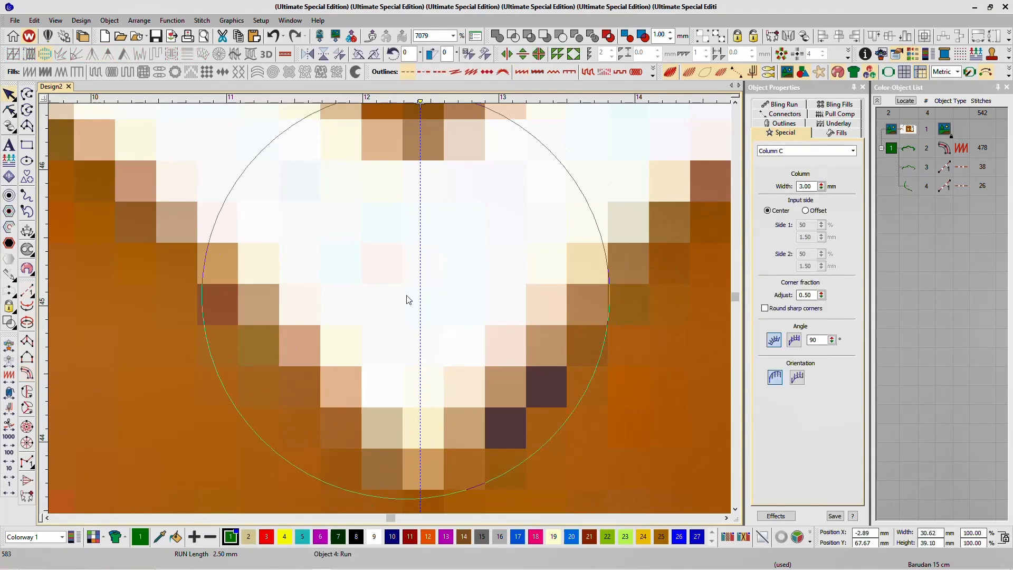
pyautogui.scroll(2, 411, 295)
pyautogui.scroll(-5, 574, 240)
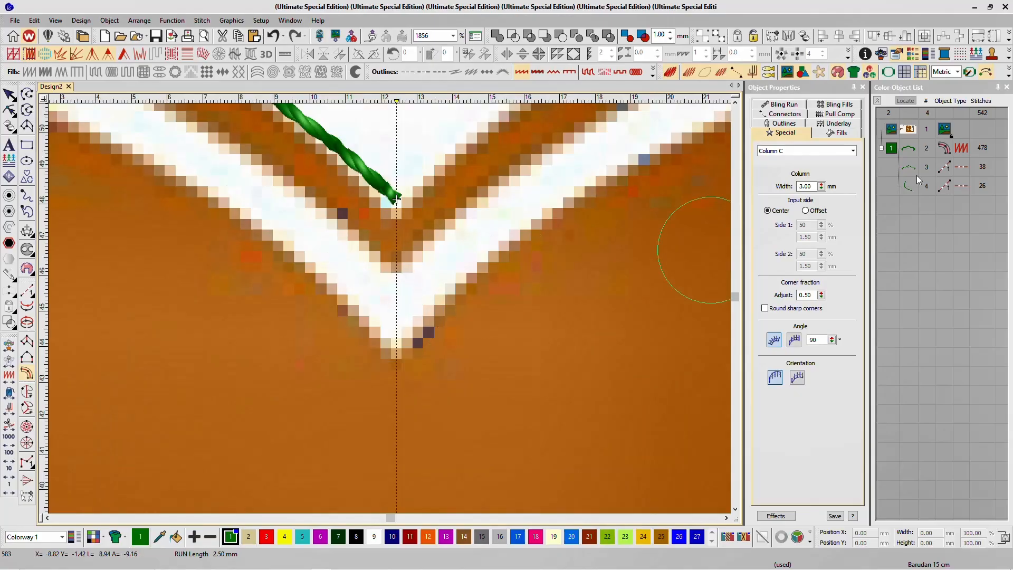
pyautogui.click(821, 188)
pyautogui.scroll(3, 401, 362)
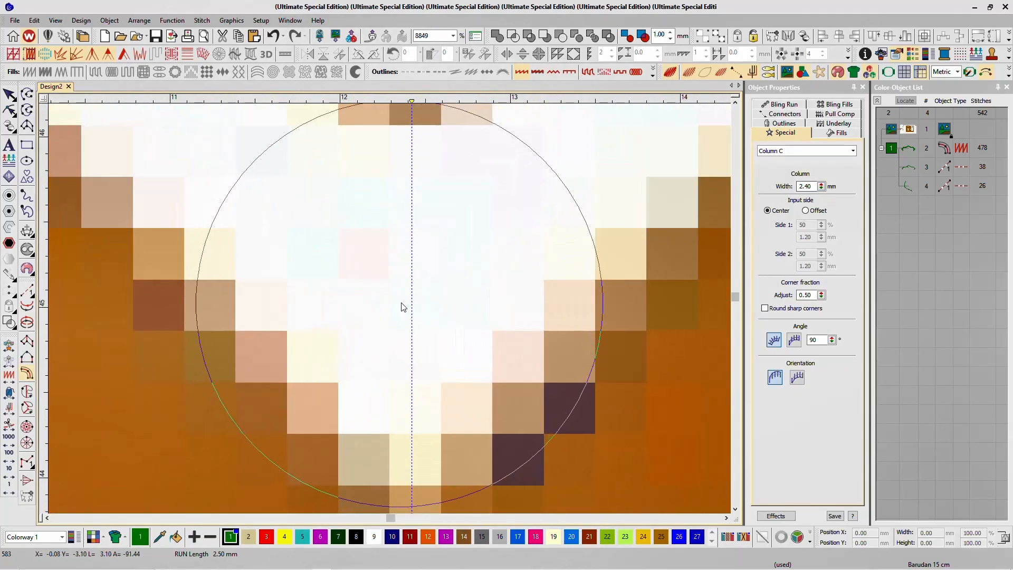
# - Mark a 3.45 mm column width with two points near the bottom tip and undo the resulting conversion of the inner Run line
pyautogui.click(413, 314)
pyautogui.scroll(2, 413, 314)
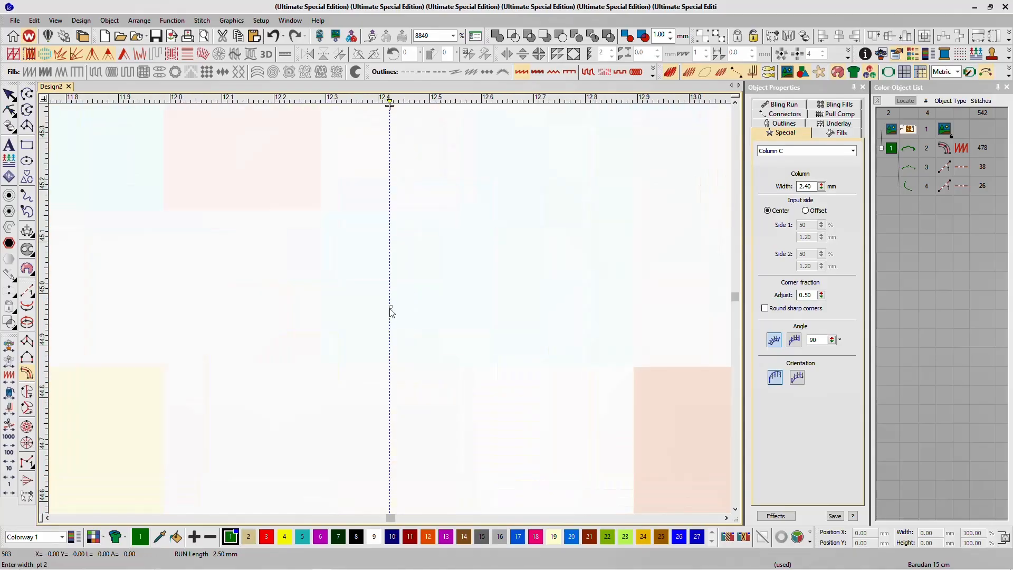
pyautogui.scroll(-4, 391, 312)
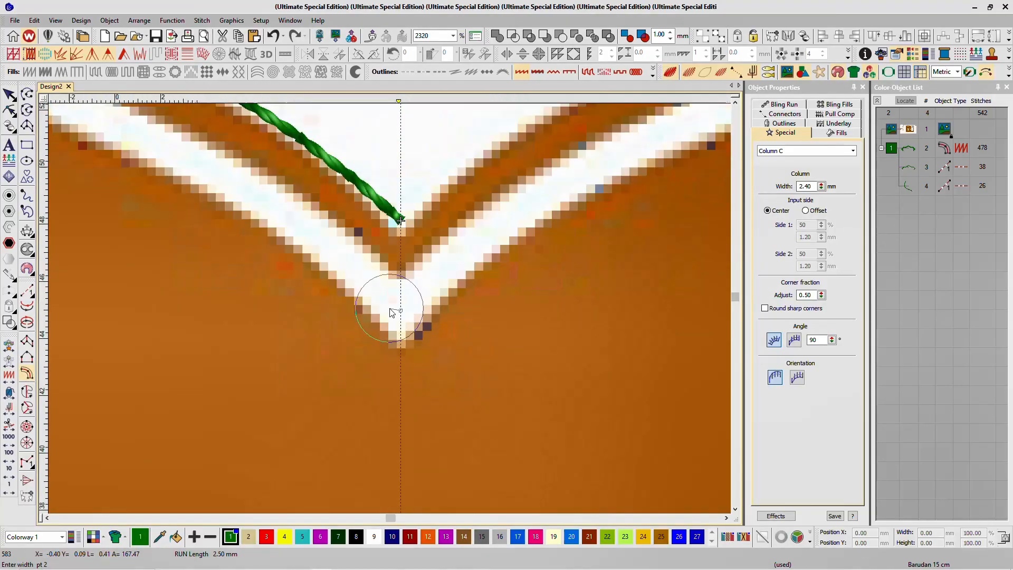
pyautogui.click(352, 266)
pyautogui.scroll(-2, 383, 308)
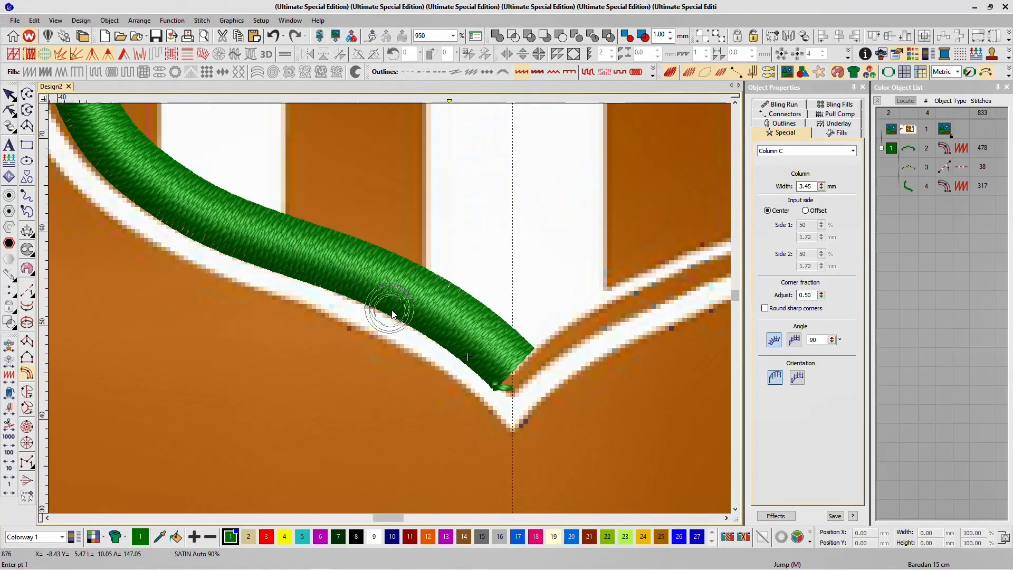
pyautogui.click(273, 36)
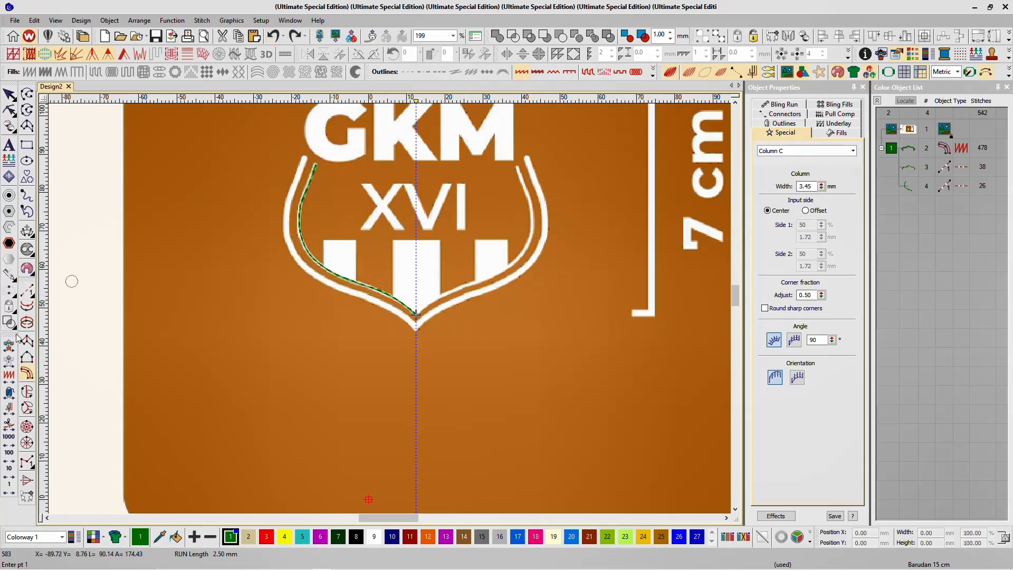
# - Start a Column C shape on the centre guide at the bottom tip and trace the thick outer outline along the shield's lower-left edge
pyautogui.scroll(5, 389, 308)
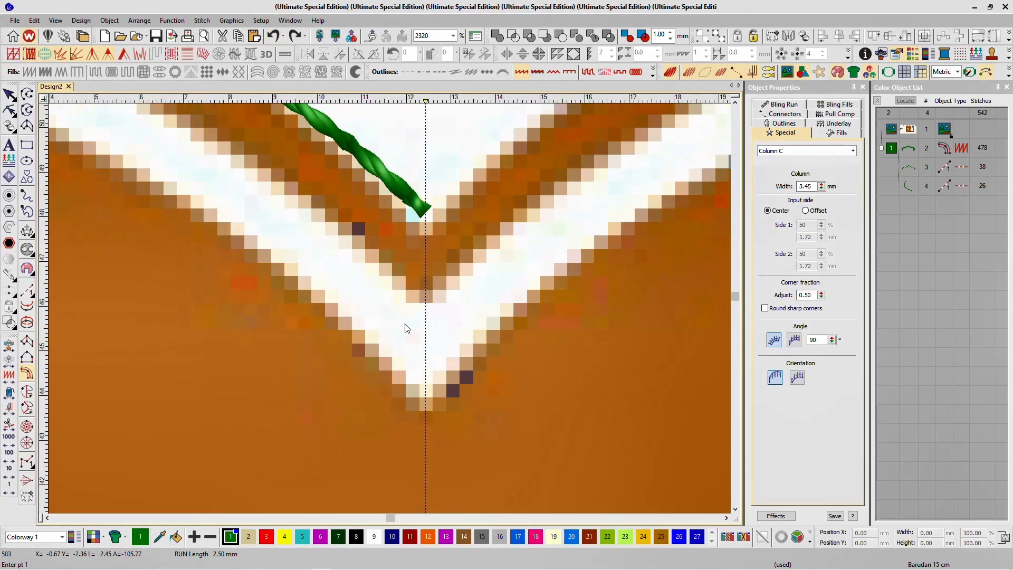
pyautogui.click(424, 339)
pyautogui.click(323, 258)
pyautogui.scroll(-2, 323, 259)
pyautogui.click(389, 308)
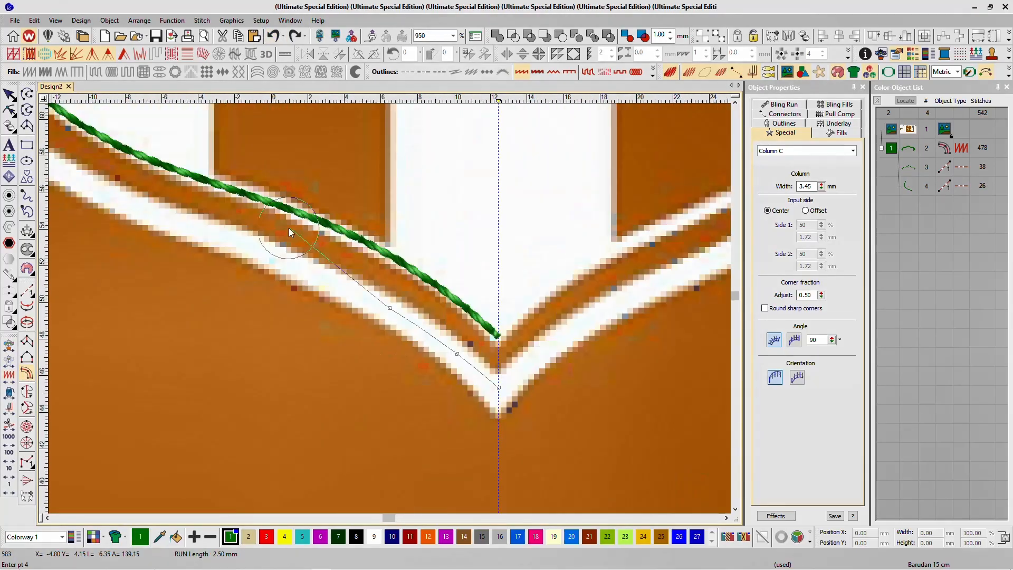
pyautogui.click(272, 255)
pyautogui.click(150, 217)
# - Continue the Column C shape up the curved left side to the outer outline's upper-left end and finish it
pyautogui.click(264, 199)
pyautogui.click(318, 278)
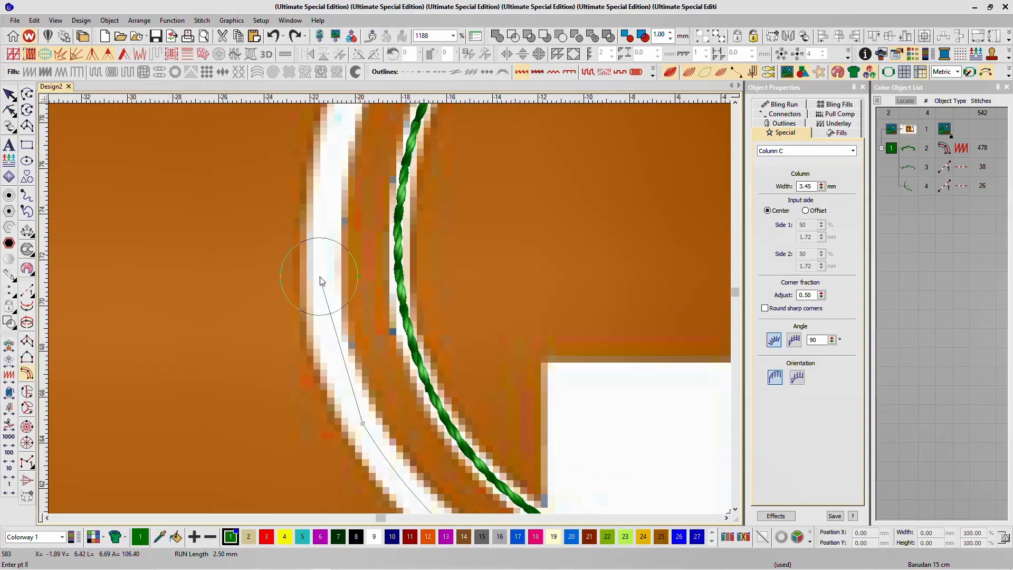
pyautogui.click(345, 363)
pyautogui.scroll(1, 368, 196)
pyautogui.scroll(-2, 368, 195)
pyautogui.click(389, 307)
pyautogui.click(410, 255)
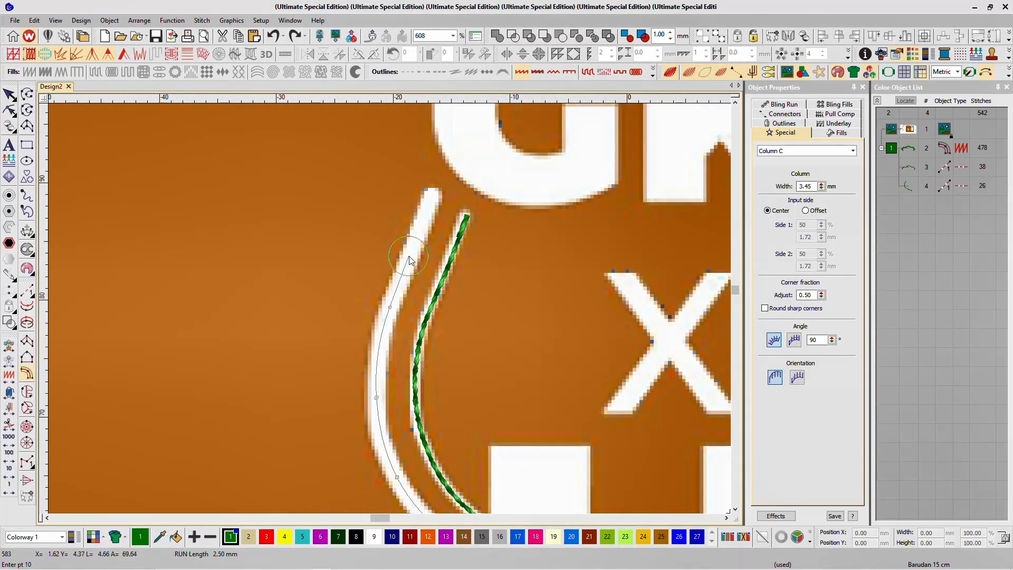
pyautogui.click(431, 196)
pyautogui.press('Return')
# - Try to mirror the lower shield's inner Run line and outer Column C about the centre guide, merging the overlapped objects
pyautogui.scroll(-3, 390, 309)
pyautogui.scroll(2, 270, 223)
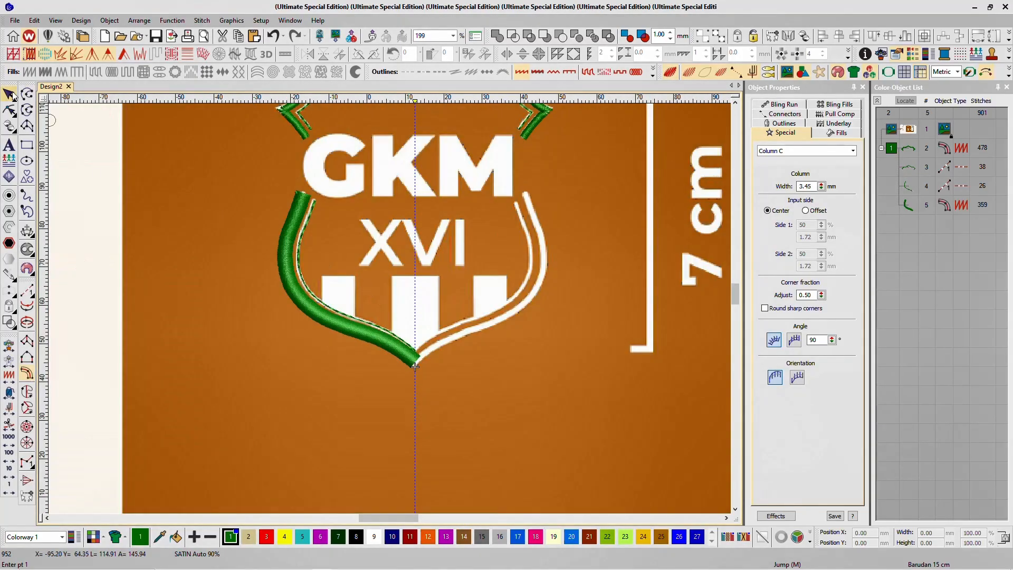
pyautogui.keyDown('ctrl'); pyautogui.click(304, 235); pyautogui.keyUp('ctrl')
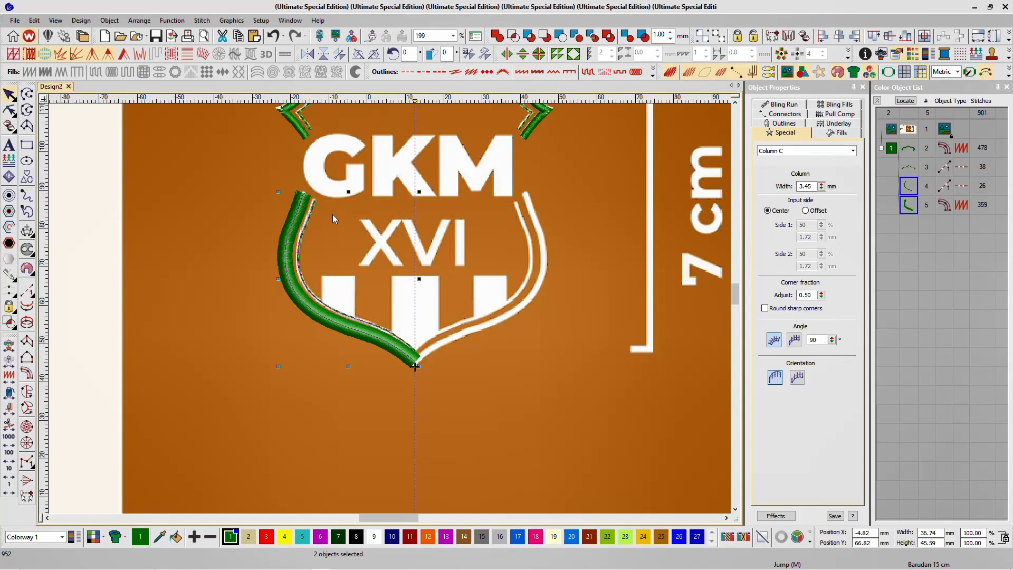
pyautogui.click(506, 54)
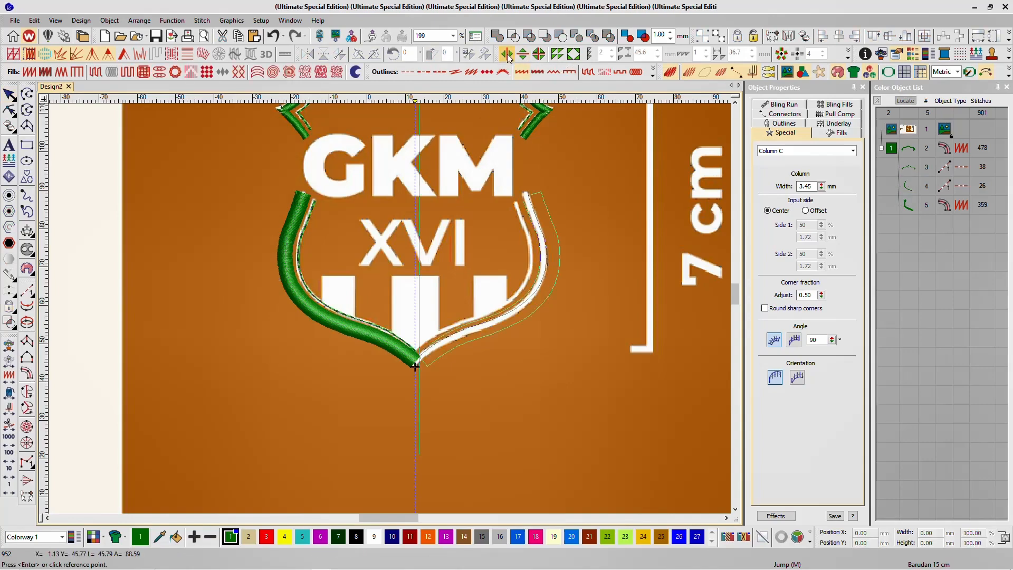
pyautogui.scroll(5, 423, 244)
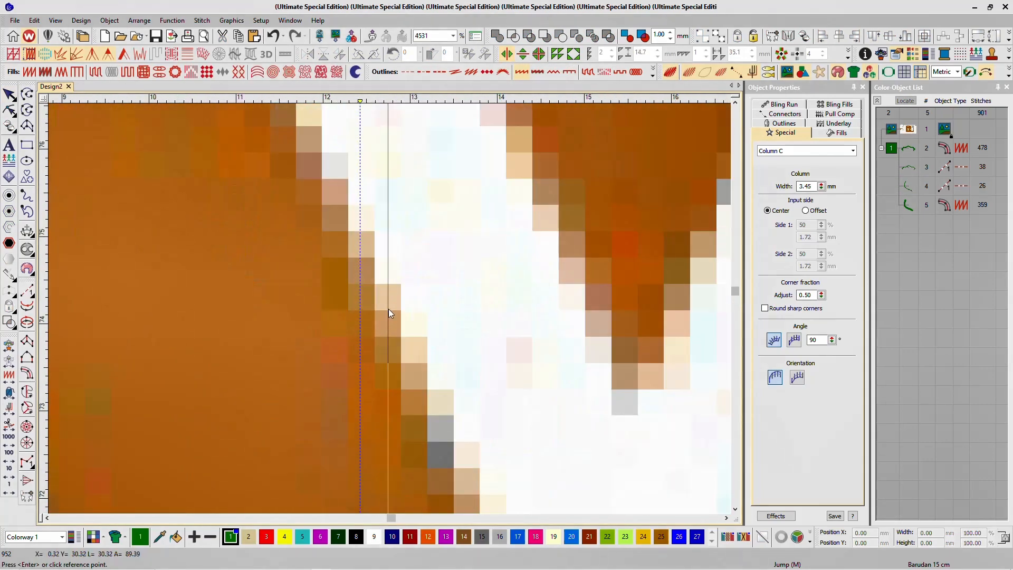
pyautogui.scroll(2, 388, 308)
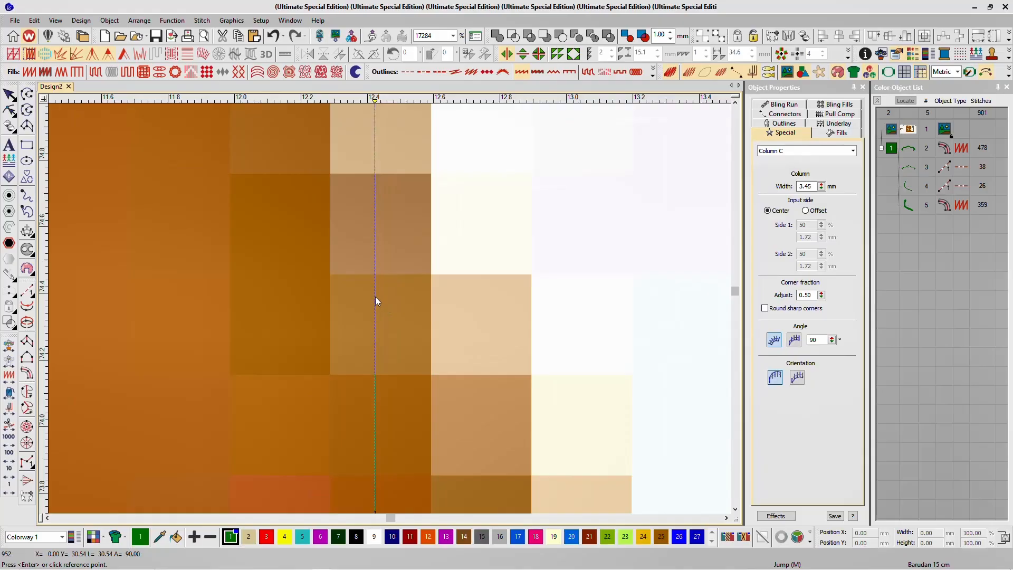
pyautogui.scroll(2, 375, 297)
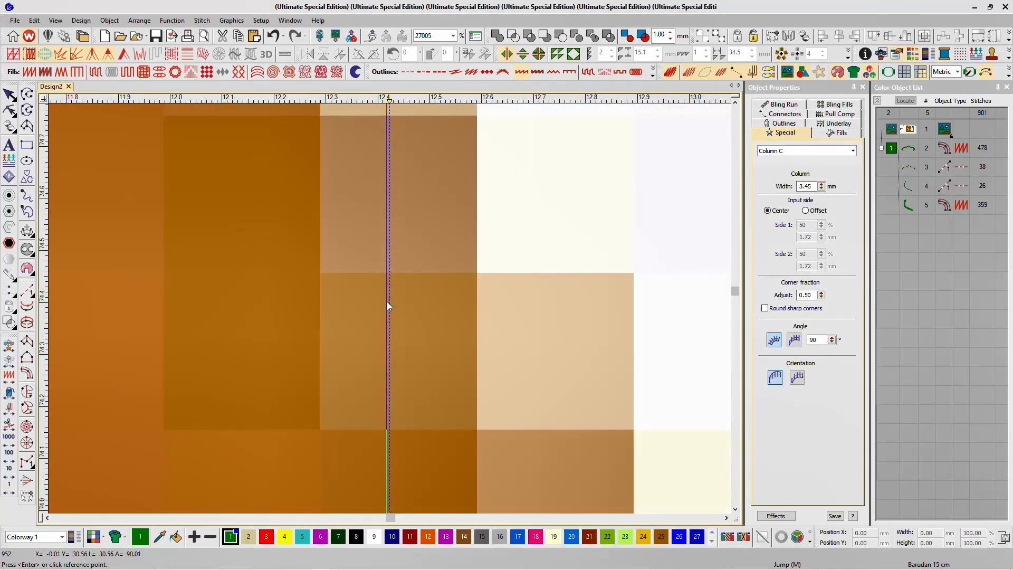
pyautogui.click(390, 305)
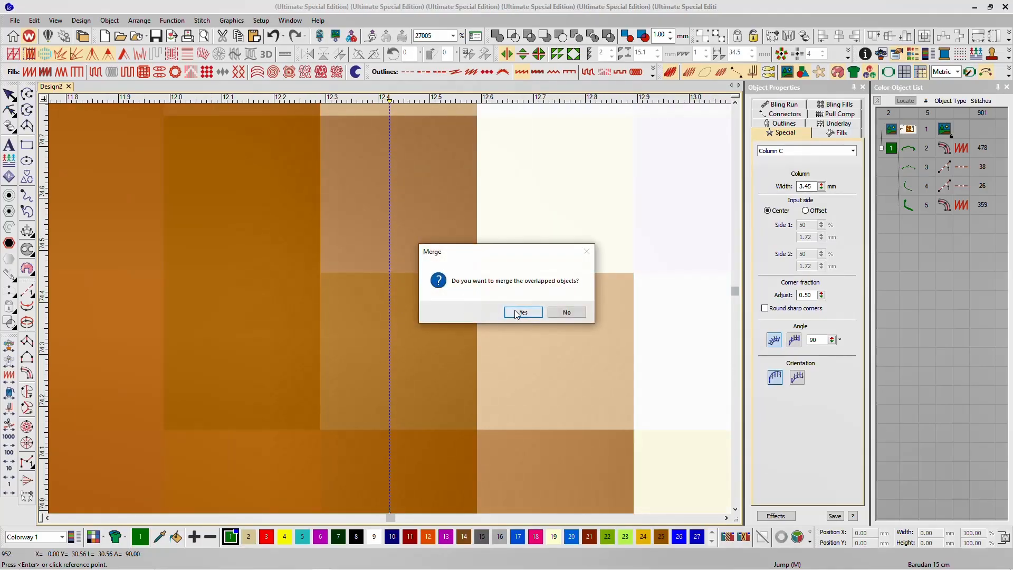
pyautogui.click(522, 311)
pyautogui.scroll(-1, 389, 313)
pyautogui.scroll(-15, 390, 313)
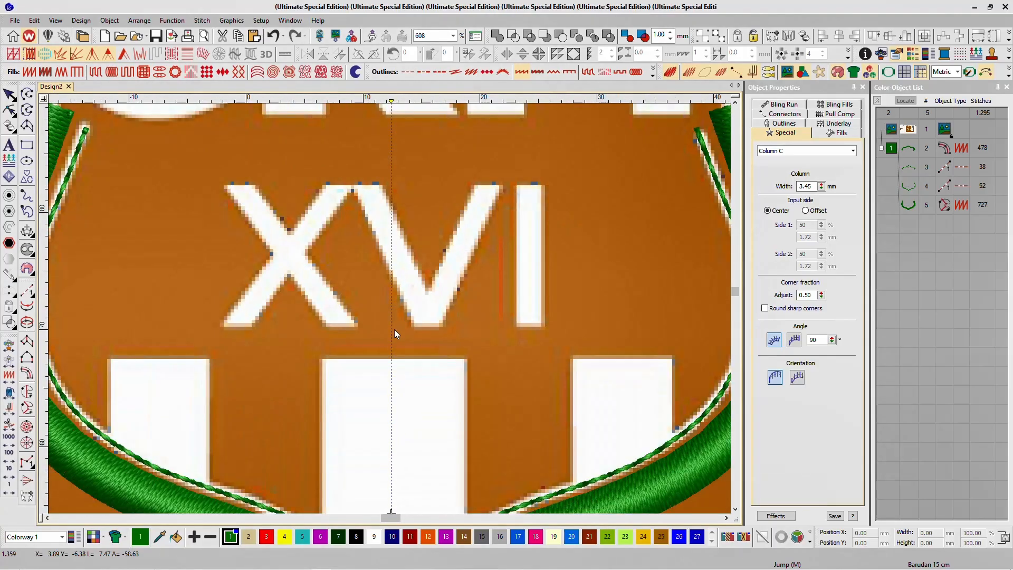
# - Check the merged outer outline at the shield's bottom tip and undo the mirror merge
pyautogui.scroll(6, 391, 312)
pyautogui.click(420, 299)
pyautogui.scroll(-6, 389, 308)
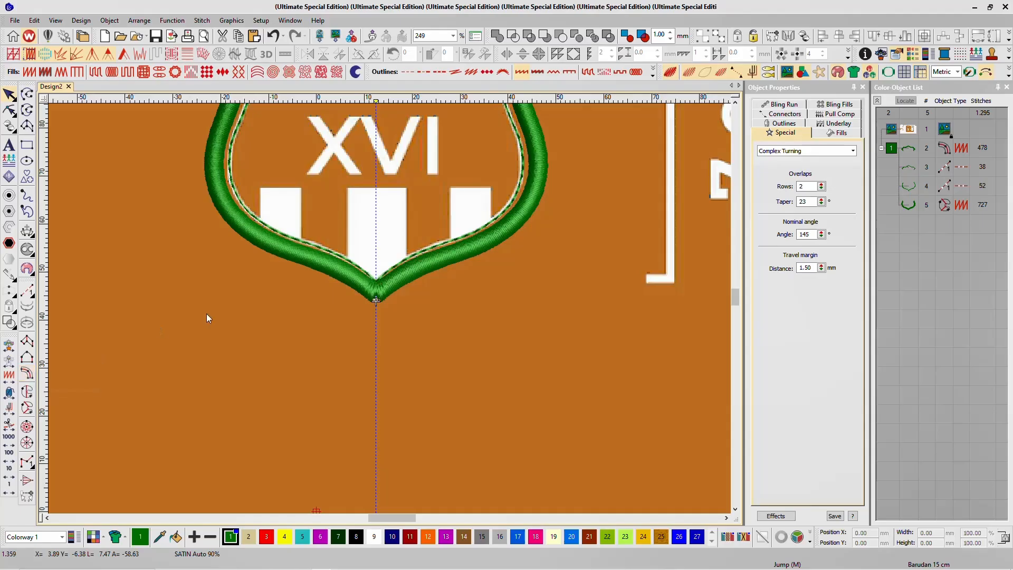
pyautogui.click(403, 285)
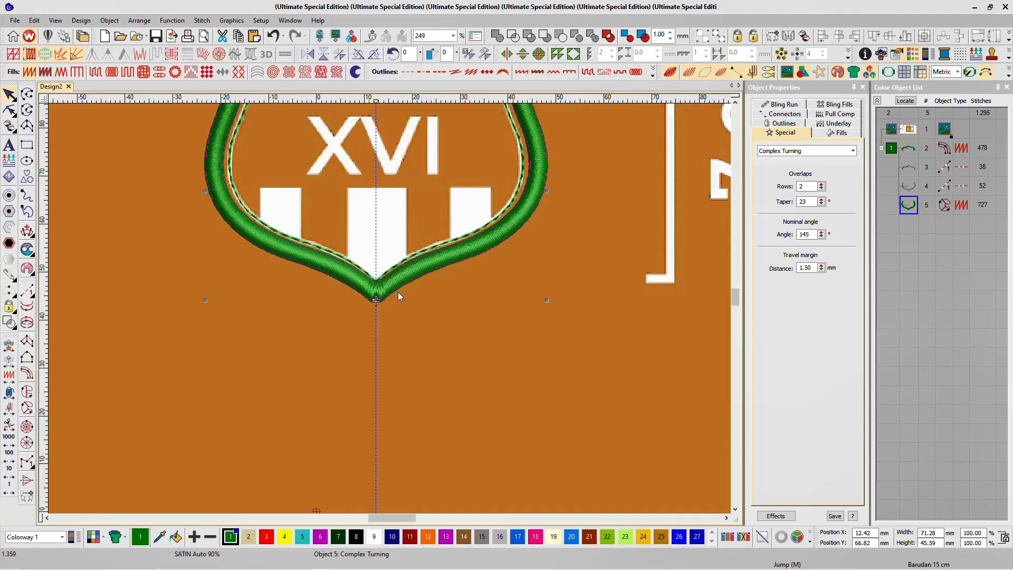
pyautogui.scroll(3, 398, 292)
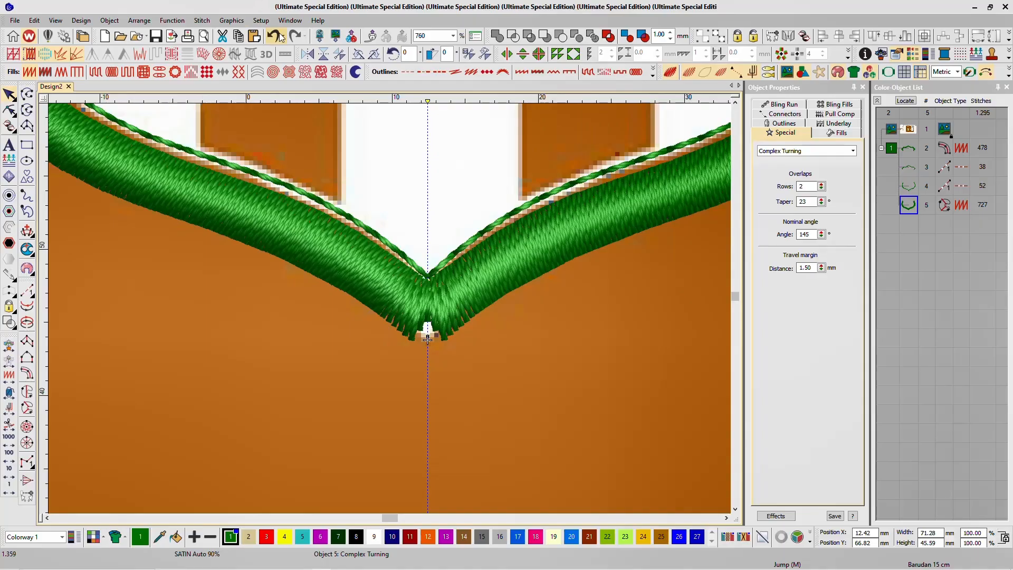
pyautogui.click(274, 38)
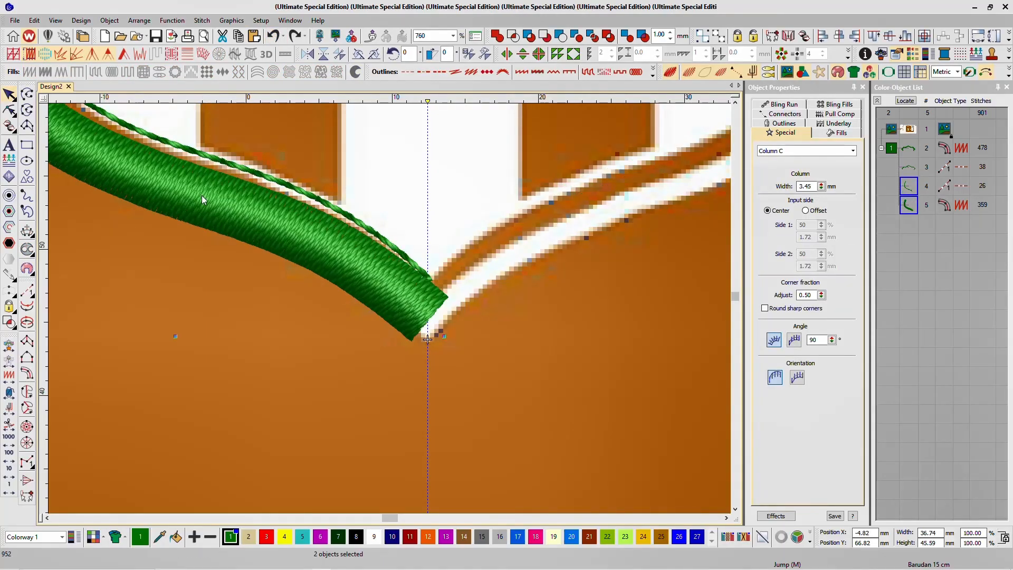
# - Convert the lower shield's outer Column C outline to a Run line
pyautogui.click(330, 258)
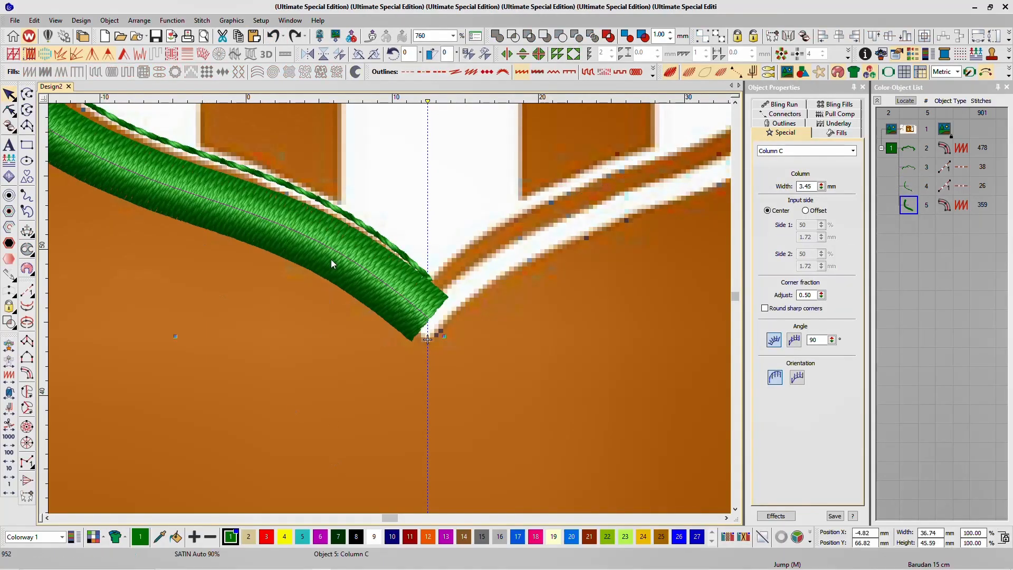
pyautogui.click(28, 291)
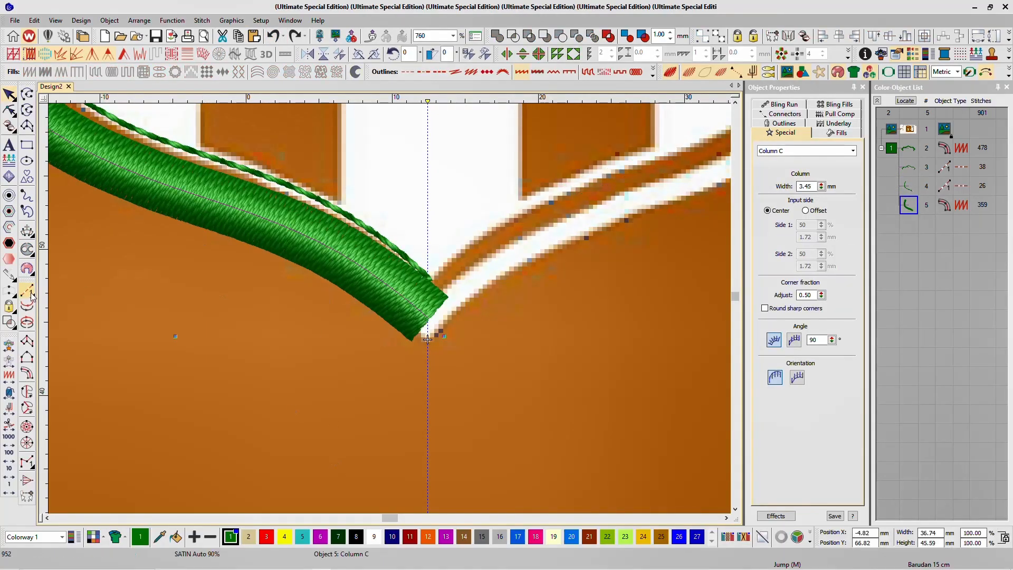
pyautogui.click(8, 94)
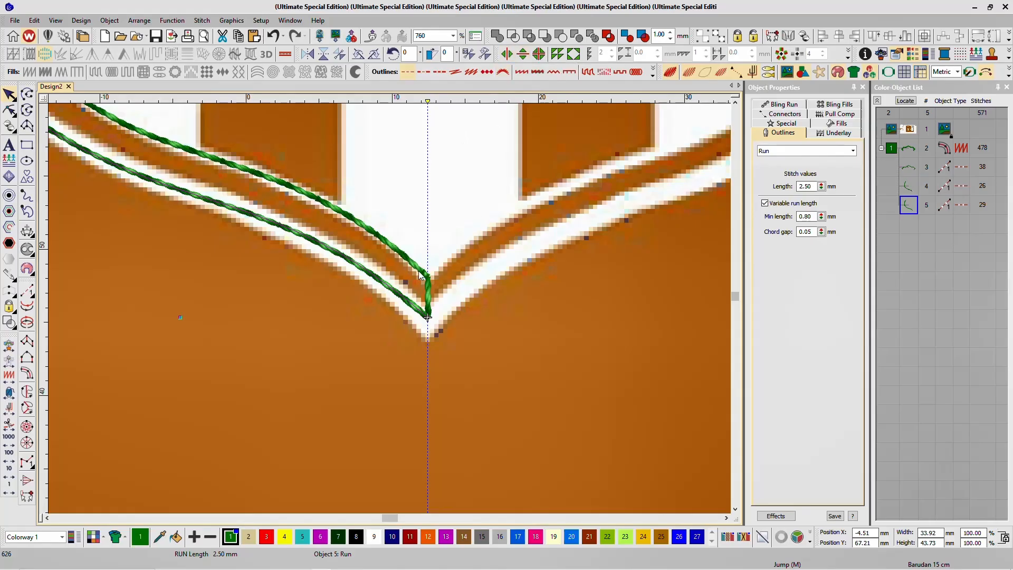
# - Mirror the lower shield's inner and outer Run lines about the centre guide and merge the overlapped objects
pyautogui.click(507, 53)
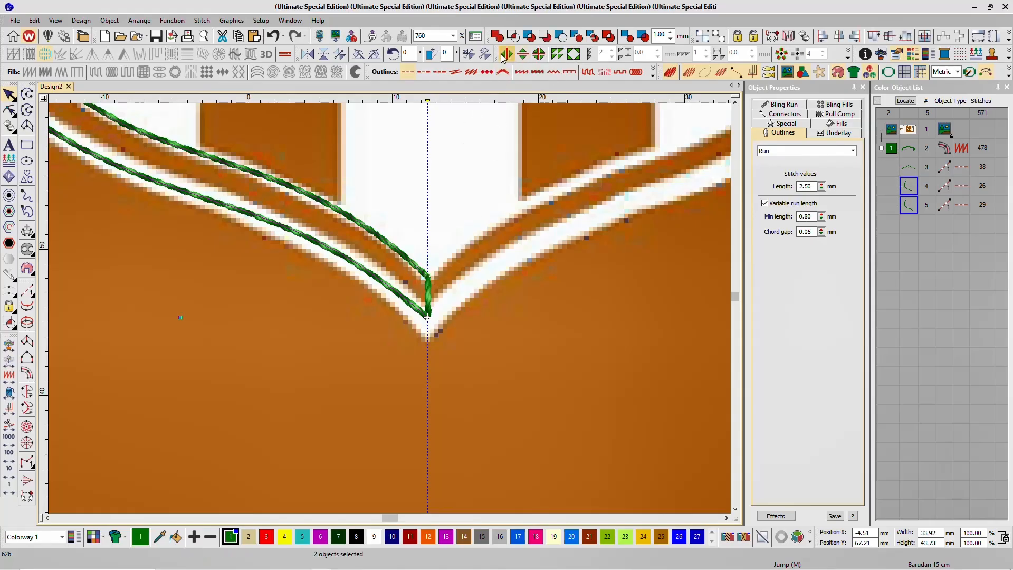
pyautogui.scroll(10, 405, 270)
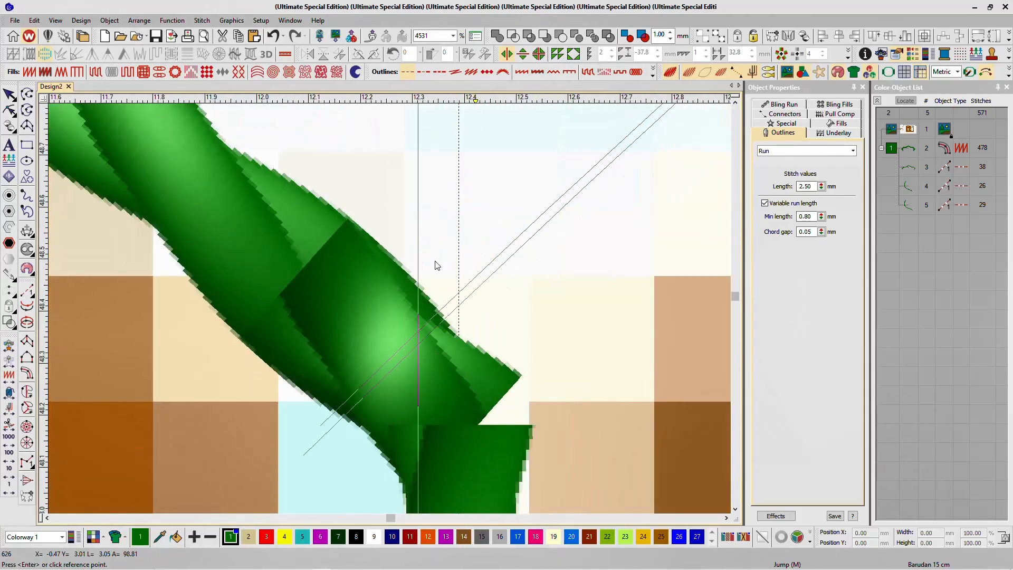
pyautogui.click(475, 261)
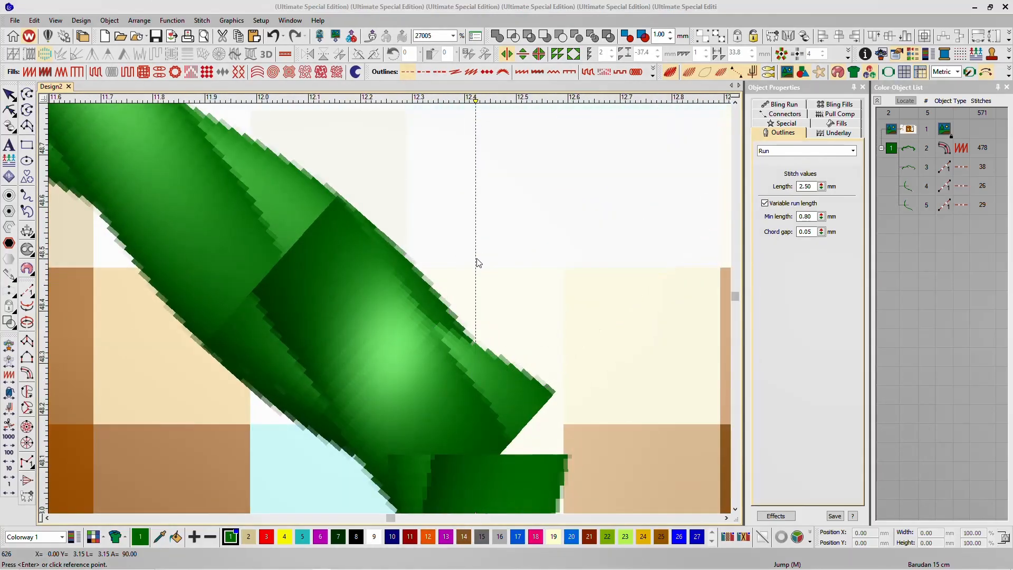
pyautogui.click(527, 312)
pyautogui.scroll(-8, 533, 316)
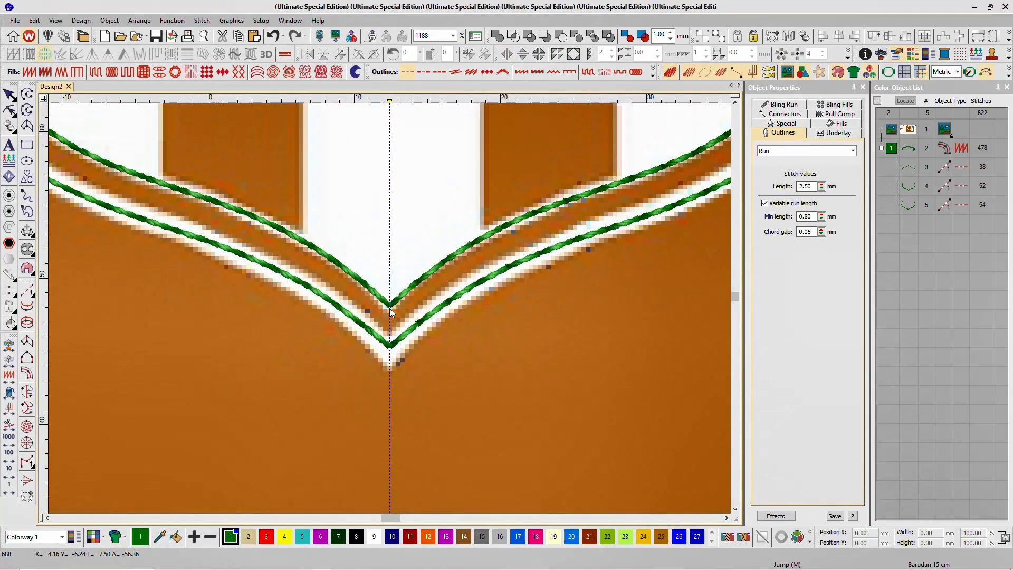
pyautogui.scroll(-2, 389, 308)
# - Convert the merged outer Run line of the lower shield to a Satin outline
pyautogui.click(399, 331)
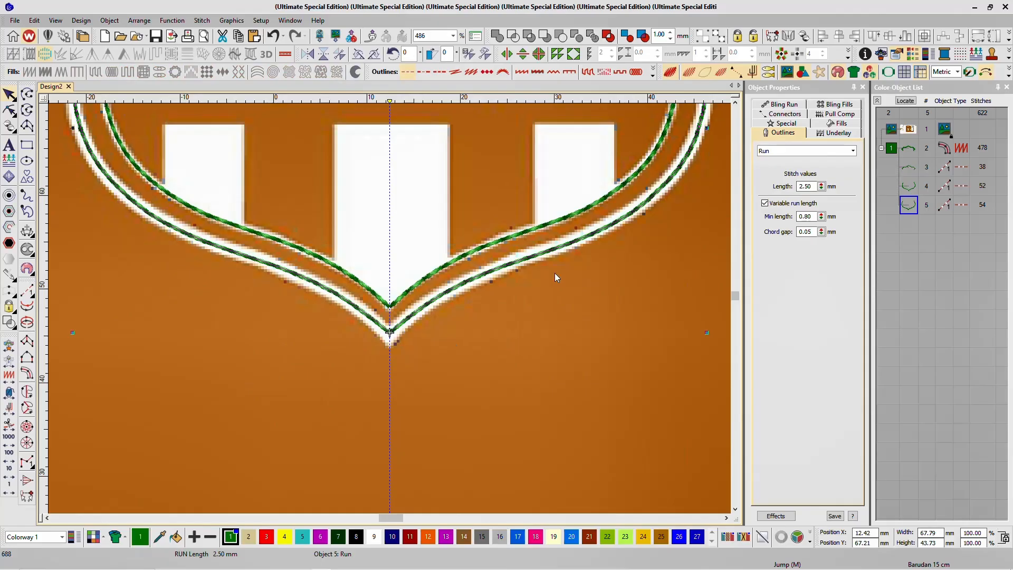
pyautogui.click(522, 73)
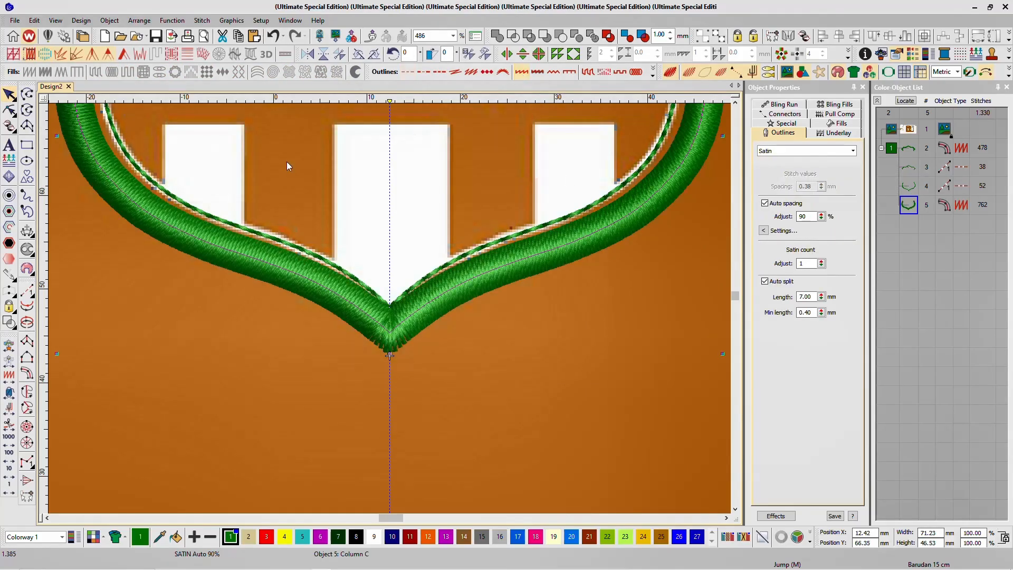
pyautogui.scroll(-3, 390, 308)
pyautogui.scroll(-1, 384, 301)
pyautogui.scroll(3, 371, 183)
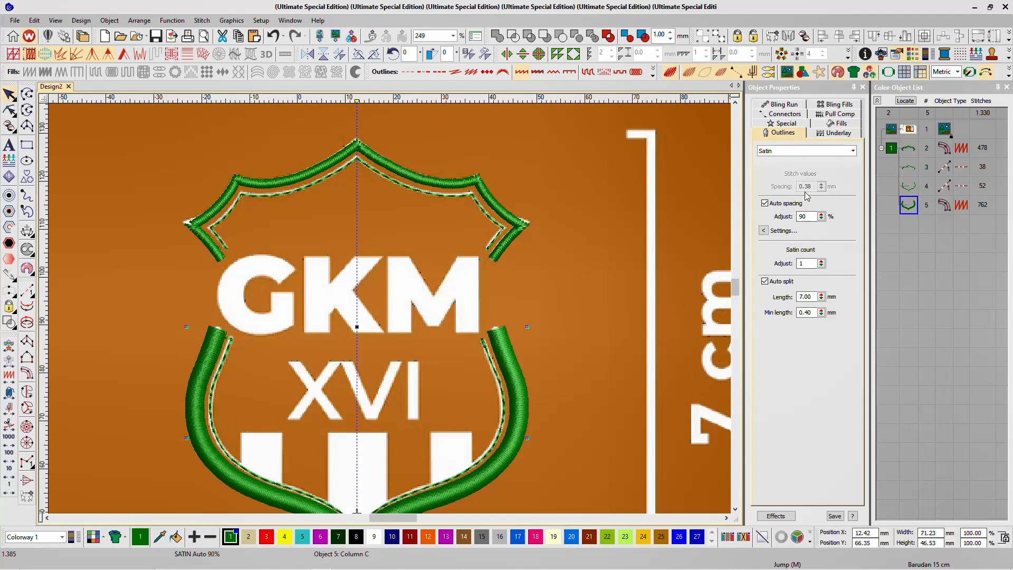
# - Check the upper outline's column width and set the lower shield's outer outline to 1.40 mm to match
pyautogui.click(505, 204)
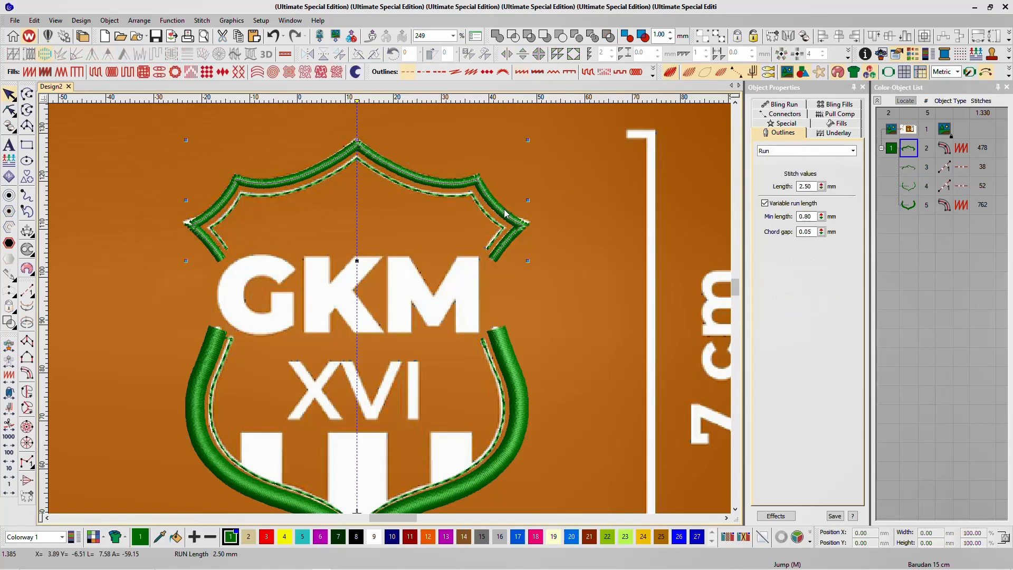
pyautogui.click(786, 124)
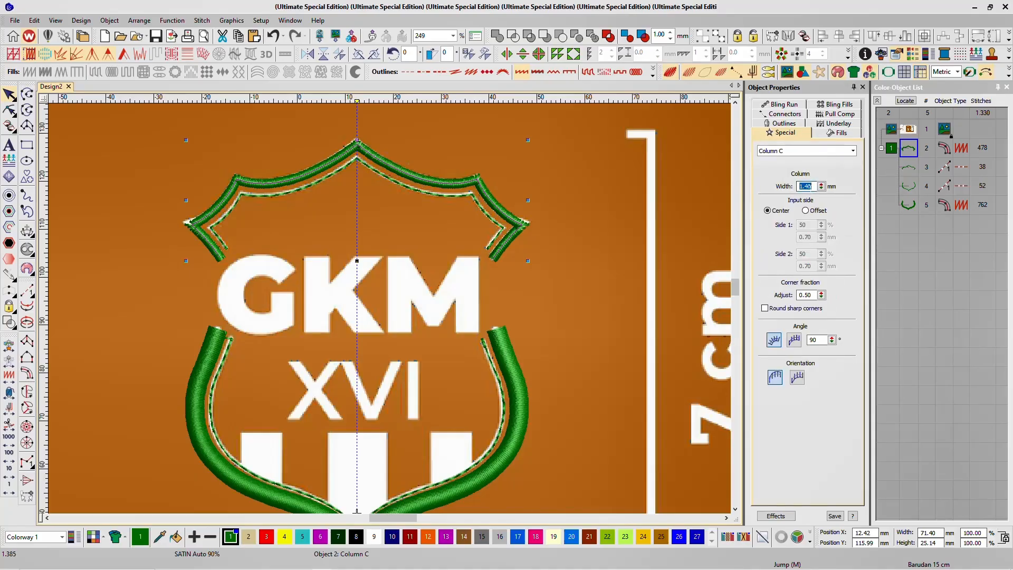
pyautogui.click(906, 205)
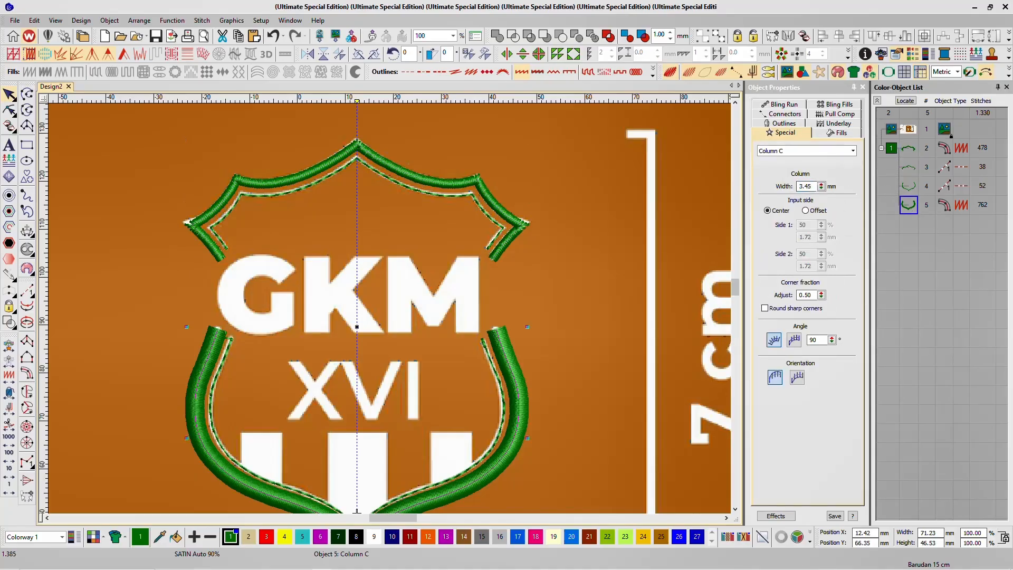
pyautogui.click(805, 186)
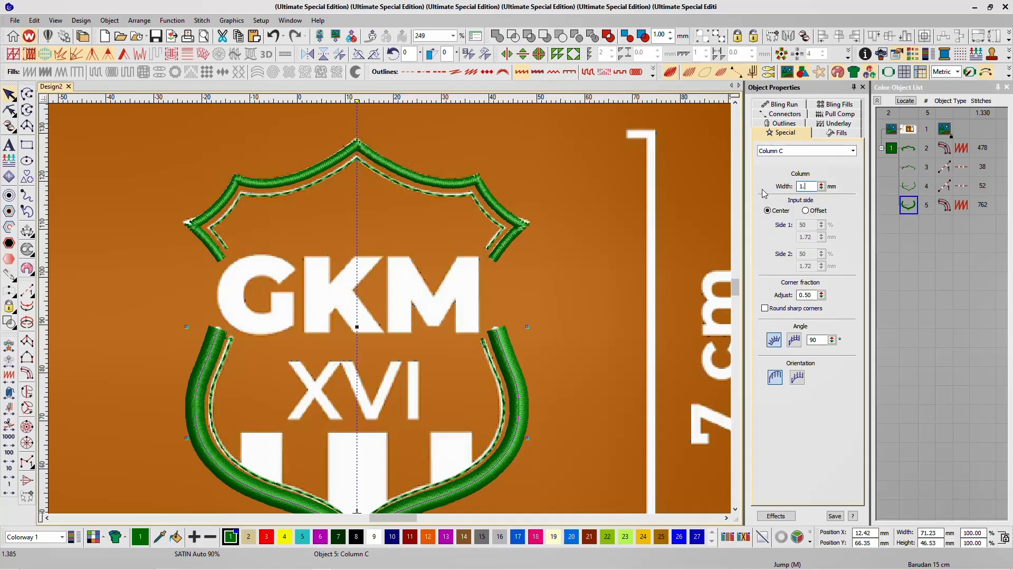
pyautogui.press('Return')
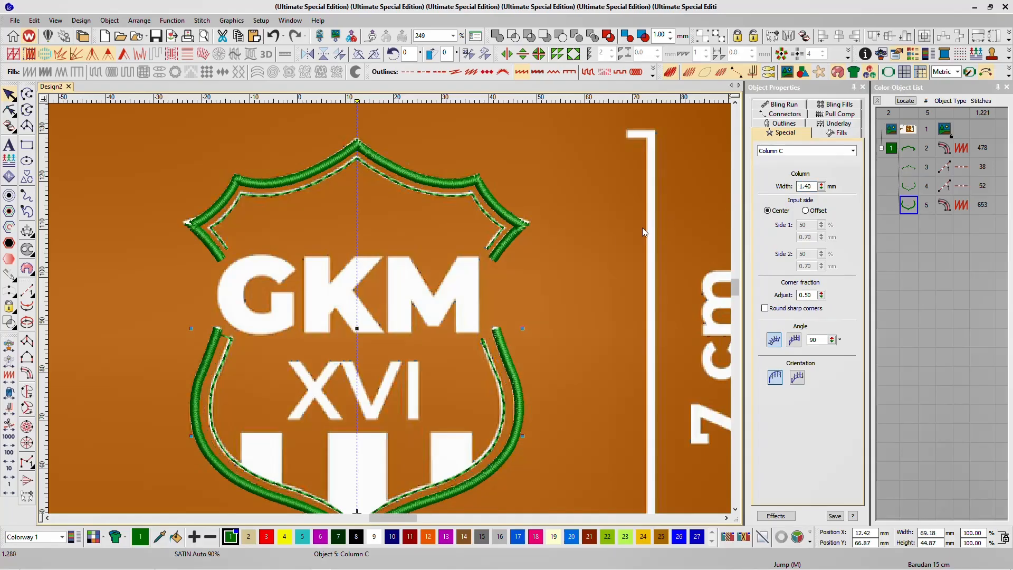
pyautogui.click(615, 246)
# - Examine the shield outlines and the GKM and XVI lettering between them
pyautogui.scroll(2, 390, 308)
pyautogui.scroll(-4, 389, 308)
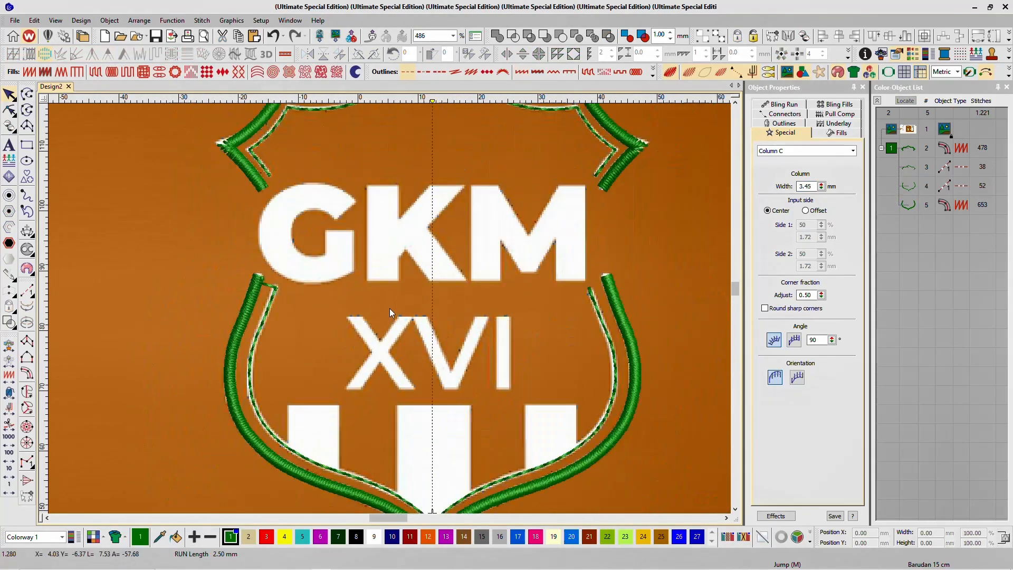
pyautogui.scroll(5, 375, 294)
pyautogui.scroll(-4, 389, 308)
pyautogui.scroll(4, 389, 308)
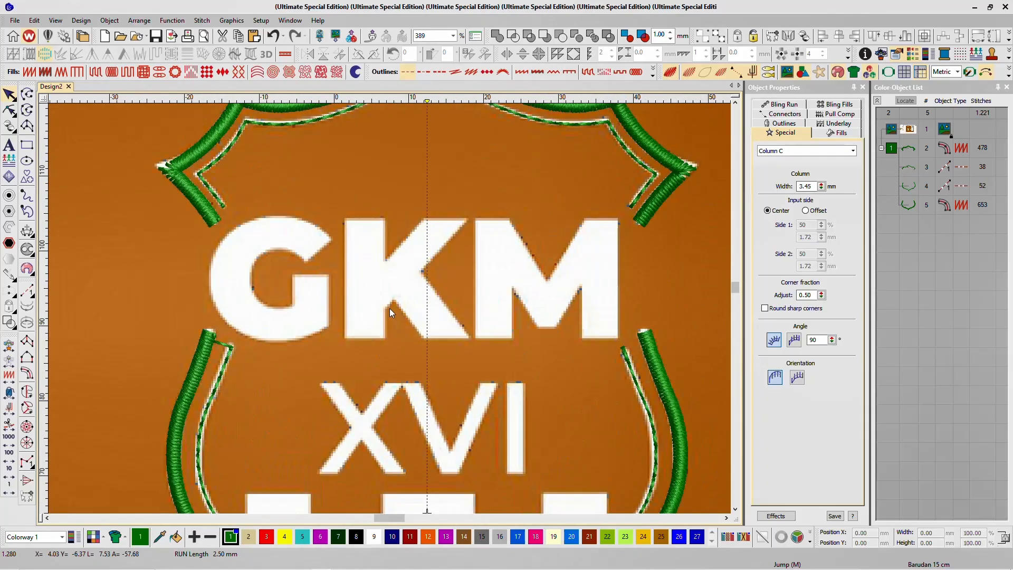
pyautogui.scroll(-1, 389, 308)
pyautogui.scroll(-2, 390, 308)
# - Start a Complex Turning shape on the letter G with corner points at both ends of its upper arm's slanted tip
pyautogui.press('t')
pyautogui.scroll(4, 384, 317)
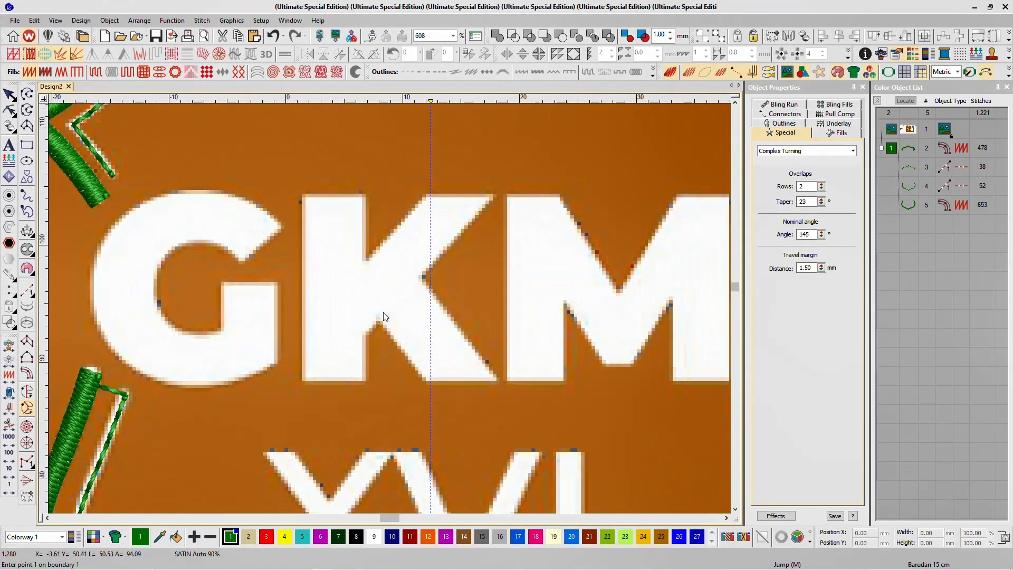
pyautogui.scroll(-2, 255, 266)
pyautogui.scroll(3, 388, 310)
pyautogui.scroll(-3, 388, 310)
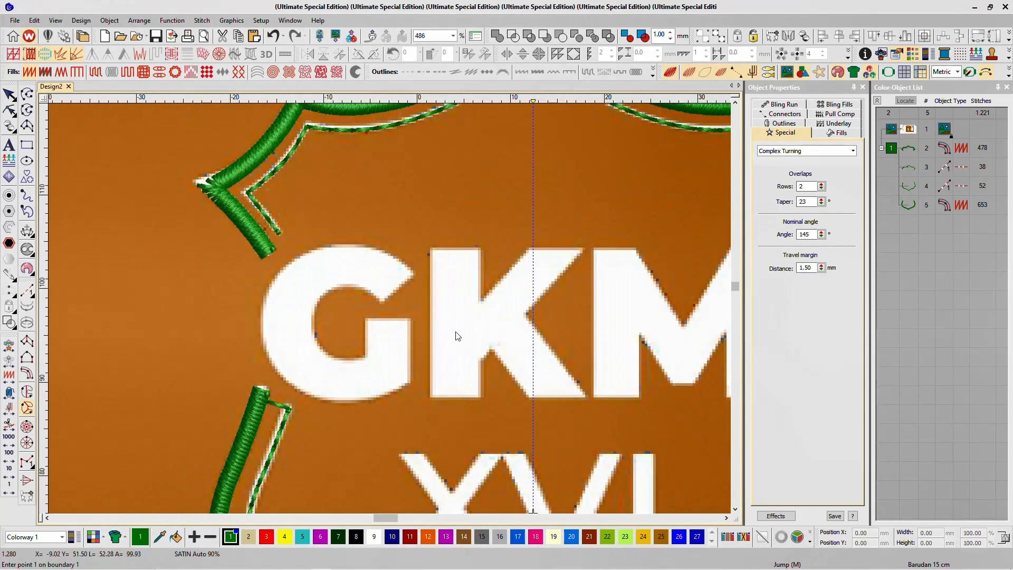
pyautogui.scroll(5, 388, 310)
pyautogui.scroll(-3, 390, 308)
pyautogui.scroll(4, 390, 308)
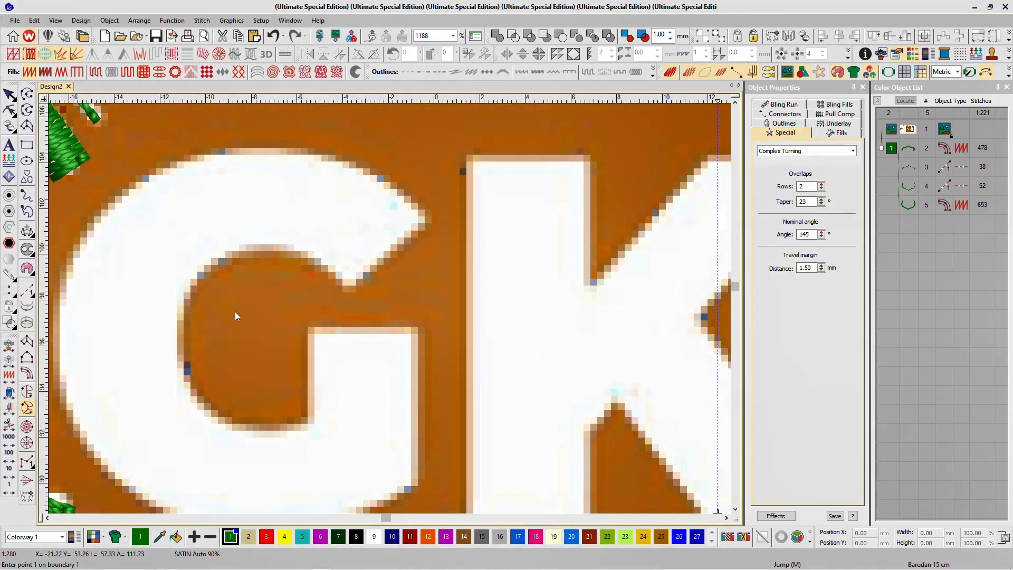
pyautogui.click(347, 285)
pyautogui.click(425, 218)
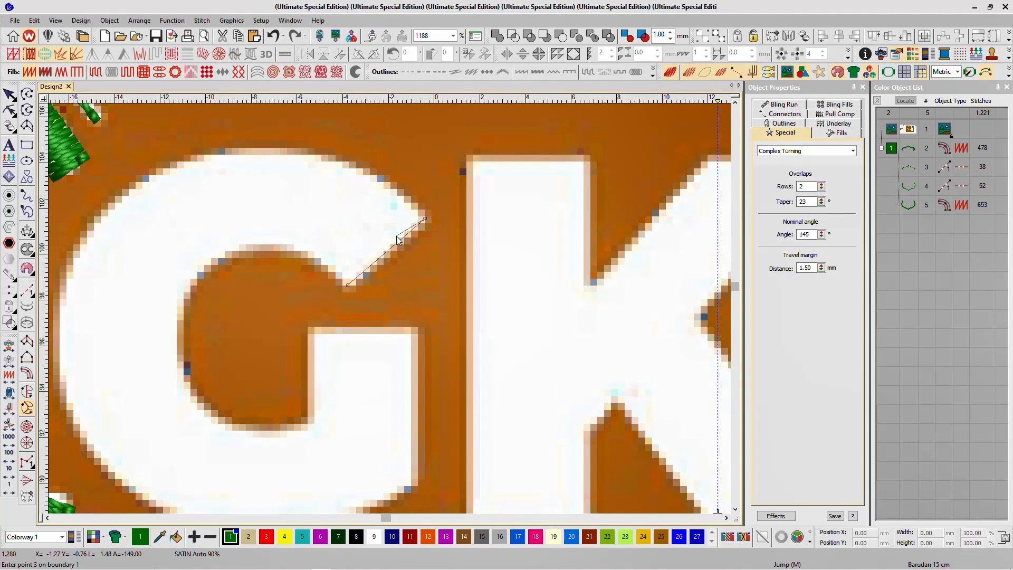
# - Trace the G's outer edge with curve points around its back and underside to a corner at the stem's lower outer end
pyautogui.click(299, 152)
pyautogui.click(110, 204)
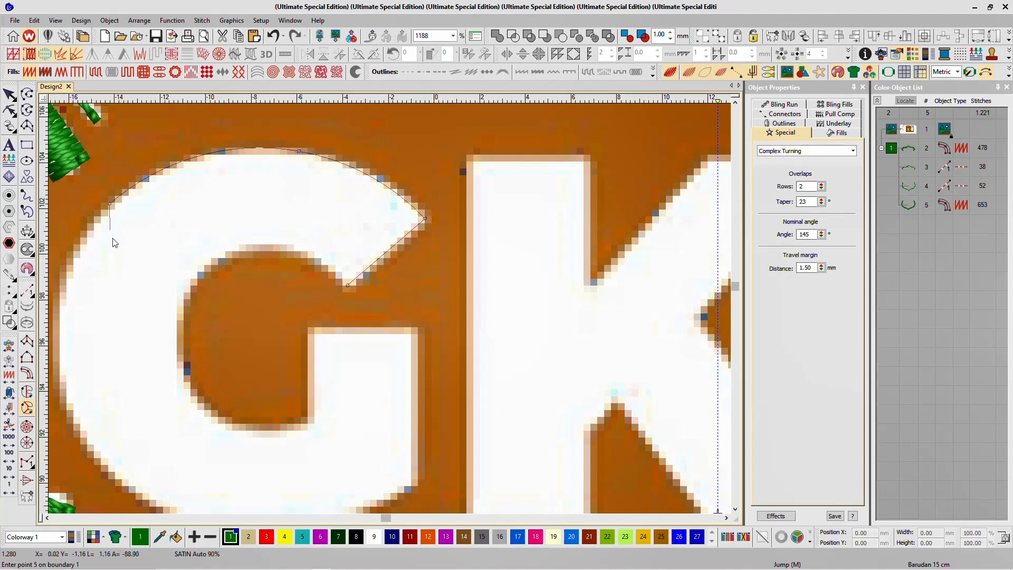
pyautogui.scroll(-2, 381, 319)
pyautogui.scroll(1, 381, 319)
pyautogui.click(380, 315)
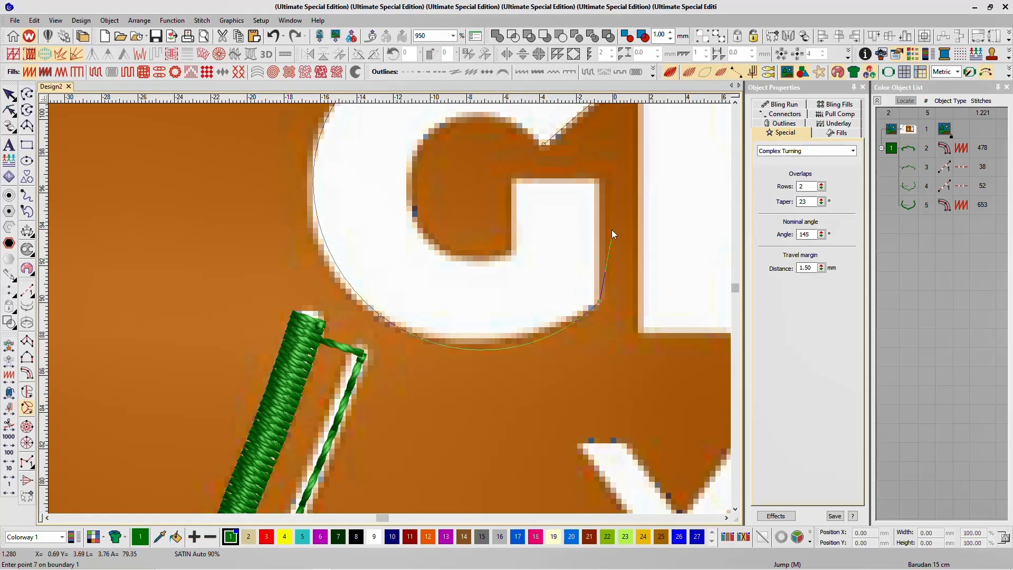
pyautogui.press('BackSpace')
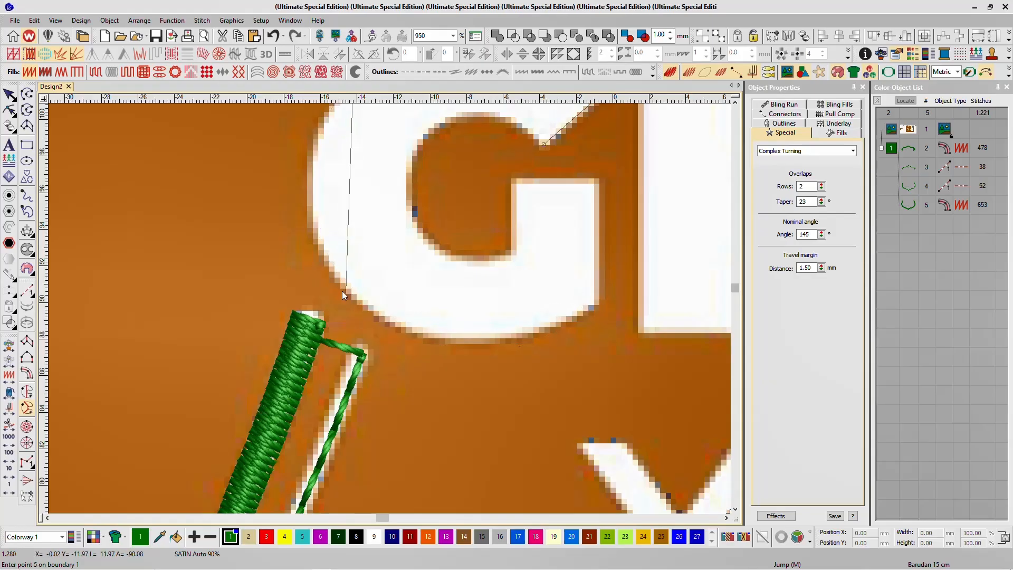
pyautogui.click(327, 263)
pyautogui.click(474, 340)
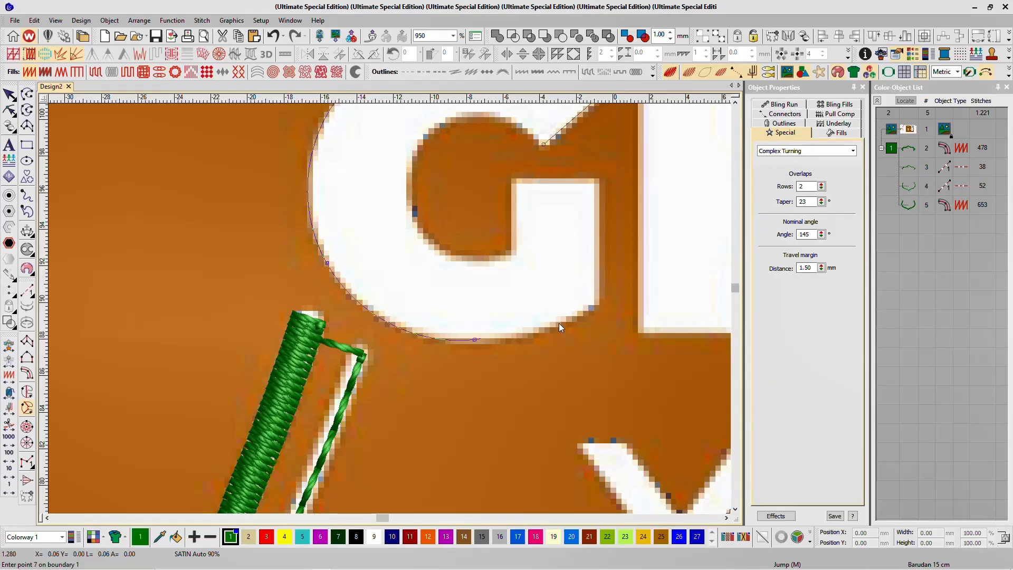
pyautogui.click(597, 301)
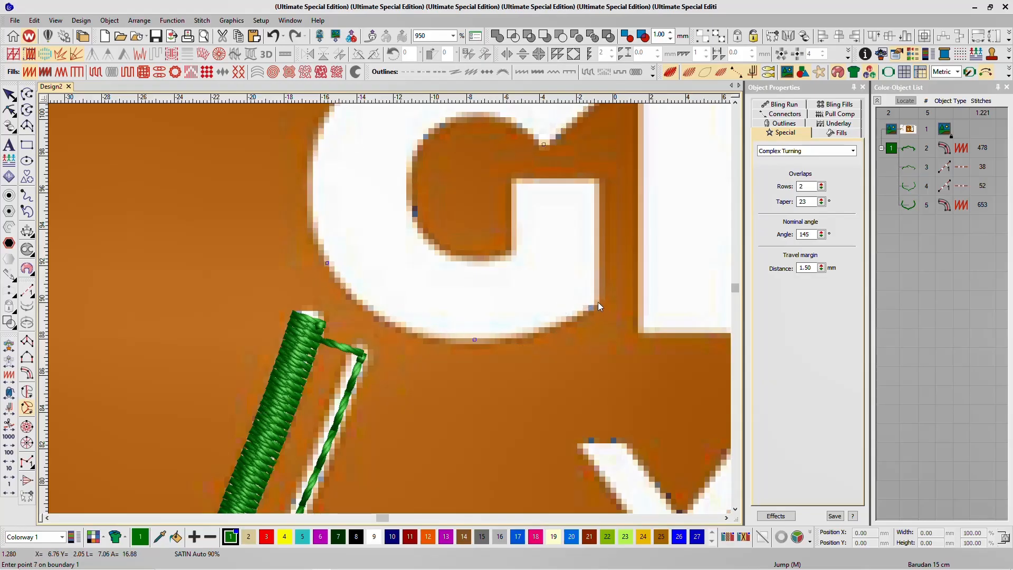
# - Trace the G's square stem and inner bowl back to the upper arm, and complete the Complex Turning shape
pyautogui.click(597, 182)
pyautogui.click(515, 182)
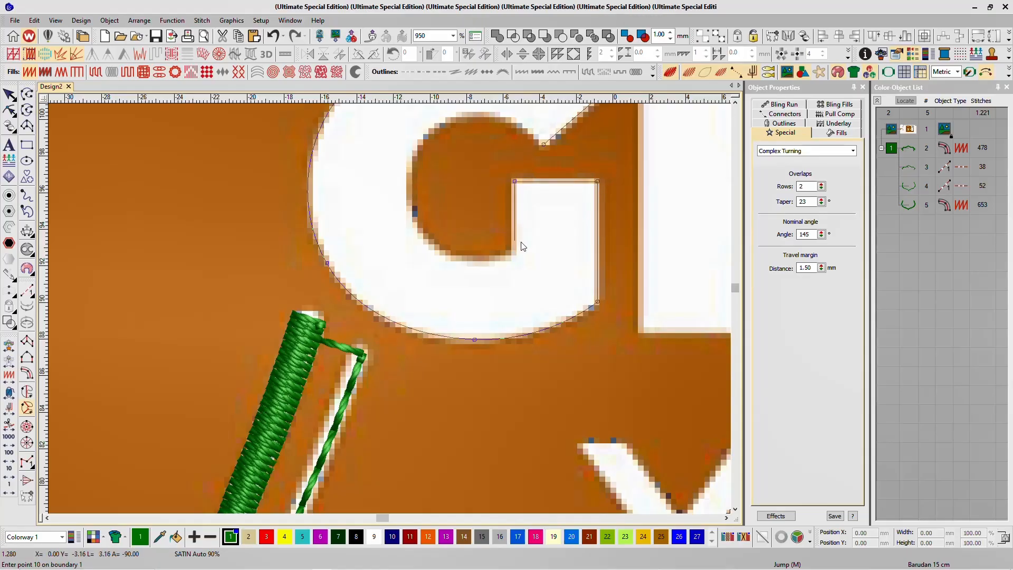
pyautogui.click(514, 252)
pyautogui.click(410, 188)
pyautogui.press('c')
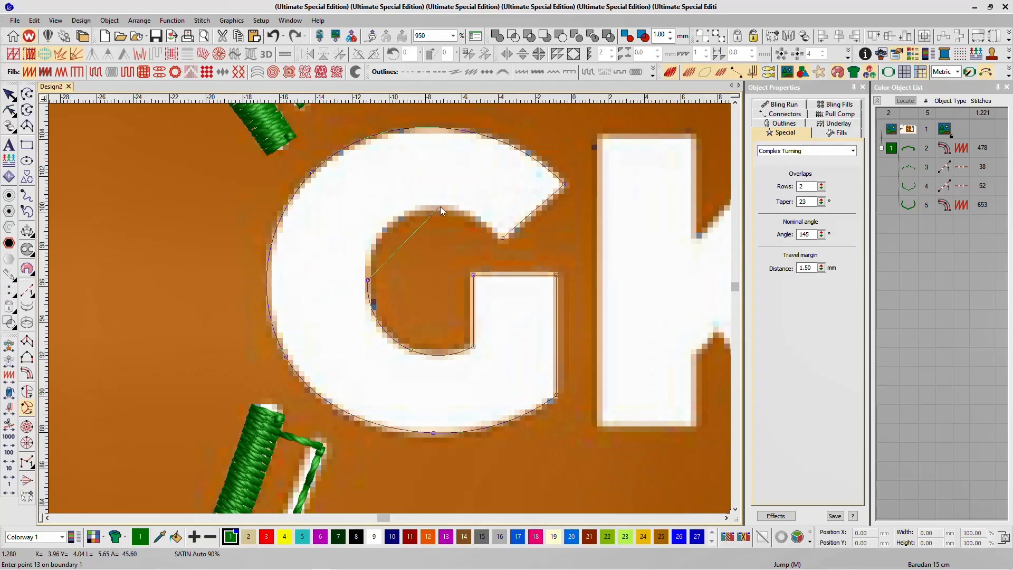
pyautogui.click(440, 207)
pyautogui.press('Return')
pyautogui.press('Return')
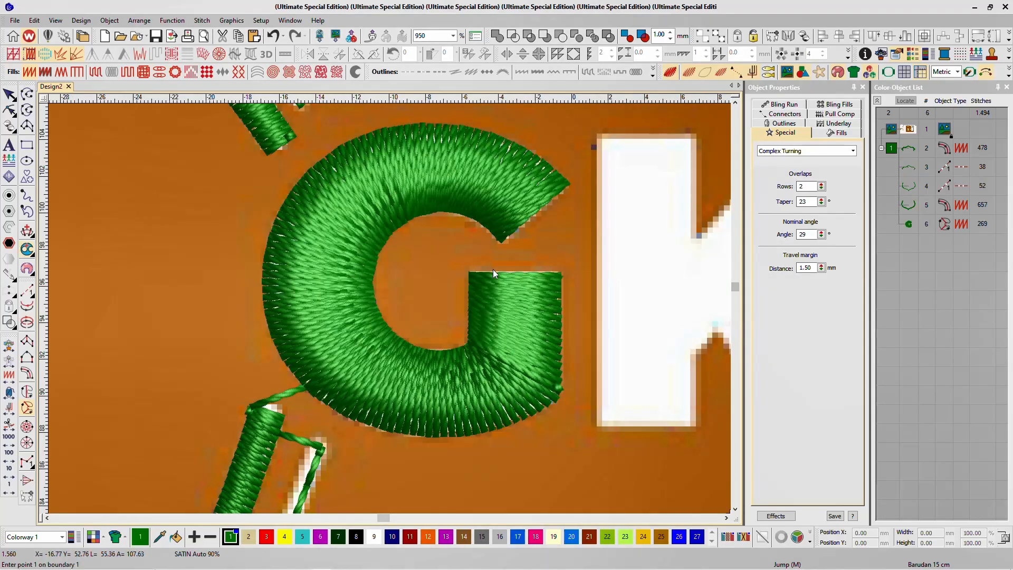
# - Digitize the K's vertical stem as a separate four-corner Complex Turning shape over its full height
pyautogui.scroll(-5, 448, 293)
pyautogui.scroll(3, 397, 319)
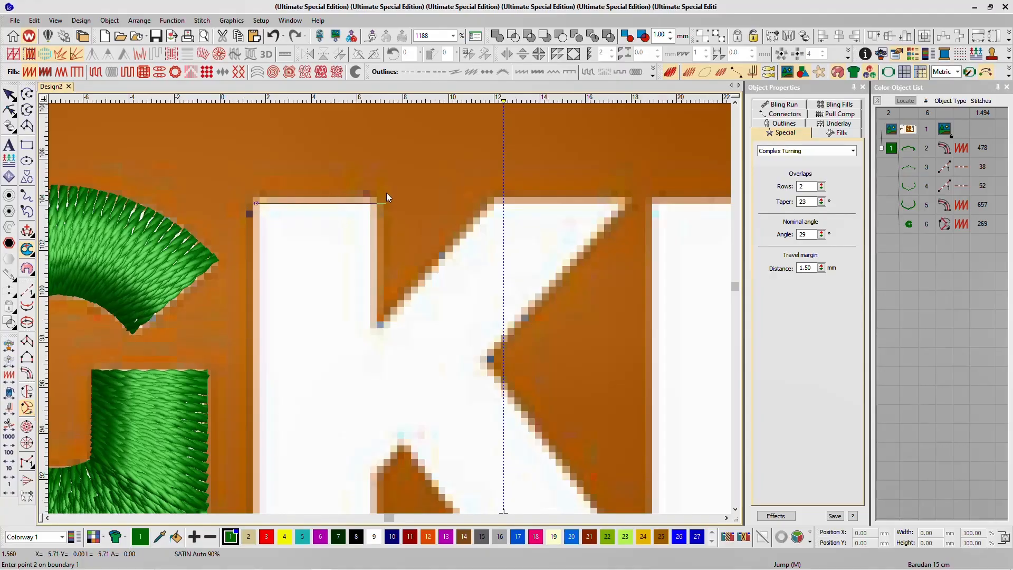
pyautogui.click(372, 202)
pyautogui.scroll(-4, 369, 266)
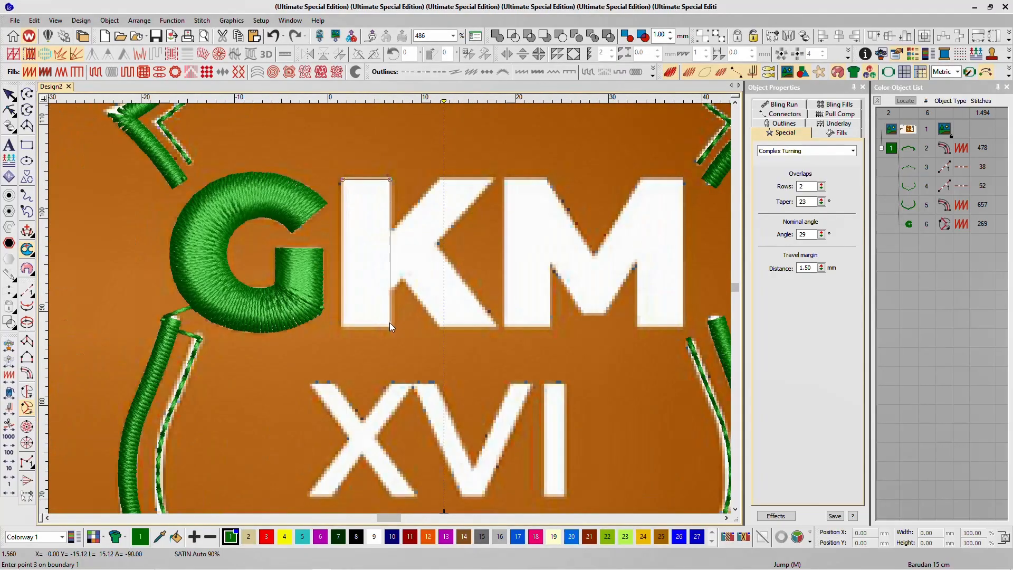
pyautogui.click(390, 325)
pyautogui.scroll(8, 389, 322)
pyautogui.scroll(-4, 369, 336)
pyautogui.click(374, 483)
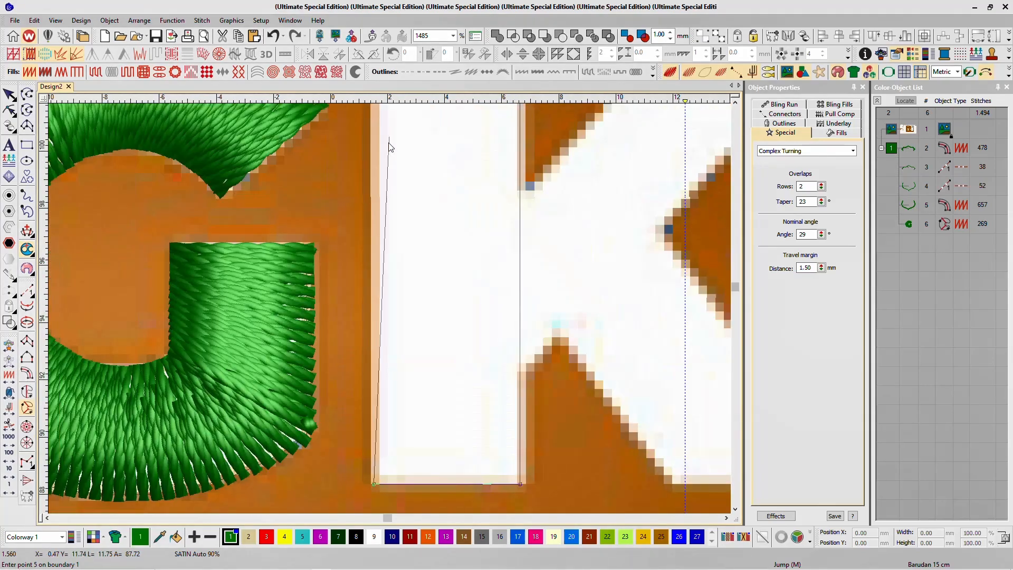
pyautogui.scroll(-4, 388, 138)
pyautogui.press('Return')
pyautogui.press('Return')
pyautogui.press('Return')
pyautogui.press('Return')
# - Hide the stitches and digitize the K's upper diagonal arm as a Complex Turning shape starting at the stem
pyautogui.scroll(4, 385, 211)
pyautogui.press('s')
pyautogui.click(363, 332)
pyautogui.click(519, 157)
pyautogui.click(680, 157)
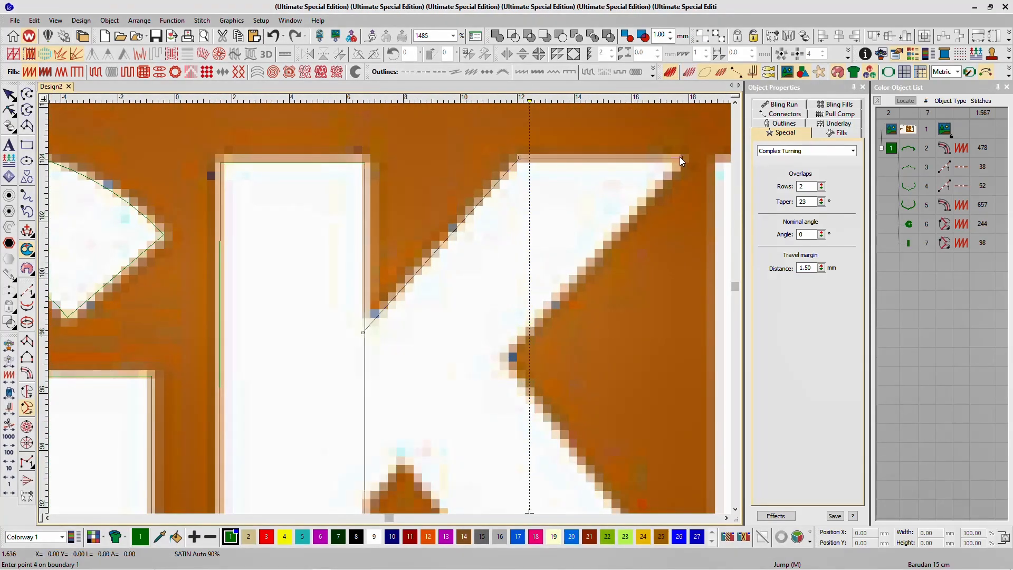
pyautogui.scroll(-3, 375, 403)
pyautogui.click(376, 404)
pyautogui.press('Return')
pyautogui.press('Return')
# - Digitize the K's lower diagonal leg as another Complex Turning shape down to the letter's base
pyautogui.scroll(3, 410, 309)
pyautogui.click(407, 305)
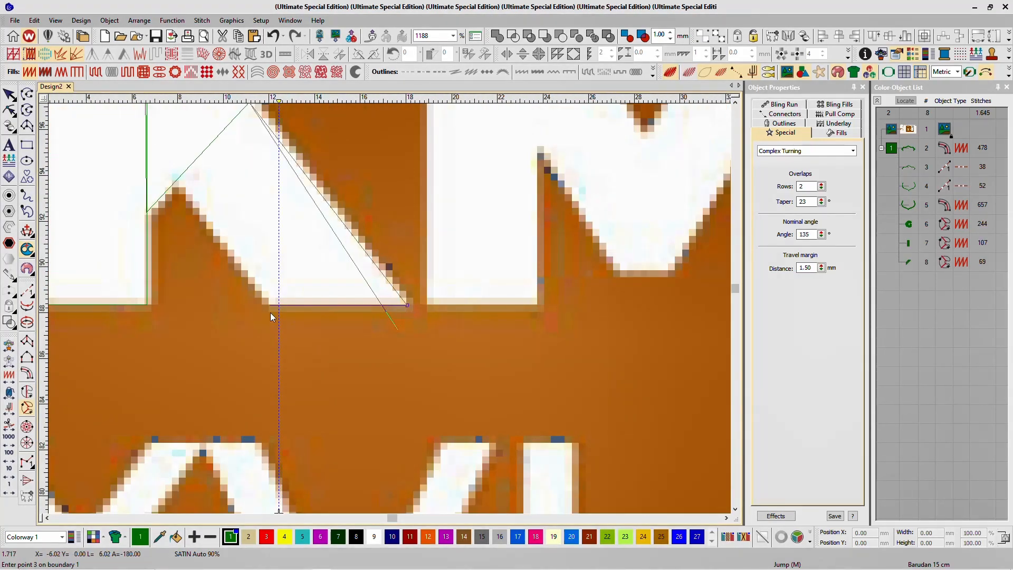
pyautogui.click(270, 313)
pyautogui.press('Return')
pyautogui.press('Return')
pyautogui.scroll(-3, 270, 312)
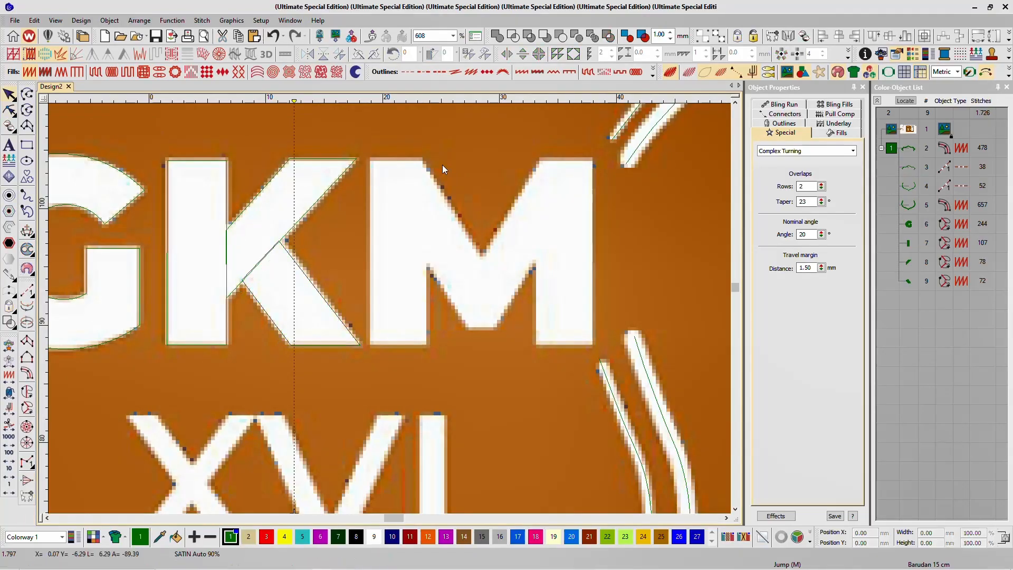
# - Start the M's left half in Complex Turning, tracing the left leg's base, its inner edge and the diagonal to the V's bottom centre
pyautogui.scroll(3, 433, 302)
pyautogui.click(311, 384)
pyautogui.click(420, 383)
pyautogui.click(420, 228)
pyautogui.click(504, 354)
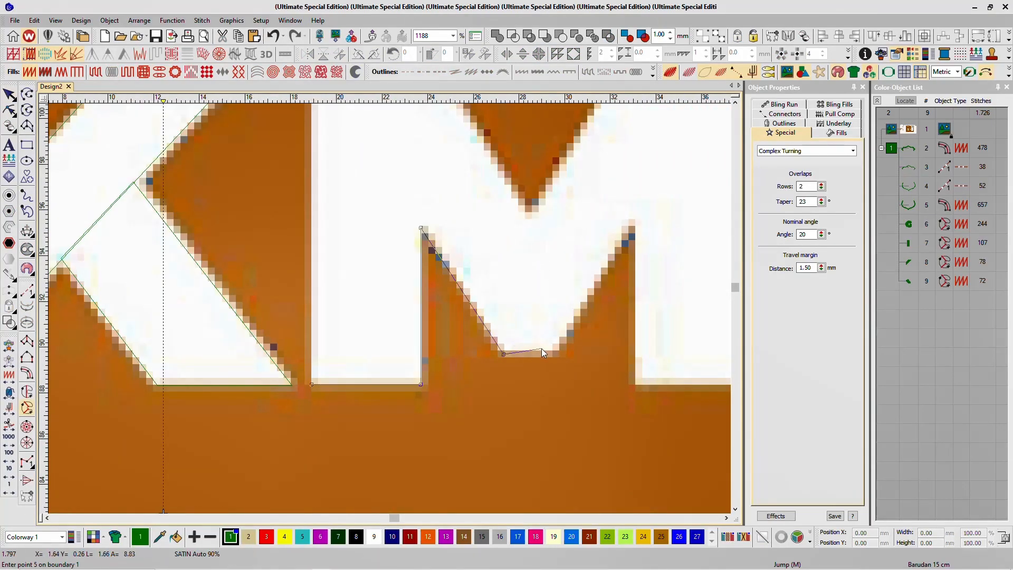
pyautogui.scroll(-3, 390, 308)
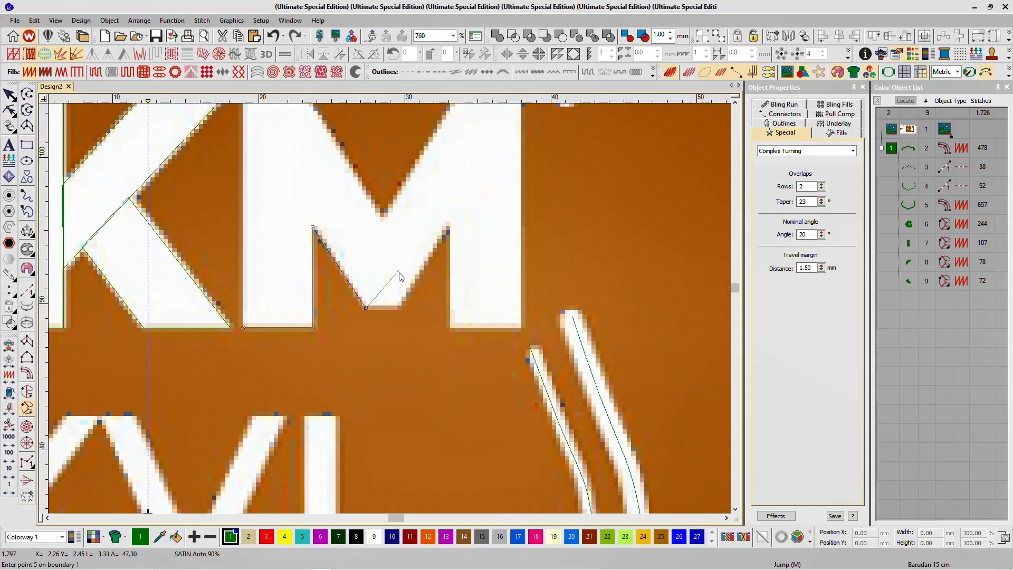
pyautogui.scroll(4, 389, 311)
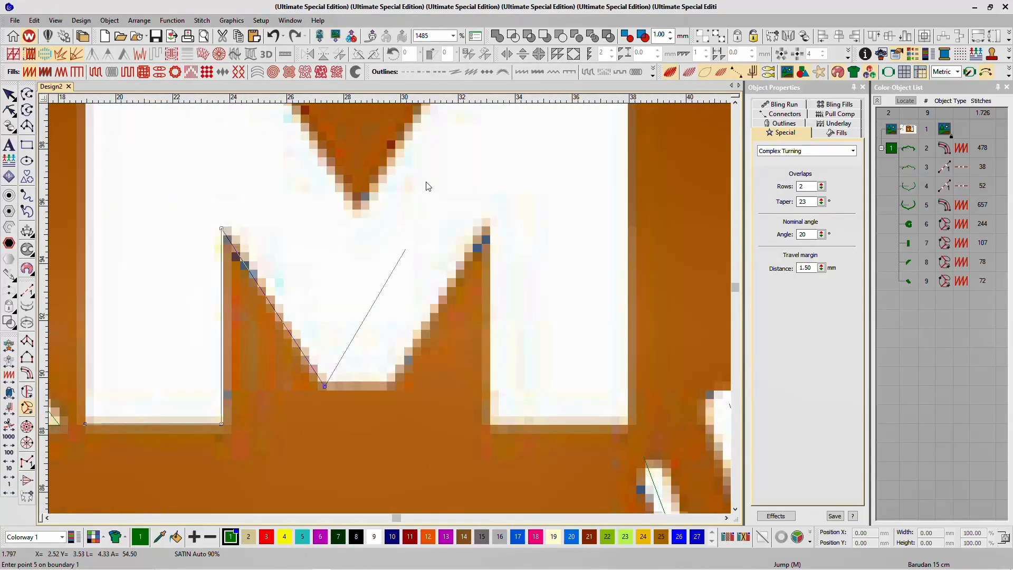
pyautogui.scroll(-3, 389, 313)
pyautogui.scroll(5, 389, 313)
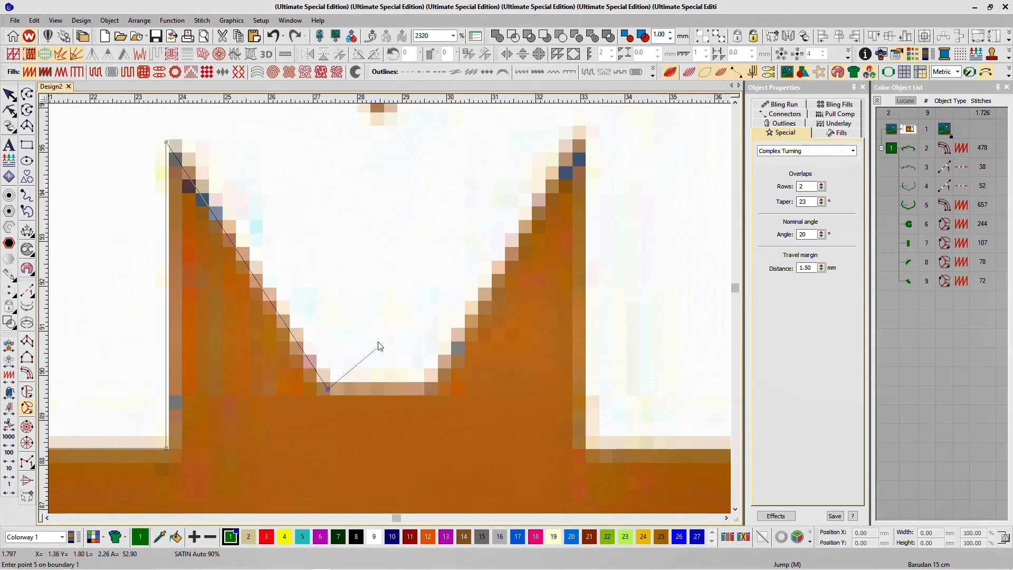
pyautogui.click(383, 388)
# - Complete the M's left half with a point past the centre for overlap, the V notch, the top corners and the outer edge
pyautogui.scroll(-3, 385, 387)
pyautogui.click(466, 449)
pyautogui.click(441, 404)
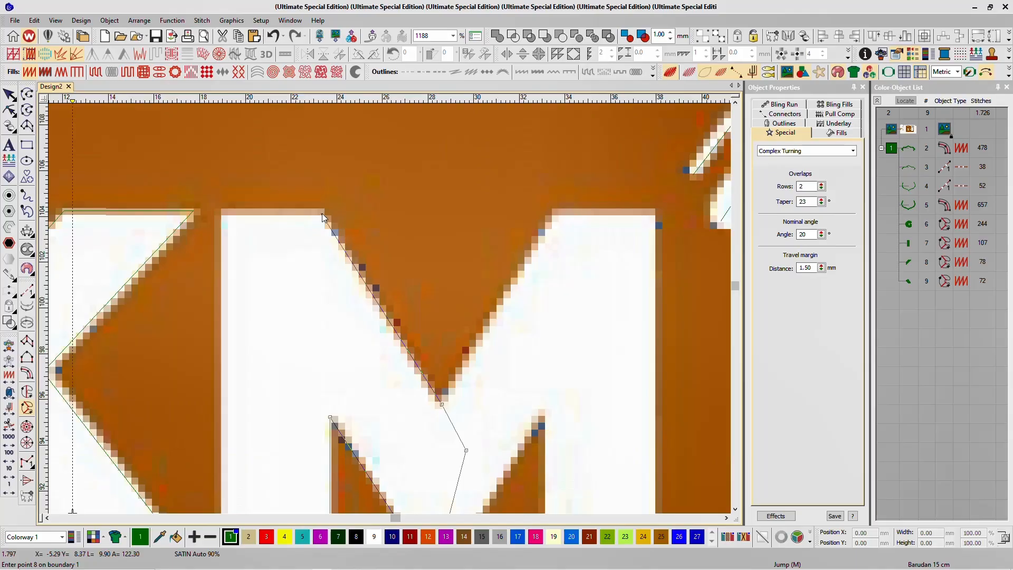
pyautogui.click(323, 216)
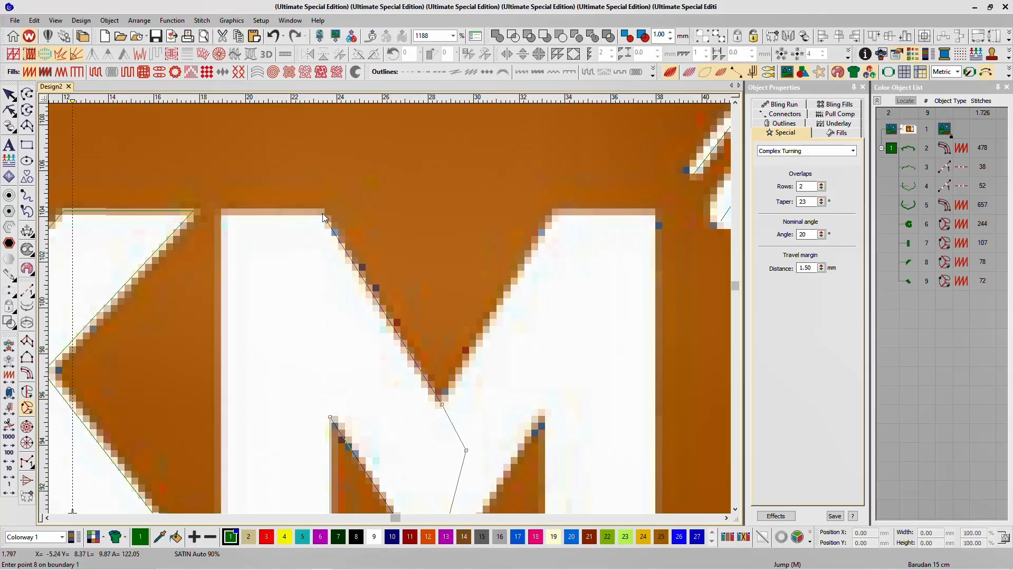
pyautogui.click(220, 220)
pyautogui.scroll(-5, 391, 316)
pyautogui.scroll(7, 388, 308)
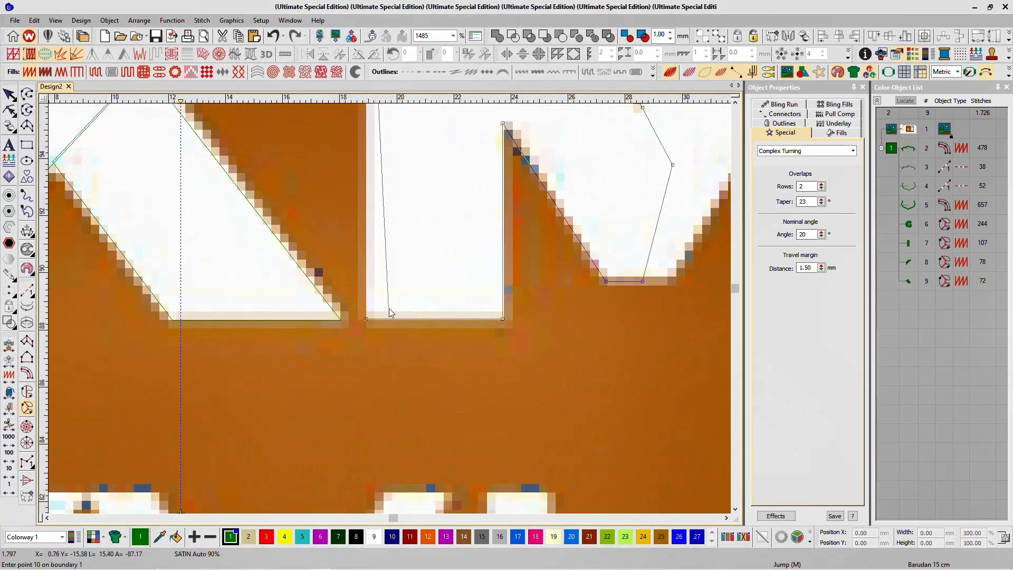
pyautogui.scroll(6, 388, 308)
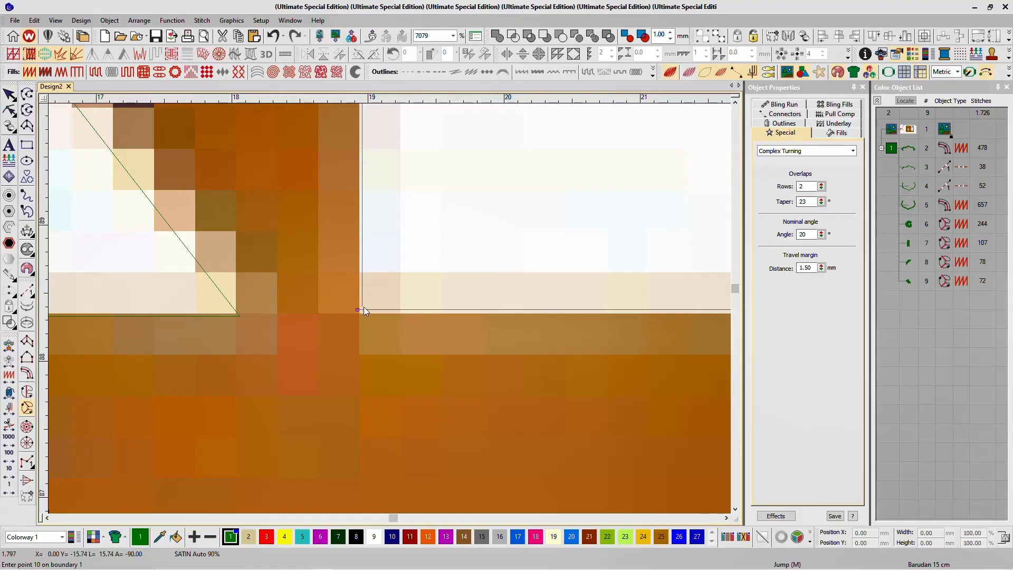
pyautogui.click(363, 310)
pyautogui.press('Return')
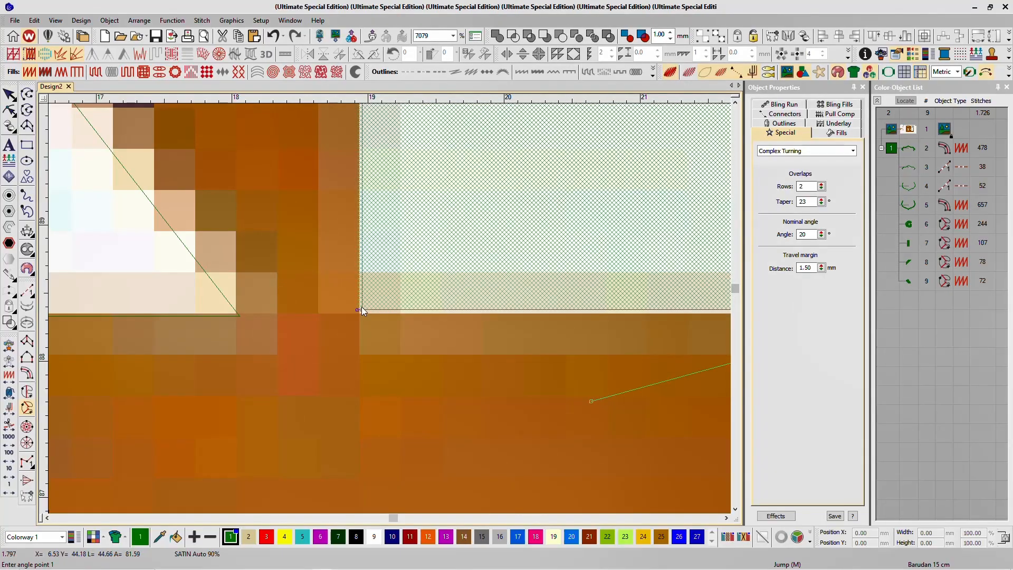
pyautogui.scroll(-5, 389, 308)
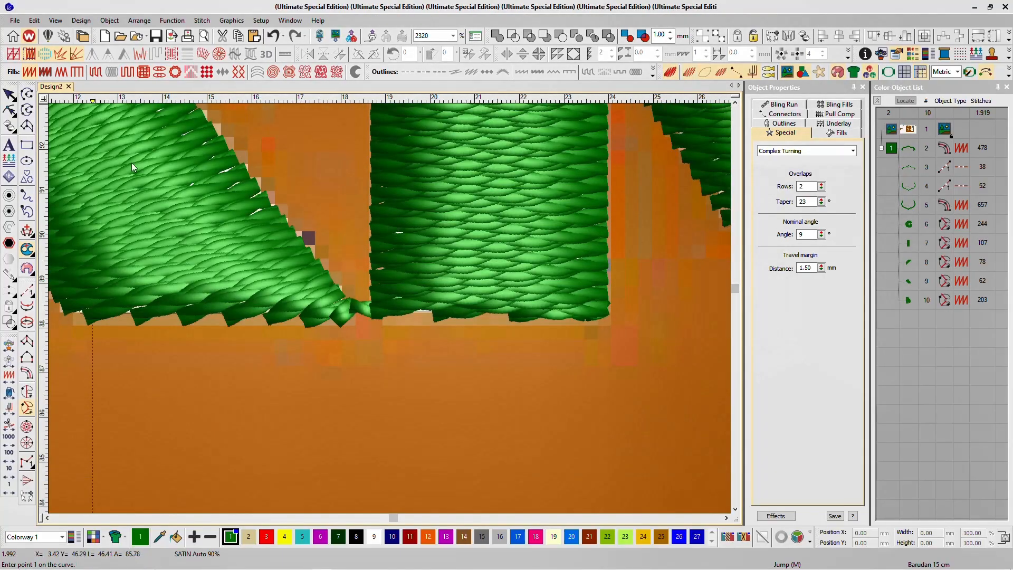
pyautogui.press('Escape')
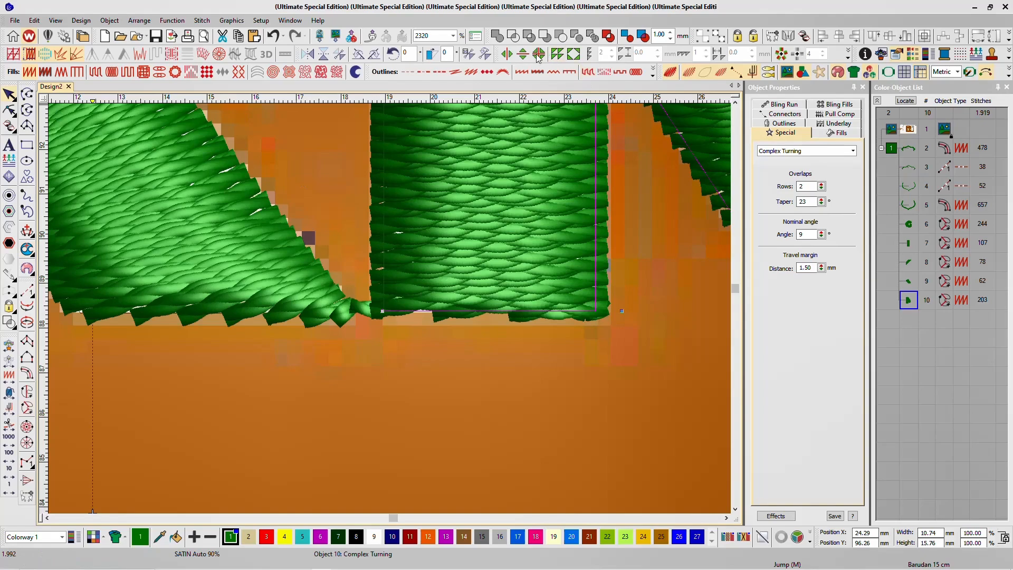
# - Mirror-merge the M's left half horizontally about the centre of the V to form the whole letter
pyautogui.click(508, 55)
pyautogui.scroll(-5, 389, 308)
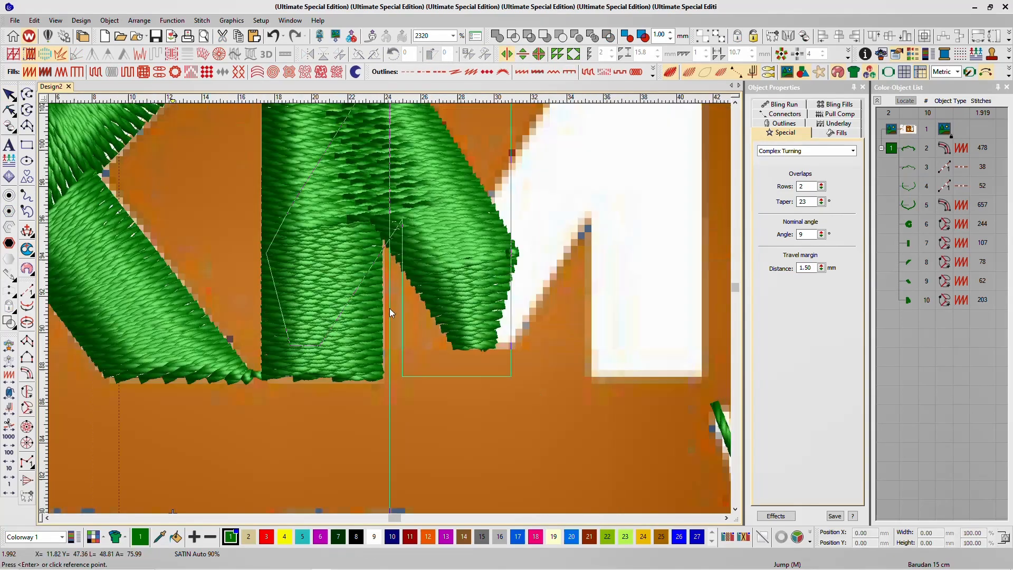
pyautogui.scroll(2, 390, 308)
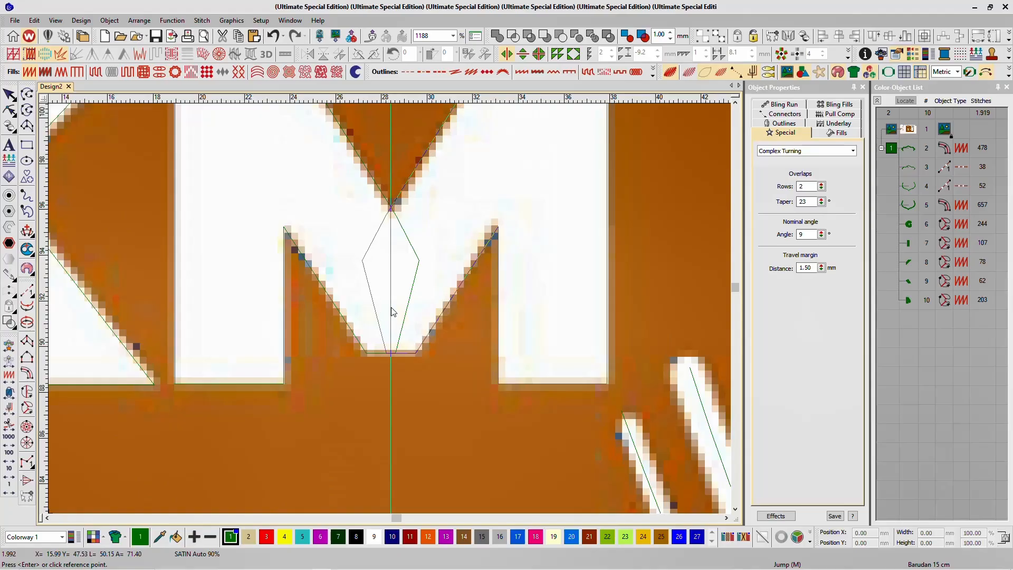
pyautogui.click(394, 311)
pyautogui.click(506, 313)
pyautogui.scroll(-8, 389, 308)
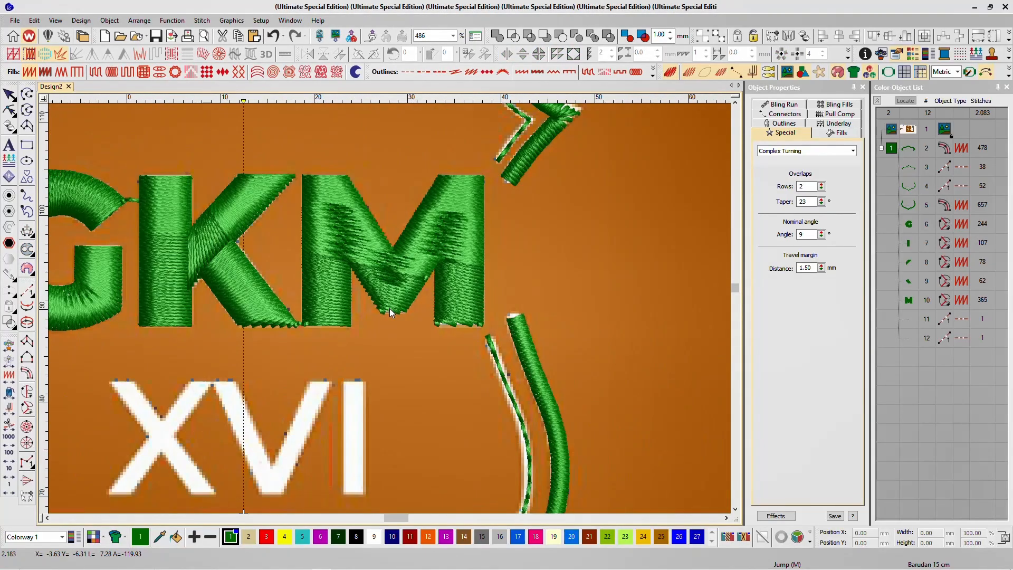
# - Create Block2 lettering XVI over the artwork's numerals and enlarge it to about 28.5 × 12.5 mm
pyautogui.scroll(1, 389, 308)
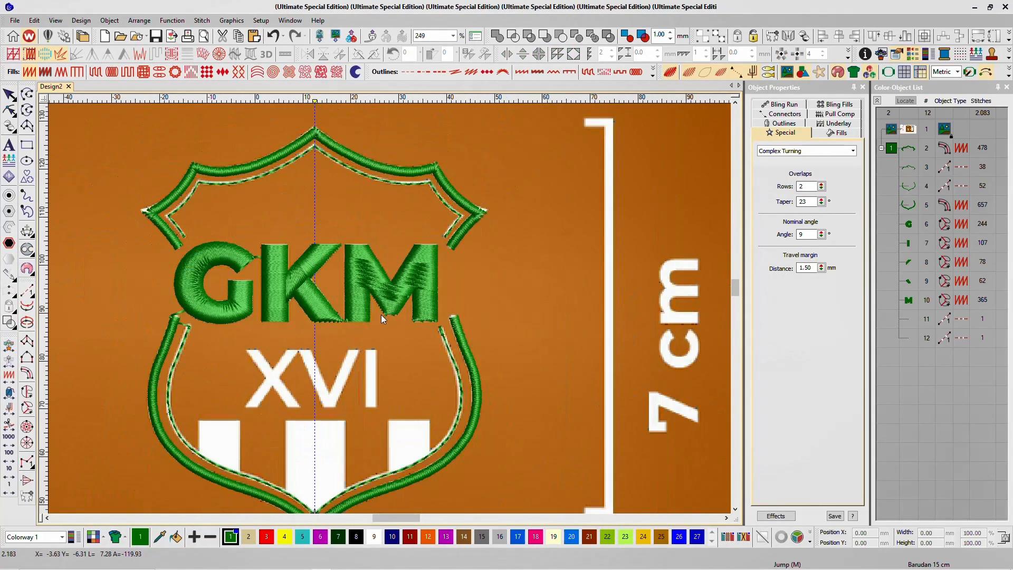
pyautogui.scroll(-3, 321, 394)
pyautogui.scroll(5, 369, 327)
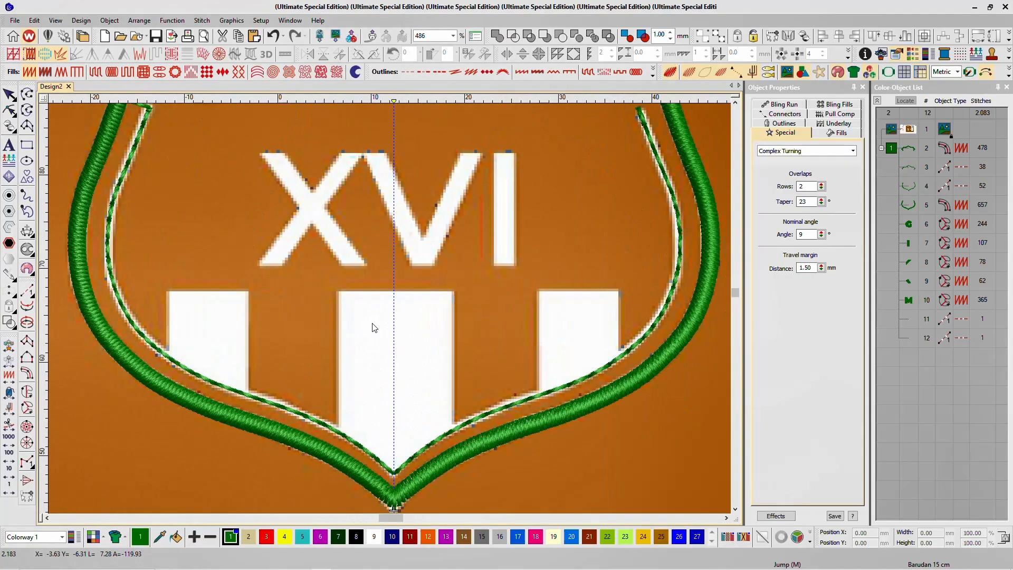
pyautogui.scroll(-3, 380, 275)
pyautogui.scroll(5, 356, 311)
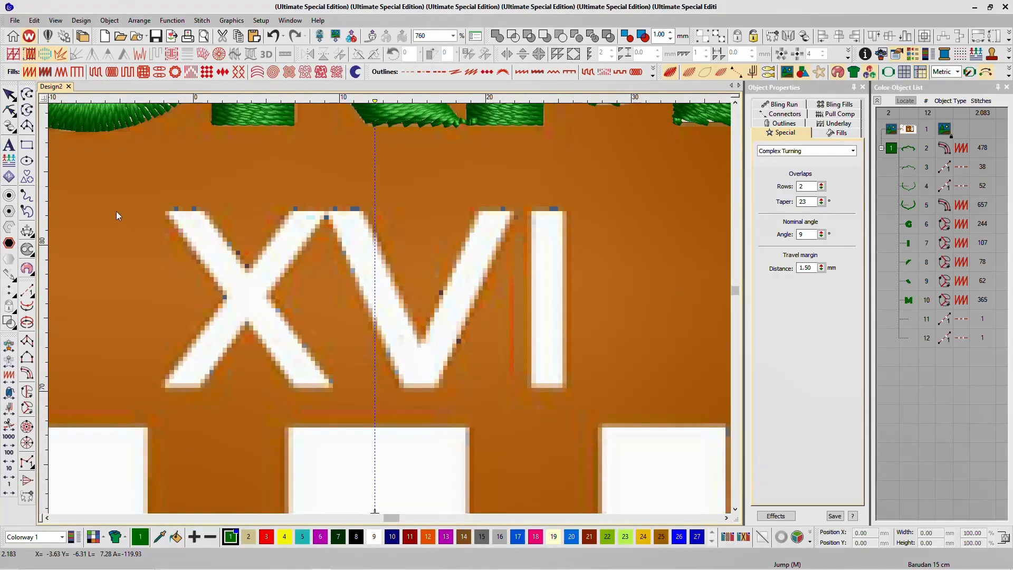
pyautogui.press('a')
pyautogui.press('BackSpace')
pyautogui.press('BackSpace')
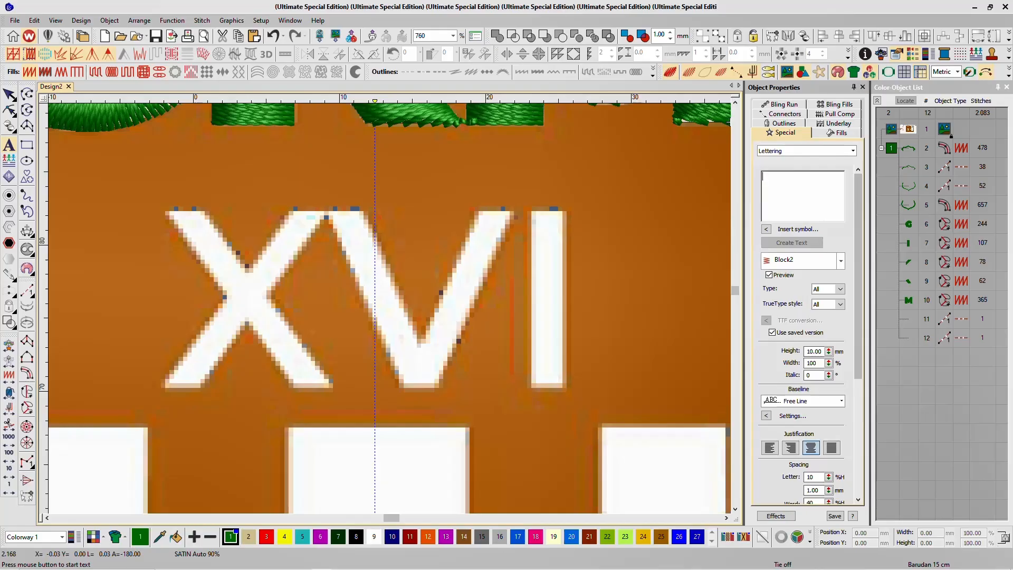
pyautogui.write('XVI')
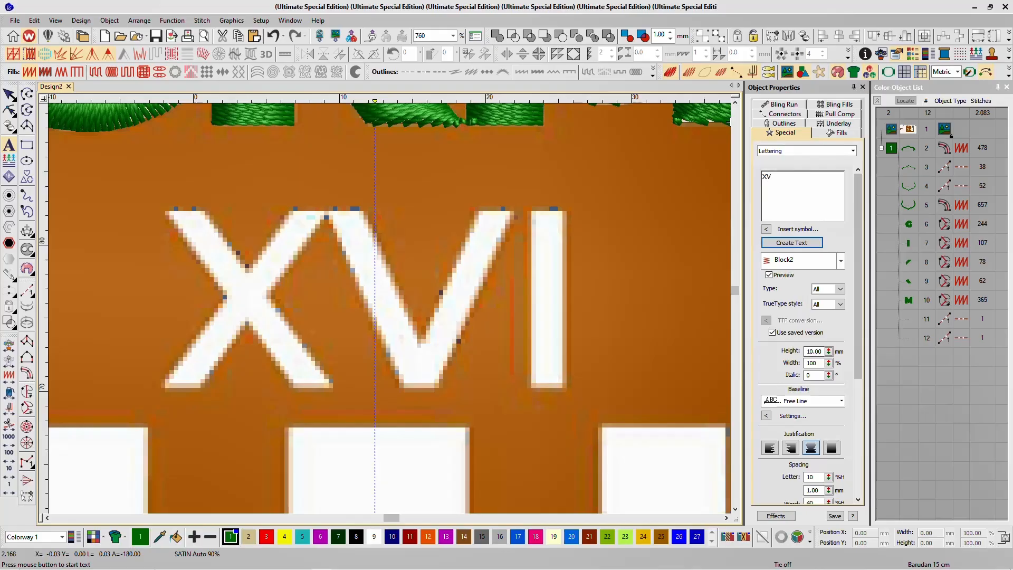
pyautogui.click(791, 242)
pyautogui.moveTo(490, 257); pyautogui.dragTo(388, 351)
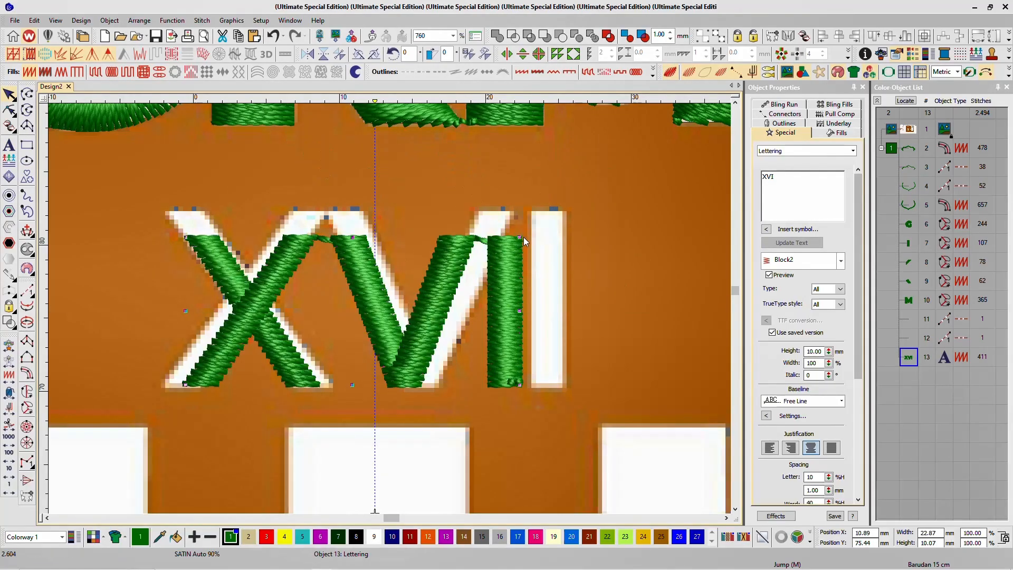
pyautogui.moveTo(520, 236); pyautogui.dragTo(559, 210)
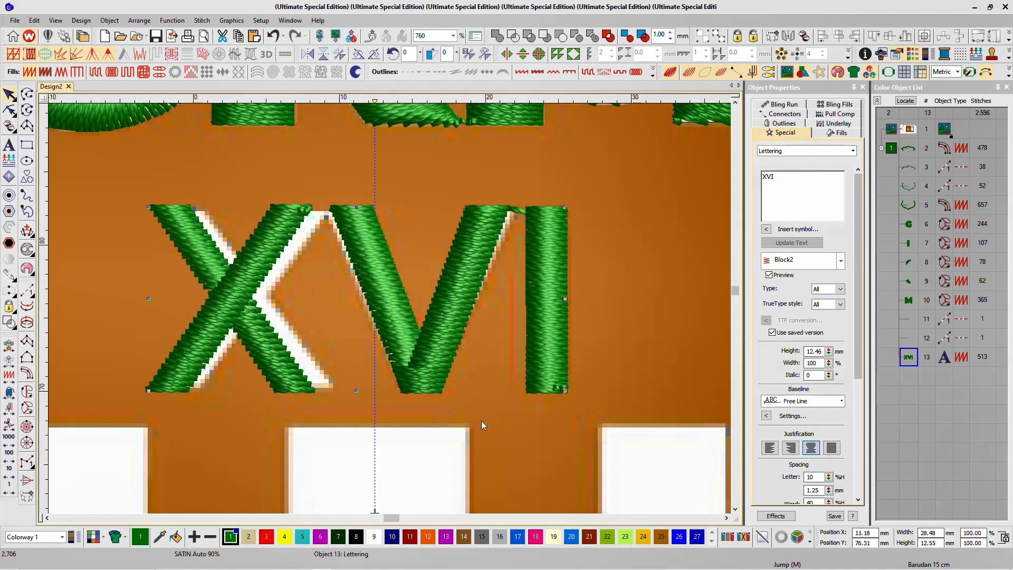
# - Turn off the automatic underlay for the XVI lettering
pyautogui.press('0')
pyautogui.press('Escape')
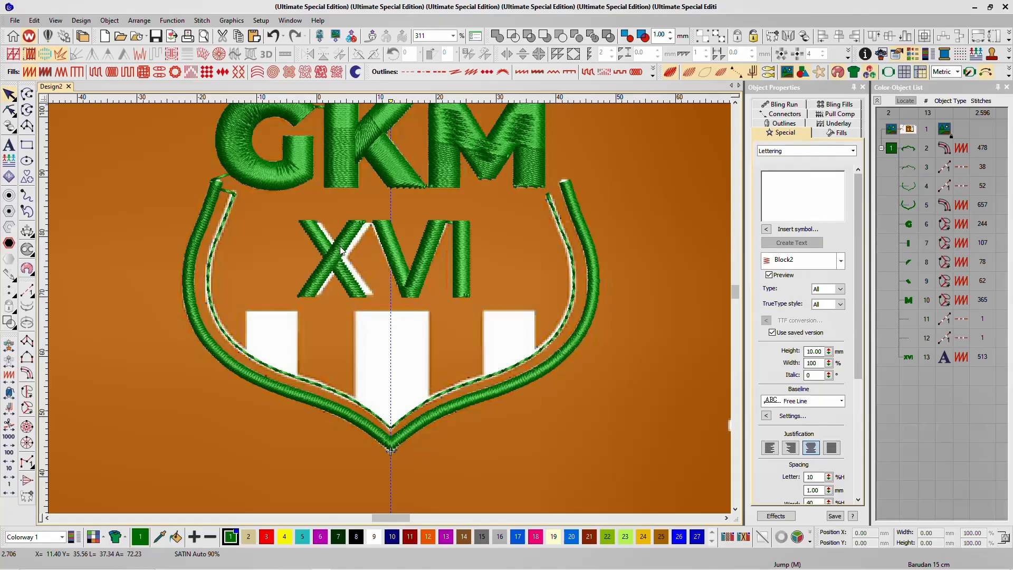
pyautogui.click(388, 267)
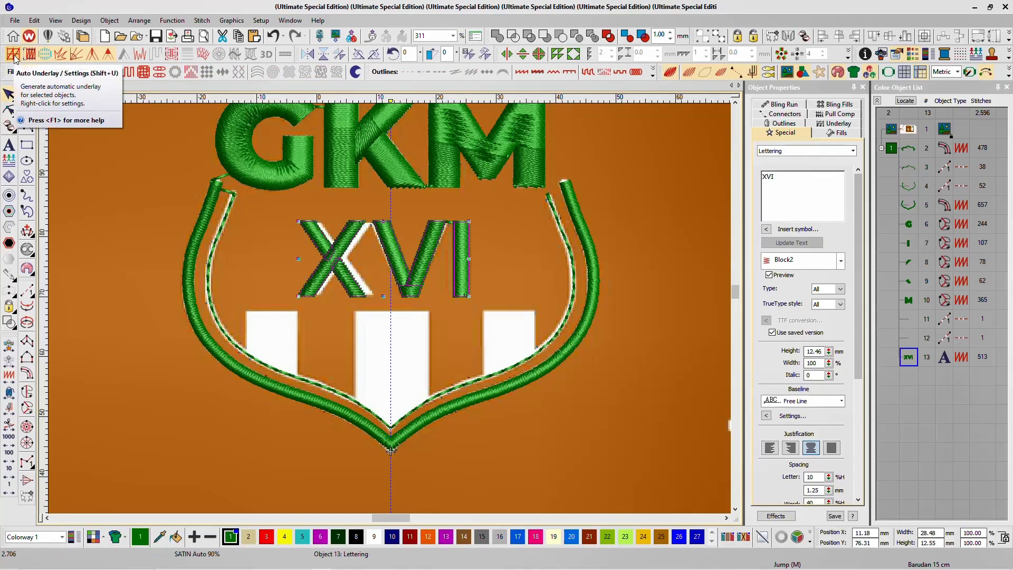
pyautogui.click(178, 185)
pyautogui.click(369, 271)
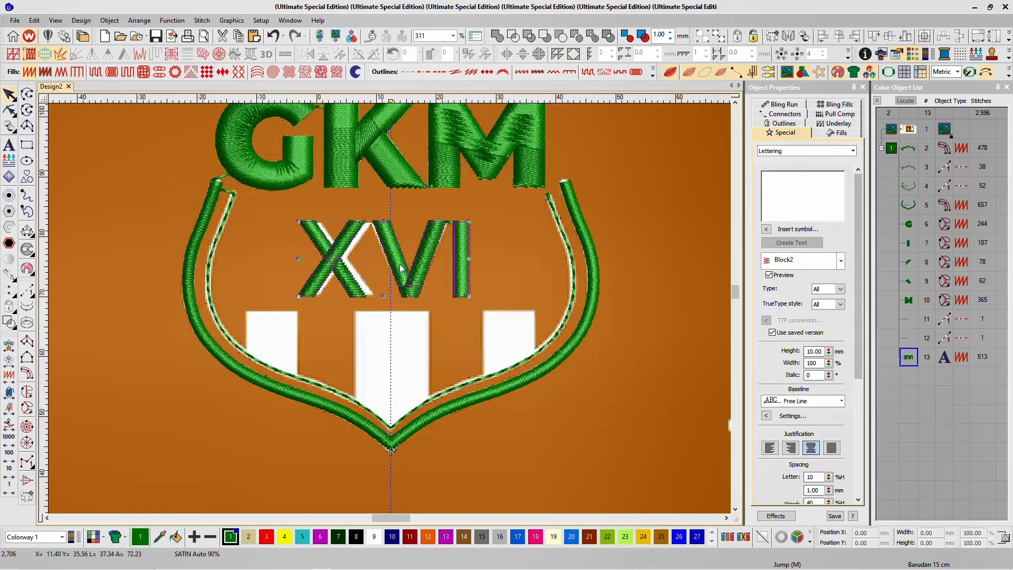
pyautogui.click(13, 54)
pyautogui.scroll(-3, 384, 306)
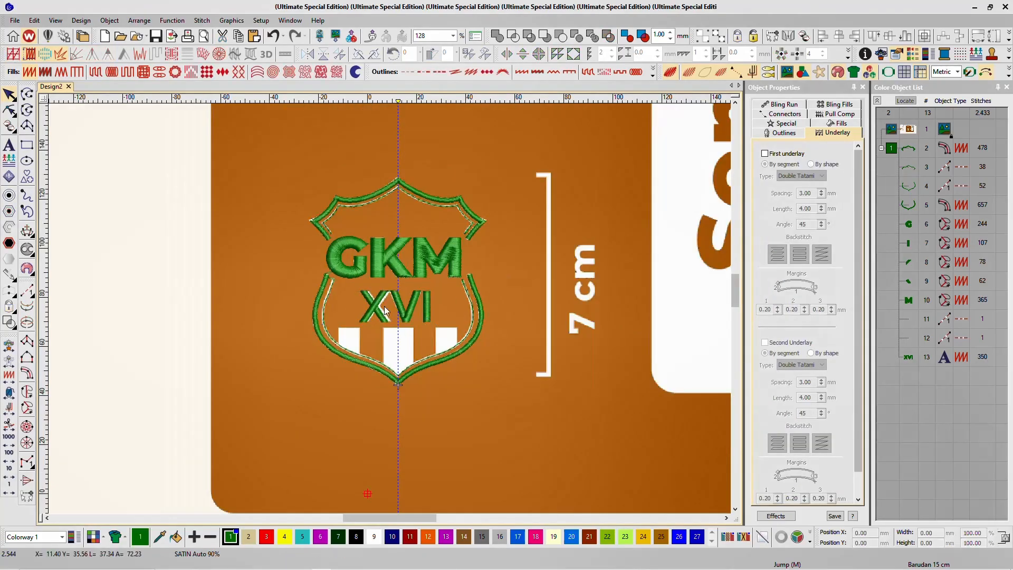
pyautogui.scroll(2, 384, 306)
pyautogui.scroll(-2, 391, 311)
pyautogui.scroll(3, 389, 308)
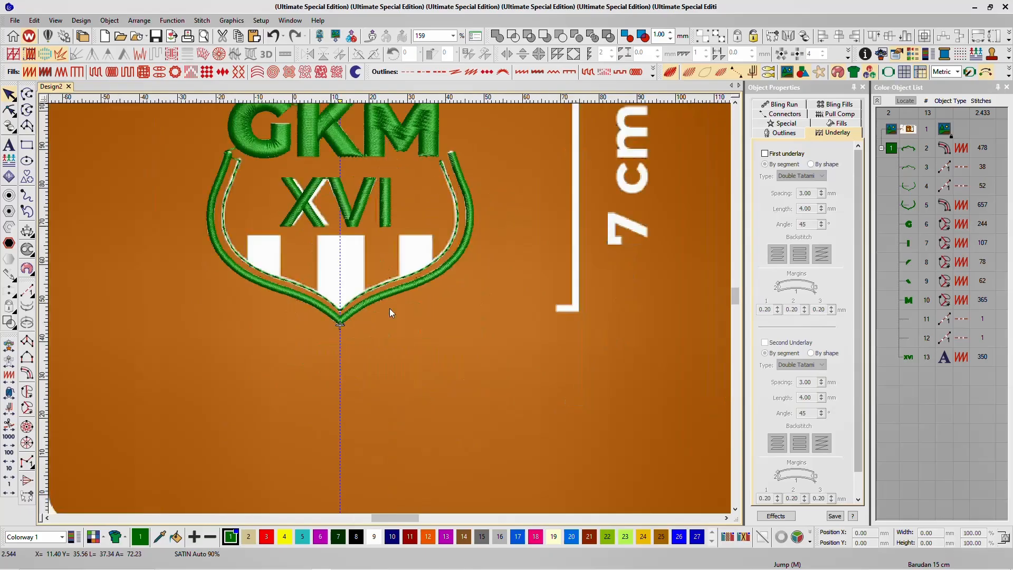
pyautogui.scroll(-1, 389, 308)
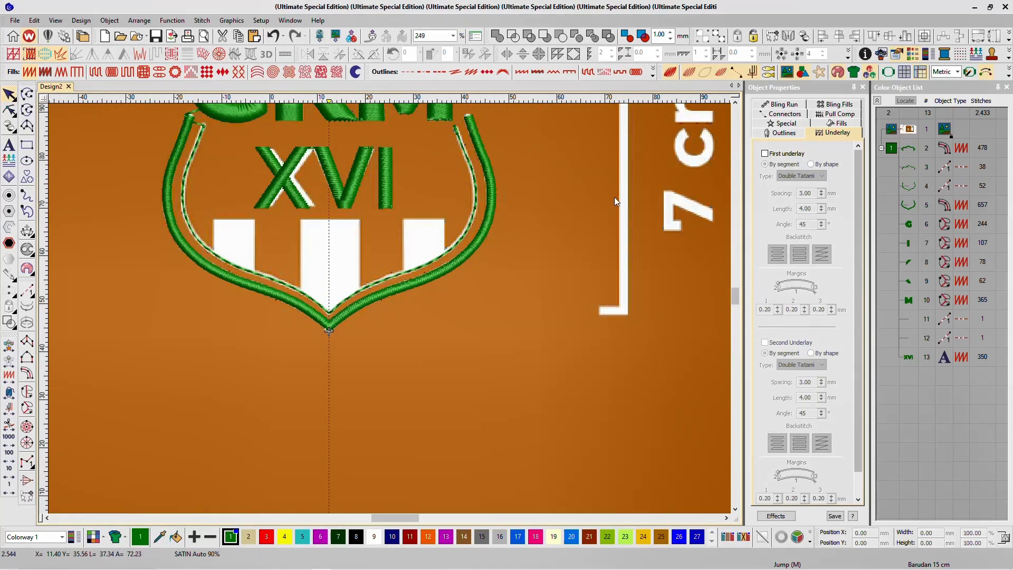
pyautogui.scroll(3, 293, 241)
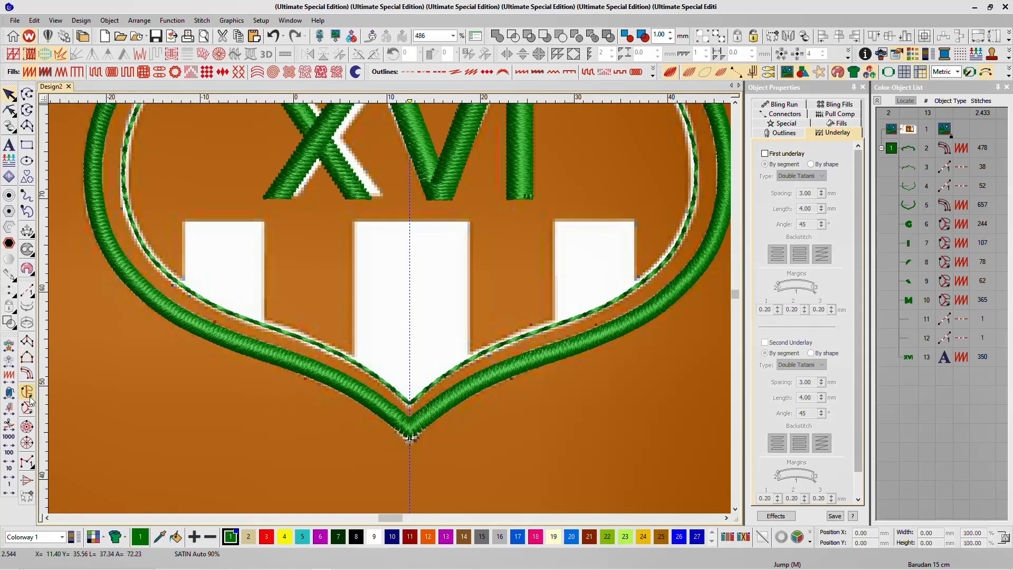
pyautogui.scroll(-3, 337, 156)
pyautogui.scroll(3, 398, 297)
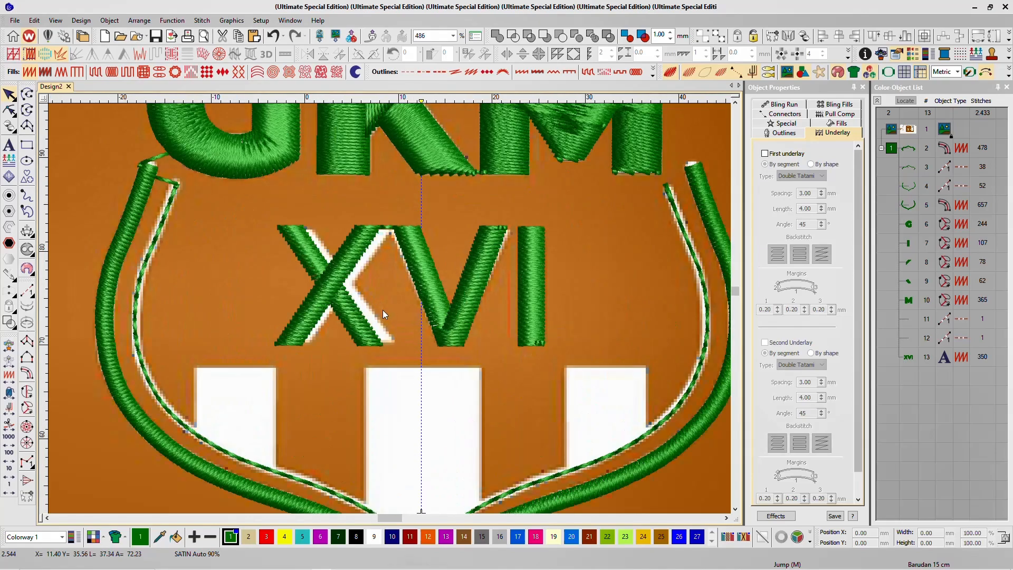
pyautogui.scroll(-3, 401, 321)
pyautogui.scroll(3, 389, 308)
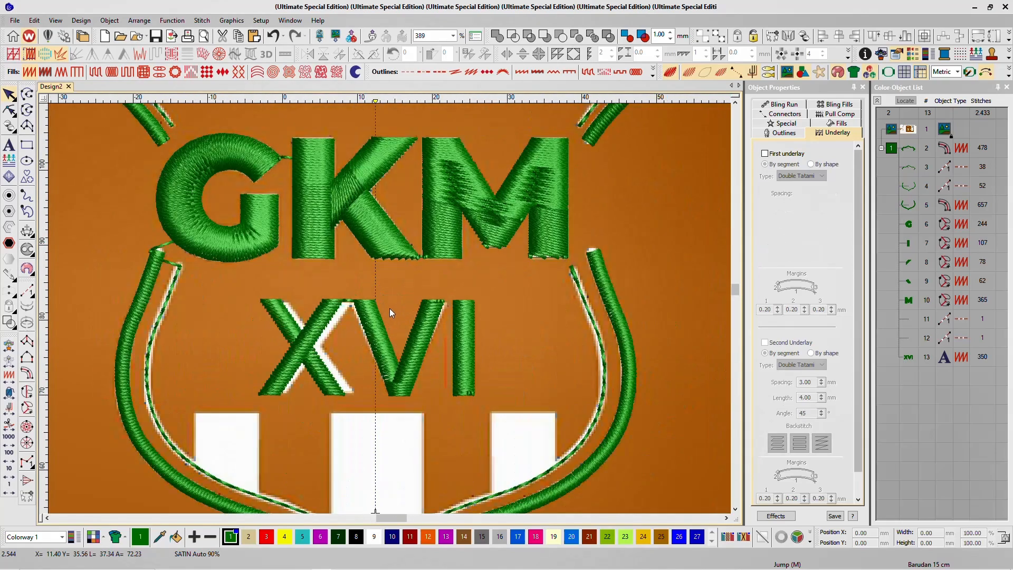
pyautogui.scroll(-3, 388, 309)
pyautogui.scroll(3, 390, 308)
pyautogui.scroll(1, 389, 308)
pyautogui.scroll(-3, 390, 308)
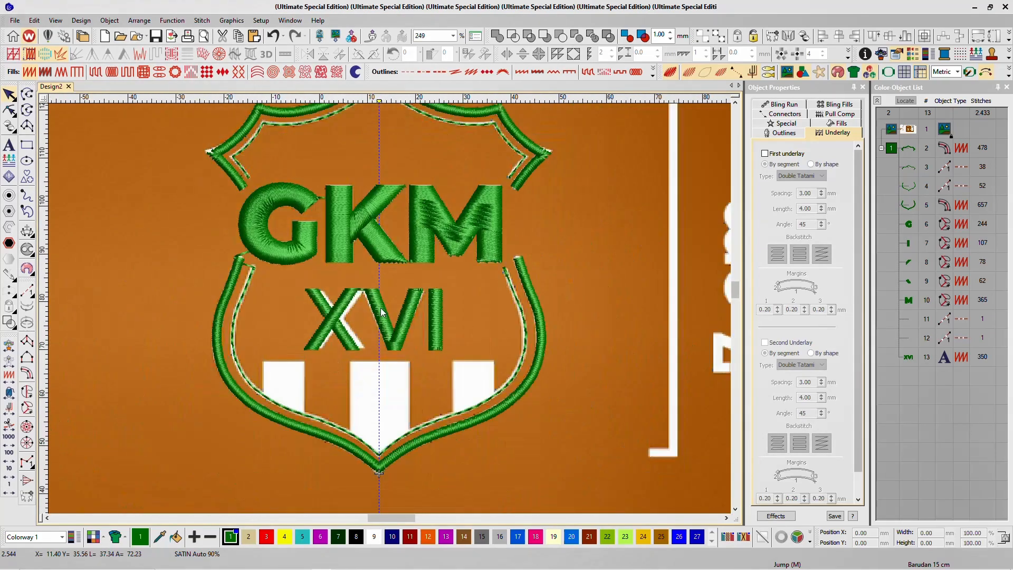
pyautogui.scroll(2, 389, 308)
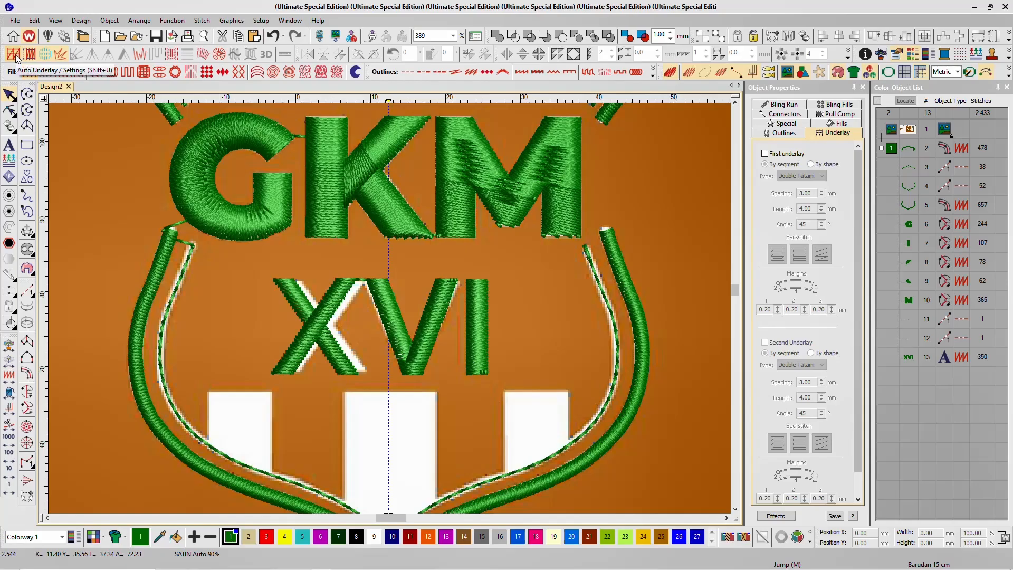
pyautogui.scroll(-1, 401, 309)
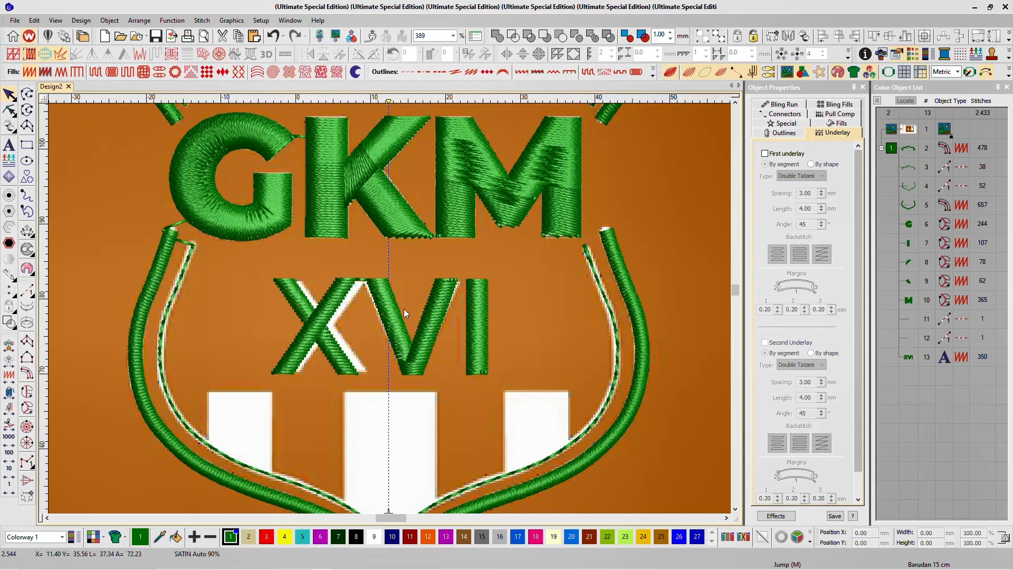
pyautogui.scroll(2, 391, 313)
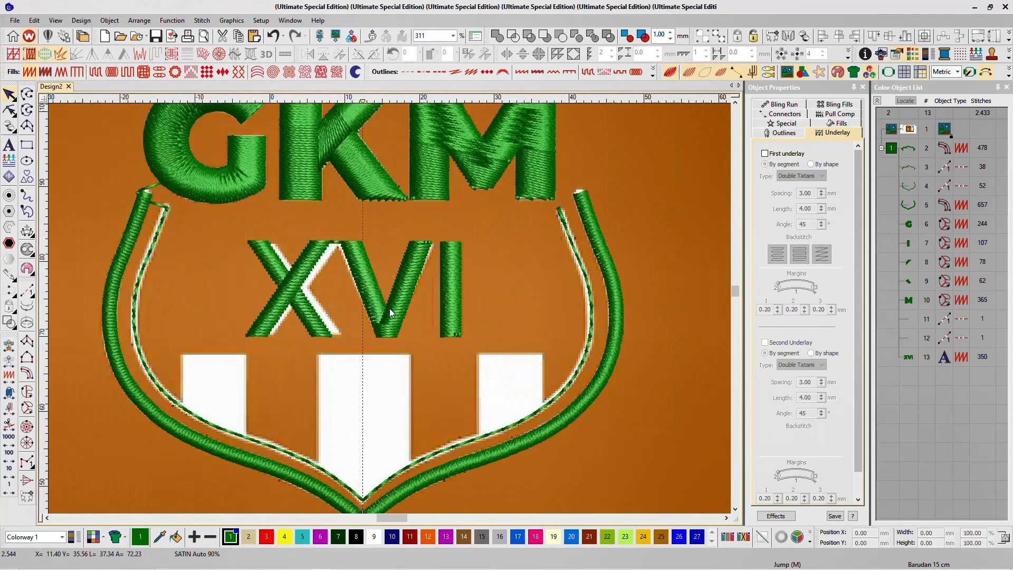
# - Trace the left stripe below the numerals in Complex Turning, with its lower edge along the inner shield line and near-horizontal stitches
pyautogui.scroll(2, 392, 326)
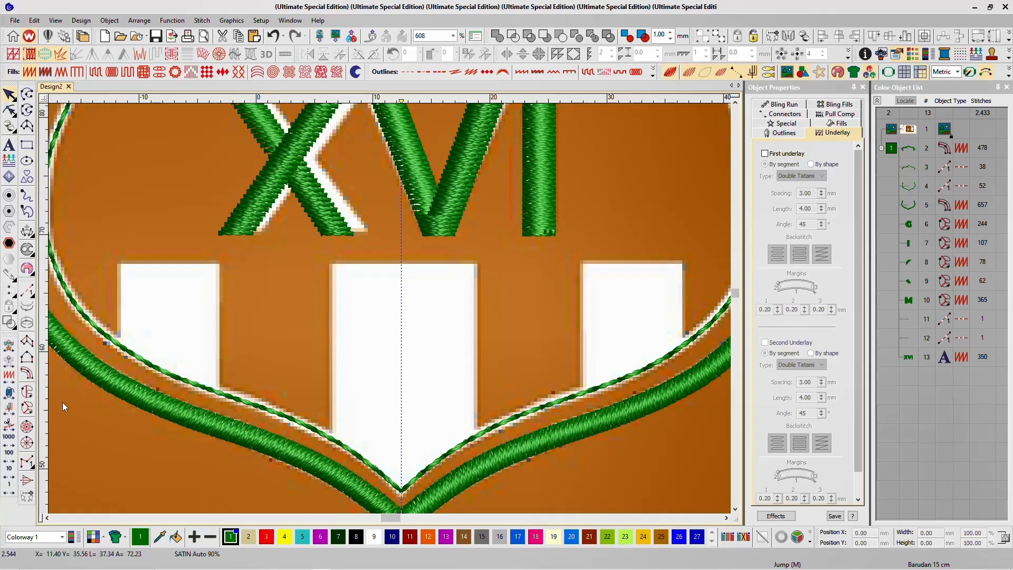
pyautogui.click(27, 409)
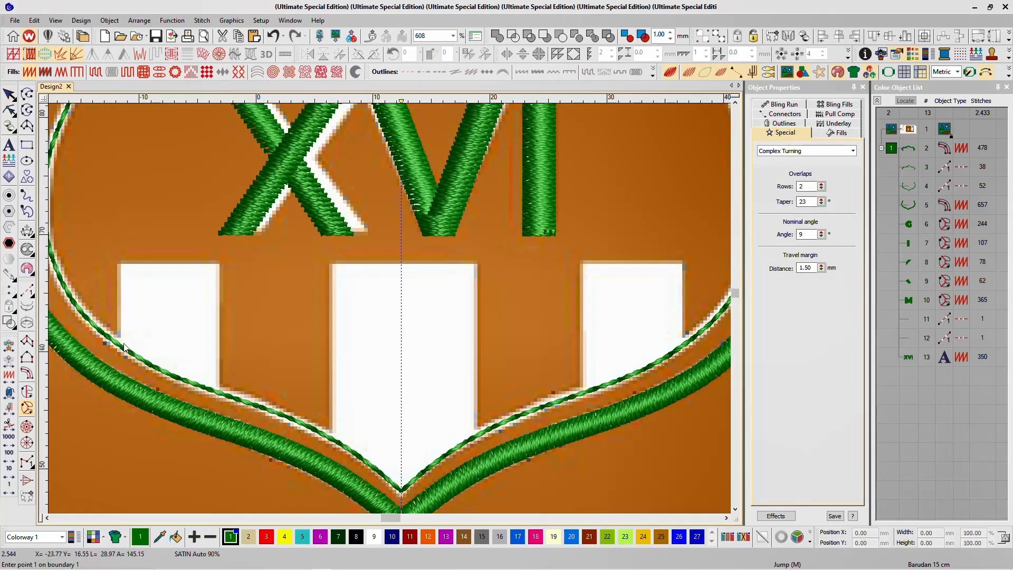
pyautogui.click(125, 315)
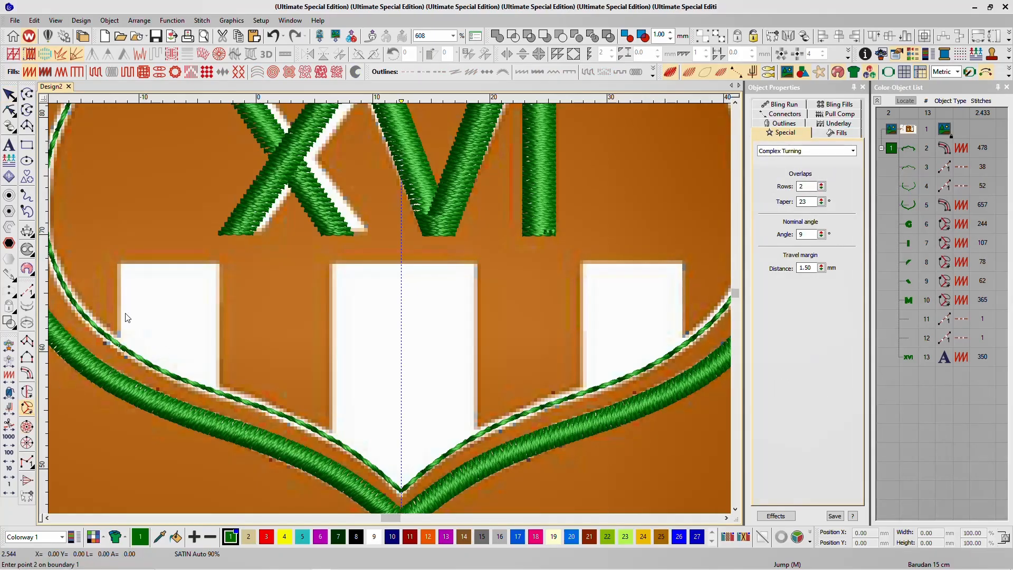
pyautogui.click(120, 264)
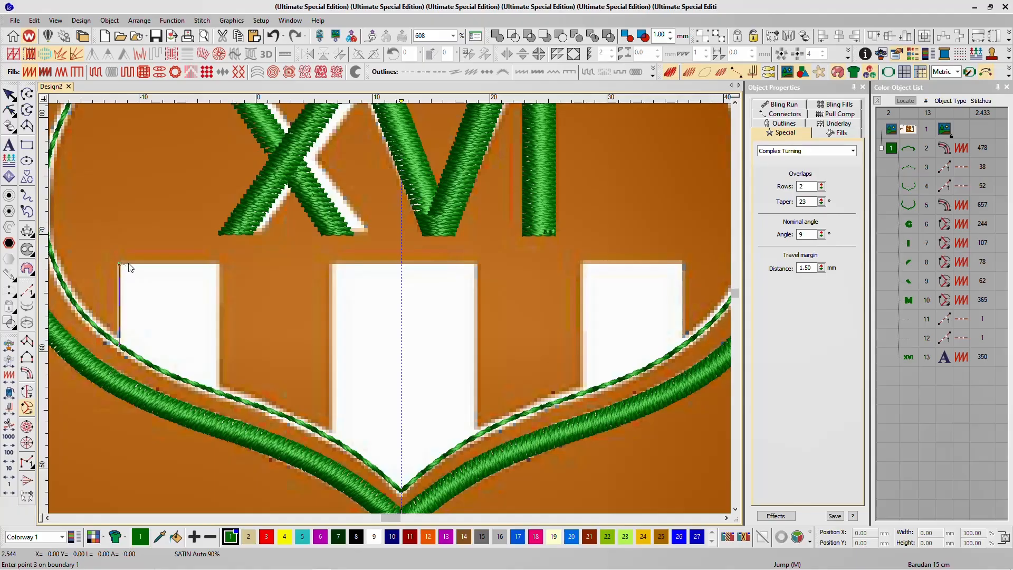
pyautogui.click(218, 263)
pyautogui.click(219, 392)
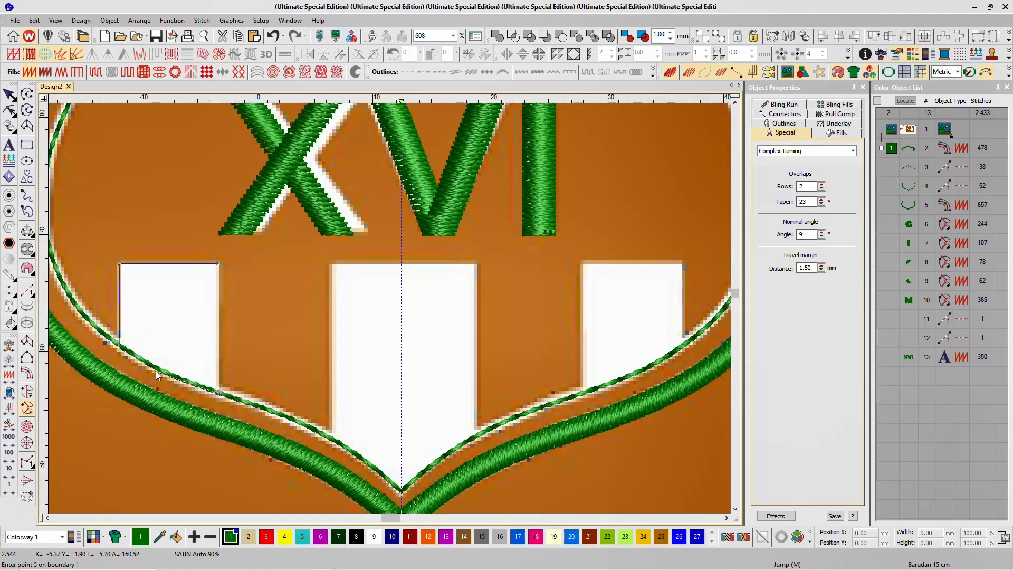
pyautogui.scroll(4, 220, 391)
pyautogui.press('Return')
# - Trace the centre stripe's left half in Complex Turning down to the shield's point, extending slightly past the centre line for overlap
pyautogui.scroll(-8, 261, 392)
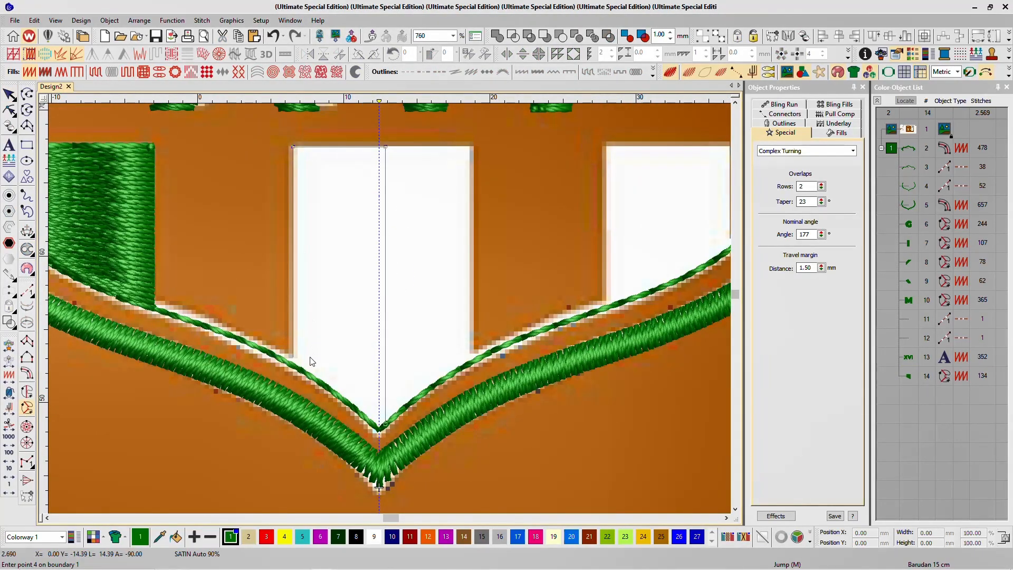
pyautogui.click(293, 359)
pyautogui.scroll(5, 293, 359)
pyautogui.click(432, 295)
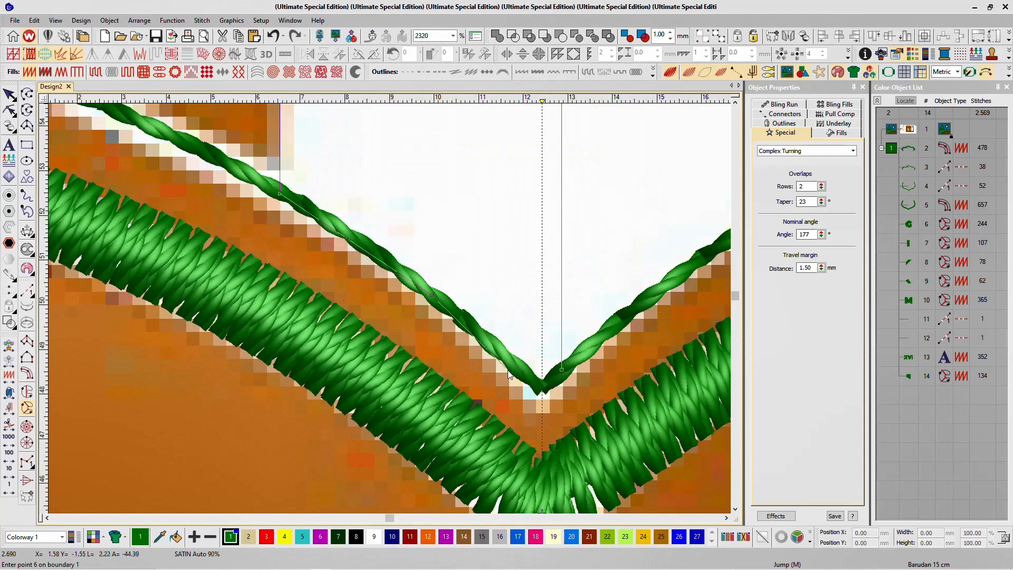
pyautogui.click(545, 390)
pyautogui.press('Return')
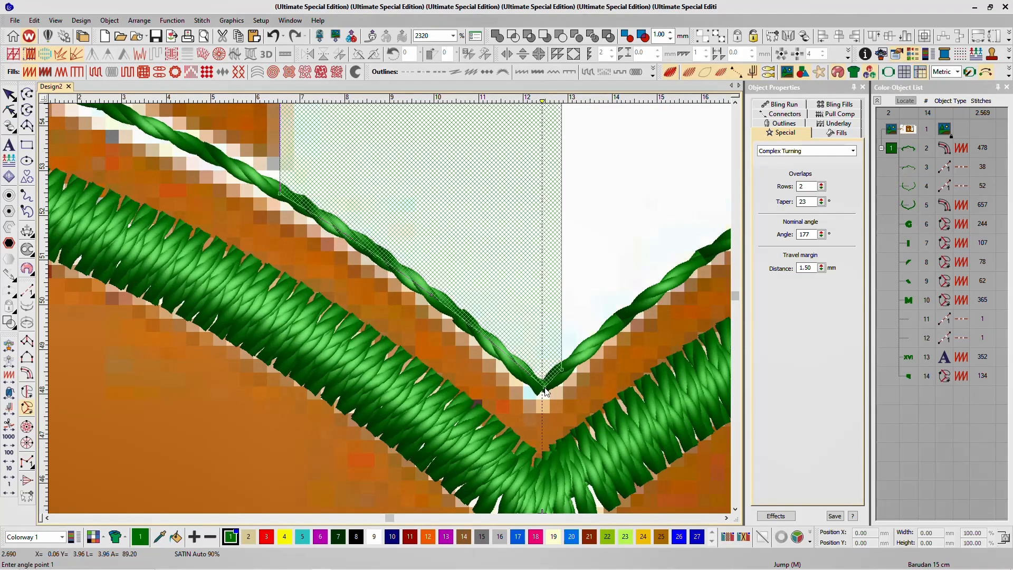
pyautogui.scroll(-8, 545, 390)
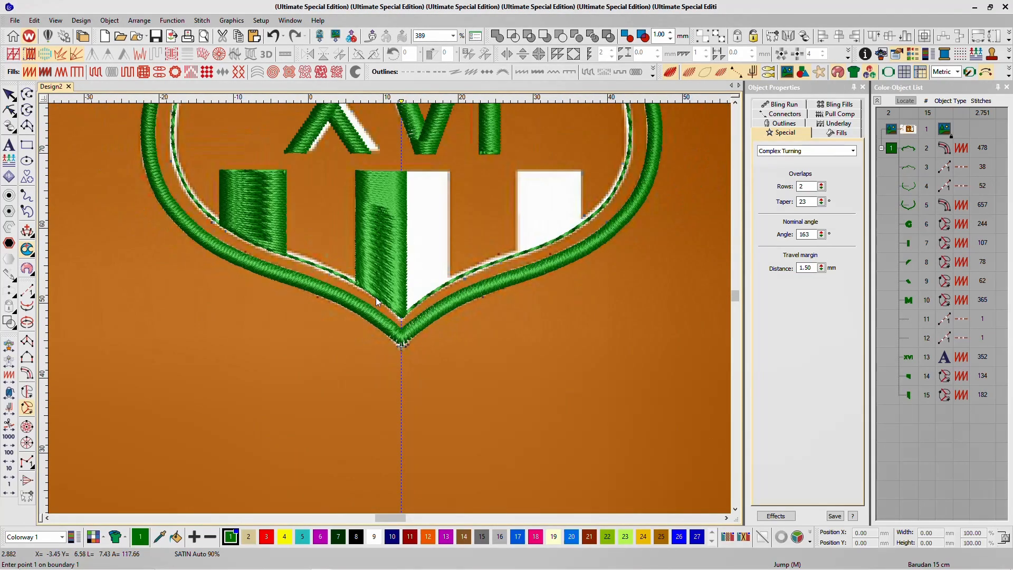
pyautogui.press('Escape')
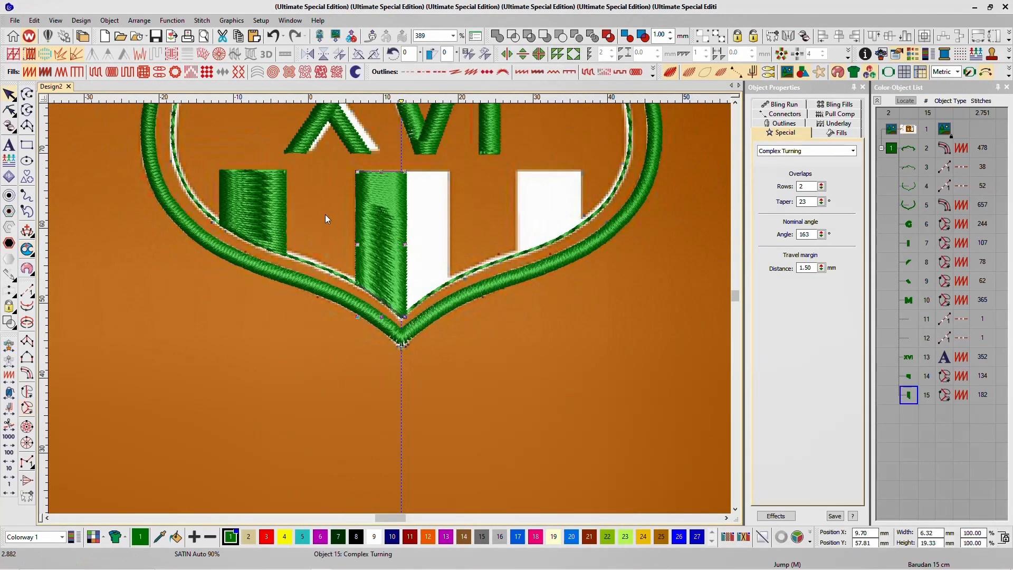
# - Mirror-merge the left stripe and the centre stripe's left half horizontally about the vertical guide, merging the overlapping halves
pyautogui.keyDown('ctrl'); pyautogui.click(280, 211); pyautogui.keyUp('ctrl')
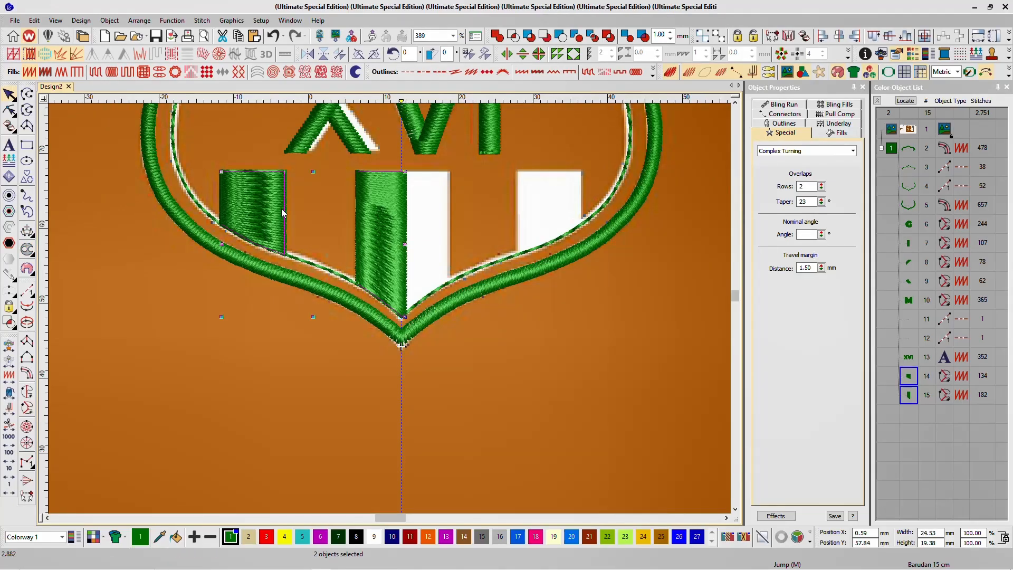
pyautogui.click(507, 55)
pyautogui.scroll(6, 409, 153)
pyautogui.scroll(15, 390, 312)
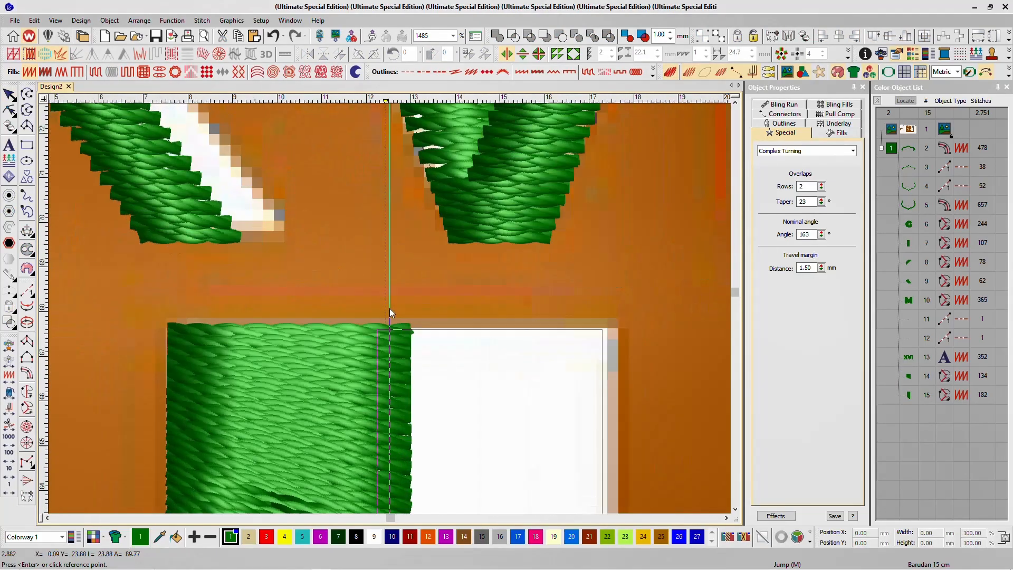
pyautogui.click(385, 315)
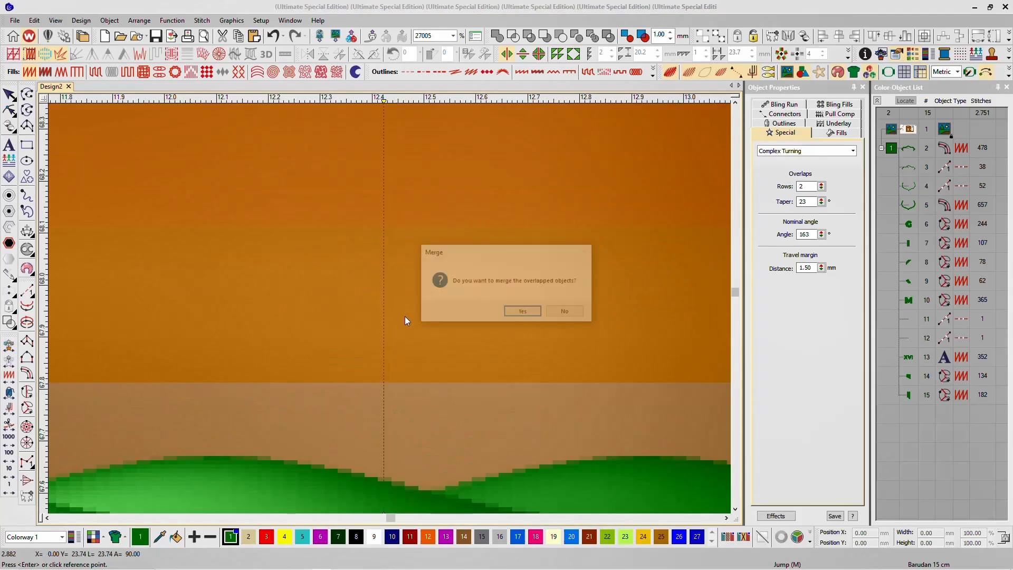
pyautogui.click(523, 313)
pyautogui.scroll(-3, 391, 308)
pyautogui.scroll(-12, 391, 308)
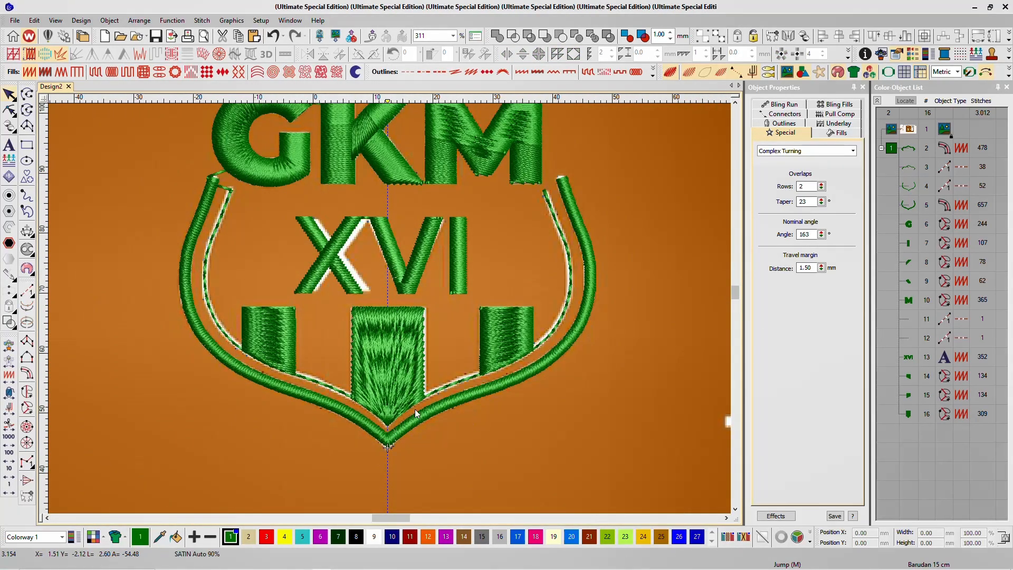
# - Reshape the centre stripe by deleting the extra stitch angle line near its tip and laying the remaining lower one horizontally
pyautogui.scroll(2, 415, 409)
pyautogui.click(333, 247)
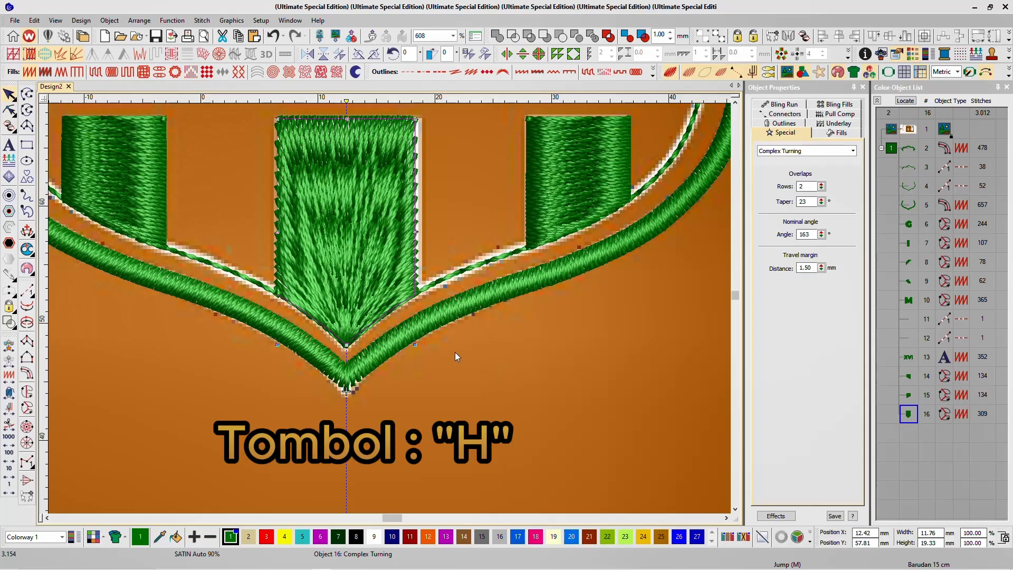
pyautogui.press('h')
pyautogui.click(365, 327)
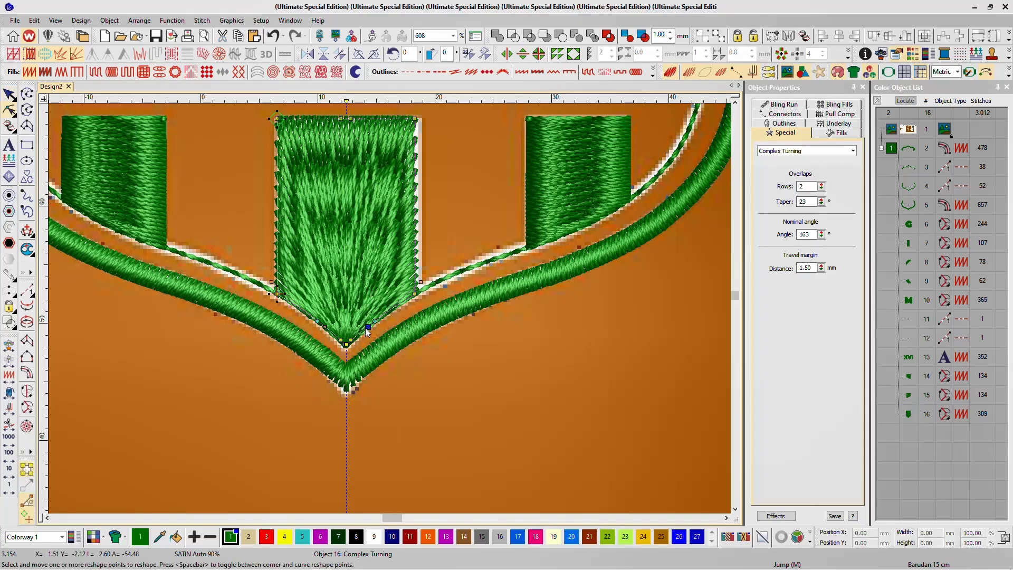
pyautogui.press('Delete')
pyautogui.moveTo(330, 332); pyautogui.dragTo(444, 286)
pyautogui.press('Escape')
# - Hide the background artwork and remove the vertical centre guide
pyautogui.scroll(-5, 389, 308)
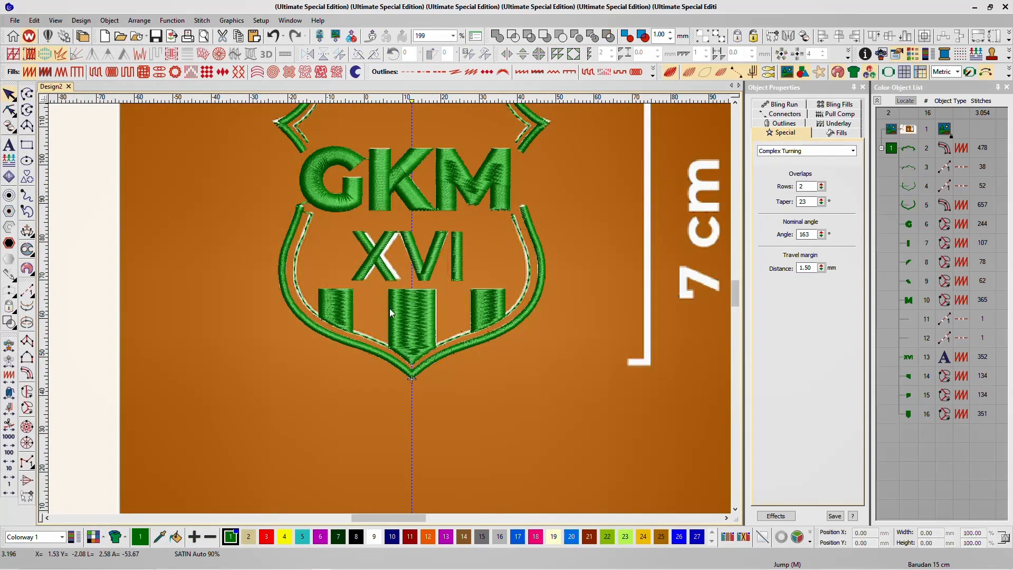
pyautogui.scroll(-2, 389, 308)
pyautogui.scroll(2, 396, 286)
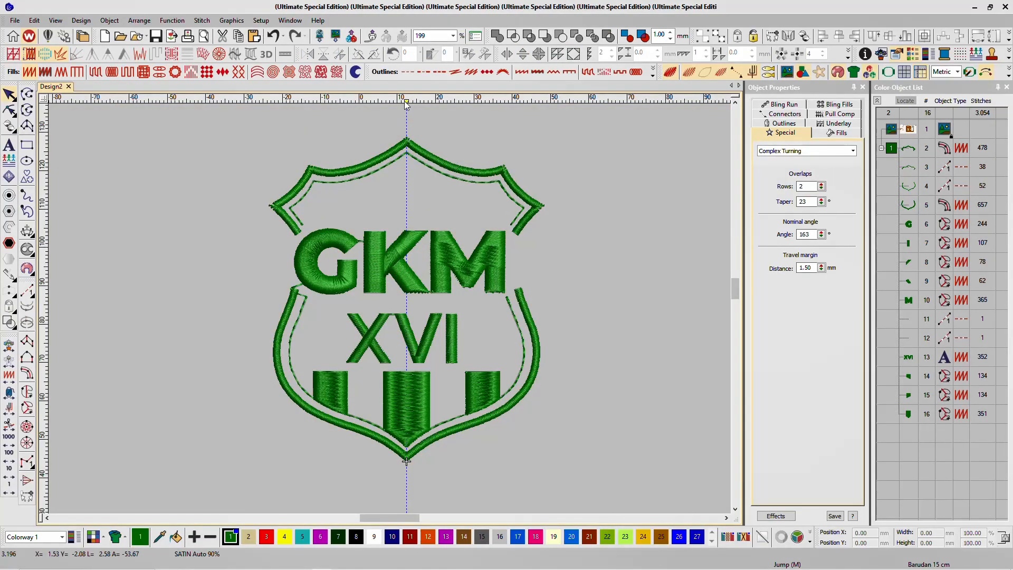
pyautogui.moveTo(404, 100); pyautogui.dragTo(413, 71)
pyautogui.scroll(-2, 405, 369)
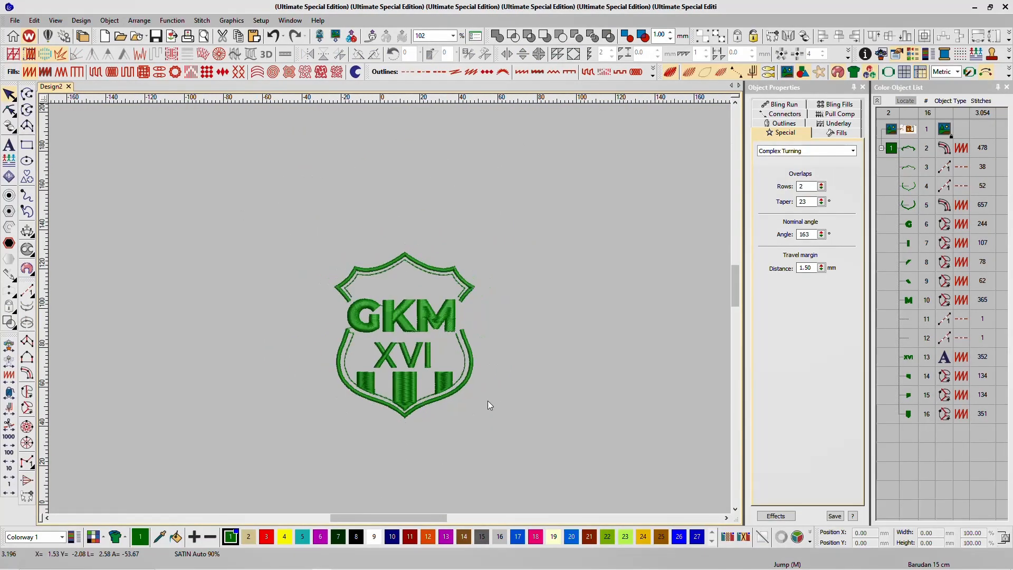
# - Scale the whole badge proportionally to a height of 70 mm
pyautogui.hotkey('ctrl', 'a')
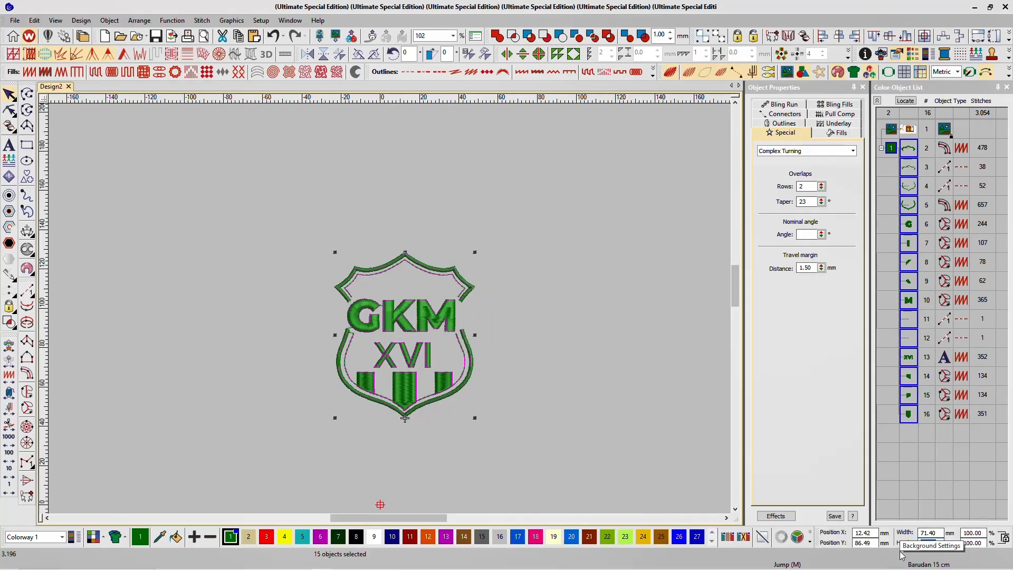
pyautogui.write('70')
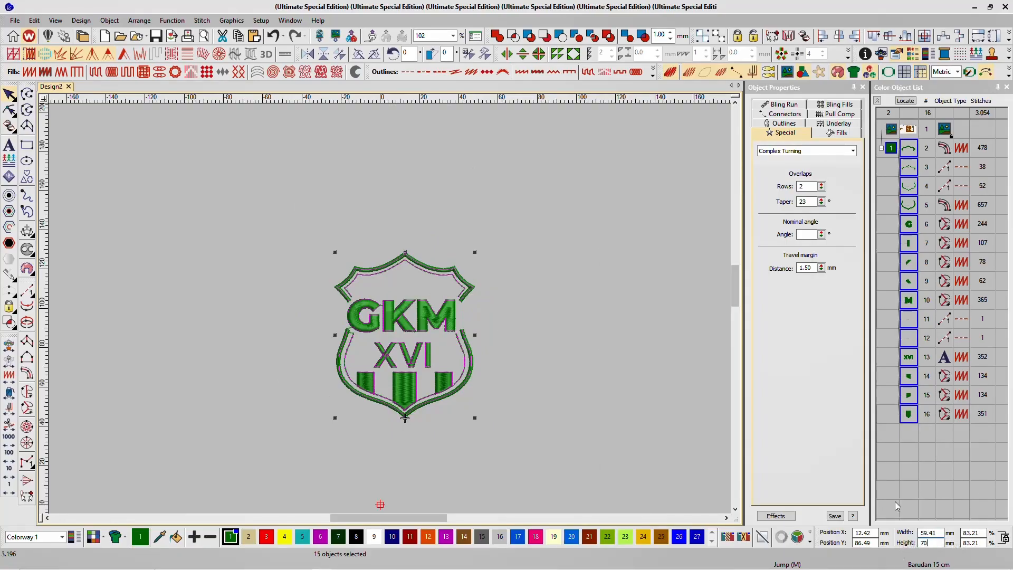
pyautogui.press('Return')
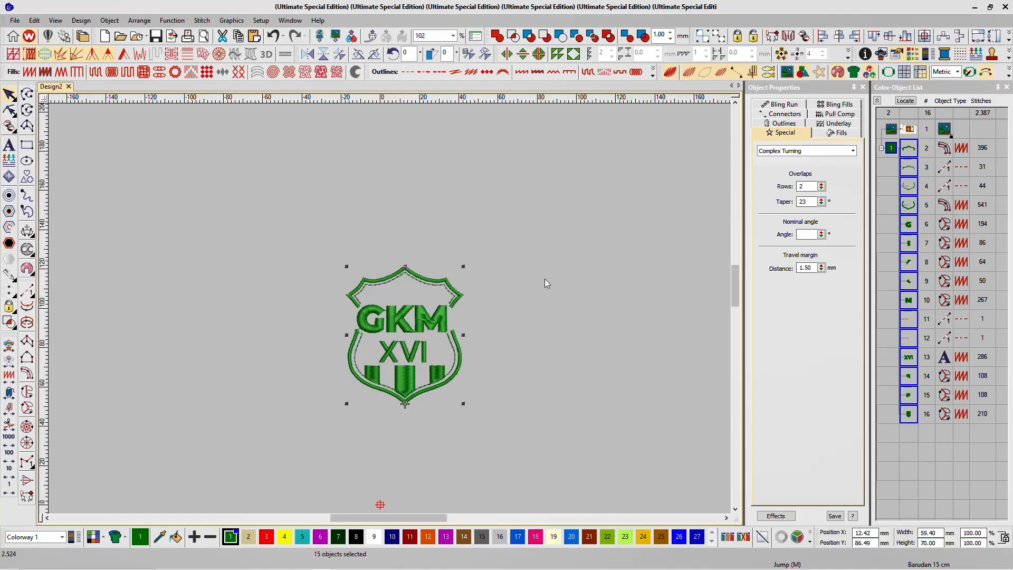
pyautogui.press('0')
# - Reshape the M's lower stitch angle line so it runs horizontally across the bases of both legs
pyautogui.click(543, 289)
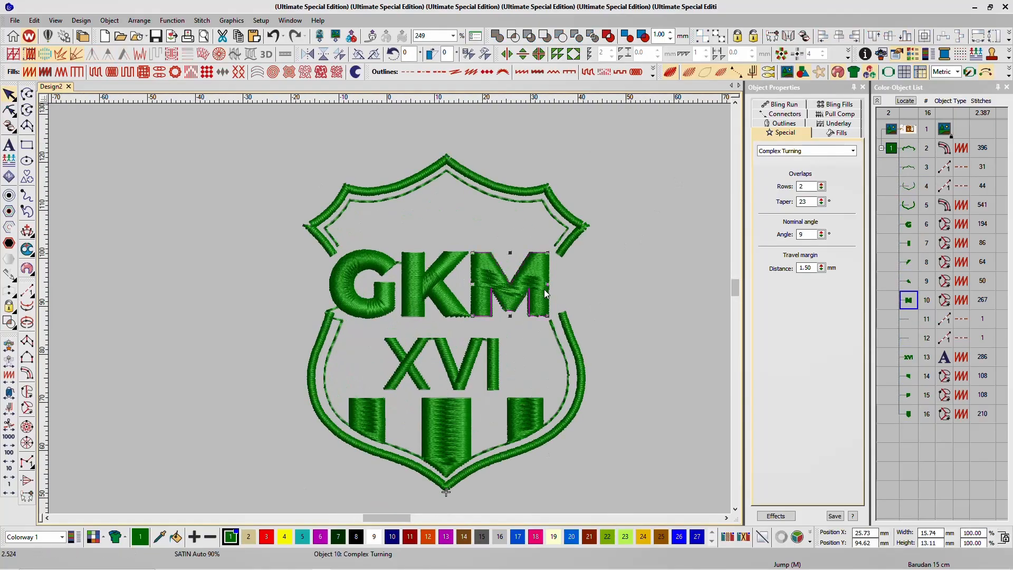
pyautogui.press('h')
pyautogui.press('z')
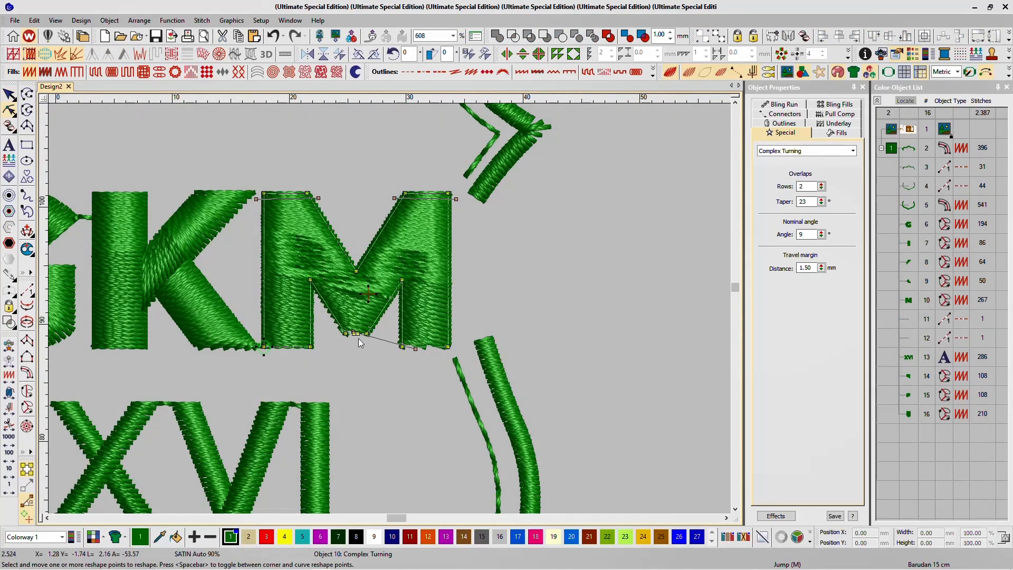
pyautogui.moveTo(352, 334); pyautogui.dragTo(256, 338)
pyautogui.moveTo(424, 343); pyautogui.dragTo(456, 338)
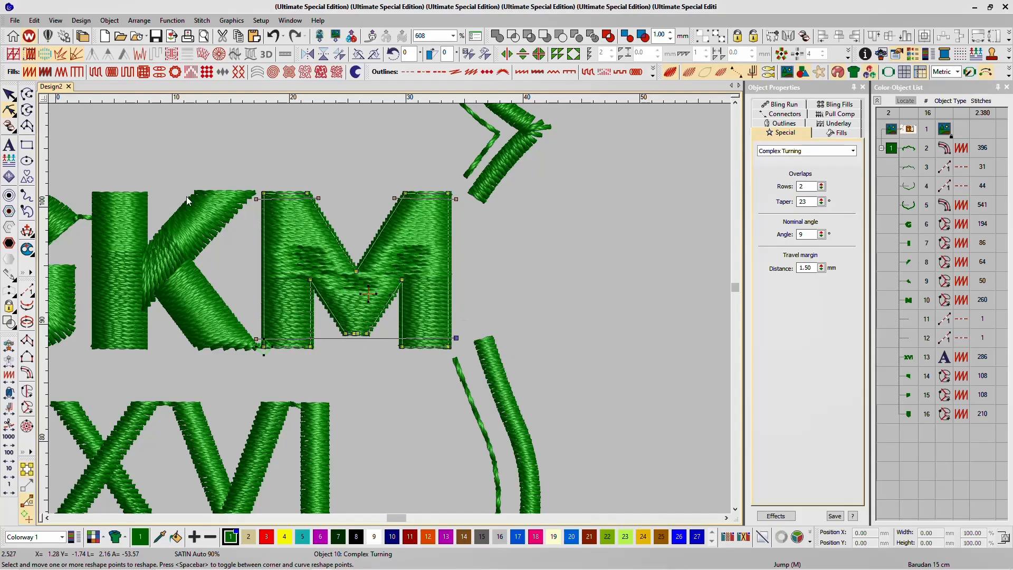
pyautogui.click(9, 94)
pyautogui.scroll(-5, 382, 317)
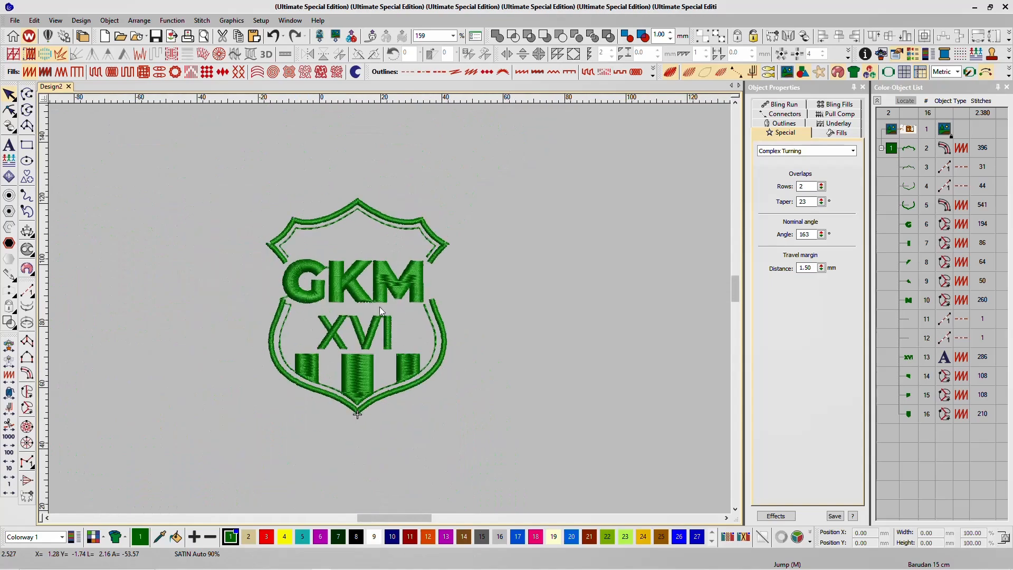
pyautogui.scroll(5, 390, 308)
pyautogui.scroll(-1, 390, 308)
pyautogui.scroll(-3, 389, 308)
pyautogui.scroll(4, 425, 315)
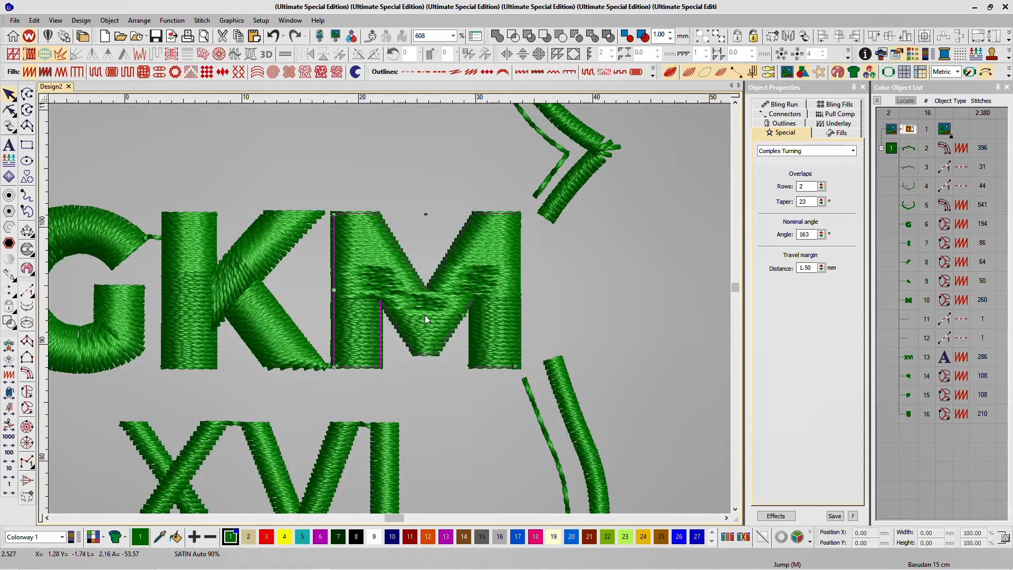
# - Slice the letter M of GKM into separate stem and diagonal pieces with automatic overlaps using the Automatic Knife
pyautogui.click(425, 314)
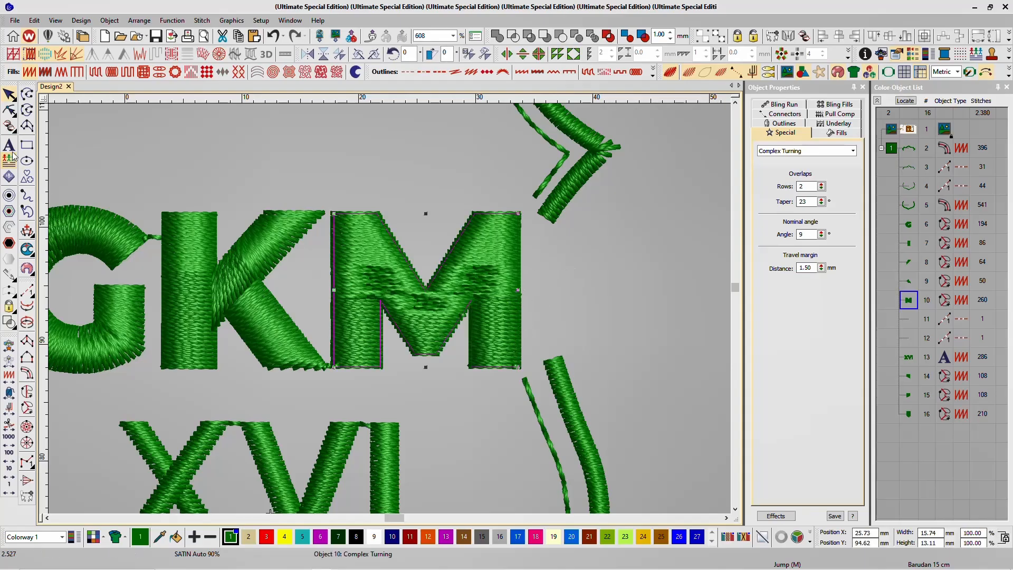
pyautogui.click(8, 125)
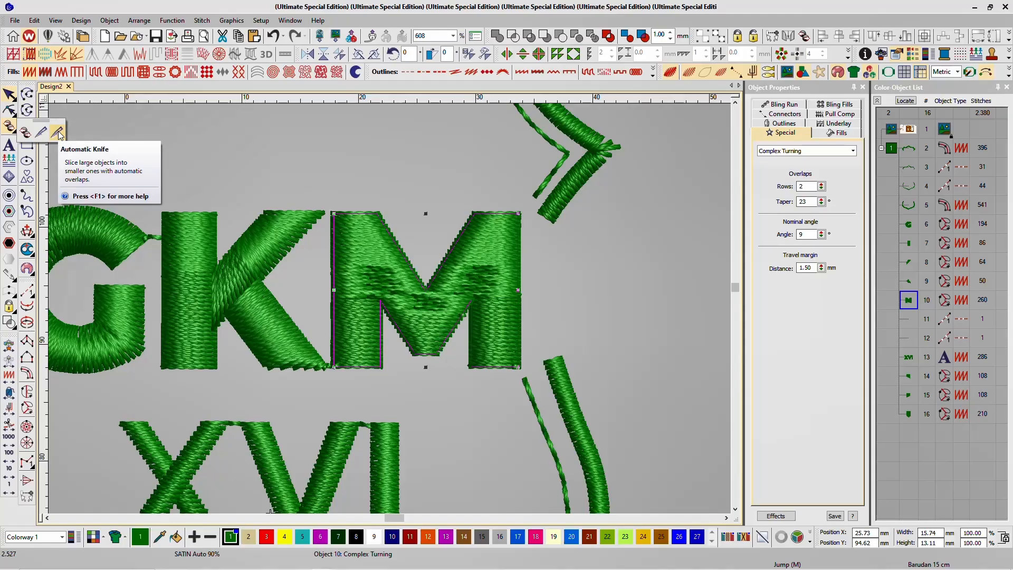
pyautogui.click(58, 134)
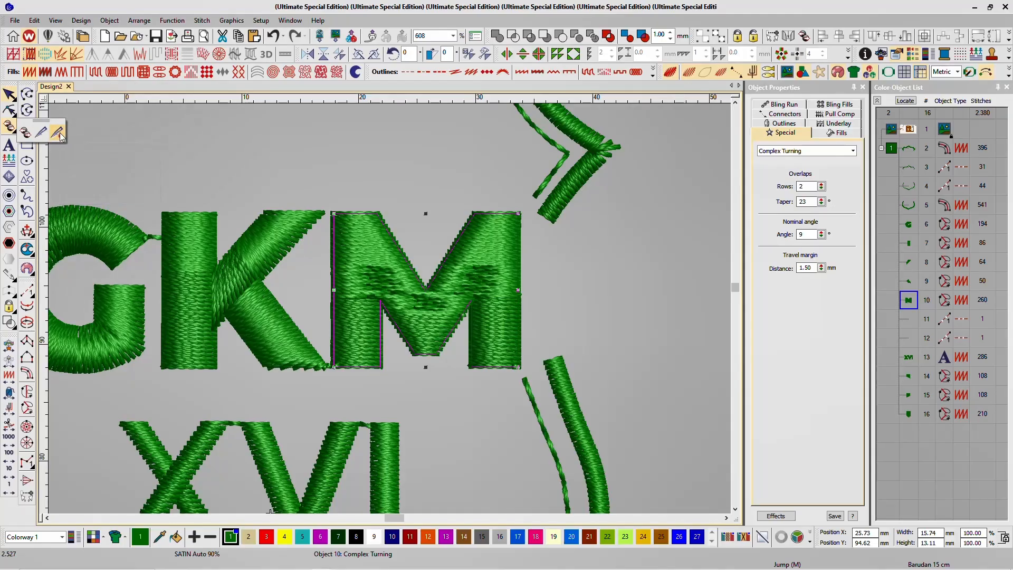
pyautogui.scroll(-2, 429, 343)
pyautogui.scroll(2, 475, 364)
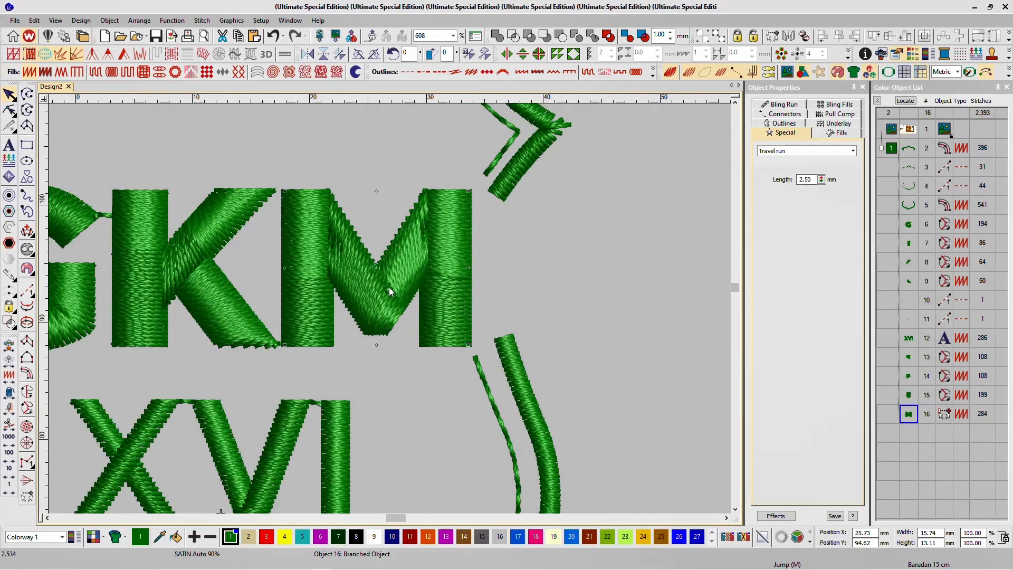
# - Reshape the M's left diagonal so its inner edge extends underneath the left stem from the top corner down
pyautogui.press('h')
pyautogui.scroll(1, 388, 287)
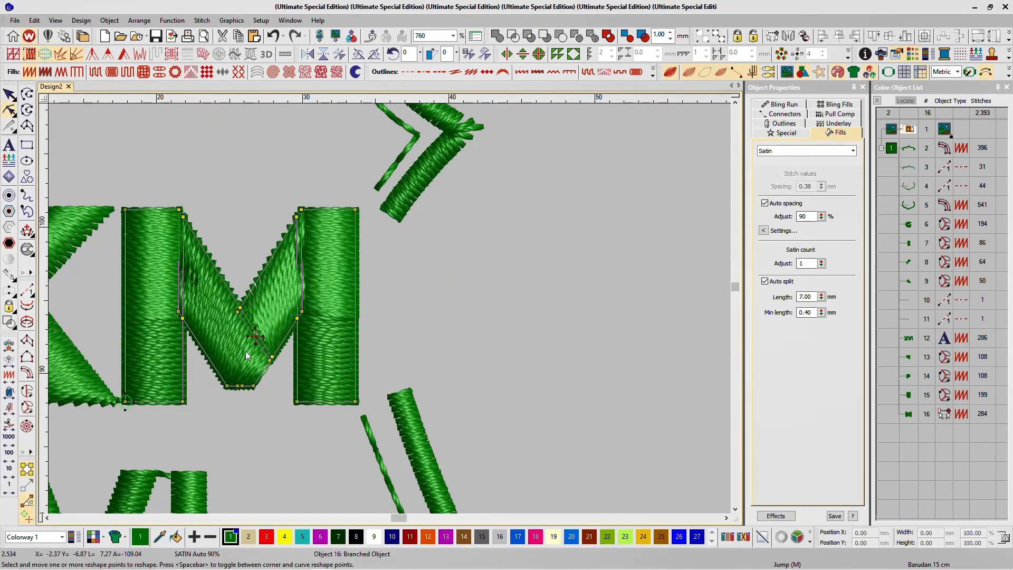
pyautogui.scroll(2, 322, 301)
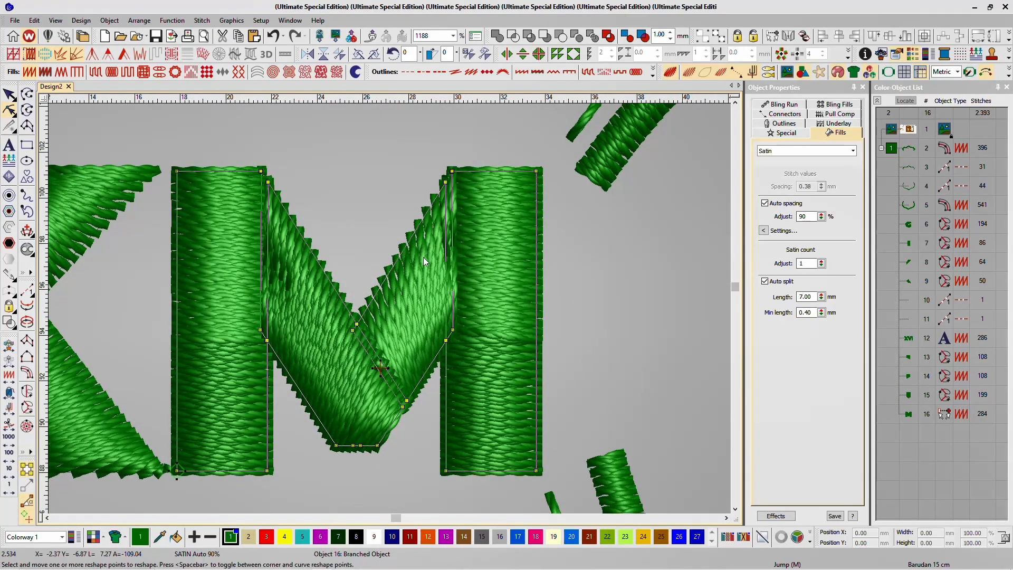
pyautogui.scroll(2, 389, 308)
pyautogui.scroll(-3, 410, 237)
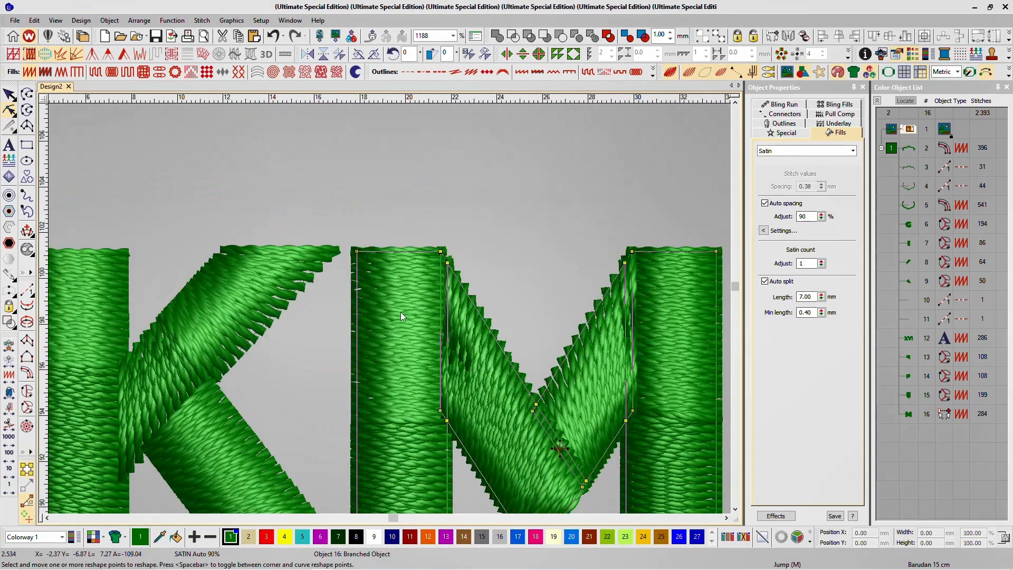
pyautogui.scroll(1, 401, 312)
pyautogui.scroll(4, 364, 274)
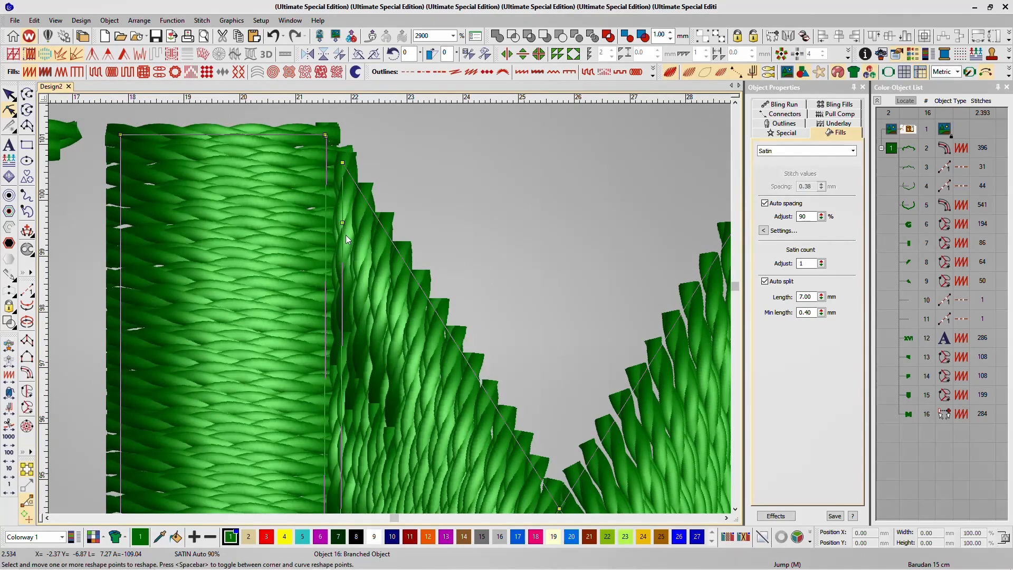
pyautogui.scroll(-3, 346, 235)
pyautogui.scroll(-3, 390, 308)
pyautogui.scroll(5, 399, 325)
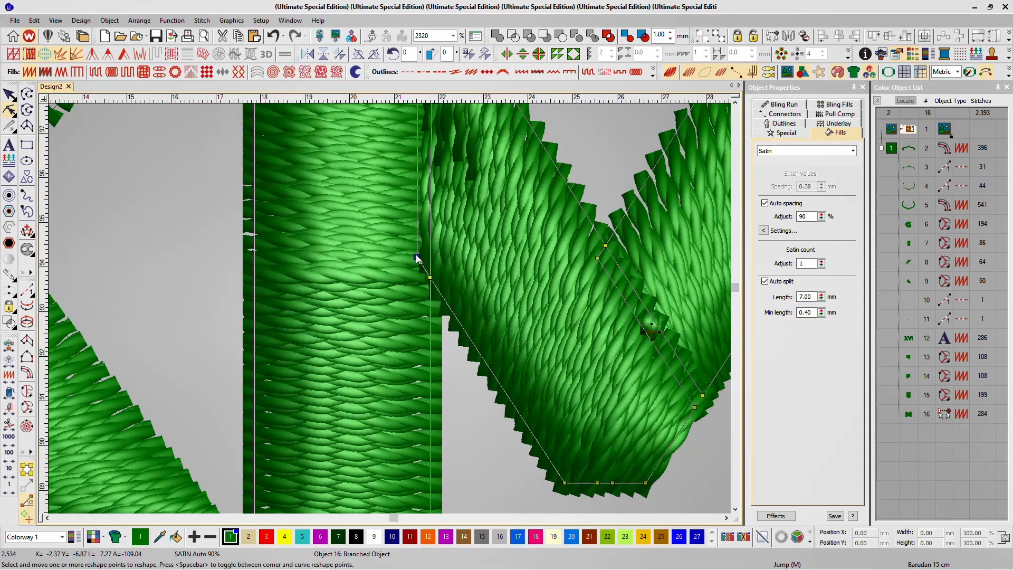
pyautogui.moveTo(417, 257); pyautogui.dragTo(370, 164)
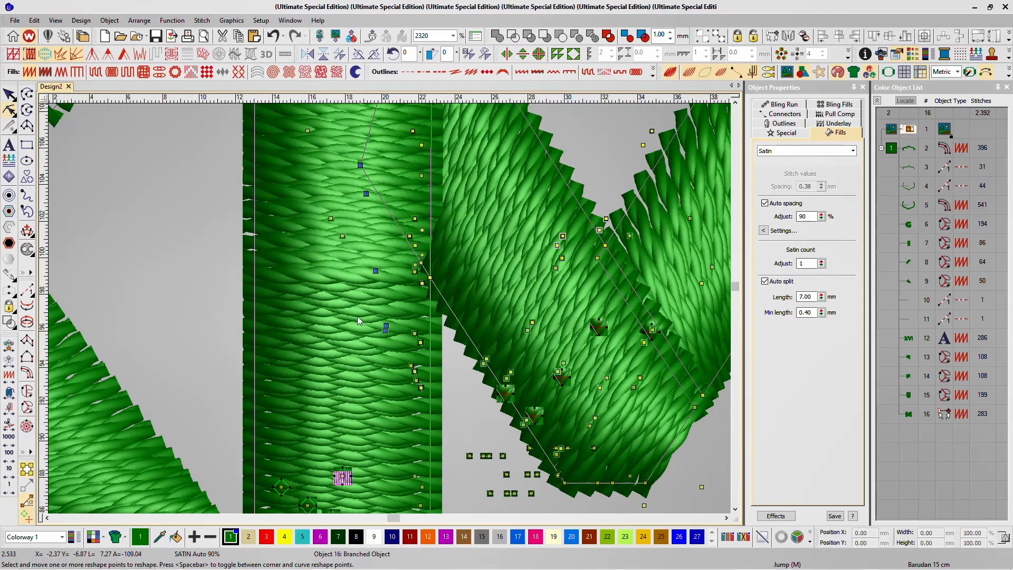
pyautogui.press('v')
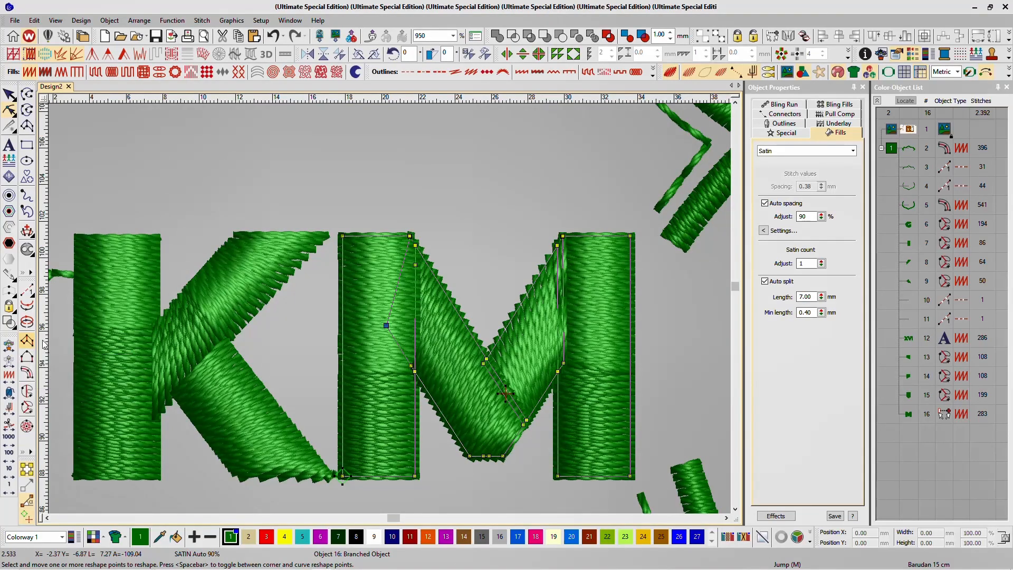
pyautogui.moveTo(388, 325)
pyautogui.mouseDown()
pyautogui.moveTo(406, 249)
pyautogui.moveTo(401, 356)
pyautogui.mouseUp()
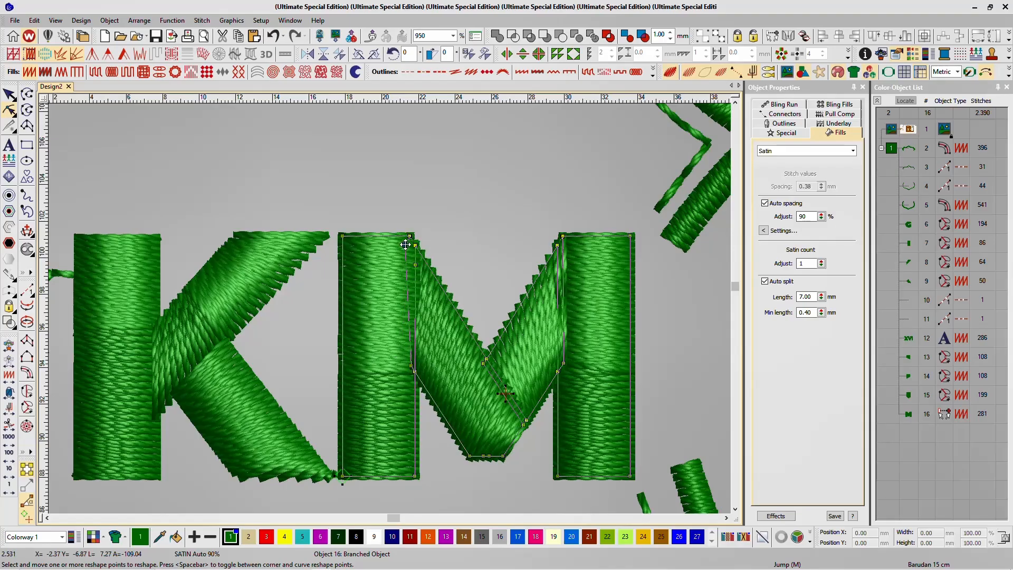
pyautogui.click(389, 308)
# - Remove the surplus reshape points from the bottom edge of the M's central tip, leaving one point near the edge's middle
pyautogui.scroll(2, 389, 308)
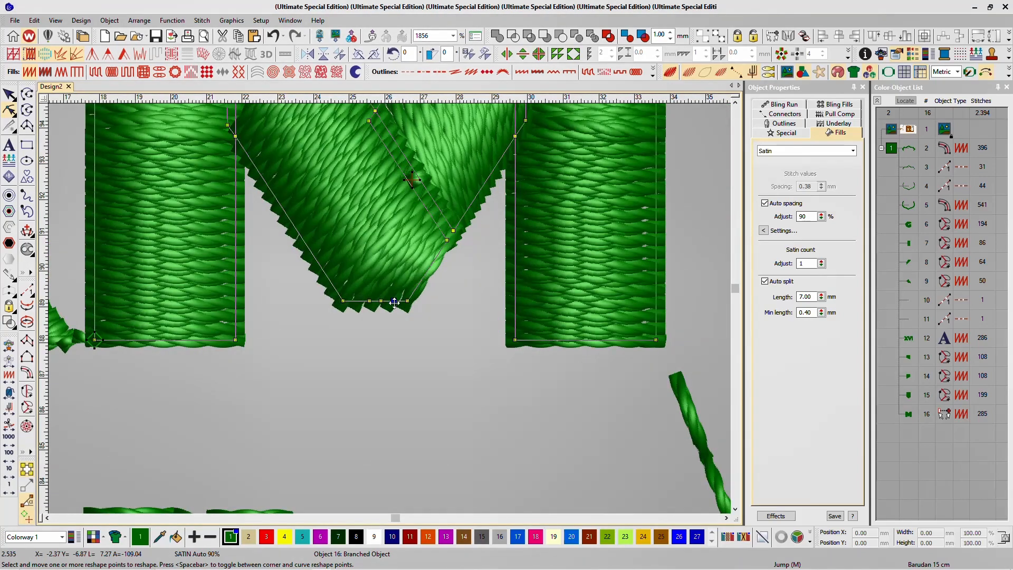
pyautogui.moveTo(400, 317); pyautogui.dragTo(366, 281)
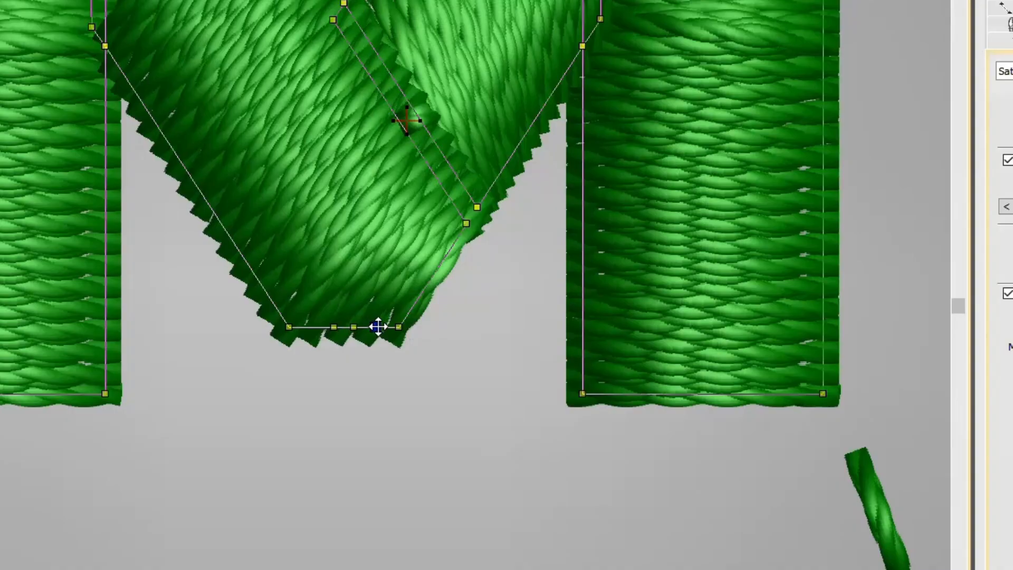
pyautogui.moveTo(391, 364); pyautogui.dragTo(320, 302)
pyautogui.press('Delete')
pyautogui.click(346, 327)
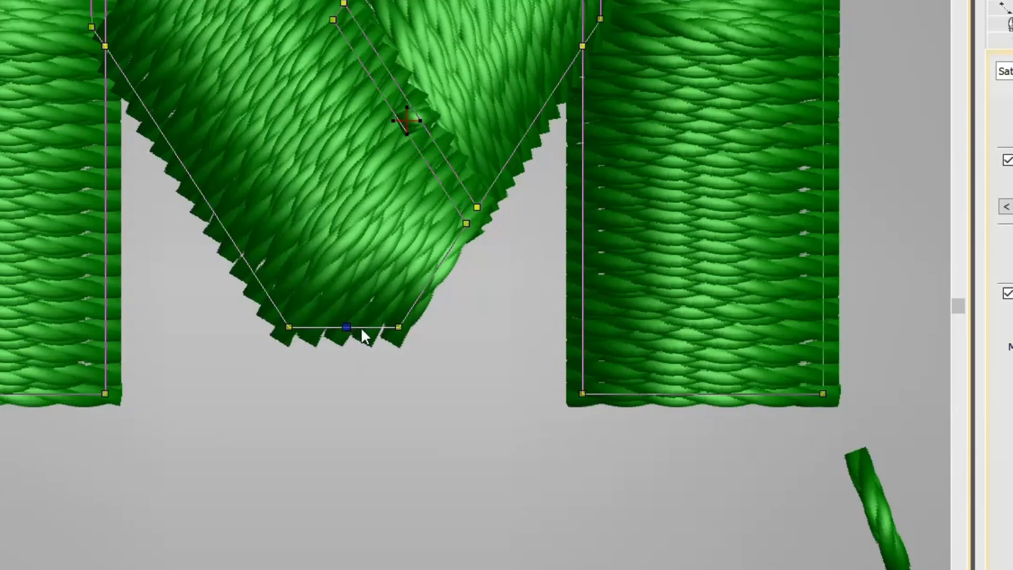
pyautogui.moveTo(346, 328); pyautogui.dragTo(321, 310)
pyautogui.press('Delete')
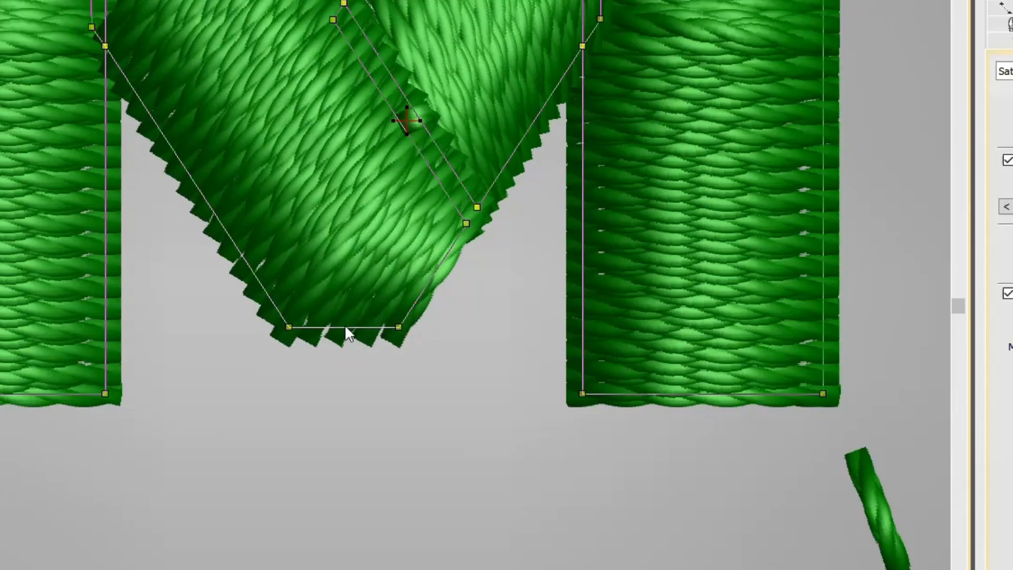
pyautogui.click(352, 328)
pyautogui.click(440, 272)
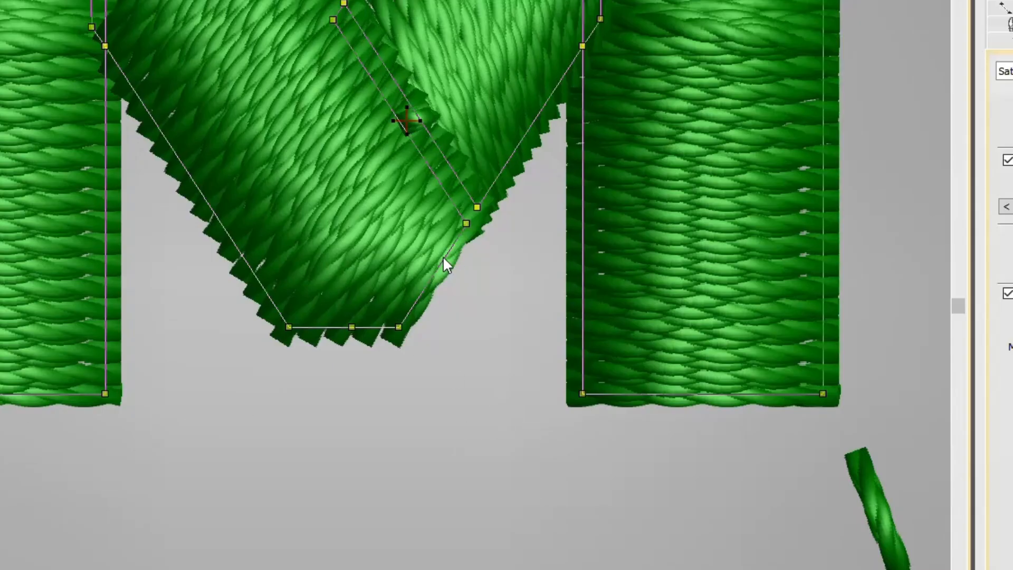
# - Add a reshape point to the outer edge of the M's right diagonal and move it up into the right stem's upper part
pyautogui.scroll(-3, 431, 295)
pyautogui.scroll(3, 369, 328)
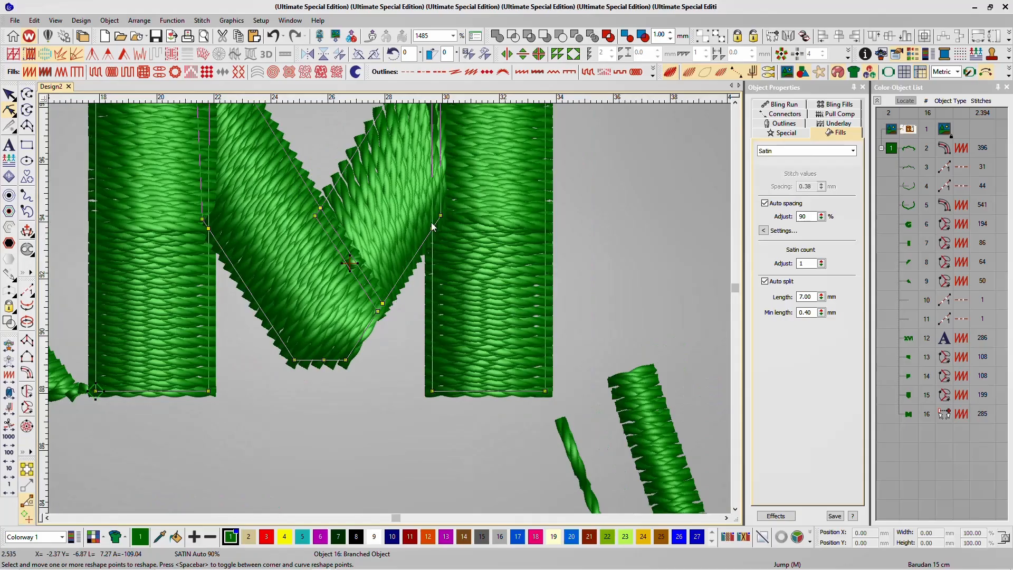
pyautogui.scroll(4, 370, 342)
pyautogui.scroll(2, 390, 311)
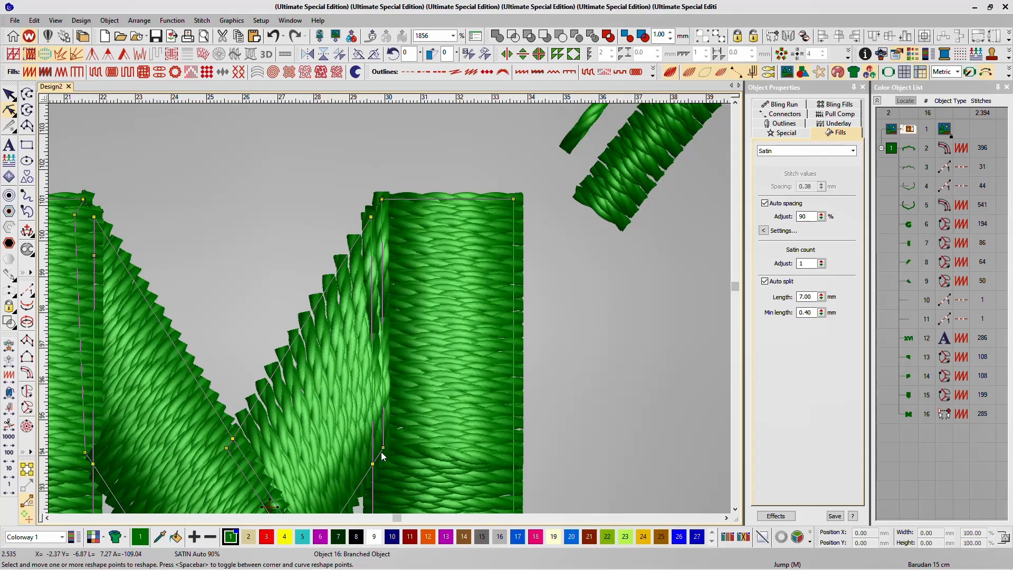
pyautogui.scroll(2, 389, 308)
pyautogui.click(390, 300)
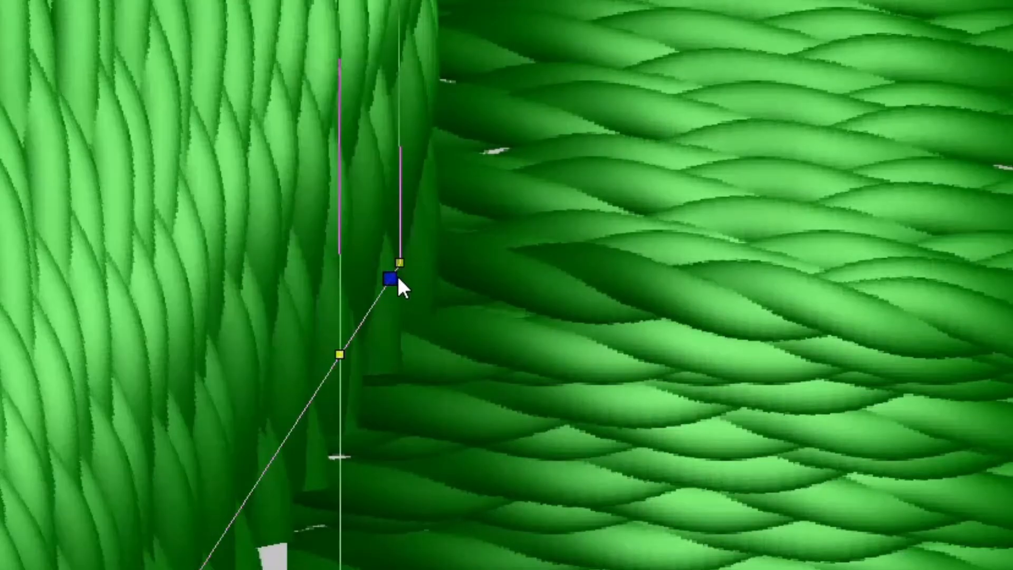
pyautogui.moveTo(391, 278); pyautogui.dragTo(687, 53)
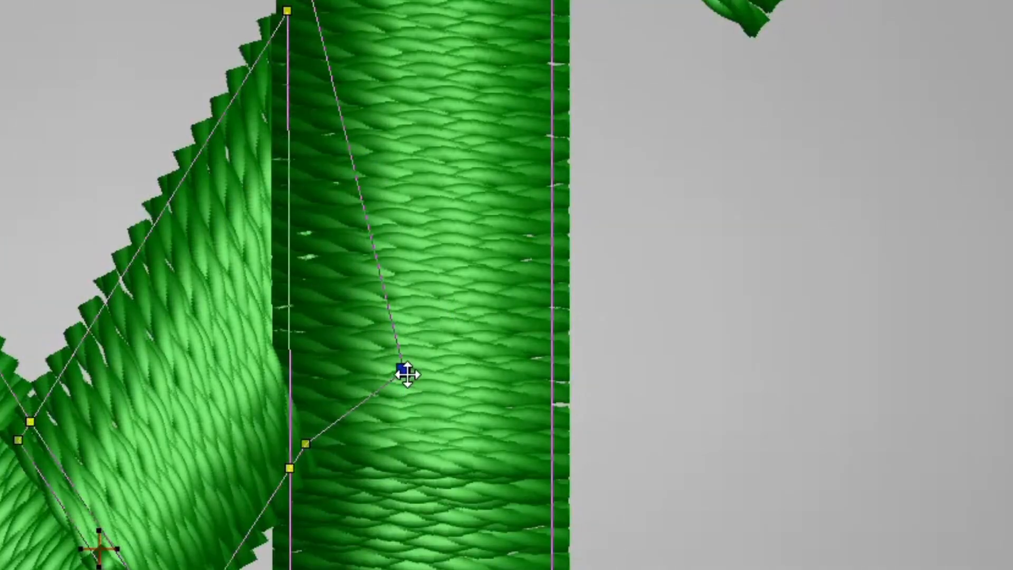
pyautogui.moveTo(407, 368); pyautogui.dragTo(337, 36)
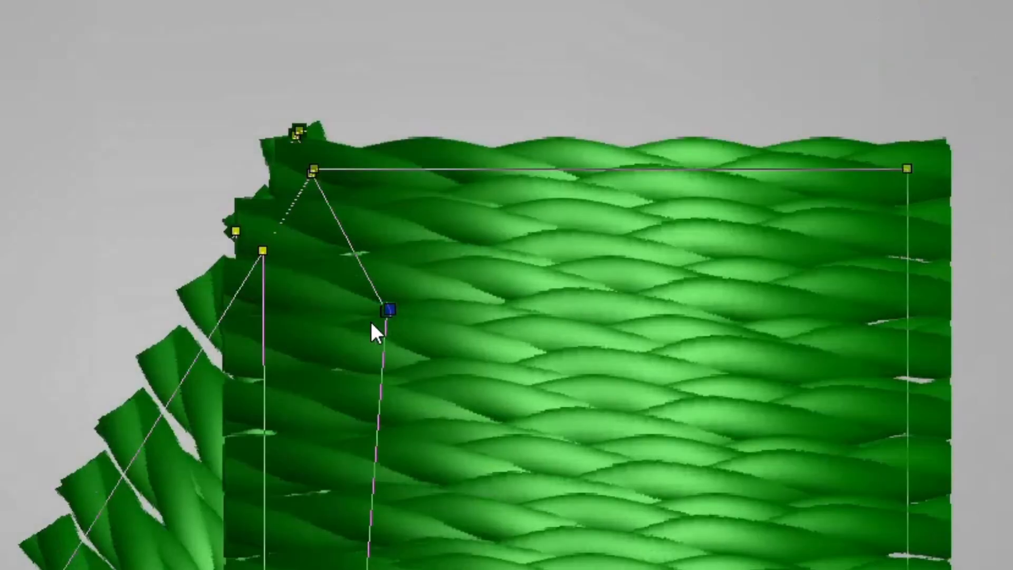
# - Fine-tune that reshape point just below the right stem's inner top corner so the diagonal's stitches overlap under the stem
pyautogui.scroll(1, 377, 301)
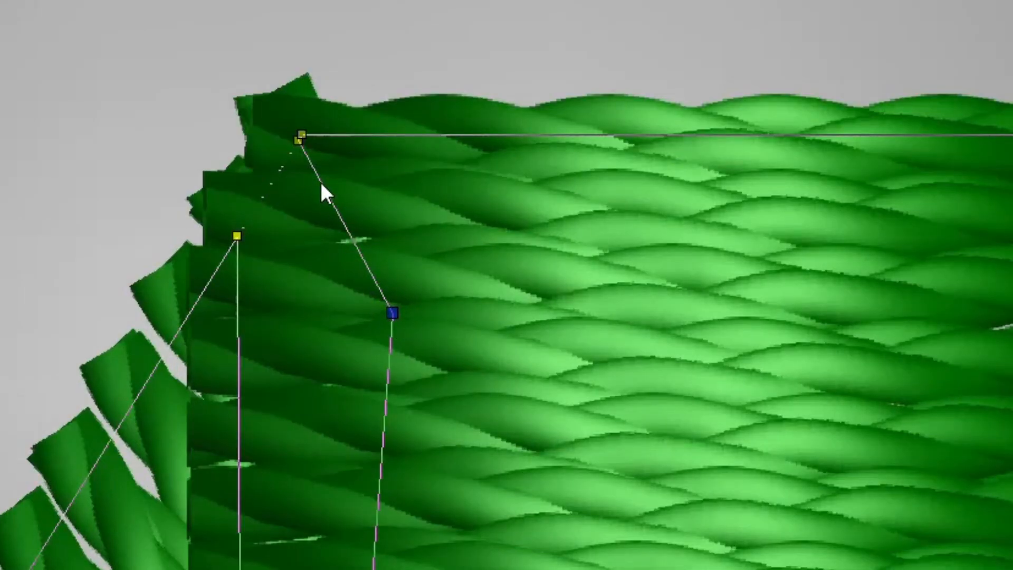
pyautogui.scroll(-2, 324, 193)
pyautogui.scroll(-1, 373, 332)
pyautogui.scroll(-4, 373, 325)
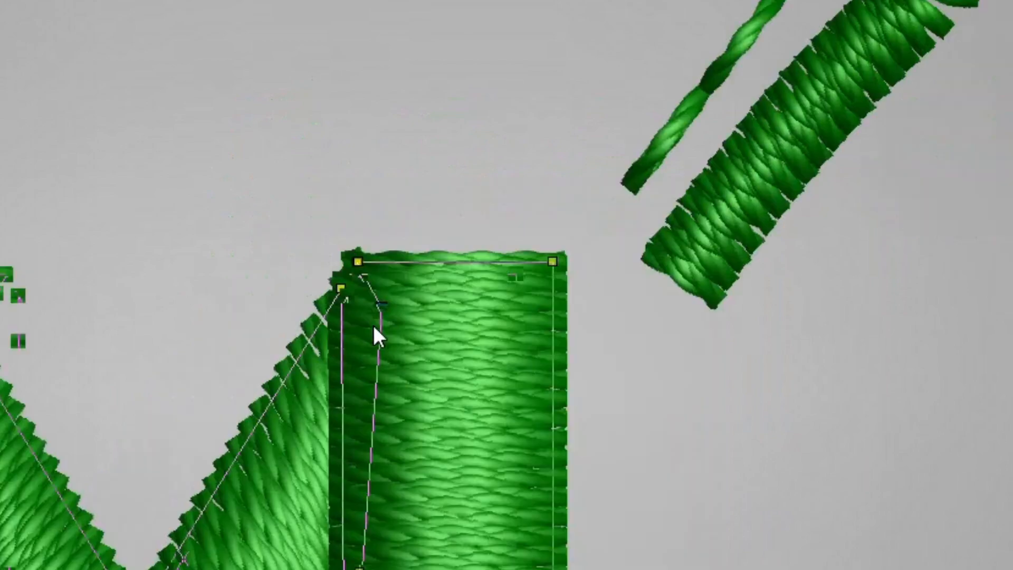
pyautogui.moveTo(378, 311); pyautogui.dragTo(357, 349)
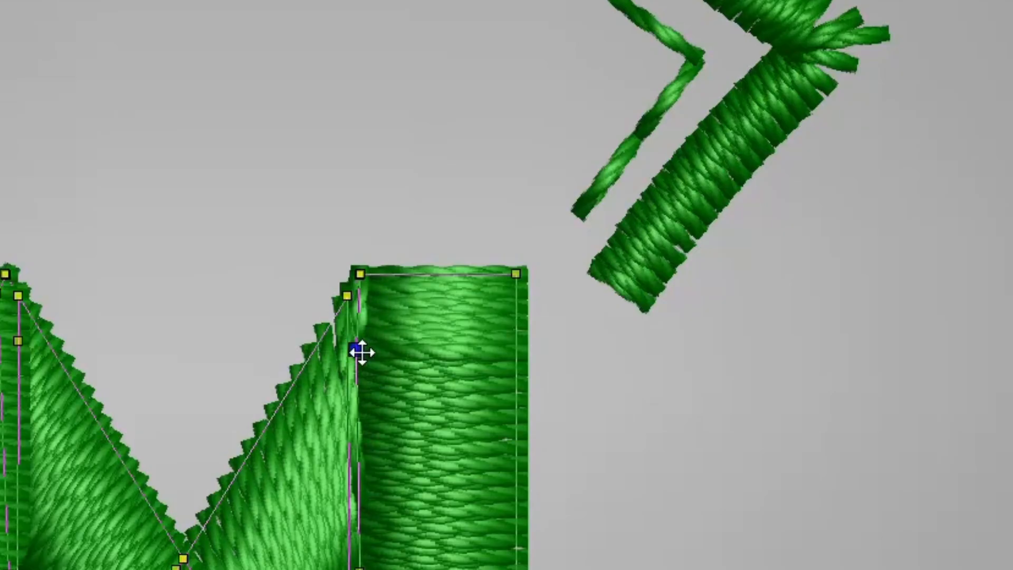
pyautogui.moveTo(357, 350); pyautogui.dragTo(438, 267)
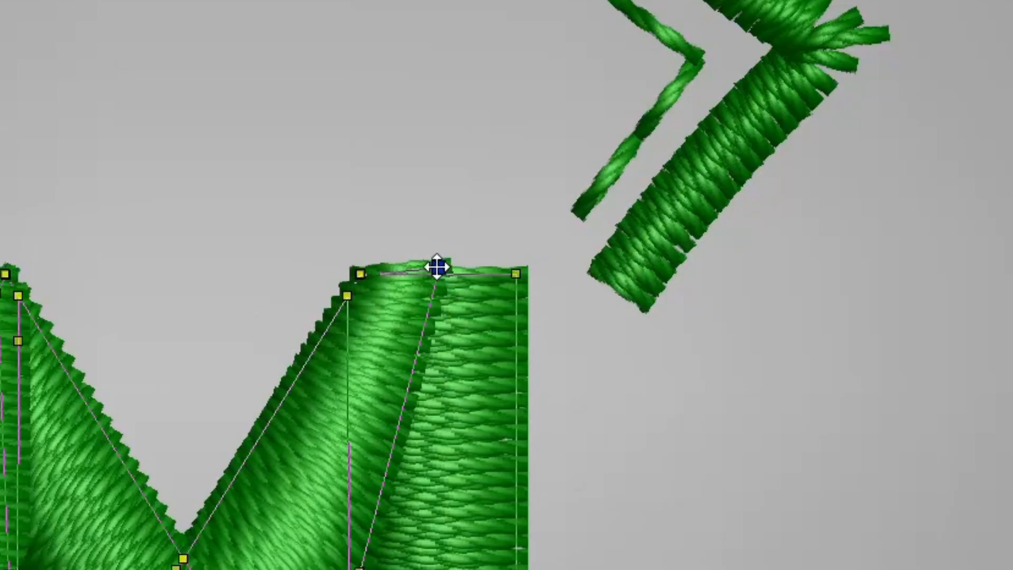
pyautogui.moveTo(438, 268); pyautogui.dragTo(383, 305)
pyautogui.scroll(4, 370, 327)
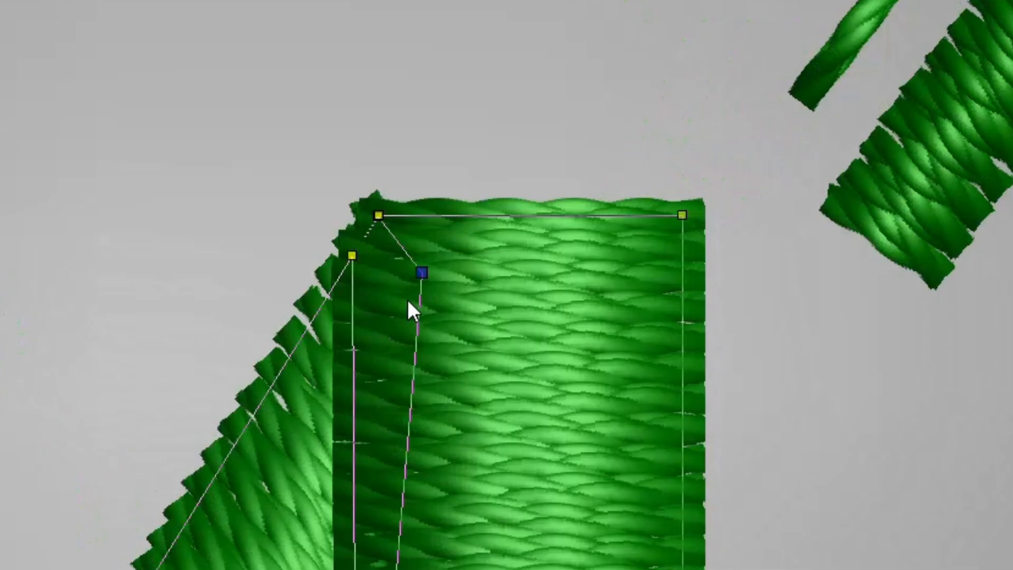
# - Review the complete shield badge at full view, checking the reshaped lettering and the overall extent of all its objects
pyautogui.scroll(-2, 372, 337)
pyautogui.scroll(-5, 374, 343)
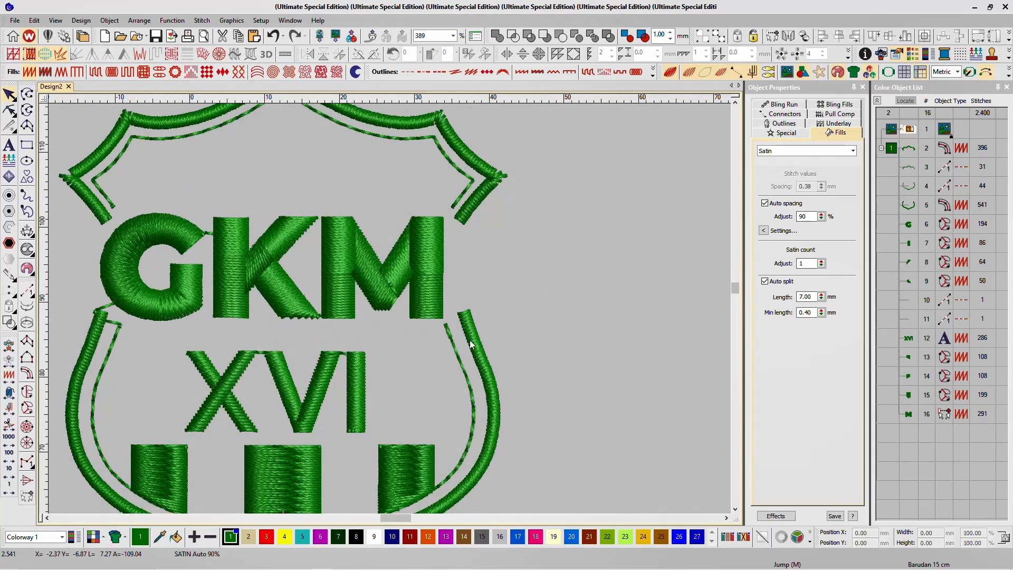
pyautogui.scroll(-2, 296, 348)
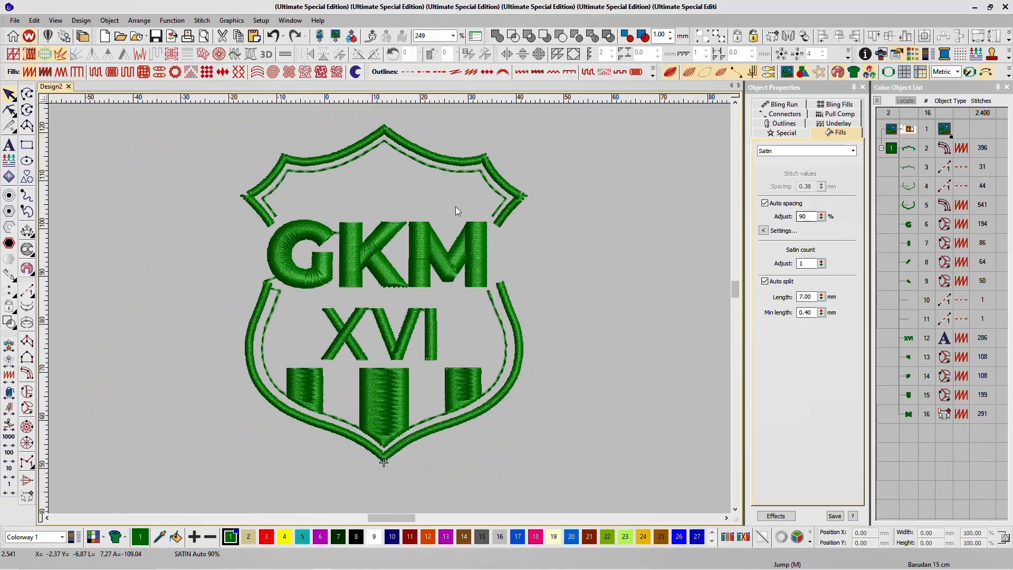
pyautogui.moveTo(222, 191); pyautogui.dragTo(487, 297)
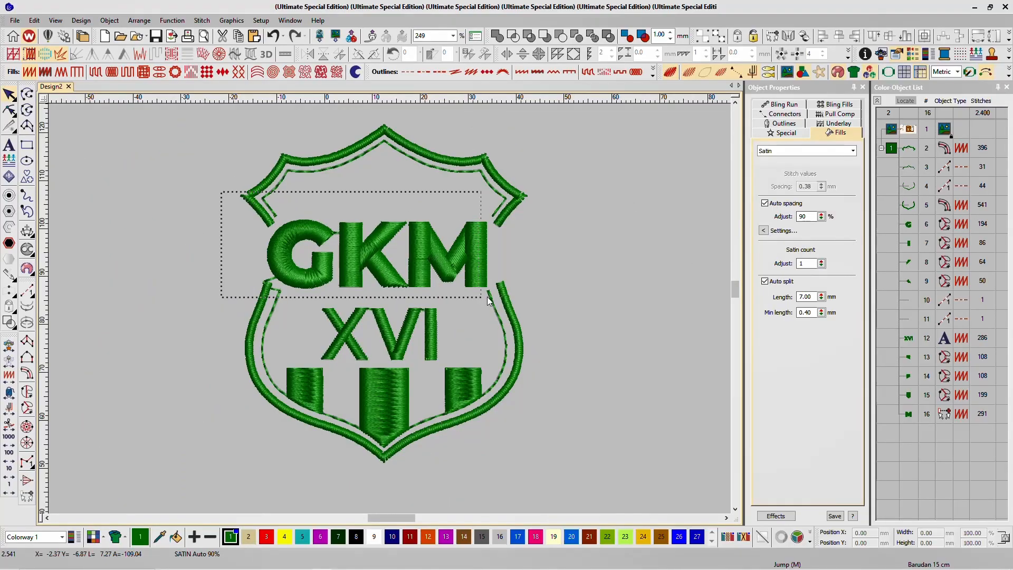
pyautogui.click(581, 277)
pyautogui.scroll(-2, 376, 295)
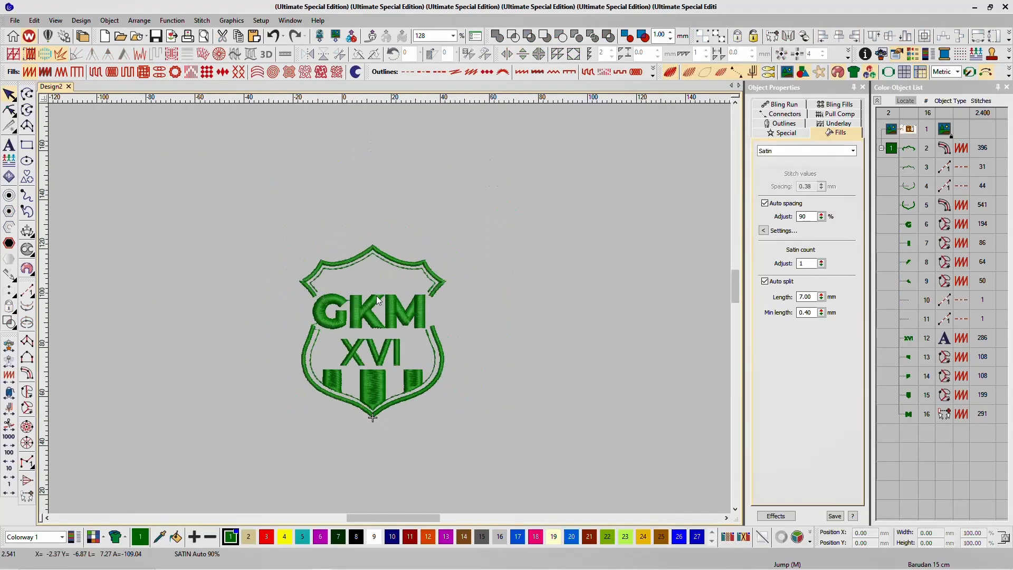
pyautogui.moveTo(265, 228); pyautogui.dragTo(464, 448)
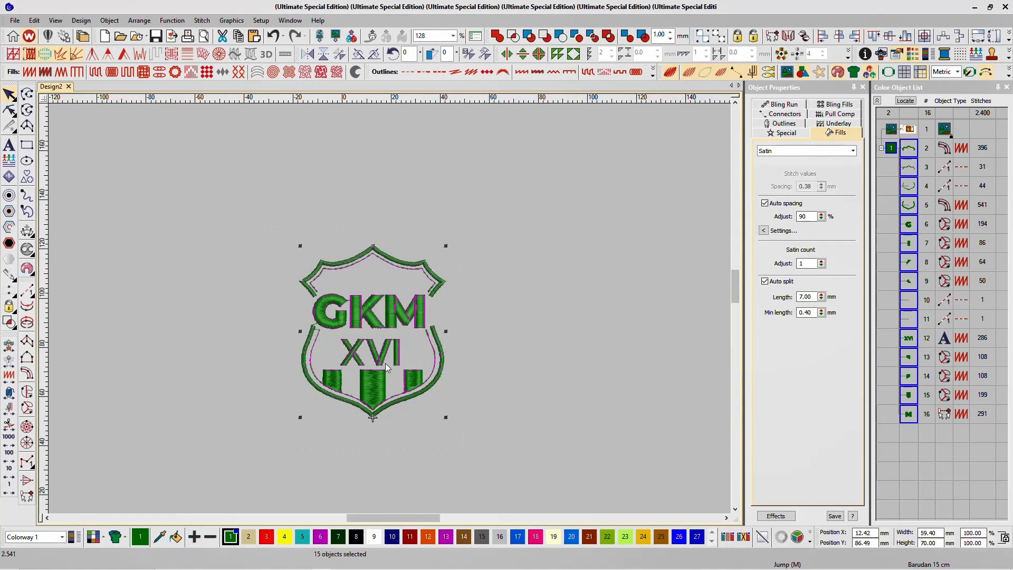
pyautogui.scroll(1, 387, 316)
pyautogui.click(523, 243)
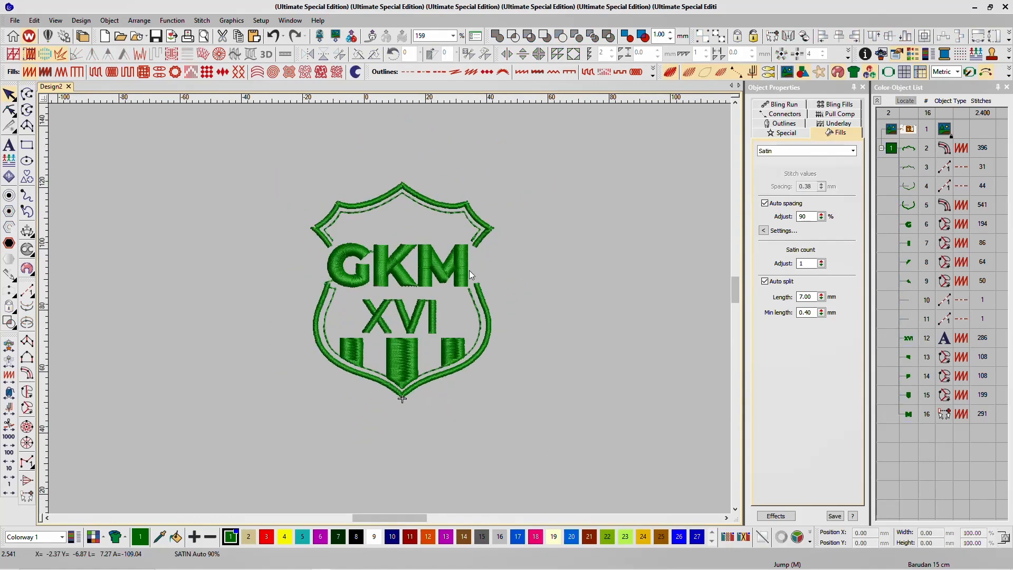
# - Change the upper and lower inner shield outlines together to Triple Run stitching
pyautogui.scroll(2, 574, 163)
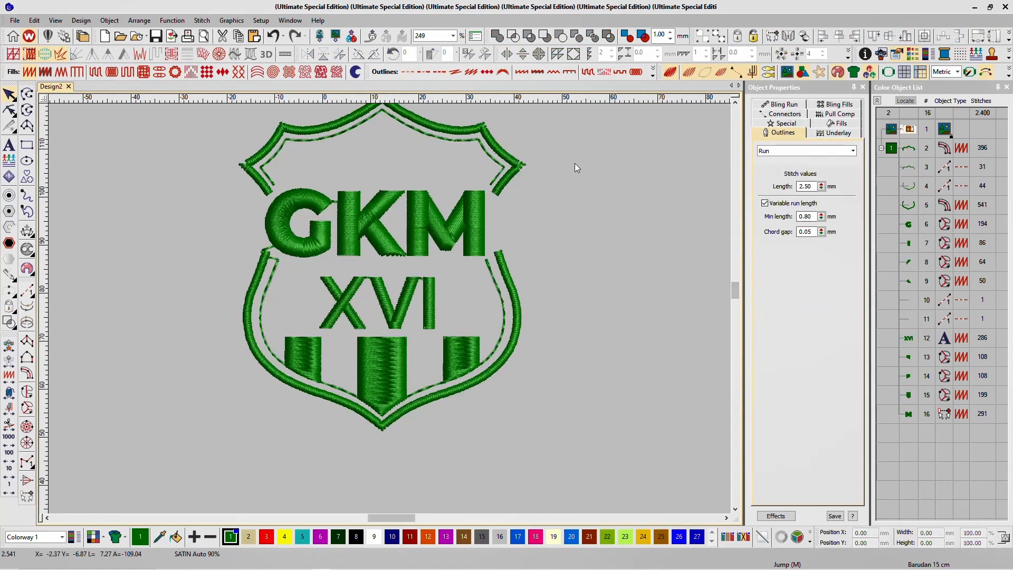
pyautogui.click(483, 149)
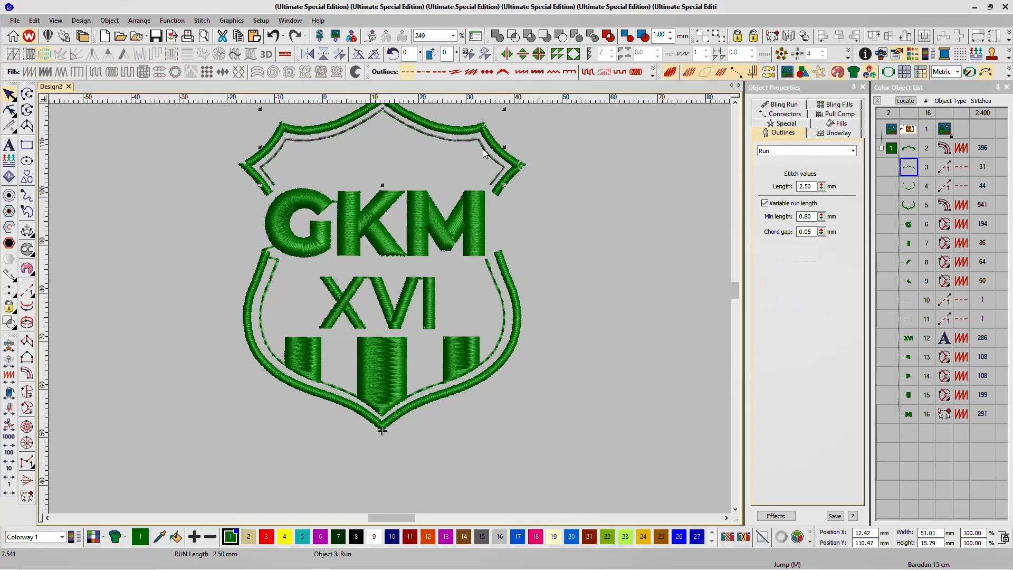
pyautogui.keyDown('ctrl'); pyautogui.click(489, 273); pyautogui.keyUp('ctrl')
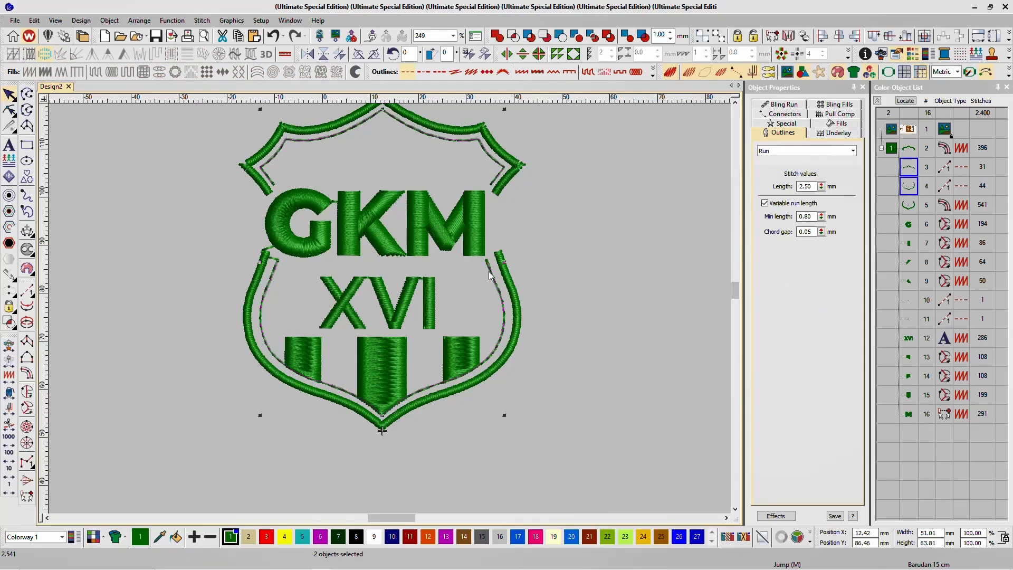
pyautogui.click(437, 76)
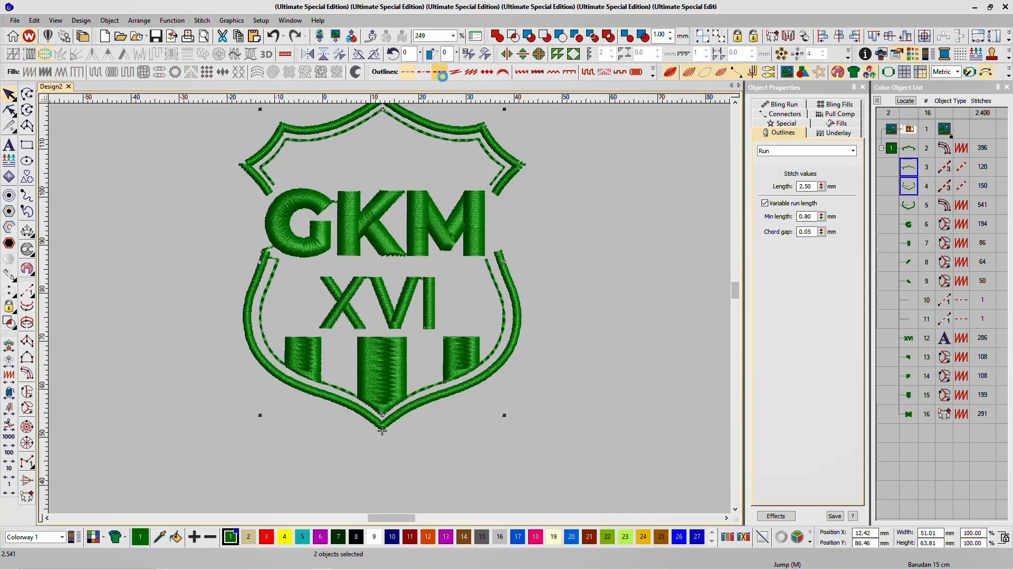
pyautogui.click(571, 156)
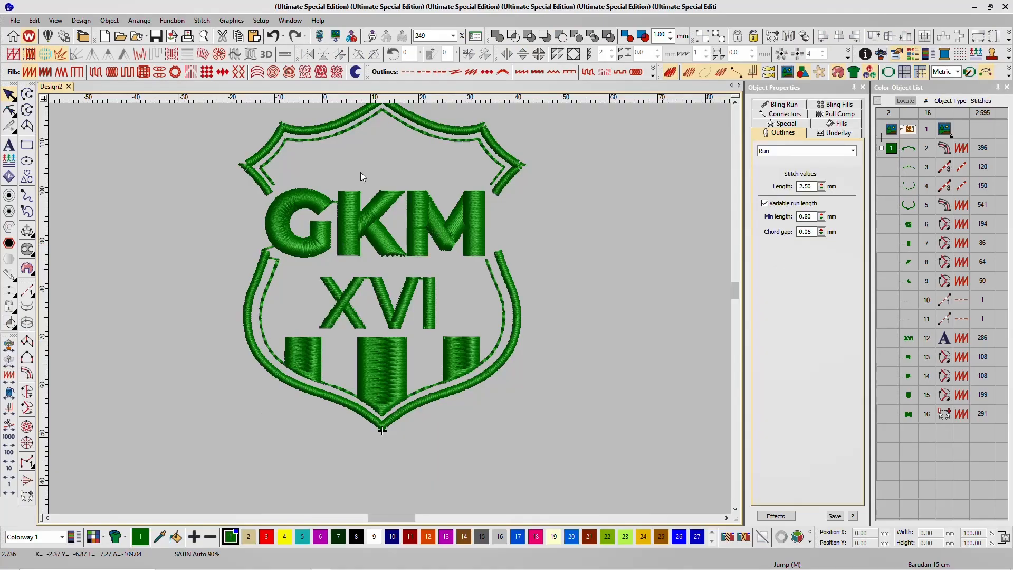
# - Convert both inner shield outlines to Column C satin with a column width of 0.60 mm
pyautogui.click(496, 272)
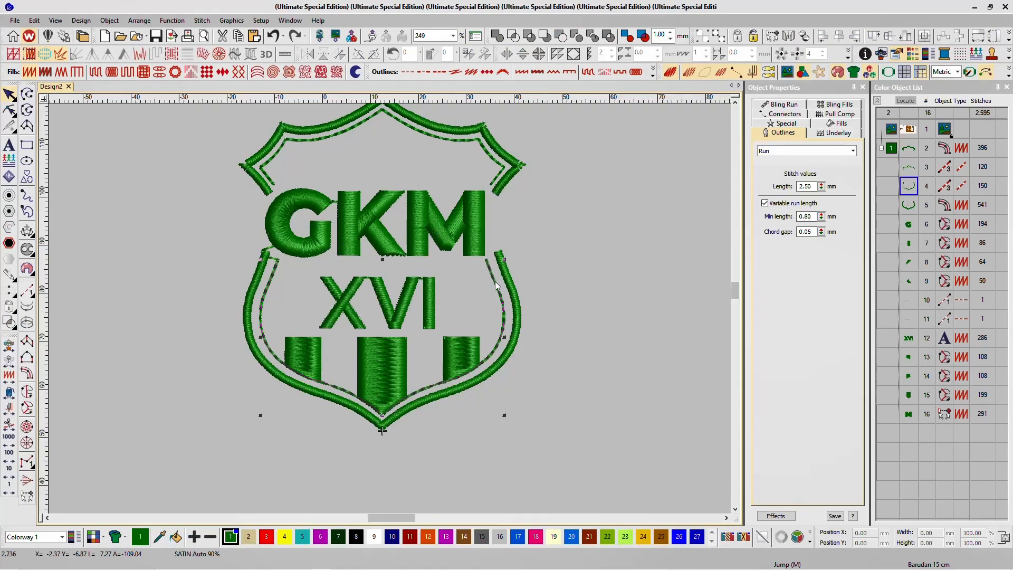
pyautogui.keyDown('ctrl'); pyautogui.click(505, 176); pyautogui.keyUp('ctrl')
pyautogui.click(521, 71)
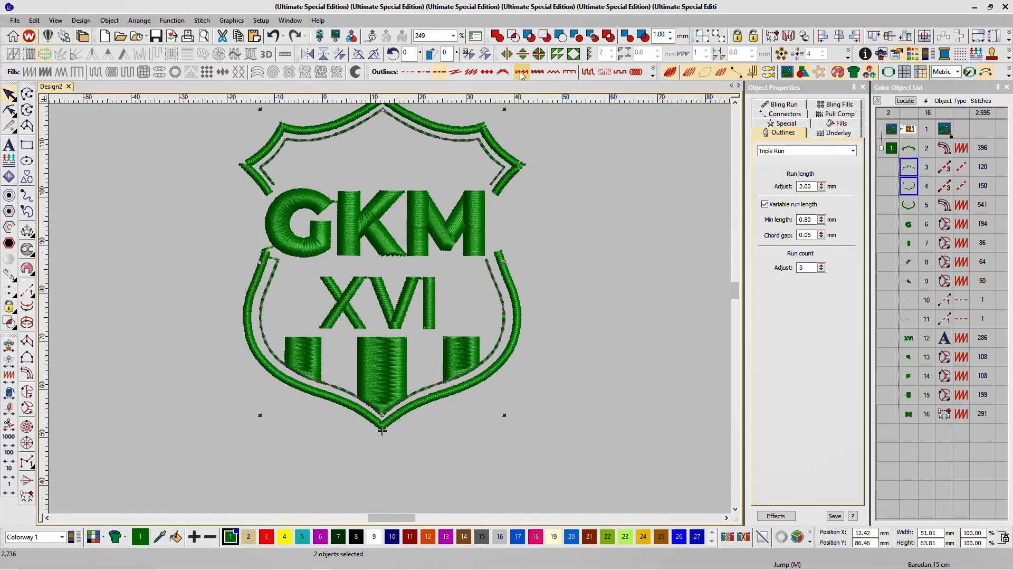
pyautogui.click(769, 125)
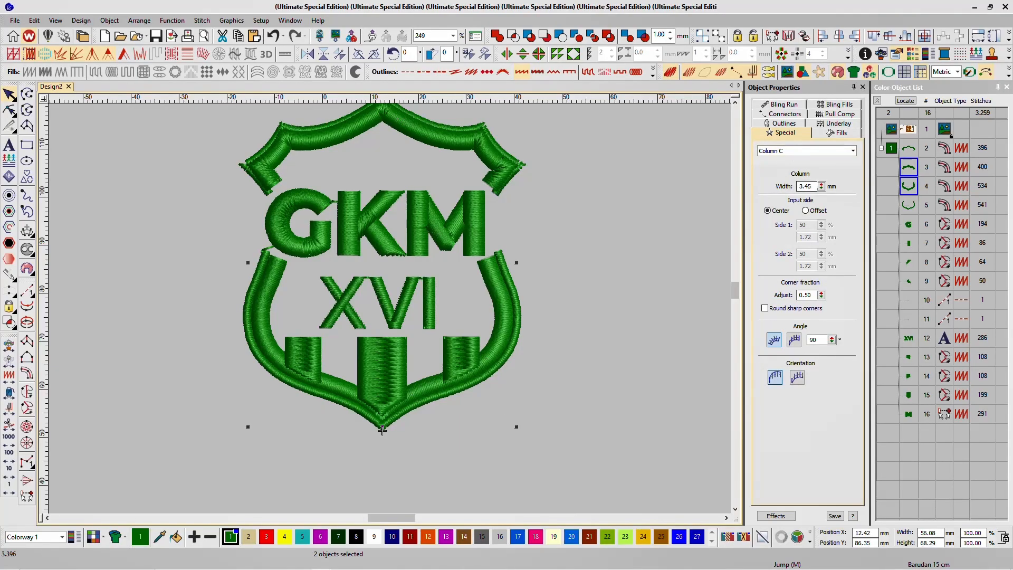
pyautogui.click(821, 186)
pyautogui.moveTo(771, 255); pyautogui.dragTo(767, 263)
pyautogui.click(821, 186)
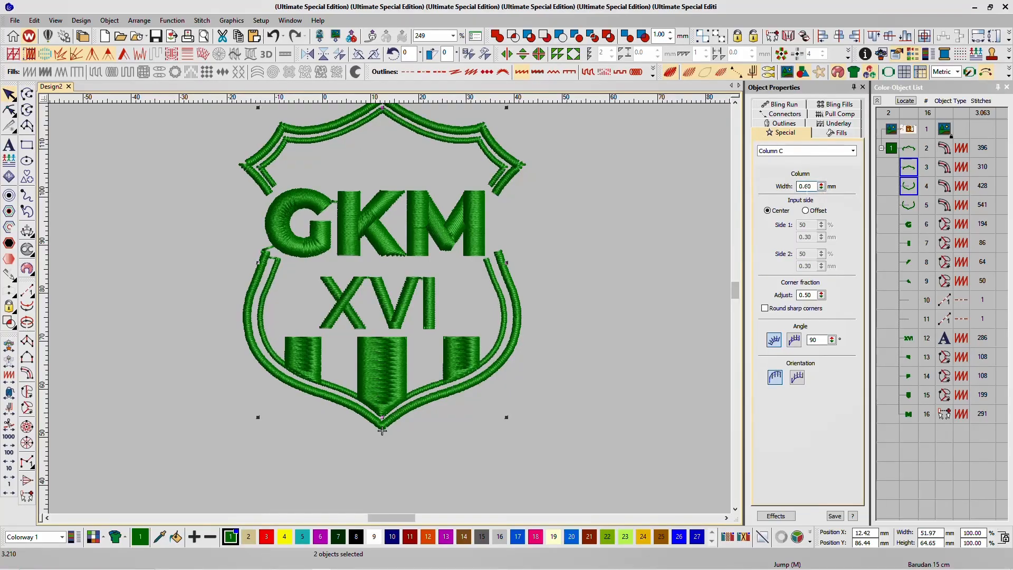
# - Set the column width of the upper and lower outer shield outlines to 1.60 mm
pyautogui.click(513, 161)
pyautogui.keyDown('ctrl'); pyautogui.click(503, 262); pyautogui.keyUp('ctrl')
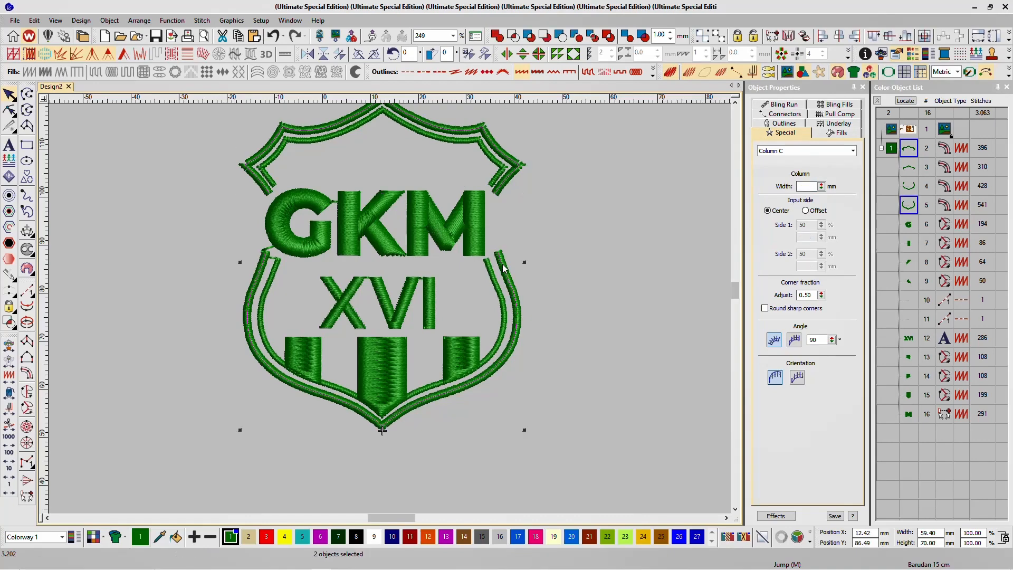
pyautogui.click(807, 186)
pyautogui.click(908, 205)
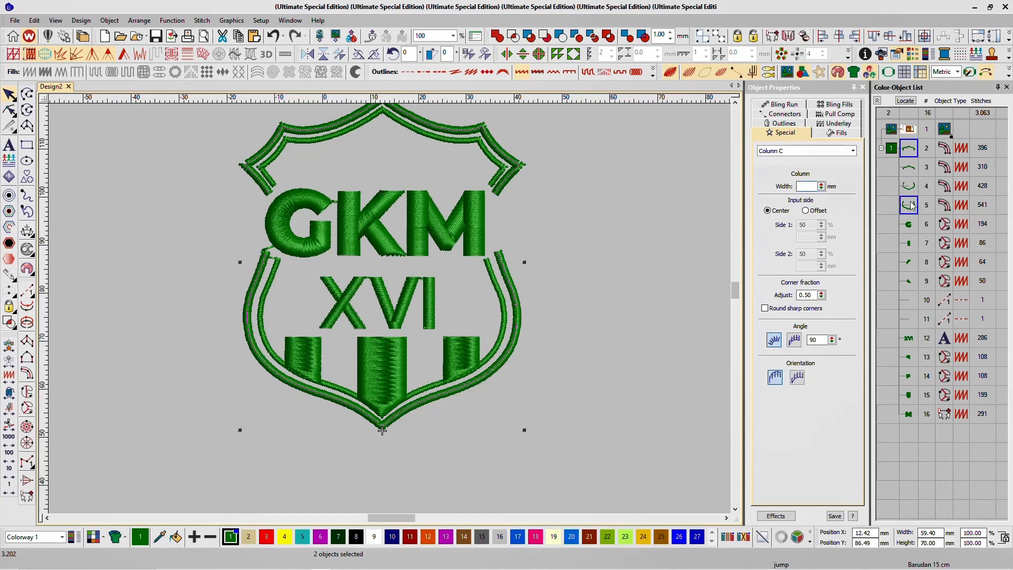
pyautogui.keyDown('ctrl'); pyautogui.click(908, 148); pyautogui.keyUp('ctrl')
pyautogui.moveTo(820, 186); pyautogui.dragTo(771, 255)
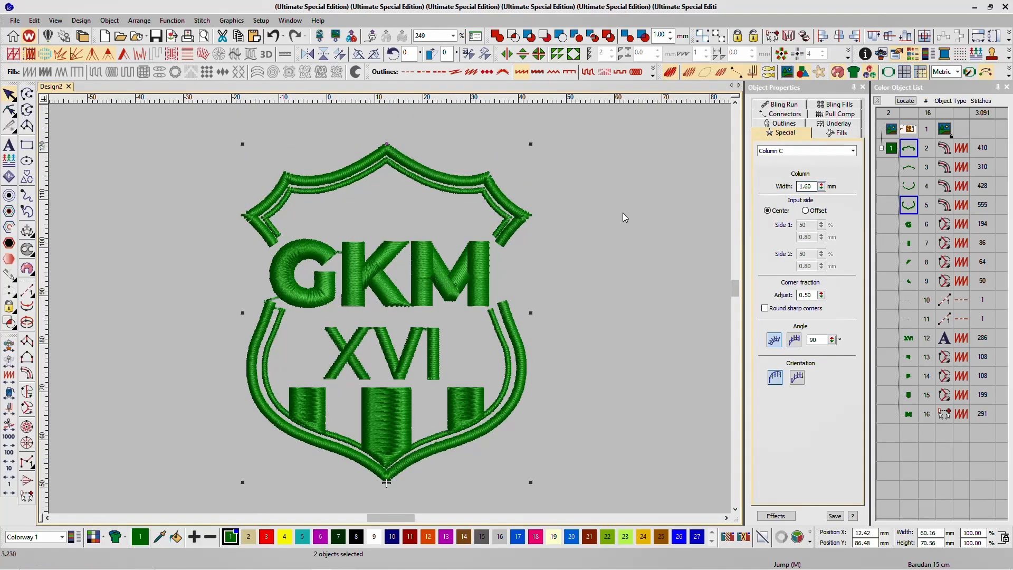
pyautogui.click(574, 251)
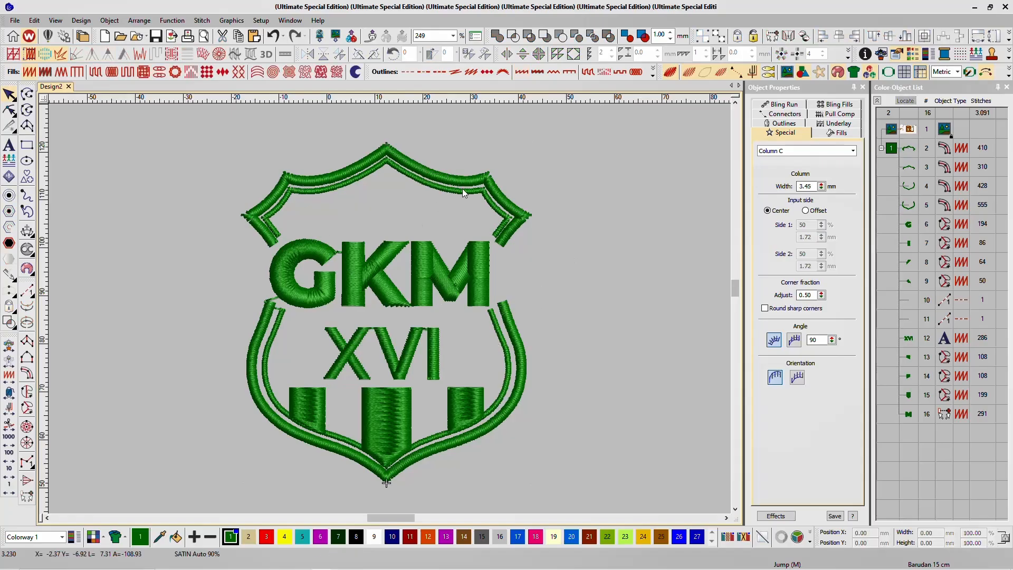
# - Compare the badge's thickened outlines and lettering with the background artwork, then examine the whole badge with the artwork hidden
pyautogui.press('c')
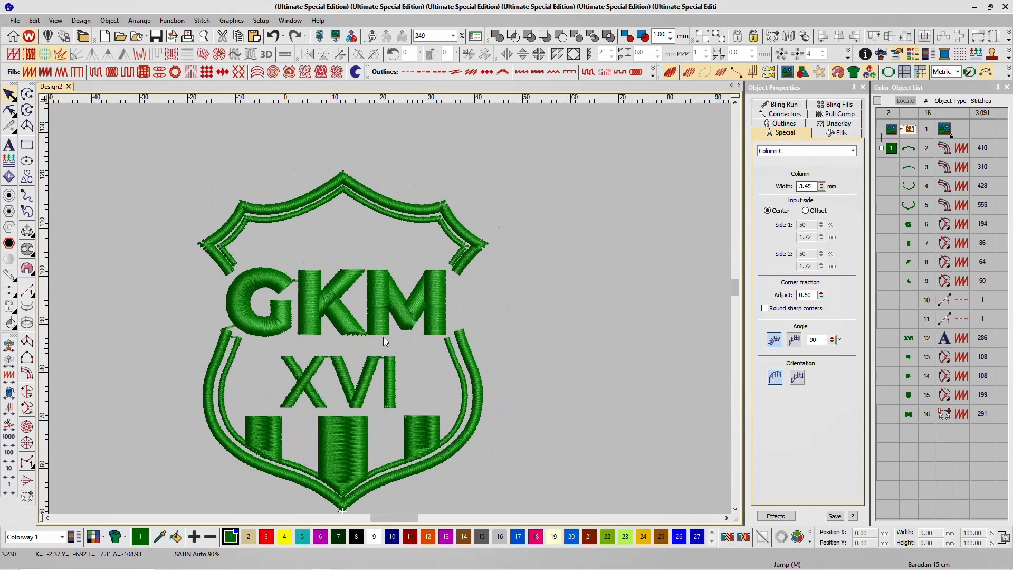
pyautogui.press('b')
pyautogui.press('-')
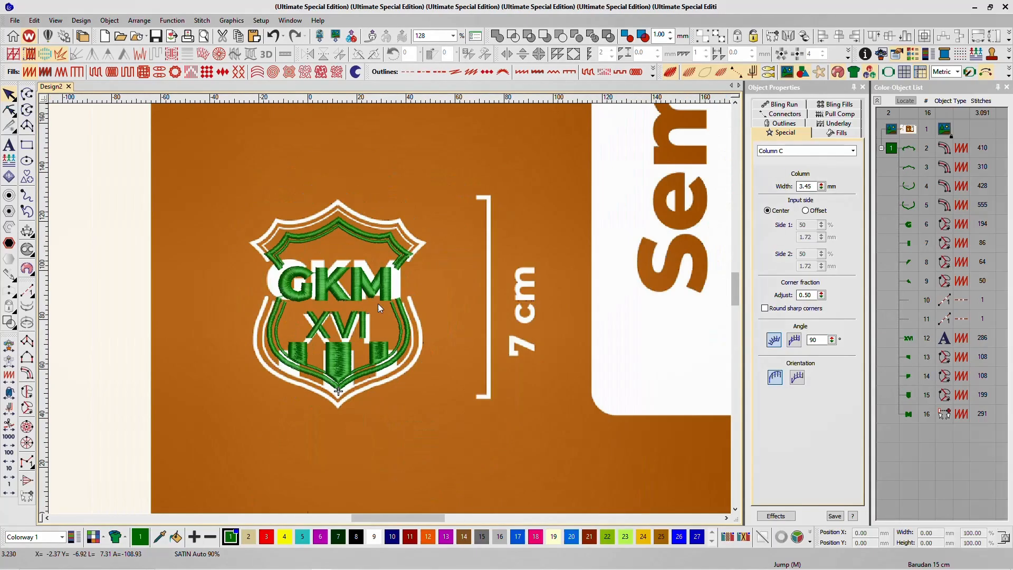
pyautogui.press('+')
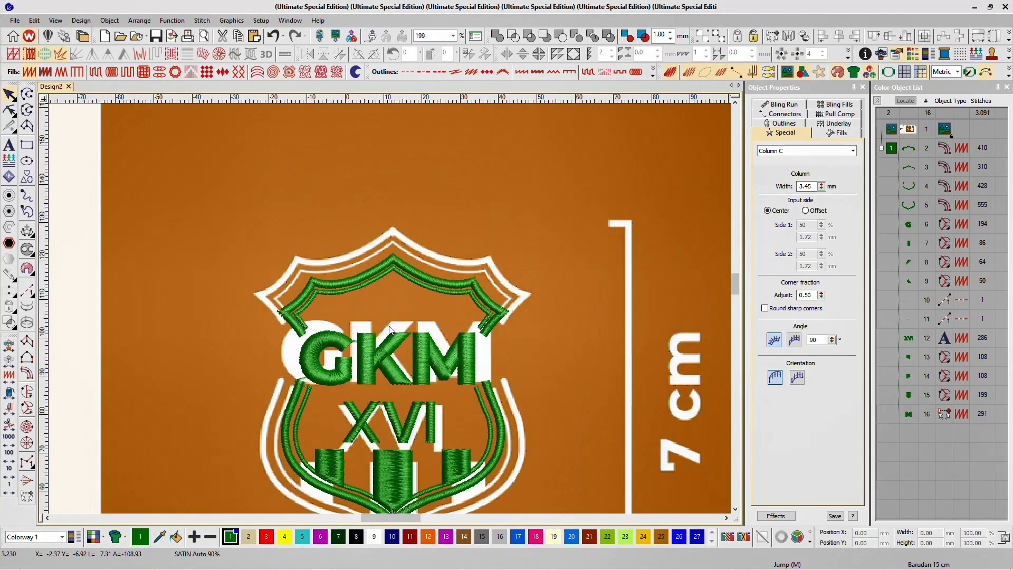
pyautogui.press('b')
pyautogui.press('+')
pyautogui.press('+')
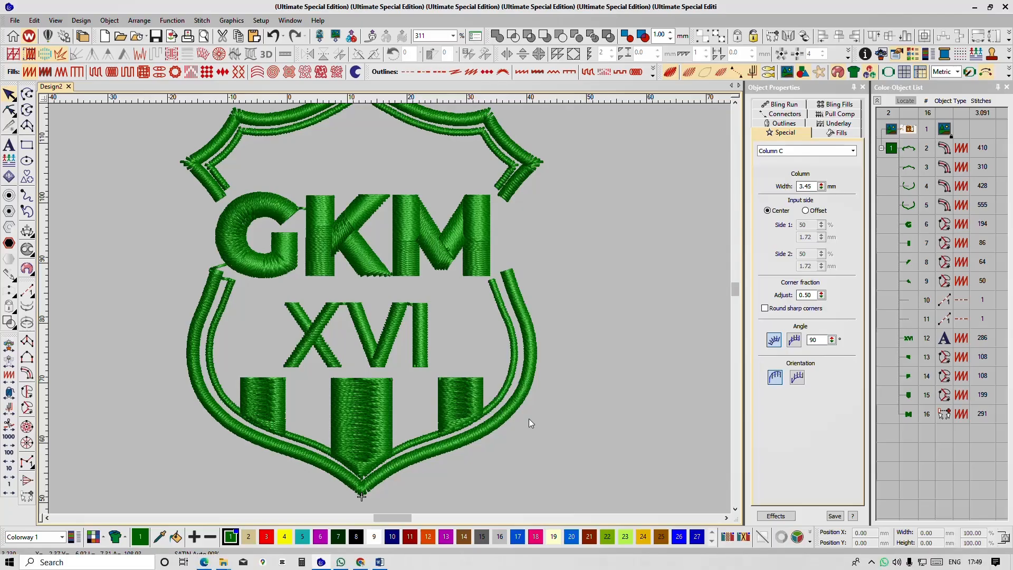
pyautogui.press('-')
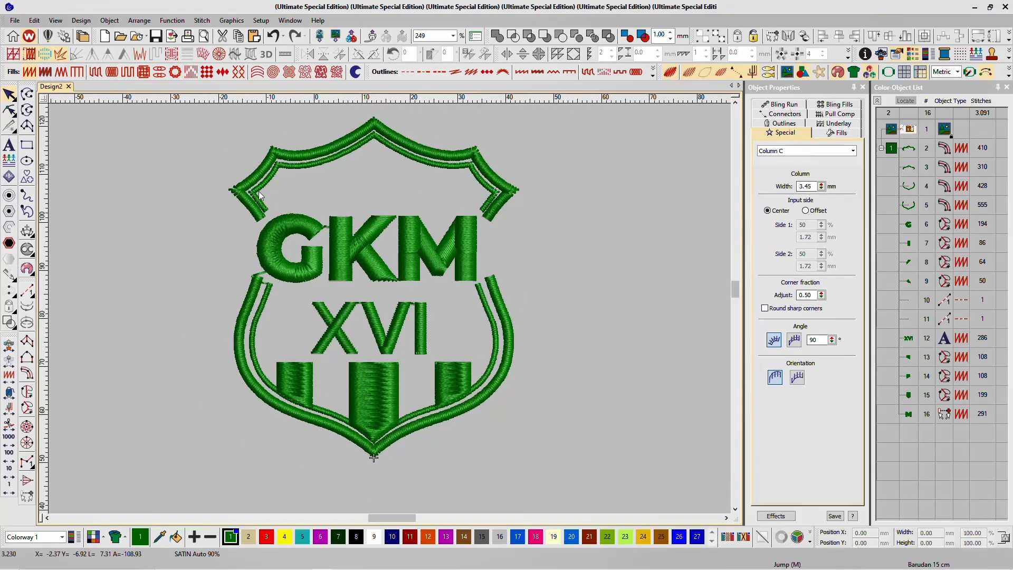
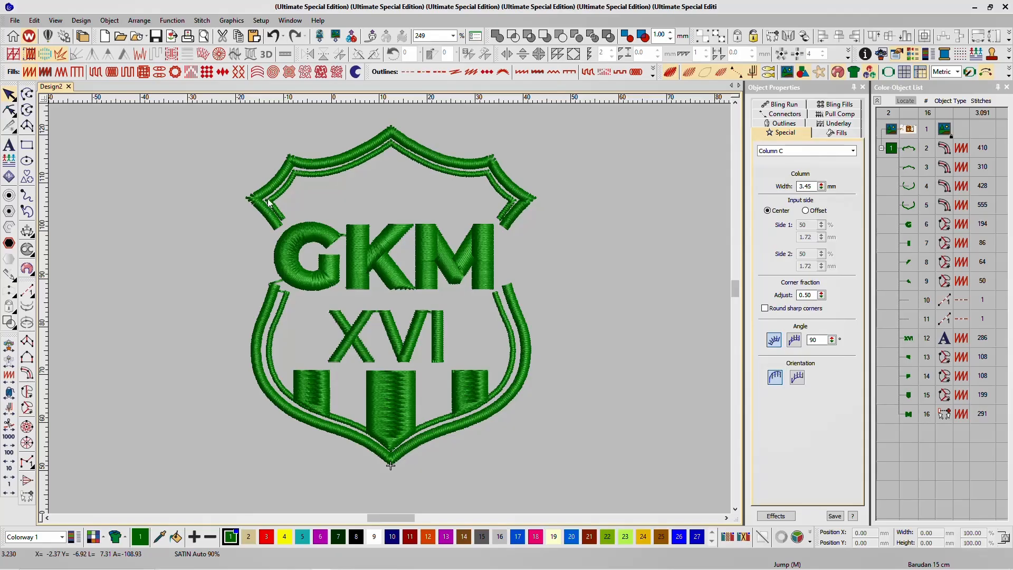
pyautogui.scroll(-1, 474, 324)
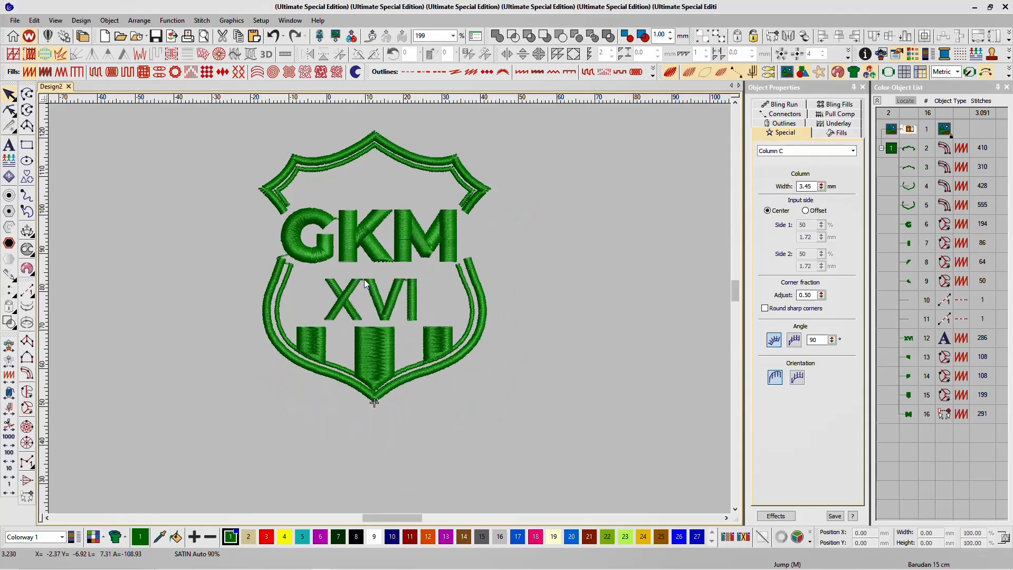
pyautogui.moveTo(363, 280); pyautogui.dragTo(389, 308)
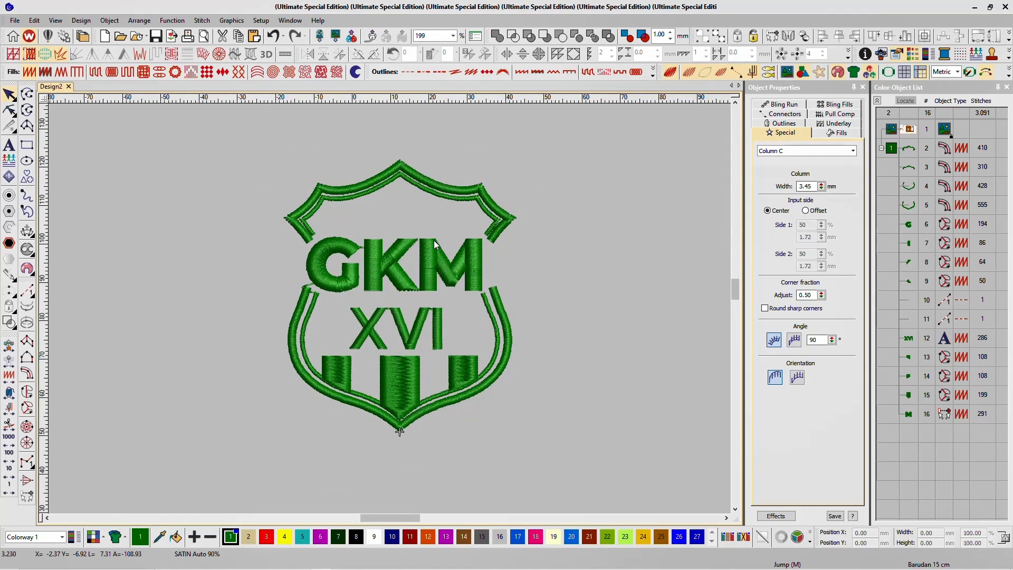
# - Start a Complex Fill object, hide the stitches and place a vertical guide through the apex of the outer shield outline
pyautogui.press('t')
pyautogui.press('t')
pyautogui.click(27, 391)
pyautogui.press('t')
pyautogui.scroll(1, 390, 312)
pyautogui.scroll(12, 390, 313)
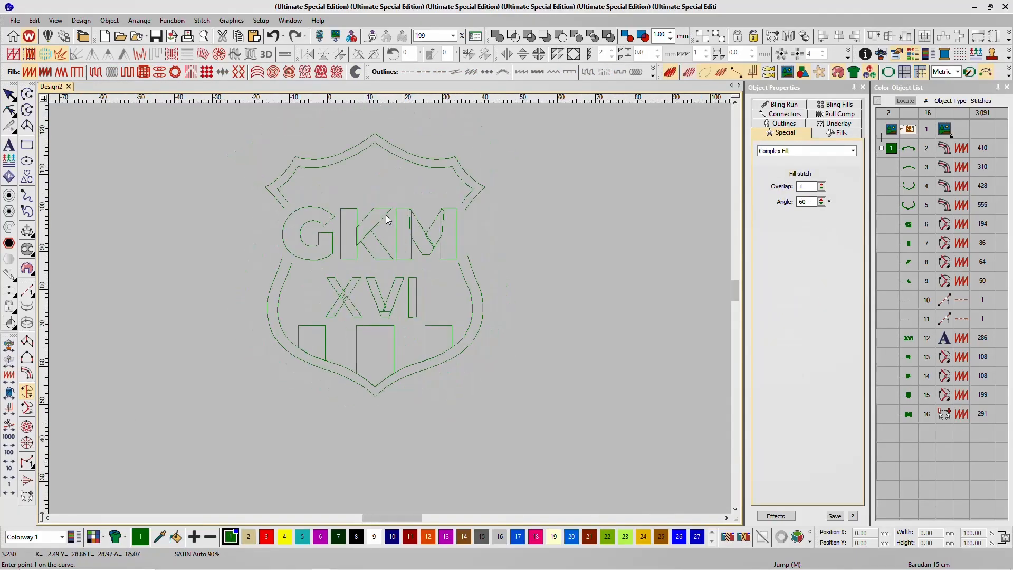
pyautogui.scroll(7, 390, 308)
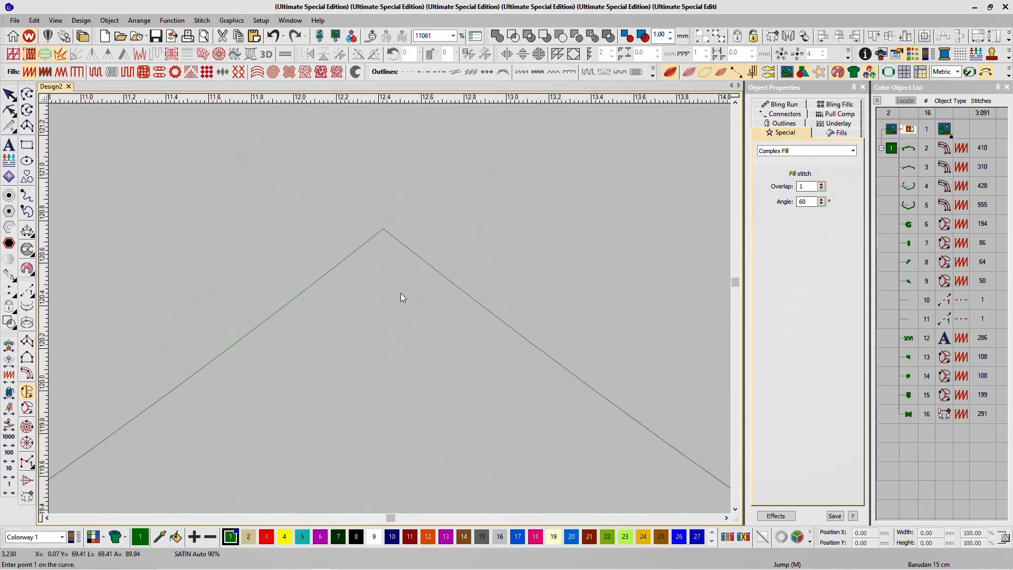
pyautogui.click(364, 102)
pyautogui.moveTo(364, 101); pyautogui.dragTo(361, 100)
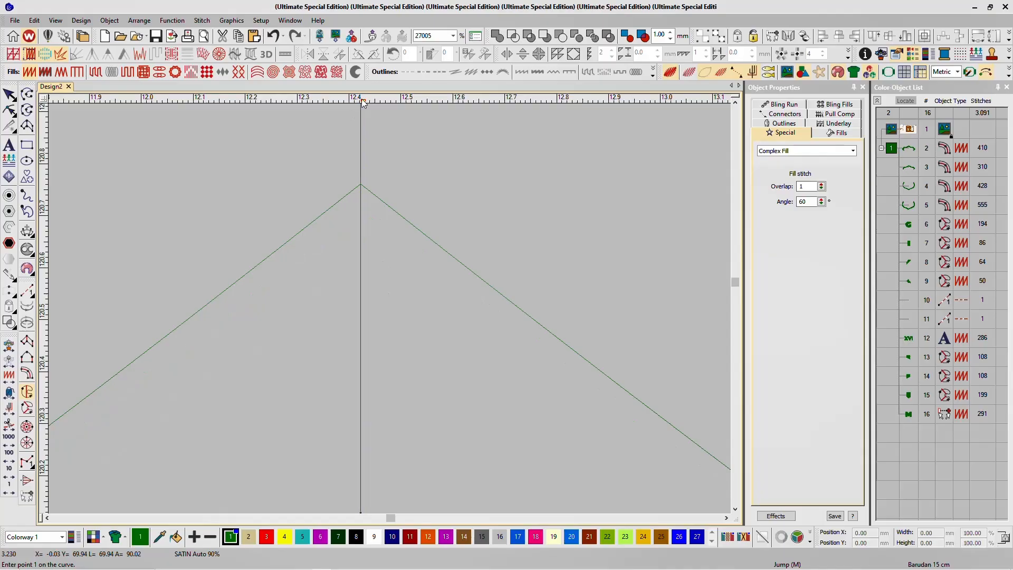
# - Place the fill's first boundary points from the outer shield's top apex down to its bottom tip, anchoring both ends on the centre guide
pyautogui.click(362, 185)
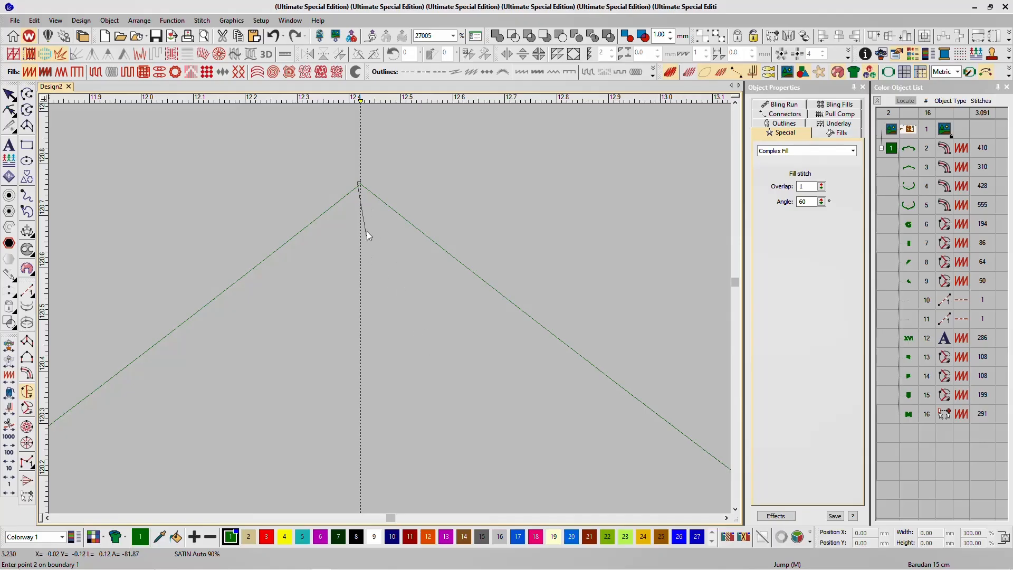
pyautogui.click(362, 183)
pyautogui.scroll(-6, 420, 350)
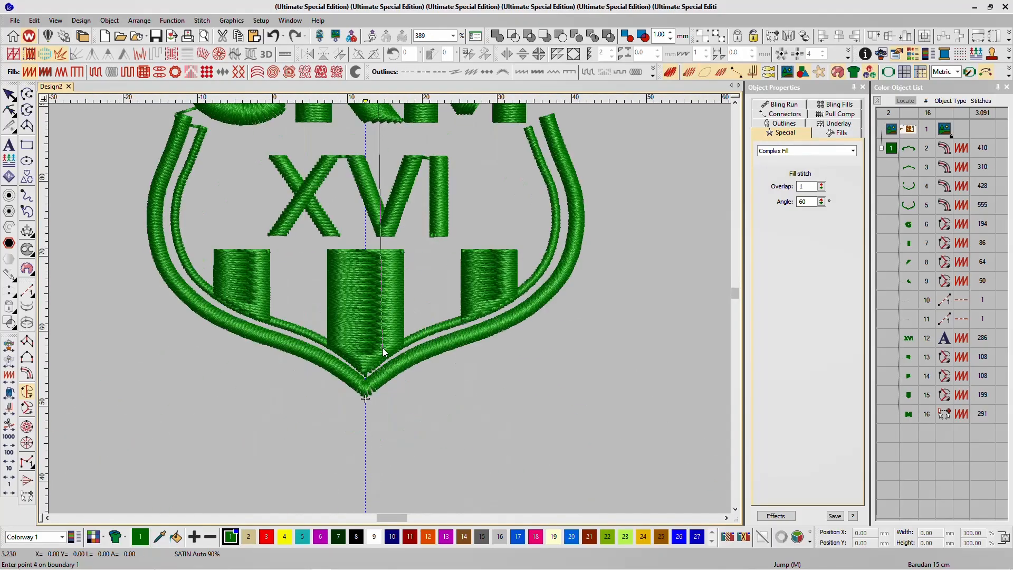
pyautogui.click(382, 350)
pyautogui.scroll(4, 389, 311)
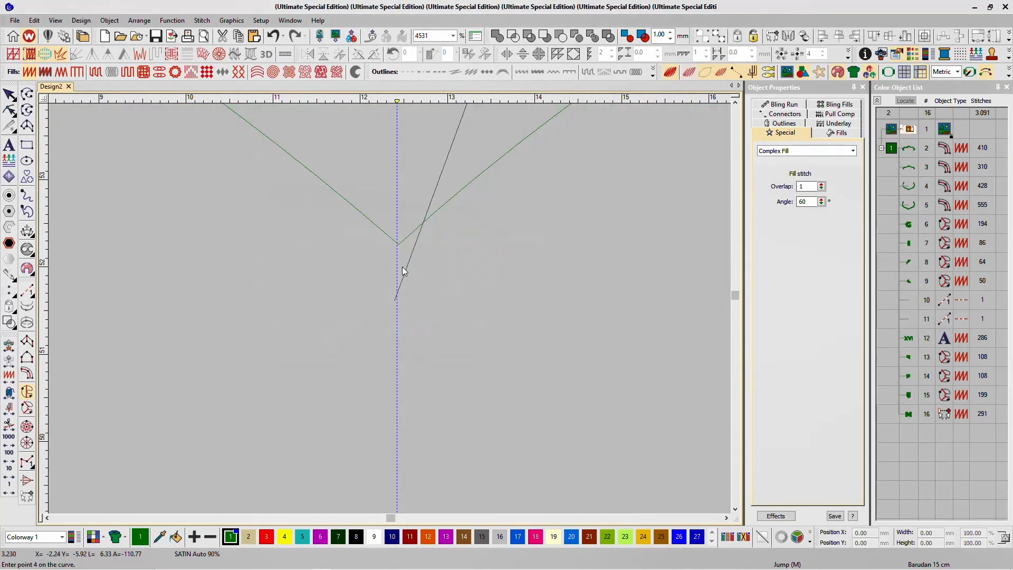
pyautogui.scroll(3, 389, 311)
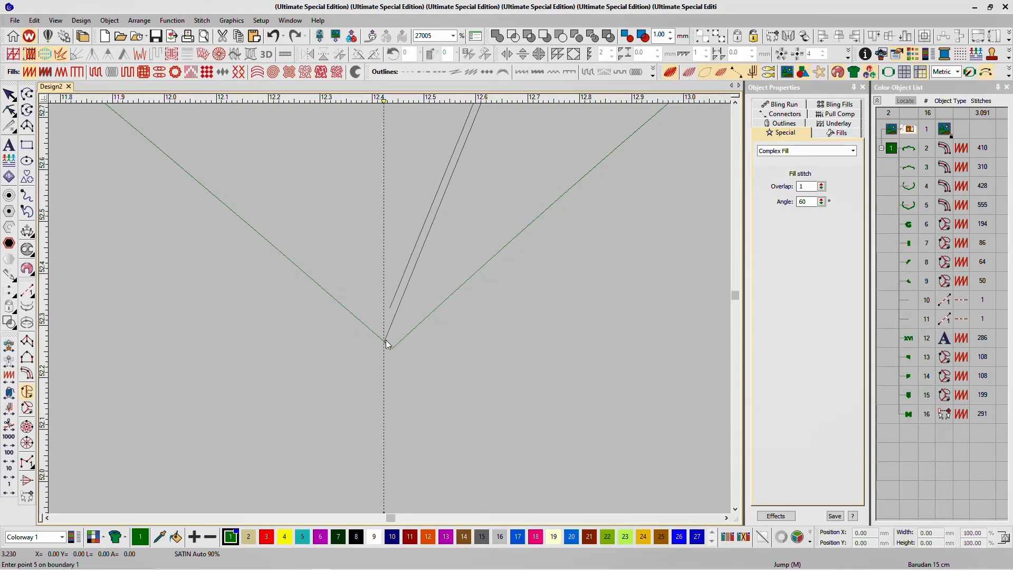
pyautogui.scroll(-4, 391, 315)
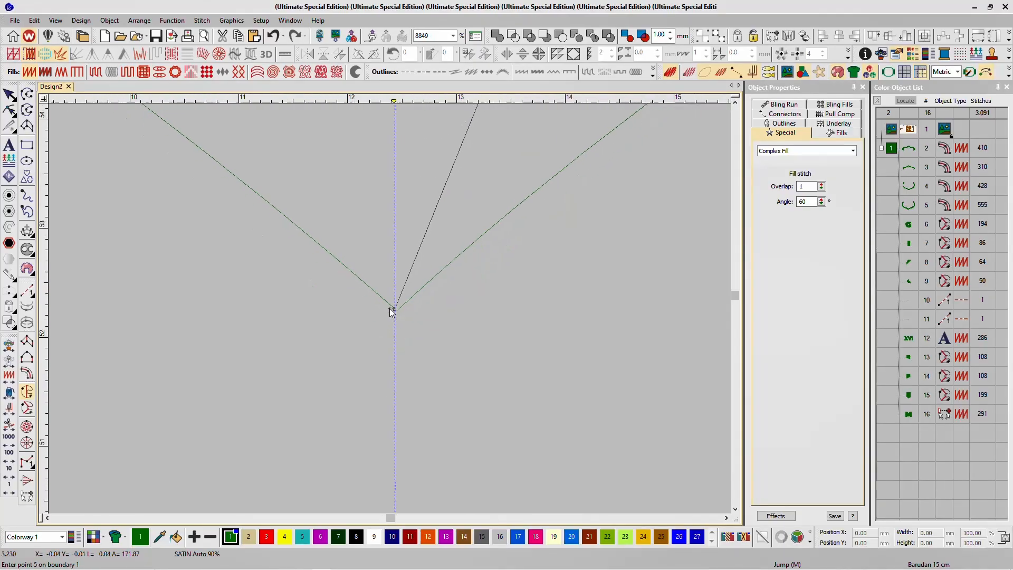
pyautogui.scroll(-1, 390, 313)
pyautogui.scroll(5, 398, 346)
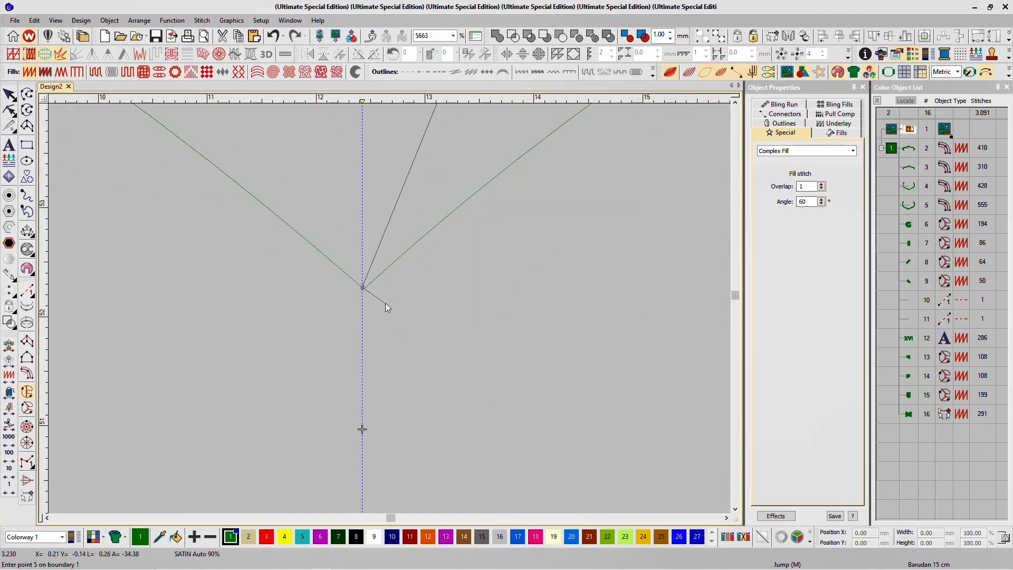
pyautogui.click(373, 284)
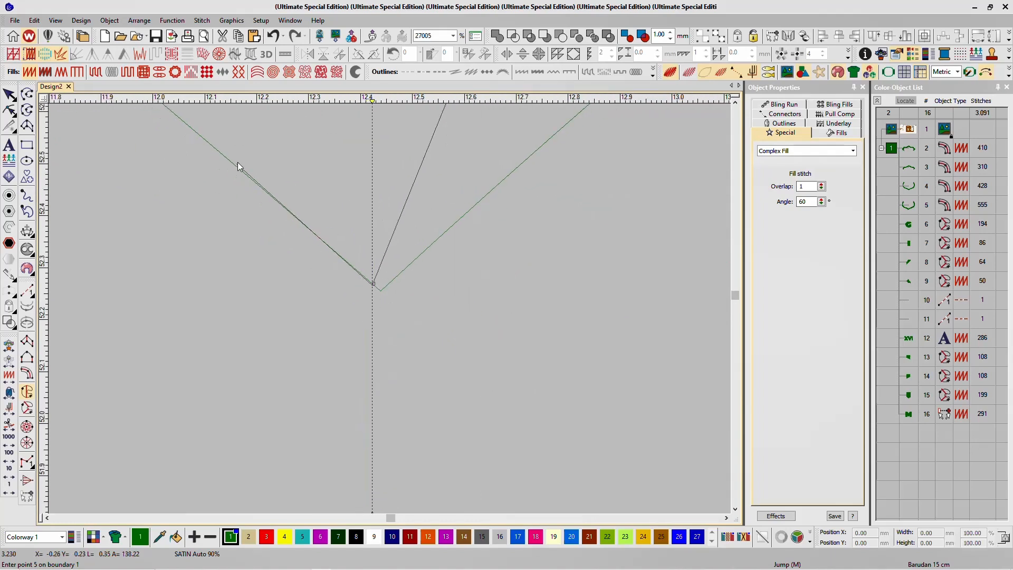
# - Continue the fill boundary from the bottom tip along the lower-left curve of the outer shield outline
pyautogui.scroll(-4, 230, 160)
pyautogui.click(362, 281)
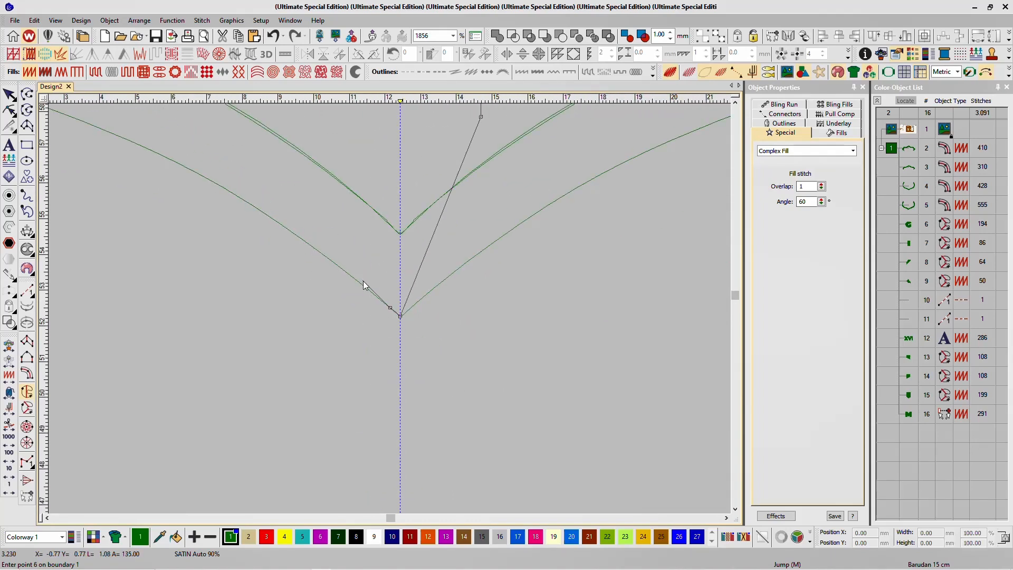
pyautogui.scroll(3, 361, 289)
pyautogui.click(362, 290)
pyautogui.click(138, 207)
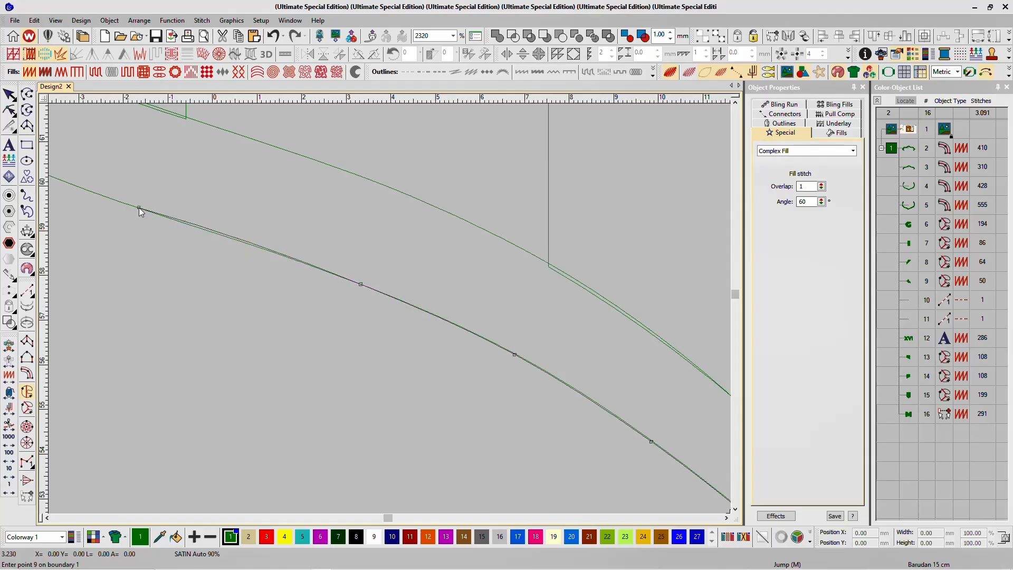
pyautogui.scroll(-4, 355, 321)
pyautogui.click(243, 252)
pyautogui.click(208, 182)
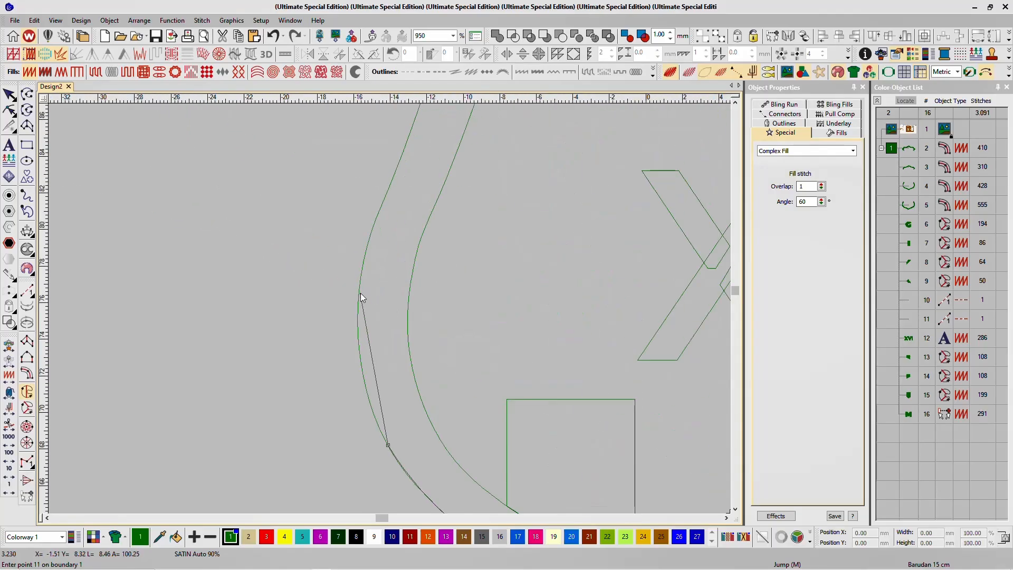
# - Continue the Complex Fill boundary up the shield's left side, through the concave neck beside the G, to the pointed upper-left tip
pyautogui.click(360, 293)
pyautogui.click(424, 154)
pyautogui.scroll(-2, 424, 154)
pyautogui.scroll(3, 389, 309)
pyautogui.click(386, 306)
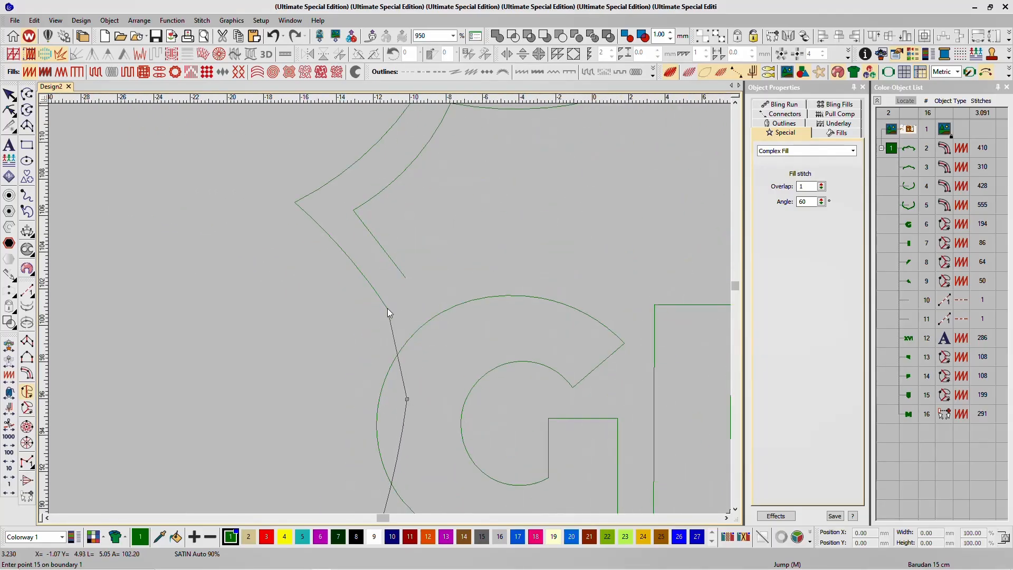
pyautogui.click(406, 398)
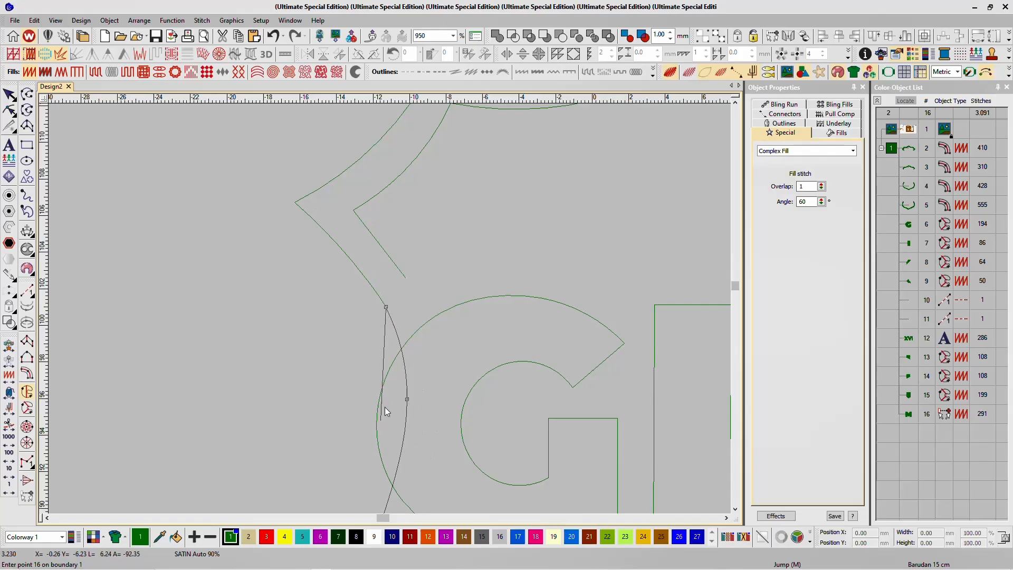
pyautogui.click(342, 248)
pyautogui.click(296, 202)
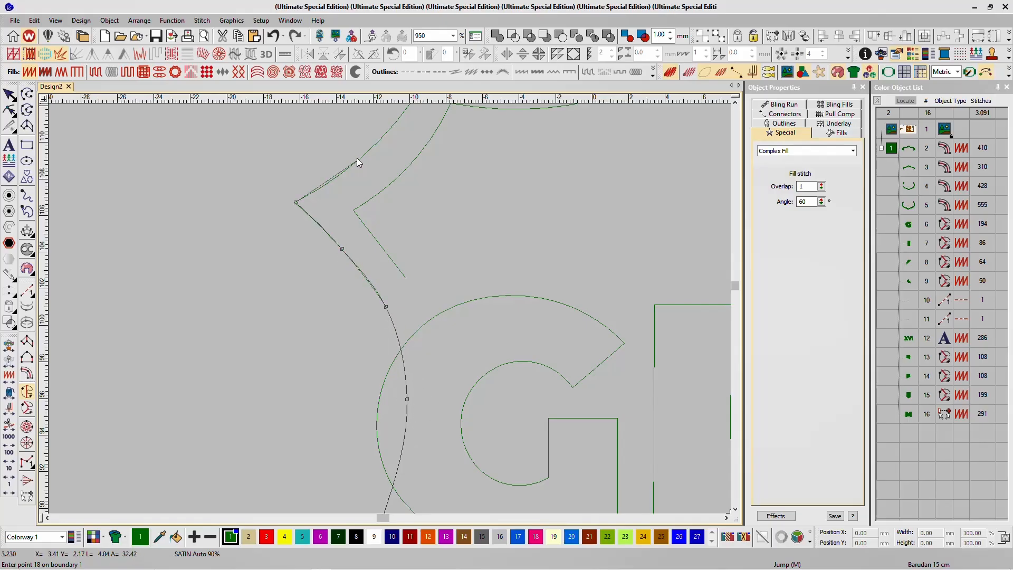
# - Trace the boundary from the left tip through the upper-left corner and along the top curve, finishing the half-shield Complex Fill
pyautogui.click(390, 129)
pyautogui.scroll(-2, 388, 128)
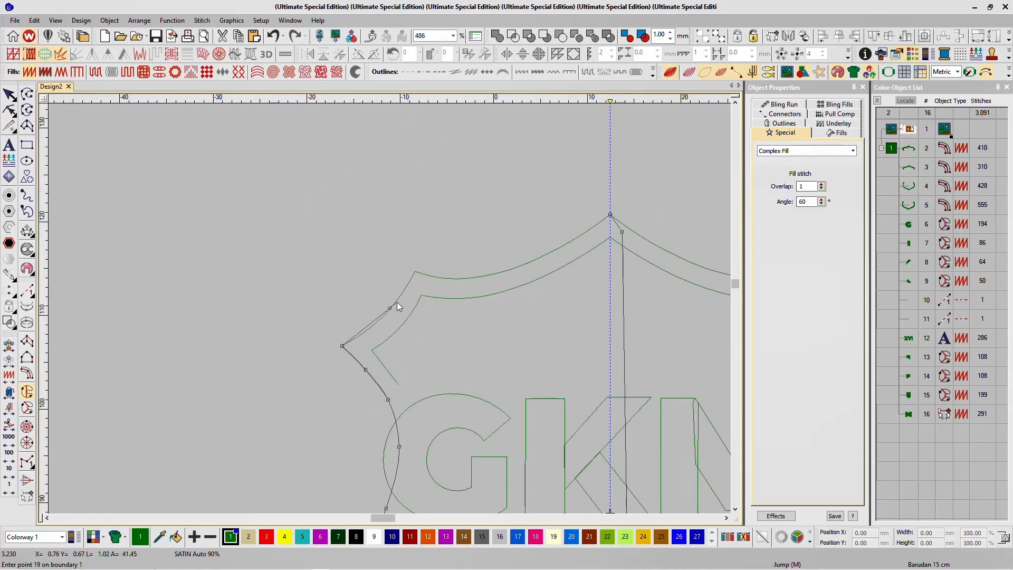
pyautogui.scroll(4, 397, 302)
pyautogui.click(447, 216)
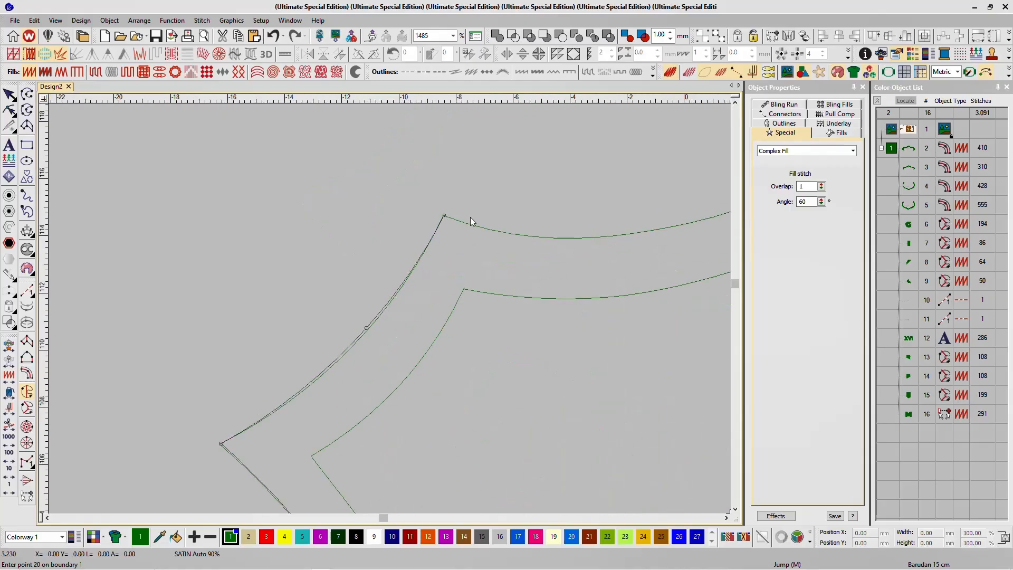
pyautogui.scroll(-1, 447, 270)
pyautogui.scroll(1, 448, 270)
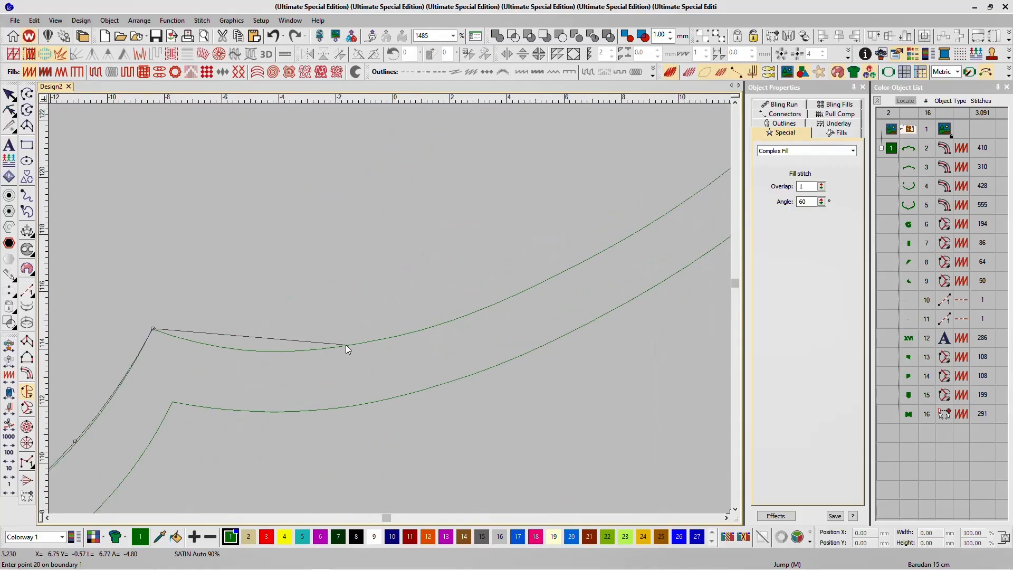
pyautogui.click(346, 345)
pyautogui.click(564, 271)
pyautogui.scroll(-2, 540, 302)
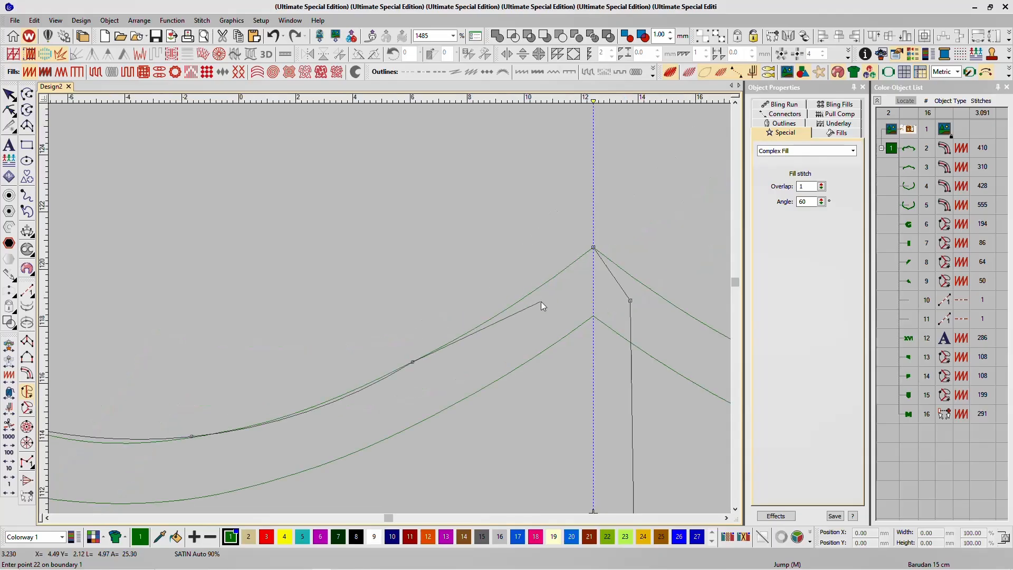
pyautogui.press('Return')
# - Mirror the half-shield fill horizontally about the vertical centre guide and merge the overlapping halves into one object
pyautogui.click(507, 53)
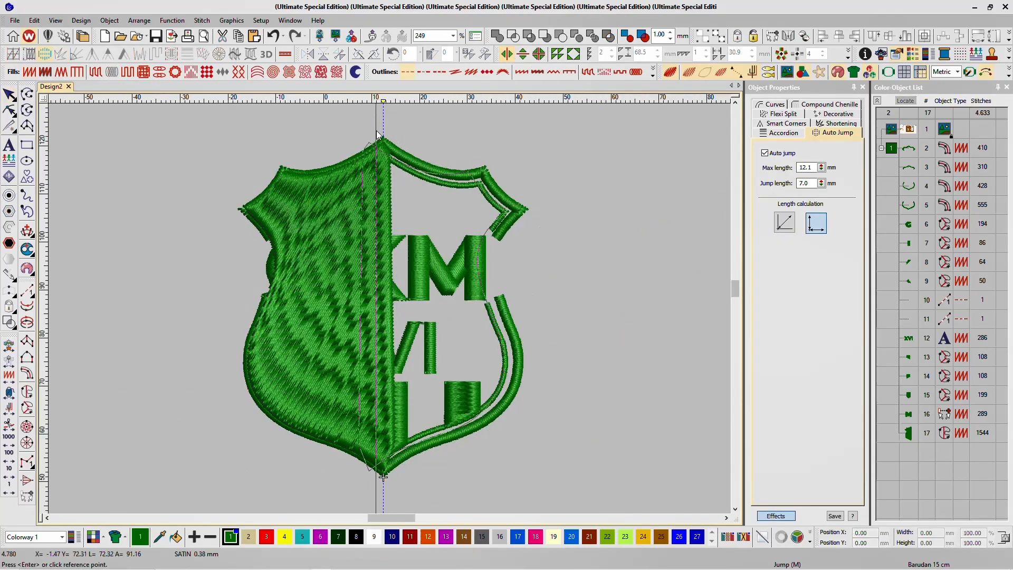
pyautogui.scroll(5, 390, 309)
pyautogui.scroll(2, 389, 308)
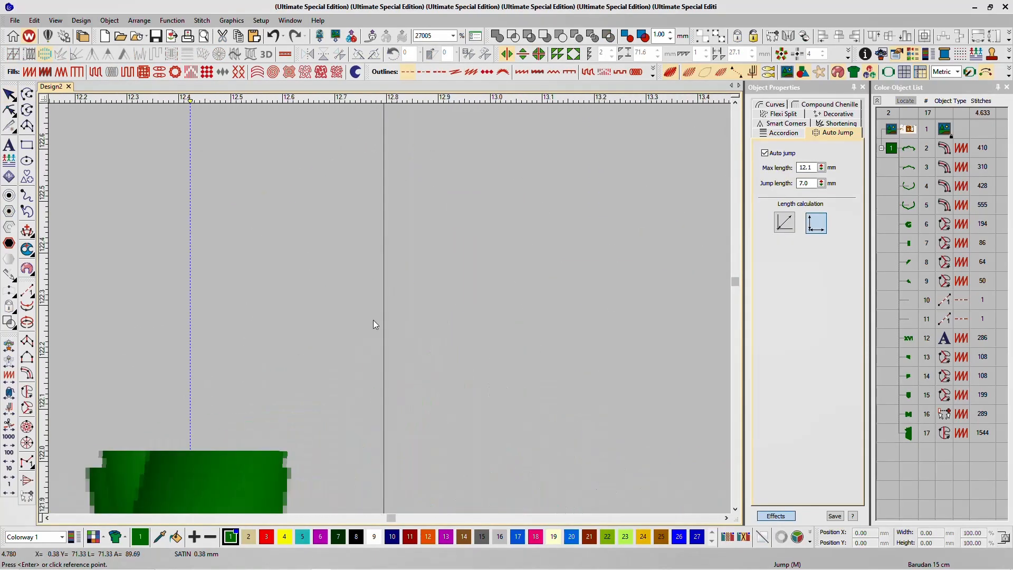
pyautogui.click(191, 388)
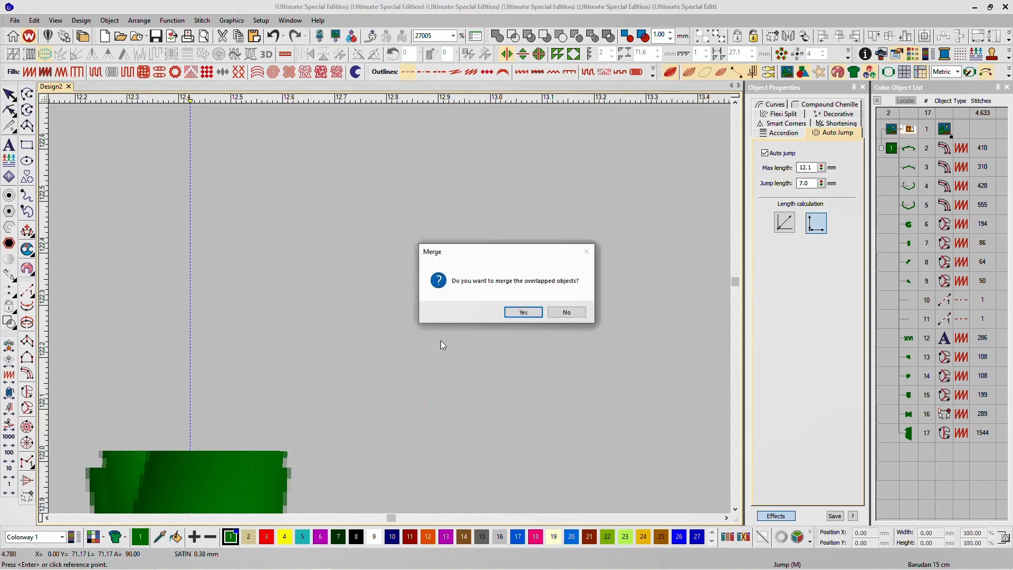
pyautogui.click(525, 312)
pyautogui.scroll(-6, 388, 315)
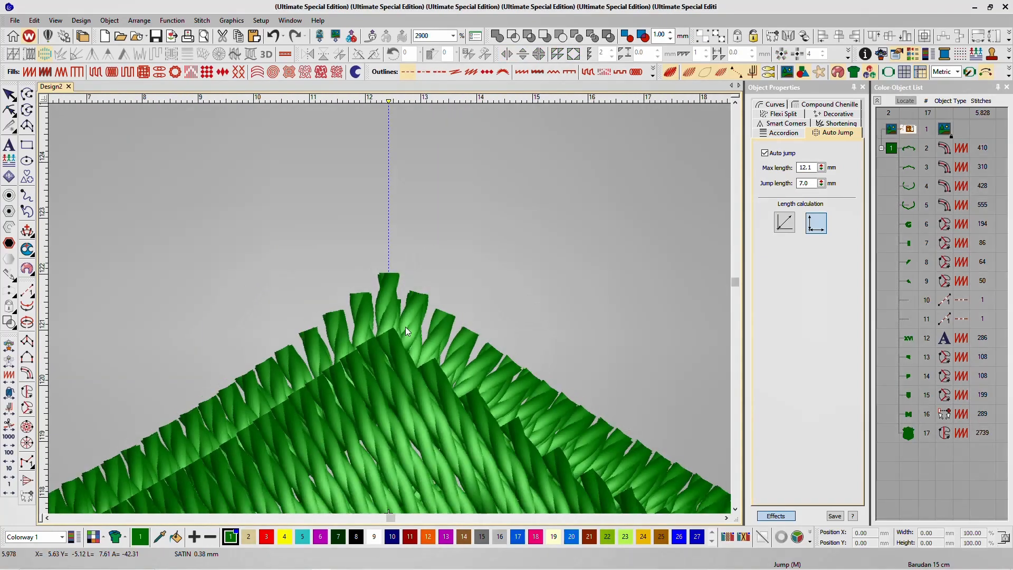
# - Convert the merged full-shield Complex Fill to a Satin outline and deselect it
pyautogui.click(403, 331)
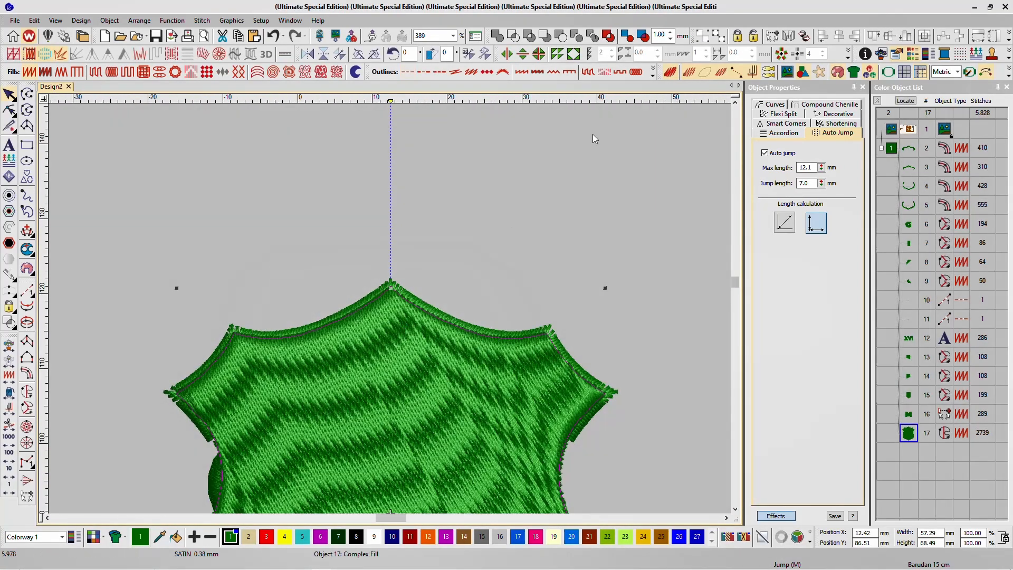
pyautogui.click(522, 72)
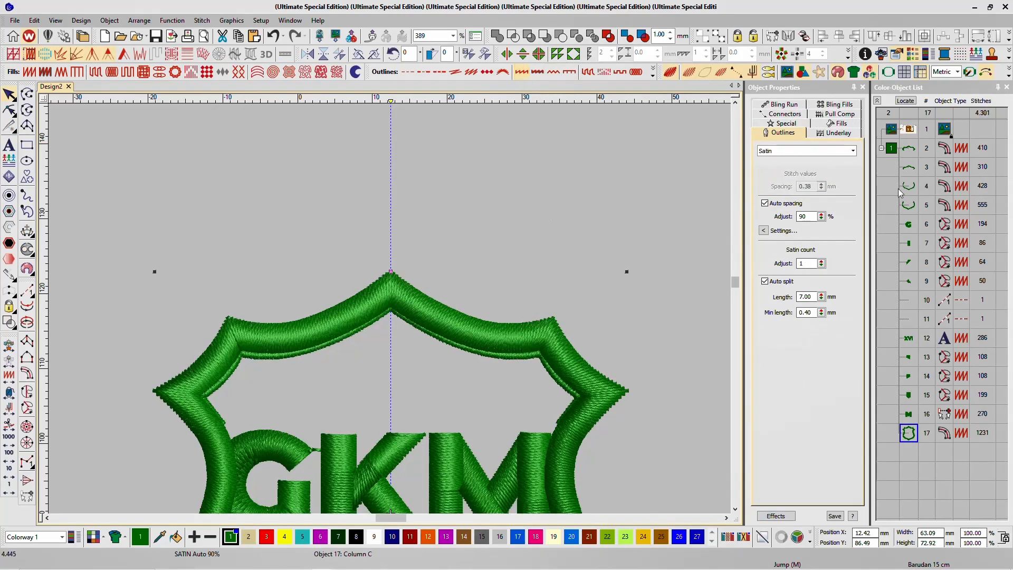
pyautogui.click(694, 173)
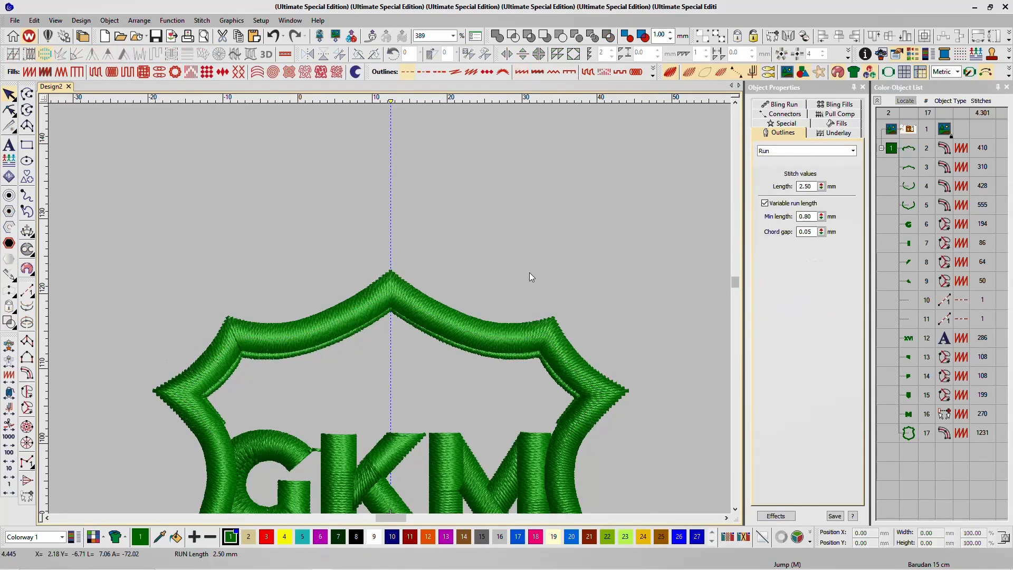
pyautogui.press('1')
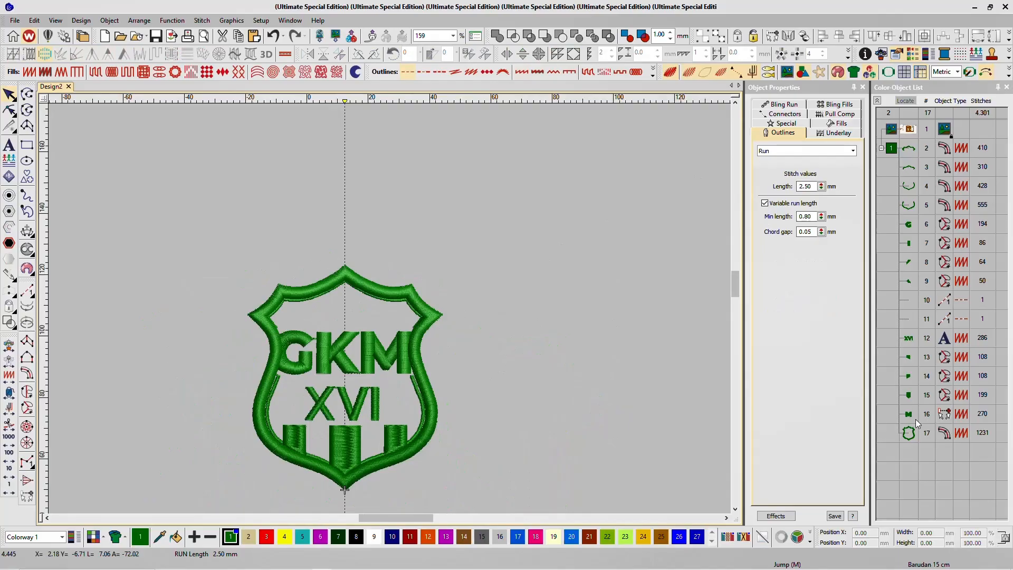
# - Set the new full-shield satin outline's column width to 1.95 mm
pyautogui.click(908, 433)
pyautogui.click(786, 123)
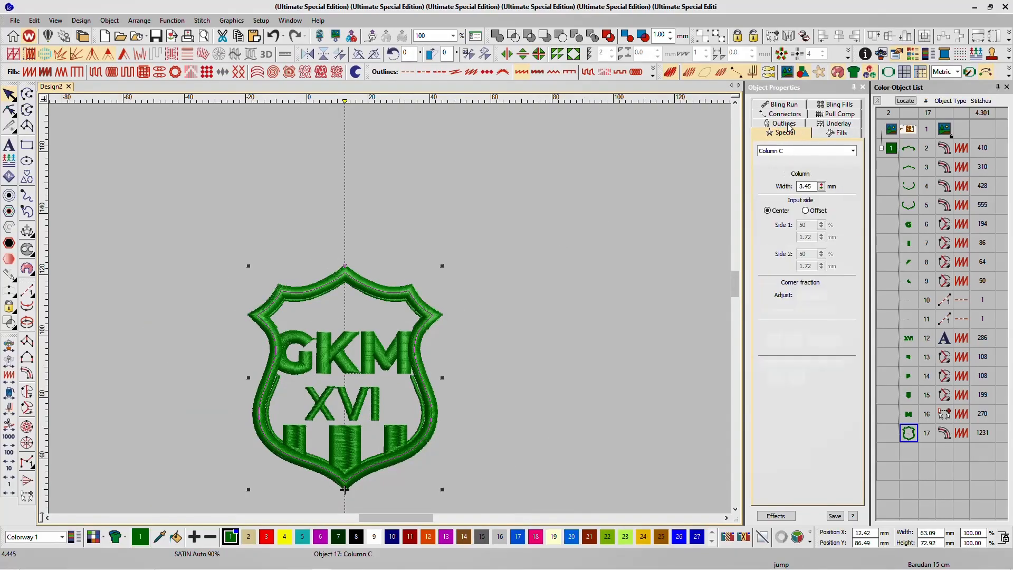
pyautogui.click(820, 186)
pyautogui.moveTo(770, 238); pyautogui.dragTo(770, 251)
pyautogui.scroll(4, 396, 308)
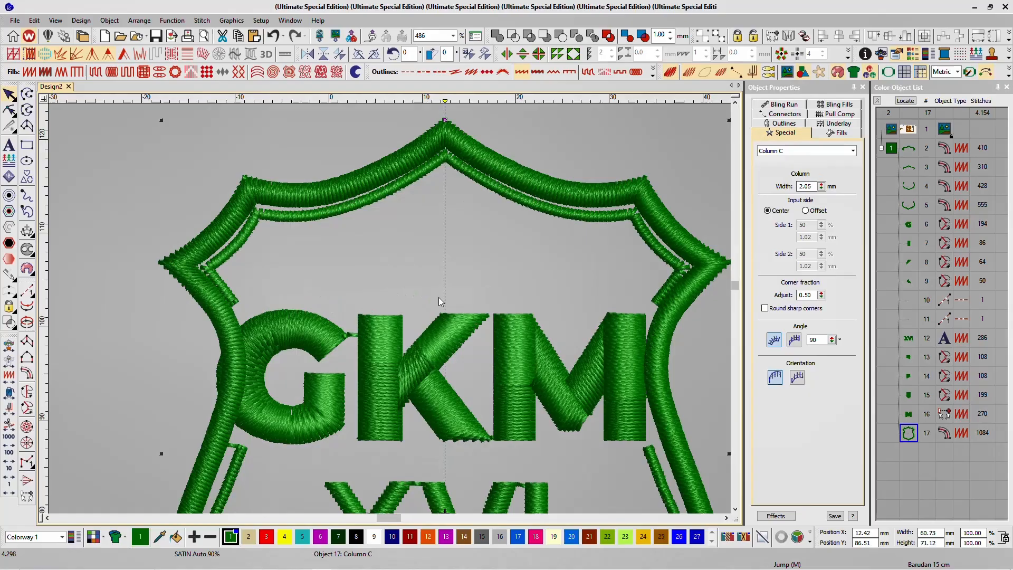
pyautogui.click(820, 186)
pyautogui.moveTo(770, 250); pyautogui.dragTo(769, 251)
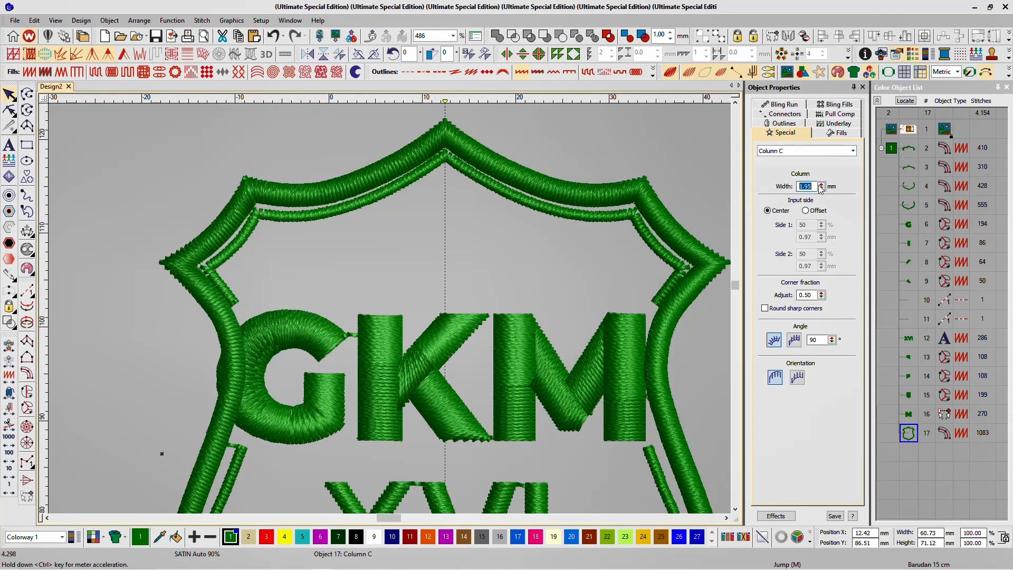
pyautogui.scroll(-3, 482, 255)
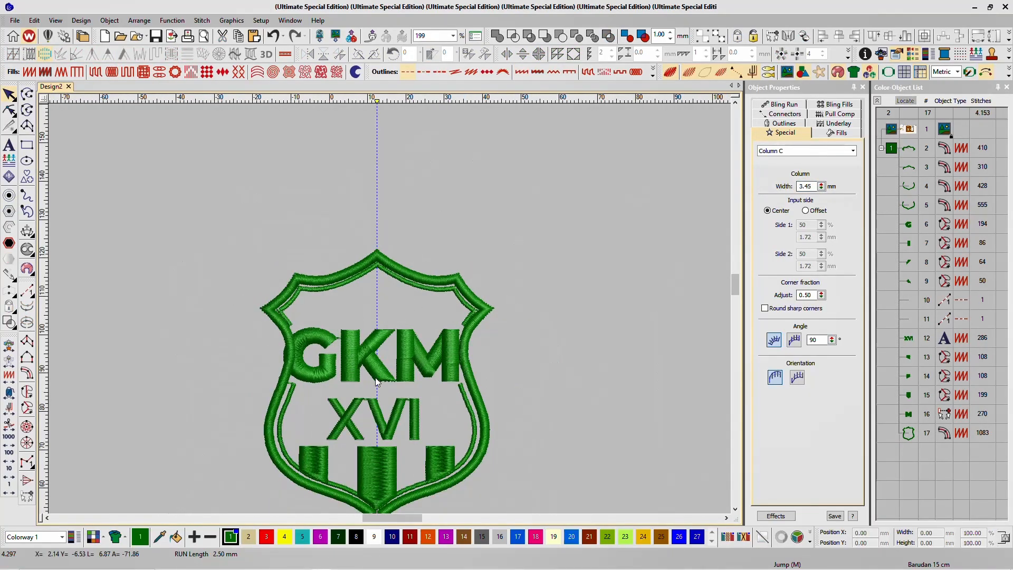
pyautogui.scroll(2, 375, 378)
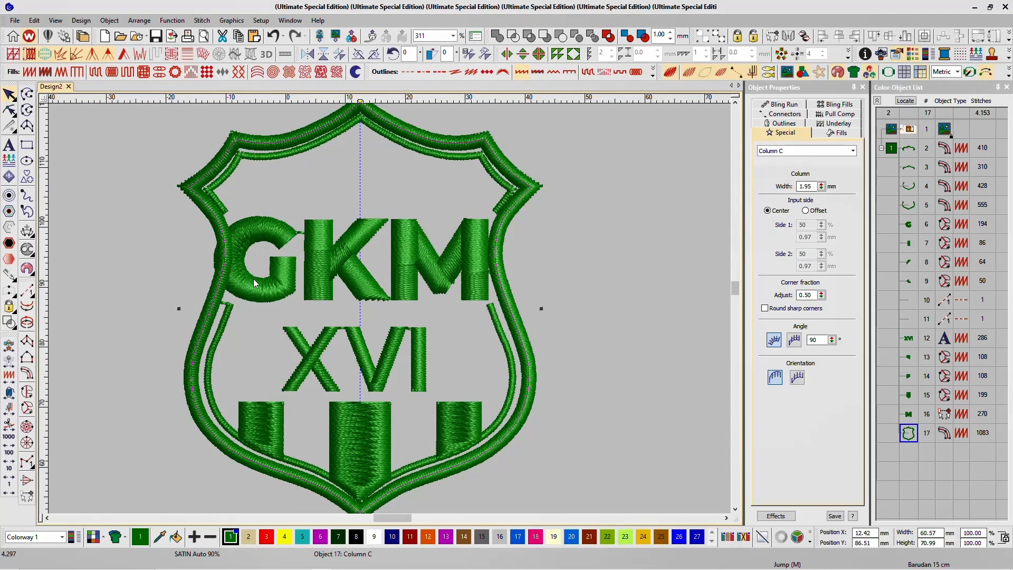
# - Create an offset of the full-shield outline at -2.00 mm spacing as a 1.00 mm wide Satin Column C in colour C10
pyautogui.click(9, 211)
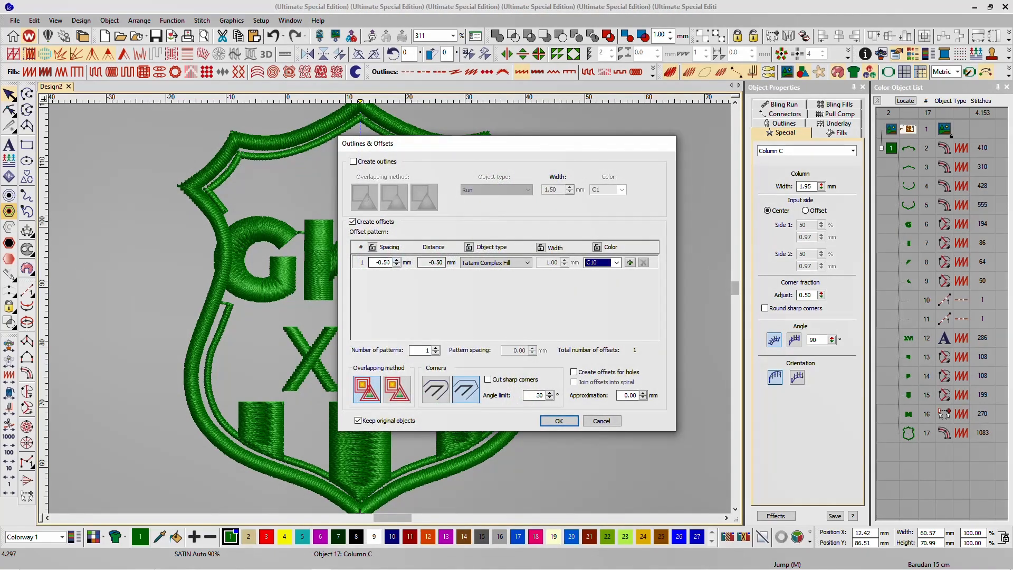
pyautogui.doubleClick(377, 262)
pyautogui.write('-2')
pyautogui.click(510, 262)
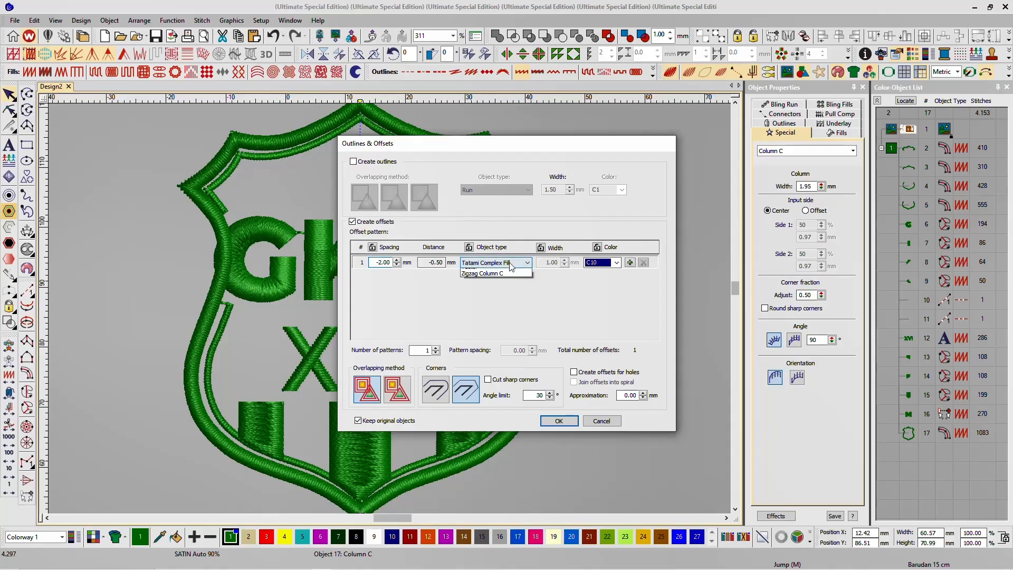
pyautogui.click(557, 303)
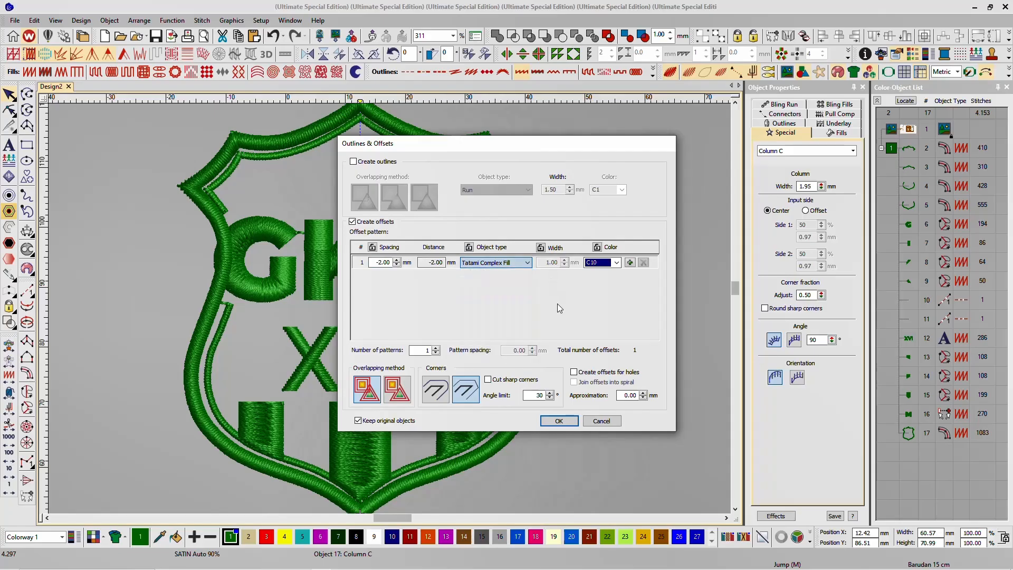
pyautogui.click(528, 263)
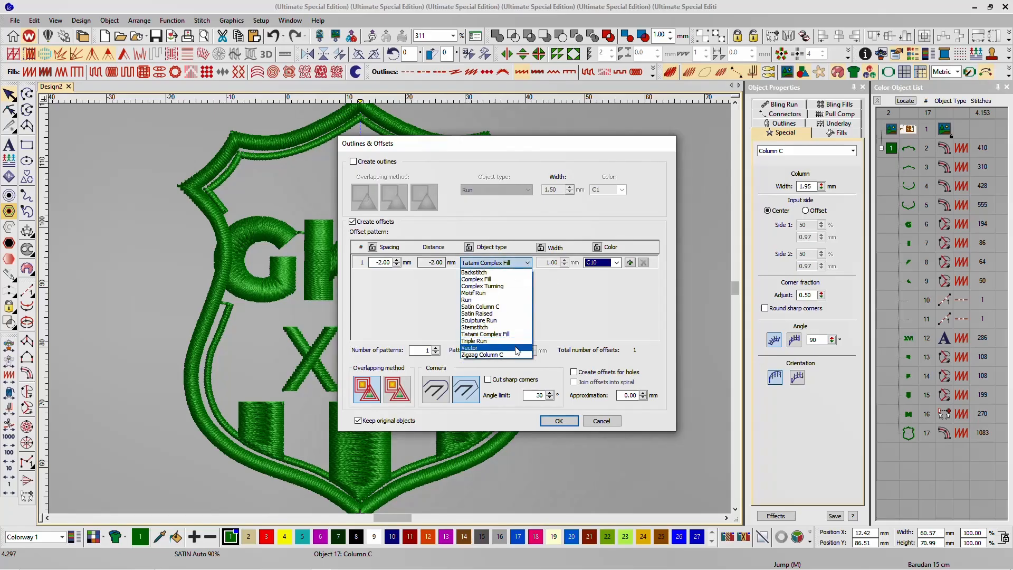
pyautogui.click(506, 307)
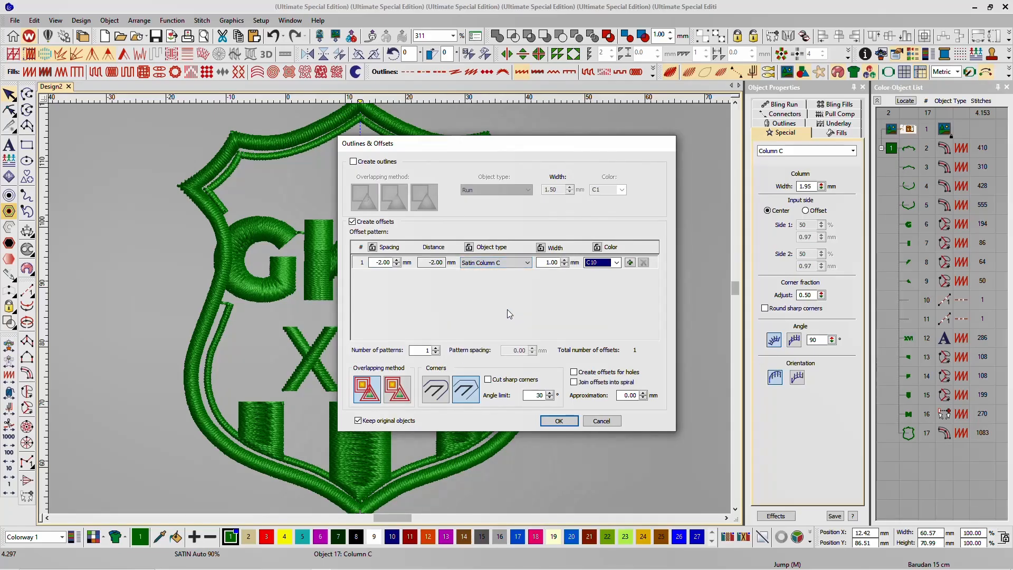
pyautogui.click(561, 420)
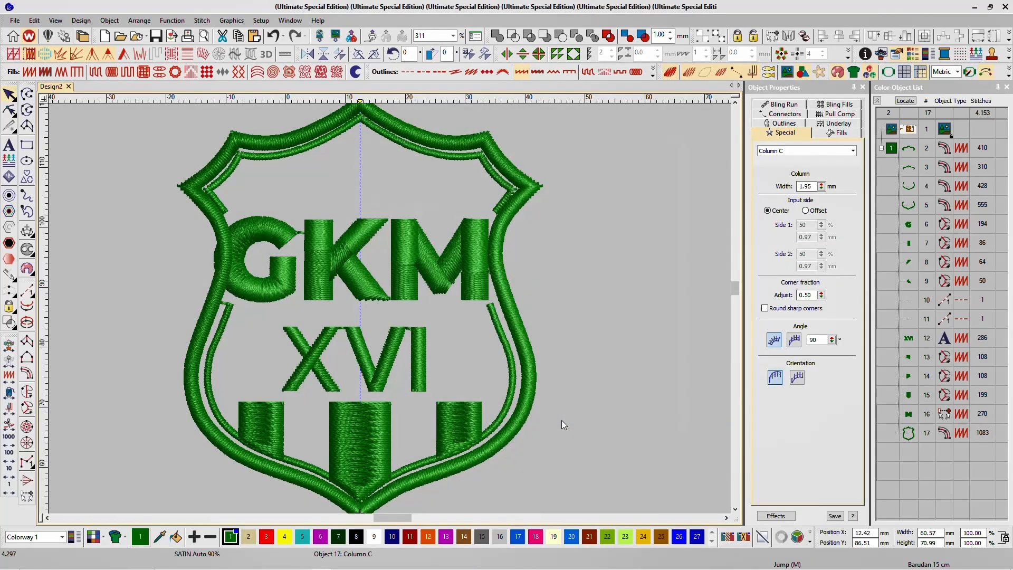
pyautogui.click(9, 94)
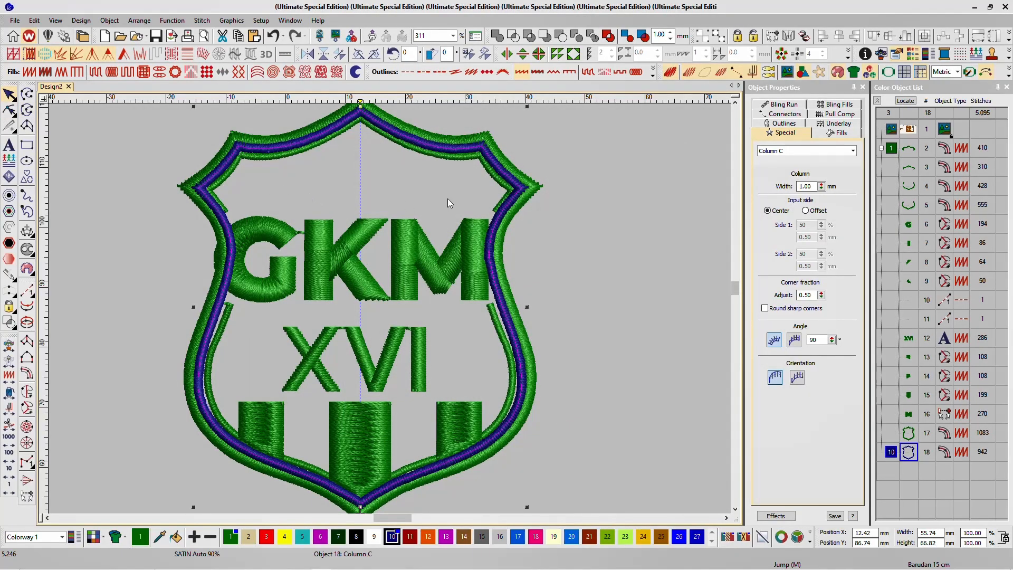
# - Delete the blue offset outline, keeping the green full-shield outline
pyautogui.click(9, 211)
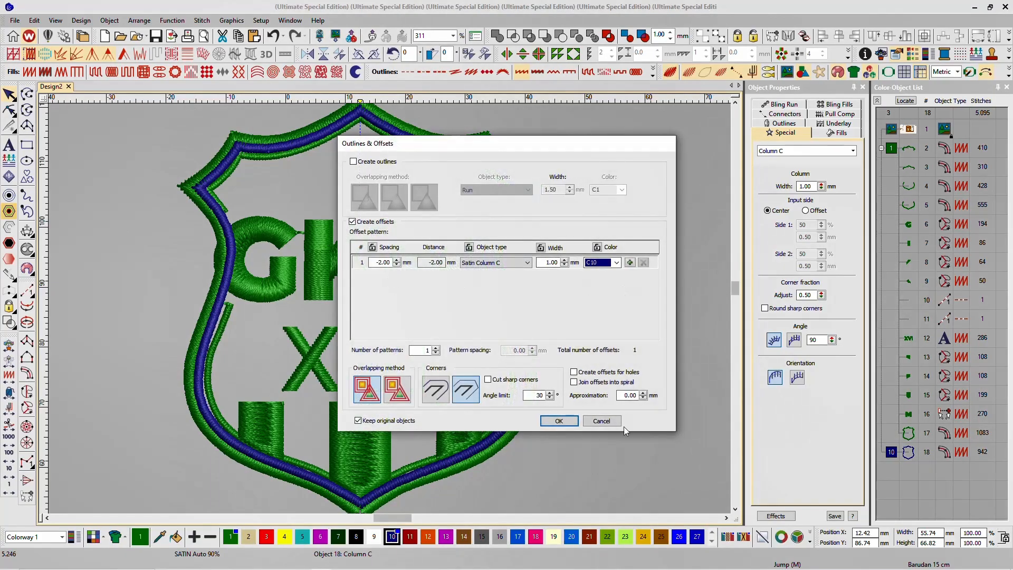
pyautogui.click(609, 425)
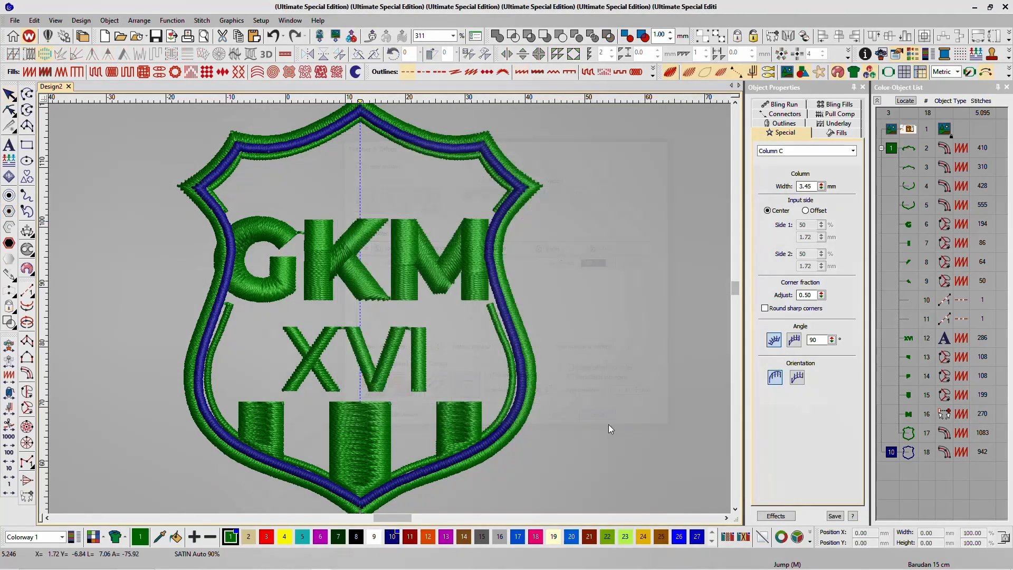
pyautogui.click(908, 453)
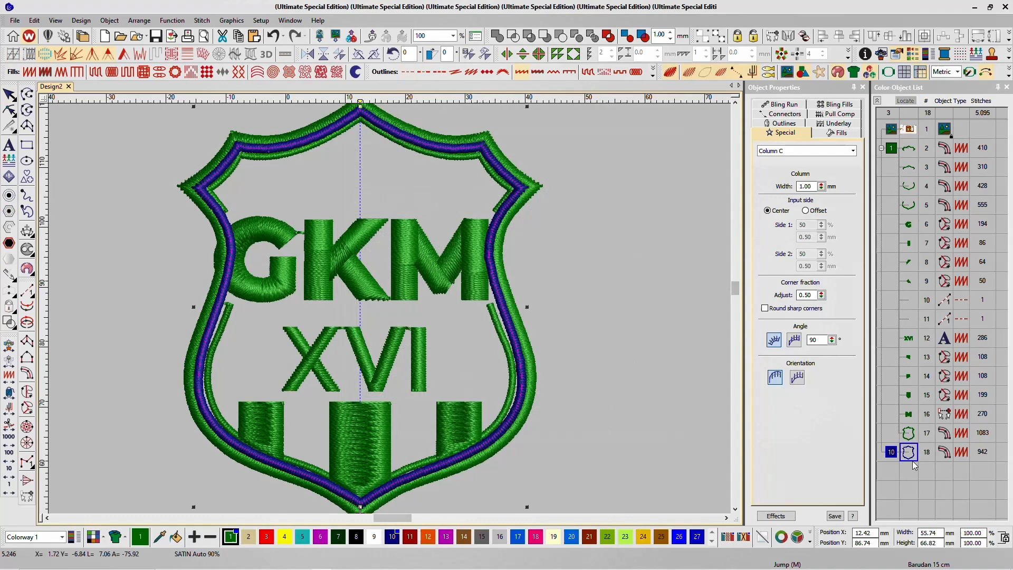
pyautogui.click(908, 434)
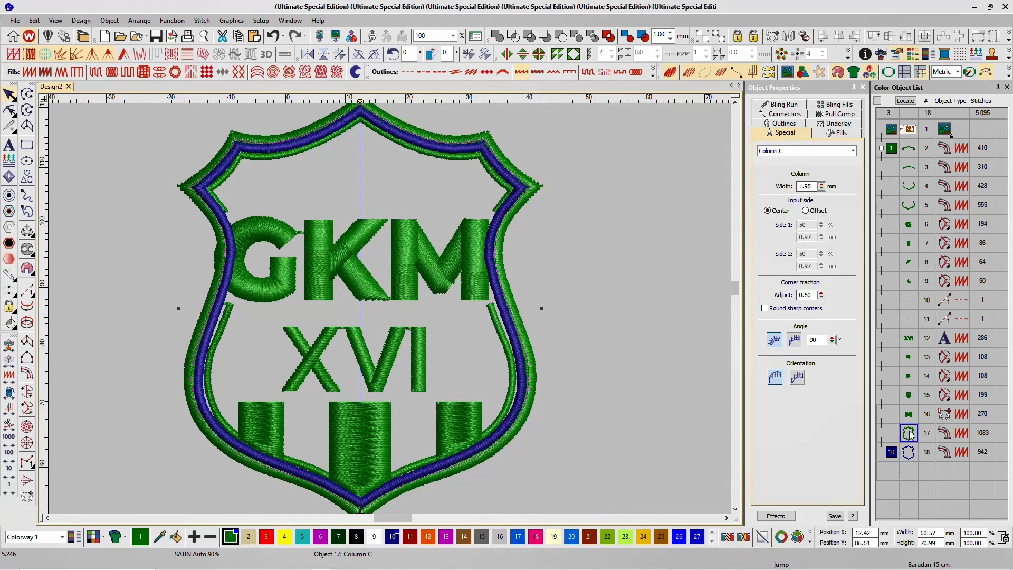
pyautogui.click(910, 449)
pyautogui.press('Delete')
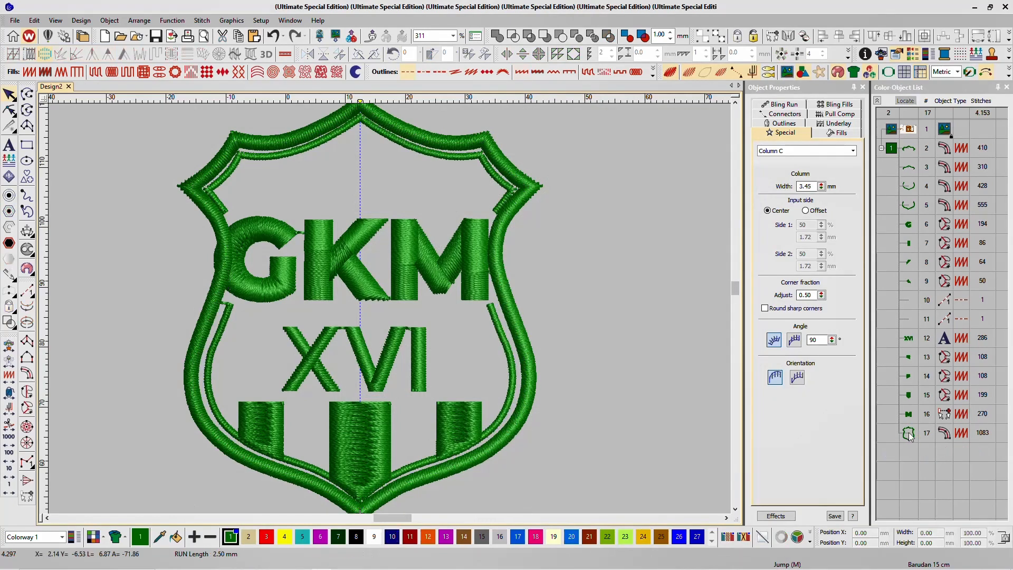
# - Create an offset of the full-shield outline at -3.5 mm spacing as a 1.00 mm wide Satin Column C in colour C10
pyautogui.click(9, 212)
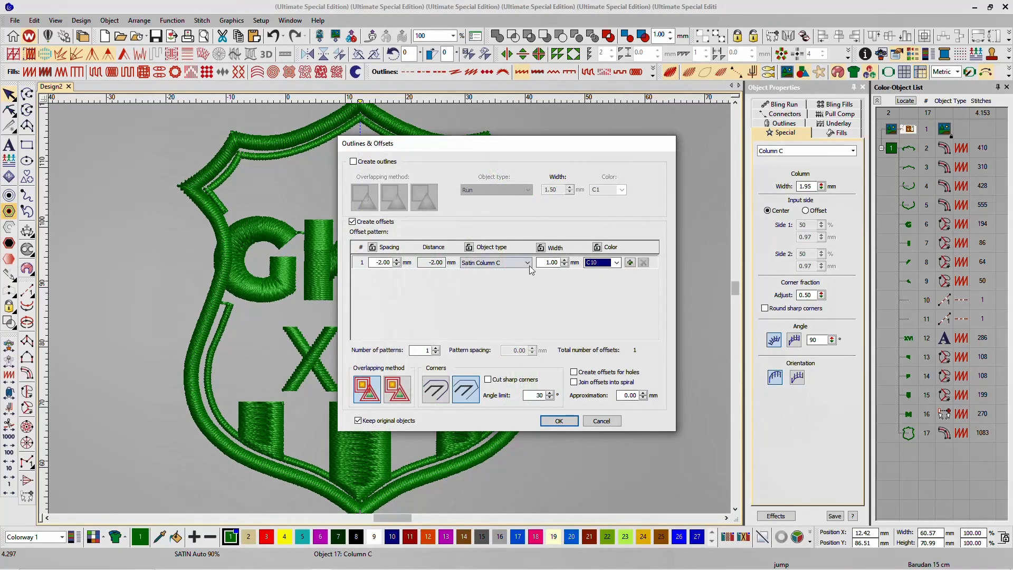
pyautogui.doubleClick(382, 262)
pyautogui.write('-3.5')
pyautogui.click(574, 420)
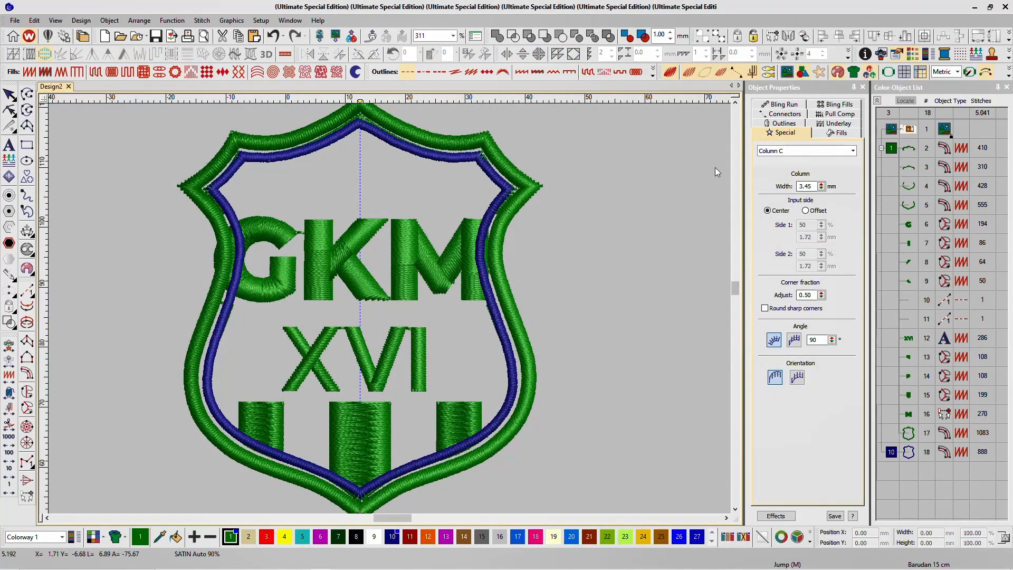
pyautogui.hscroll(-3, 577, 191)
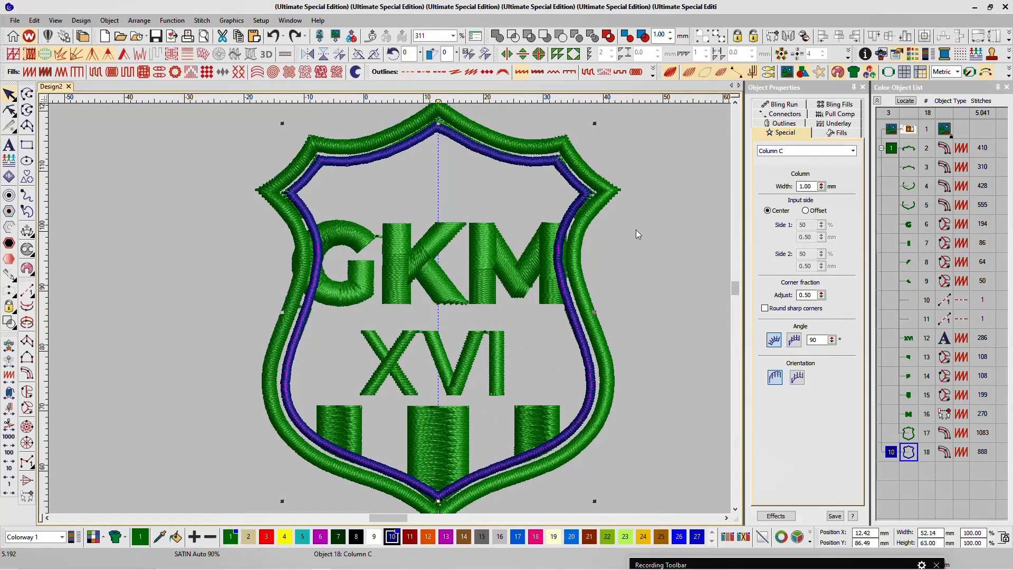
# - Examine how the full-shield outlines line up with the old border segments beside the letter G, with stitches hidden
pyautogui.click(561, 225)
pyautogui.keyDown('ctrl'); pyautogui.click(302, 237); pyautogui.keyUp('ctrl')
pyautogui.click(214, 236)
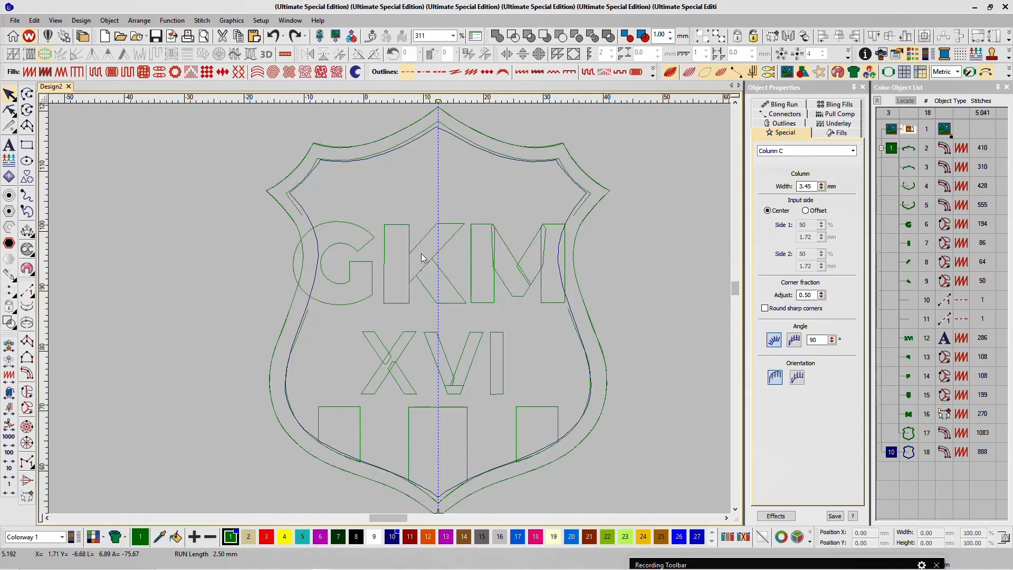
pyautogui.press('s')
pyautogui.scroll(4, 390, 312)
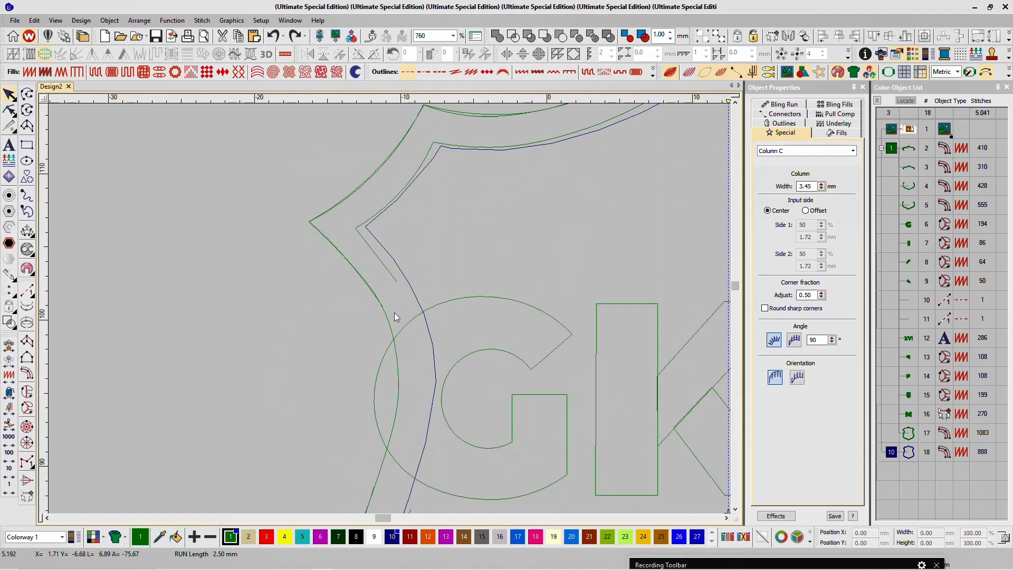
pyautogui.scroll(4, 394, 312)
pyautogui.click(381, 294)
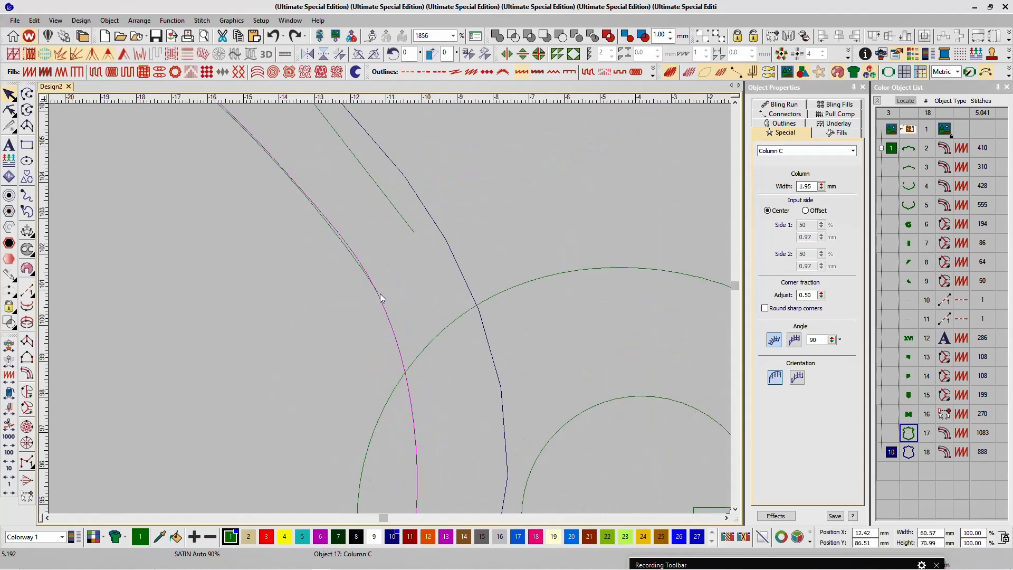
pyautogui.click(415, 233)
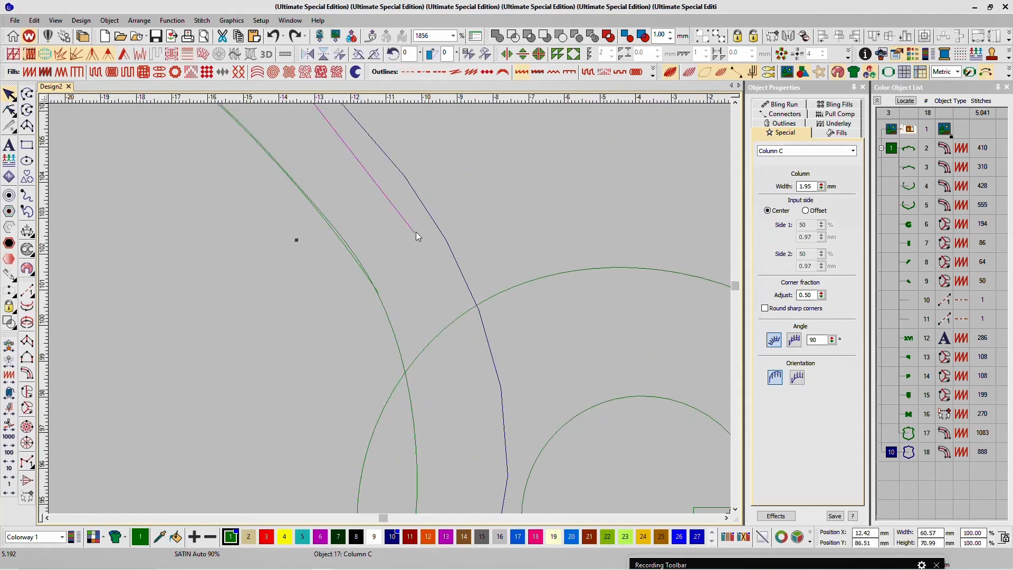
pyautogui.click(909, 434)
pyautogui.keyDown('shift'); pyautogui.click(908, 452); pyautogui.keyUp('shift')
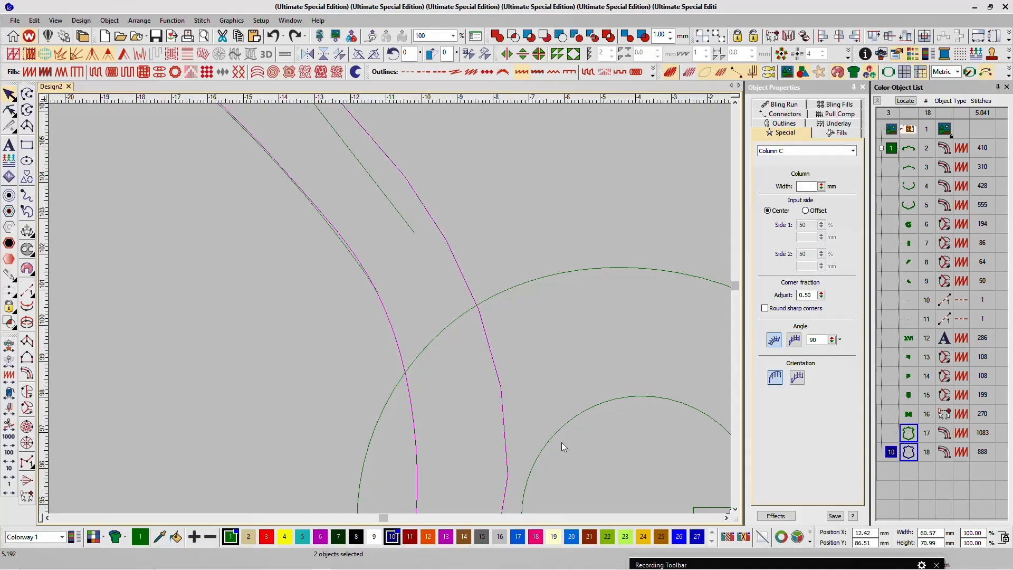
pyautogui.scroll(-5, 561, 442)
pyautogui.press('Delete')
pyautogui.scroll(-3, 375, 324)
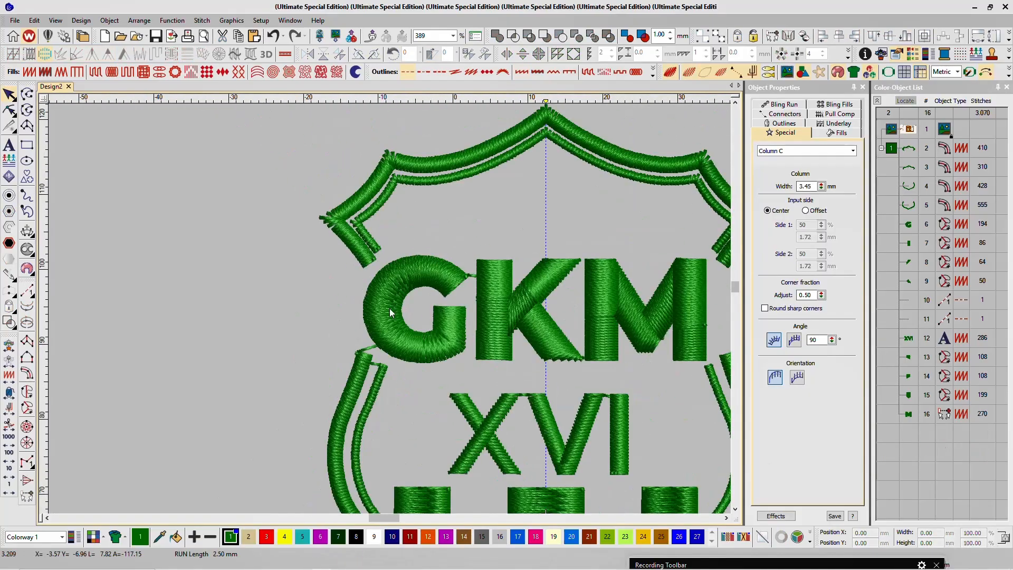
pyautogui.click(274, 36)
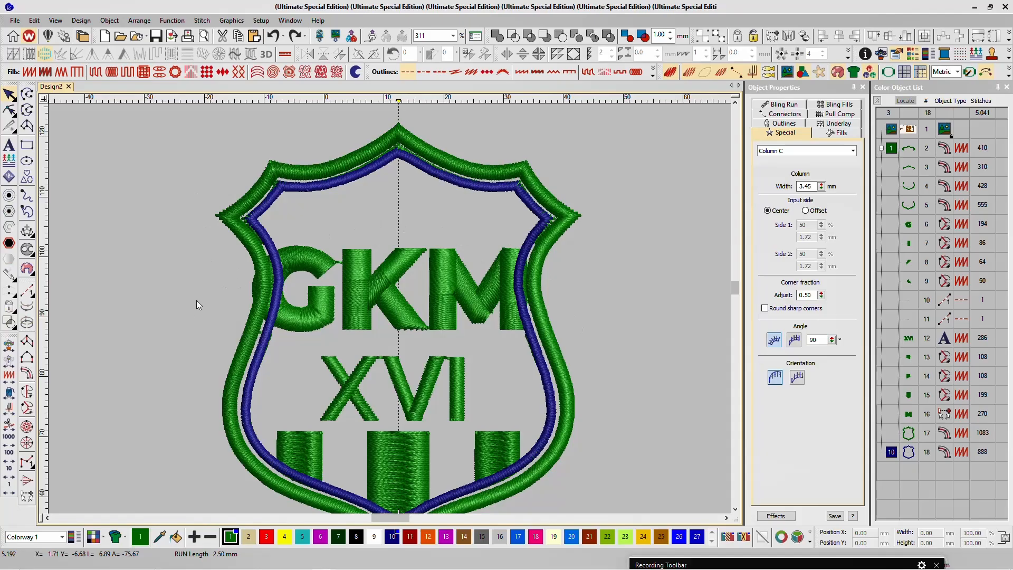
# - Recolour both full-shield outlines, the outer and the inner offset, with red colour 3
pyautogui.keyDown('shift'); pyautogui.click(908, 451); pyautogui.keyUp('shift')
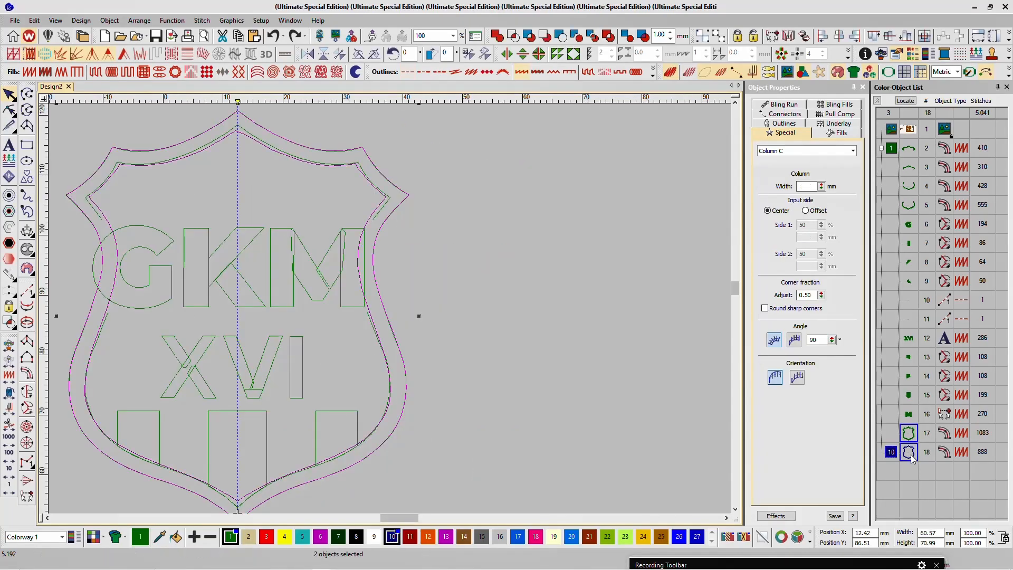
pyautogui.click(267, 535)
pyautogui.click(464, 243)
# - Start a Knife curve crossing both red outlines on each side of the shield at the lower ends of the old upper border
pyautogui.scroll(3, 390, 308)
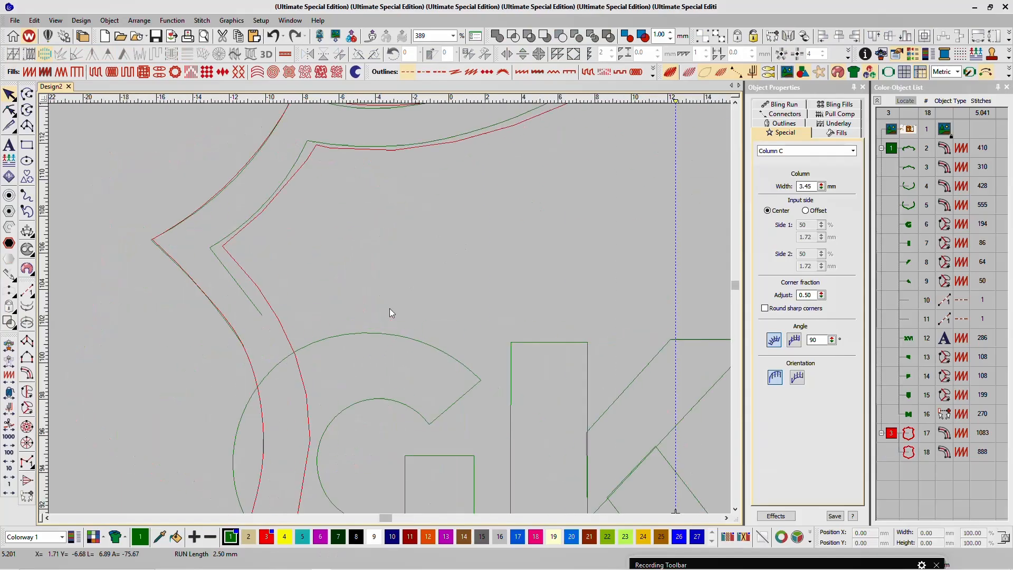
pyautogui.scroll(-1, 302, 337)
pyautogui.click(9, 125)
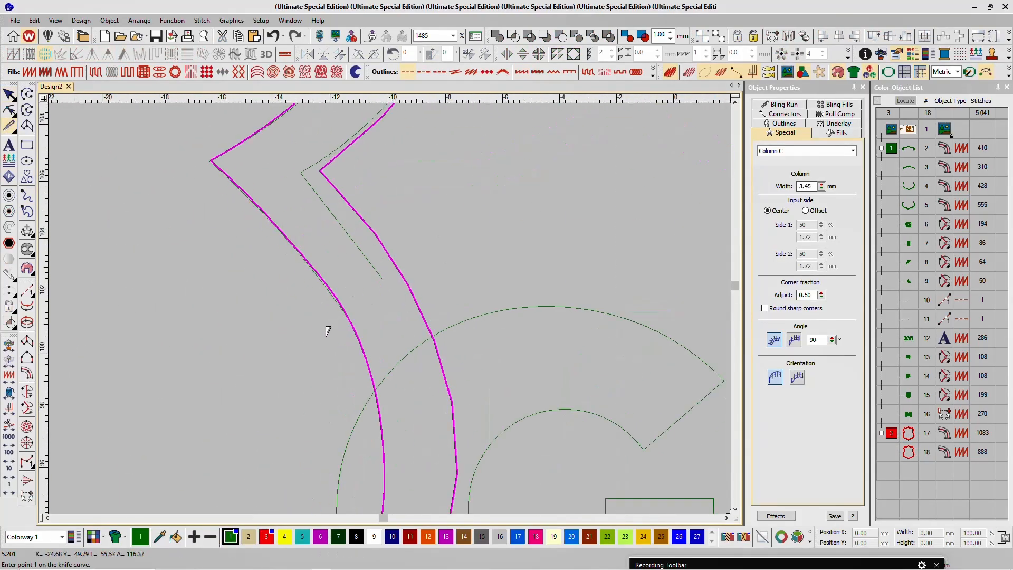
pyautogui.scroll(3, 332, 327)
pyautogui.scroll(3, 385, 316)
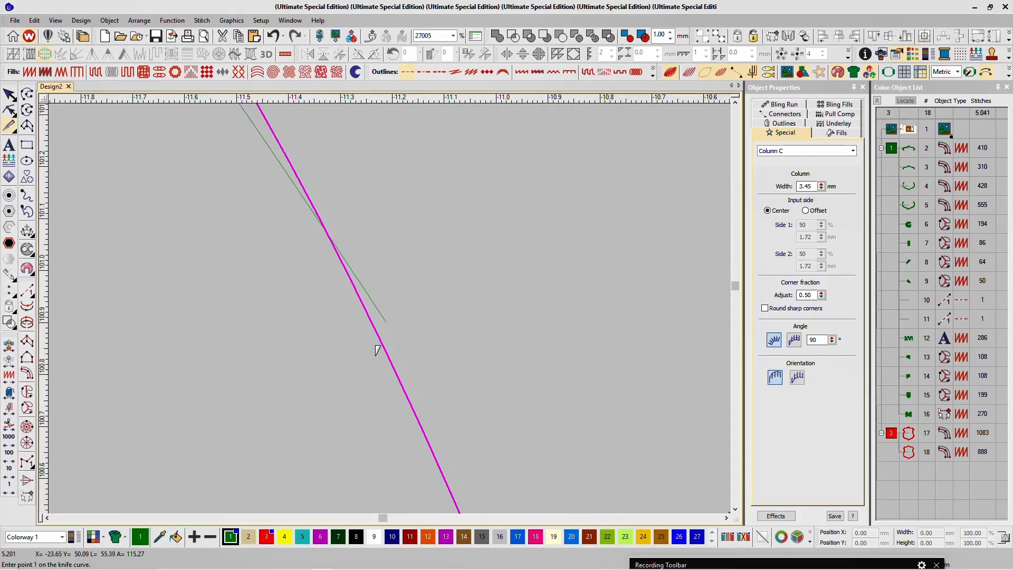
pyautogui.click(356, 378)
pyautogui.click(409, 278)
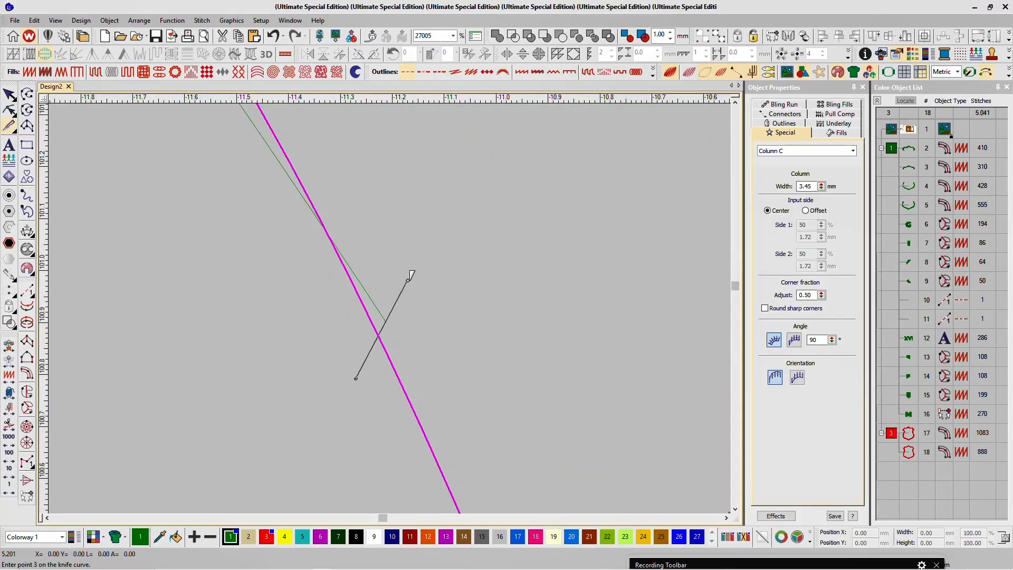
pyautogui.scroll(-4, 411, 274)
pyautogui.click(463, 169)
pyautogui.scroll(-2, 395, 303)
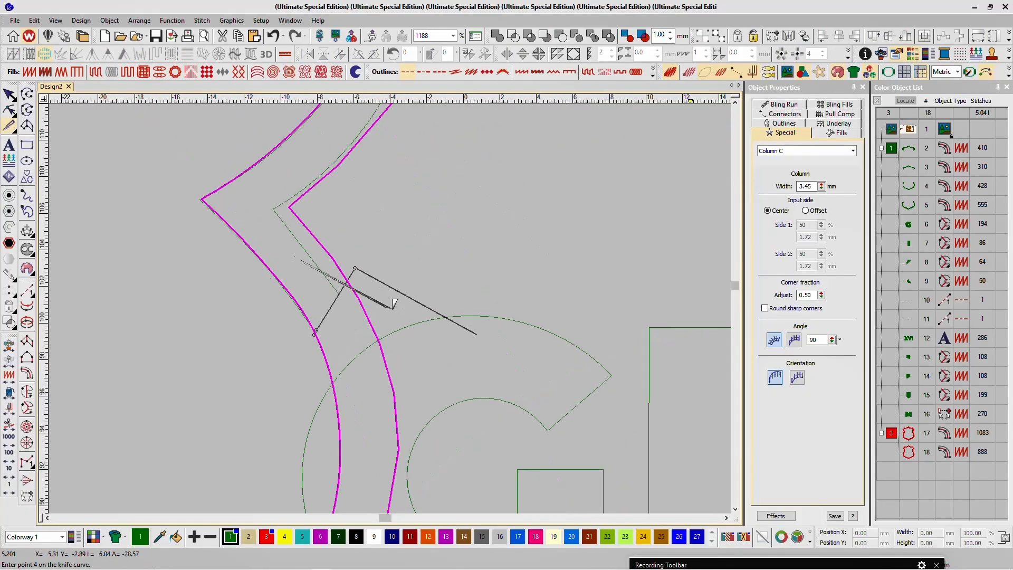
pyautogui.scroll(-2, 392, 307)
pyautogui.scroll(3, 527, 306)
pyautogui.click(325, 257)
pyautogui.click(407, 305)
pyautogui.click(477, 454)
# - Continue the Knife curve across both red outlines at the upper ends of the old lower border on each side, completing the cut
pyautogui.scroll(-3, 477, 455)
pyautogui.scroll(3, 389, 307)
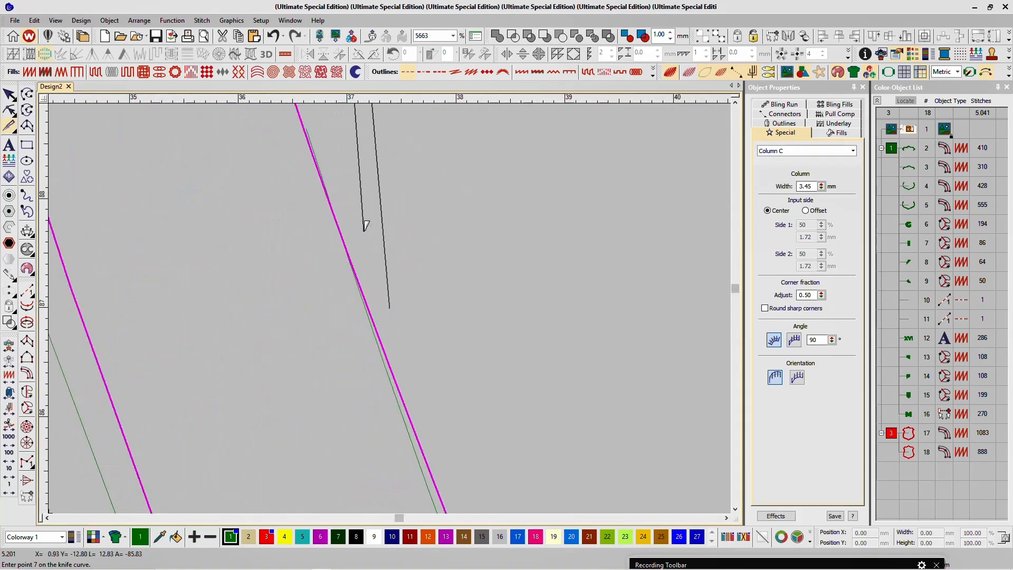
pyautogui.click(414, 332)
pyautogui.scroll(-2, 413, 332)
pyautogui.click(232, 388)
pyautogui.scroll(-2, 233, 389)
pyautogui.scroll(2, 429, 287)
pyautogui.click(371, 275)
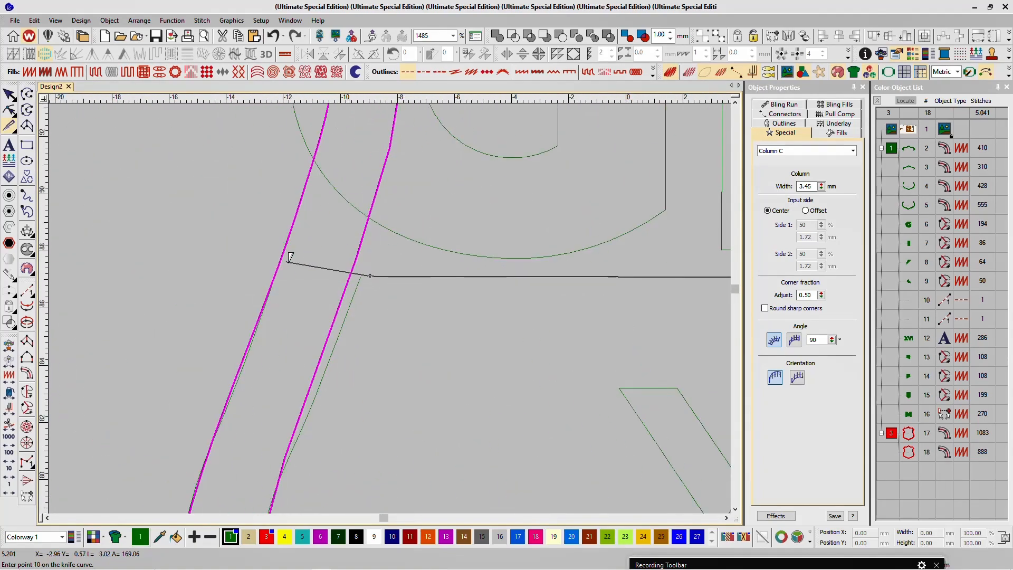
pyautogui.scroll(2, 316, 222)
pyautogui.click(342, 189)
pyautogui.press('Return')
pyautogui.scroll(-2, 390, 308)
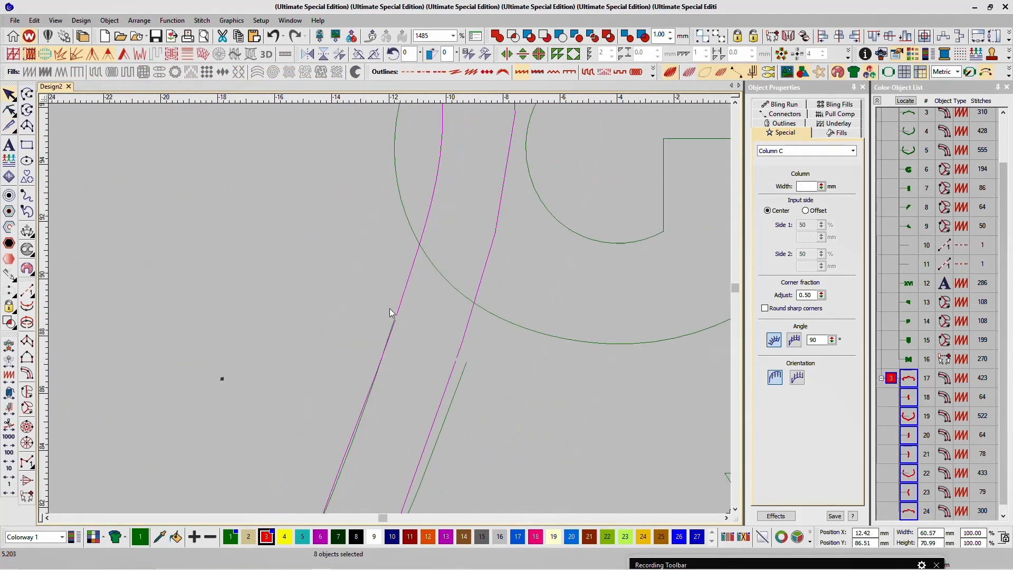
# - Delete the four short red column pieces that cross the gaps on both sides of the GKM lettering
pyautogui.scroll(-2, 389, 308)
pyautogui.click(375, 271)
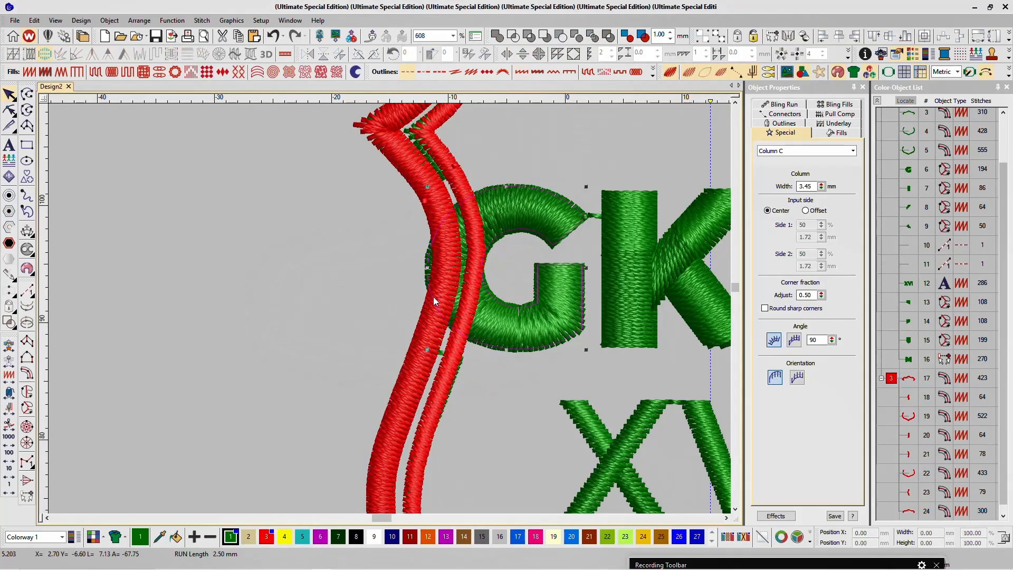
pyautogui.click(444, 325)
pyautogui.click(908, 397)
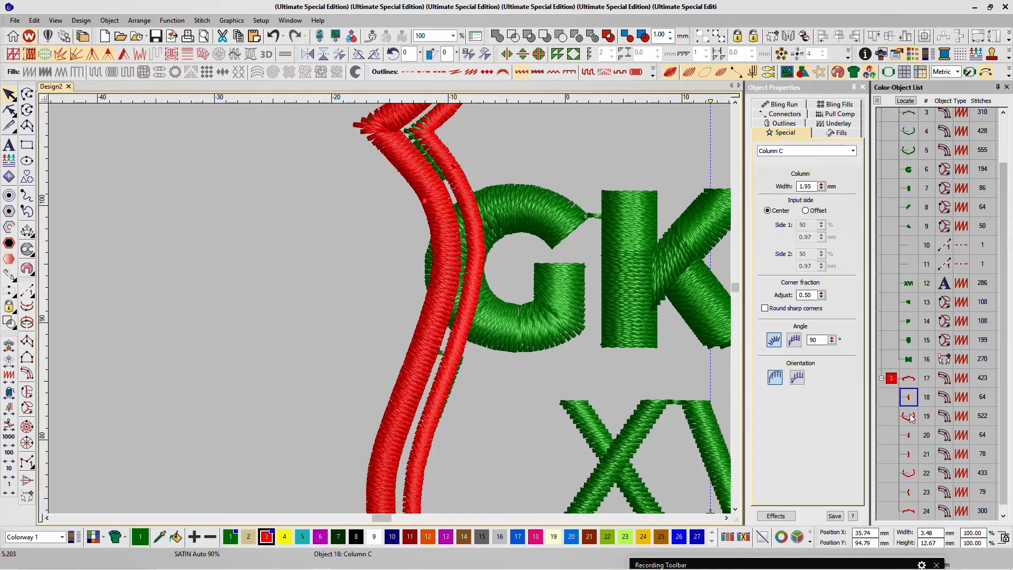
pyautogui.keyDown('ctrl'); pyautogui.click(908, 435); pyautogui.keyUp('ctrl')
pyautogui.keyDown('ctrl'); pyautogui.click(911, 453); pyautogui.keyUp('ctrl')
pyautogui.keyDown('ctrl'); pyautogui.click(908, 492); pyautogui.keyUp('ctrl')
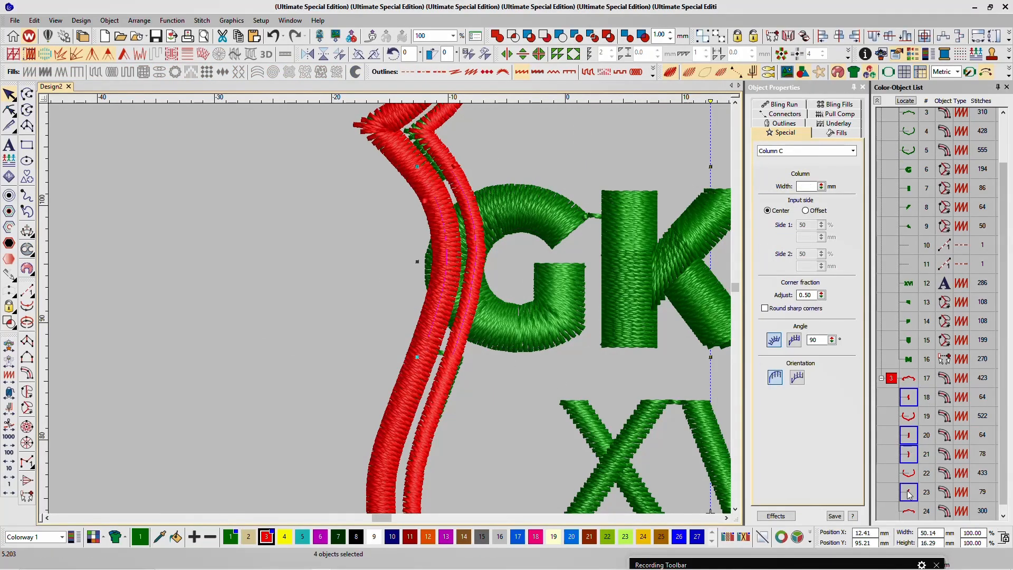
pyautogui.press('Delete')
# - Delete the four old green border segments lying under the red shield outlines
pyautogui.press('0')
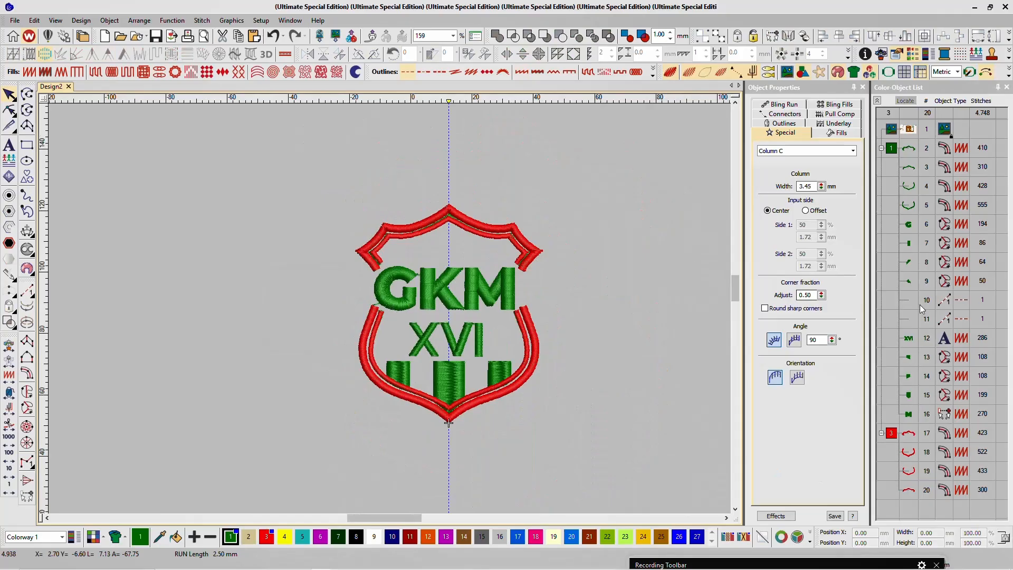
pyautogui.click(908, 150)
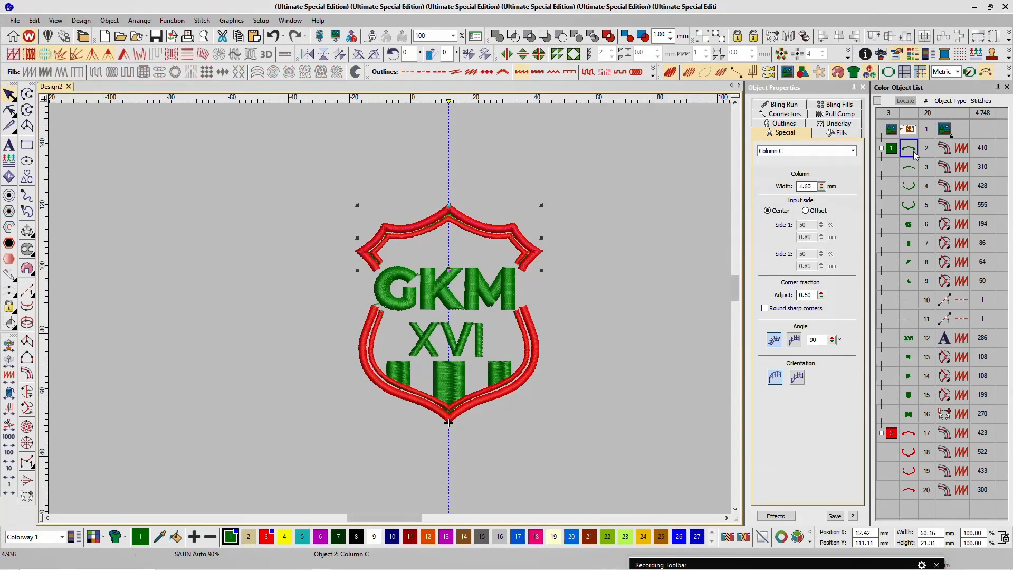
pyautogui.keyDown('shift'); pyautogui.click(907, 211); pyautogui.keyUp('shift')
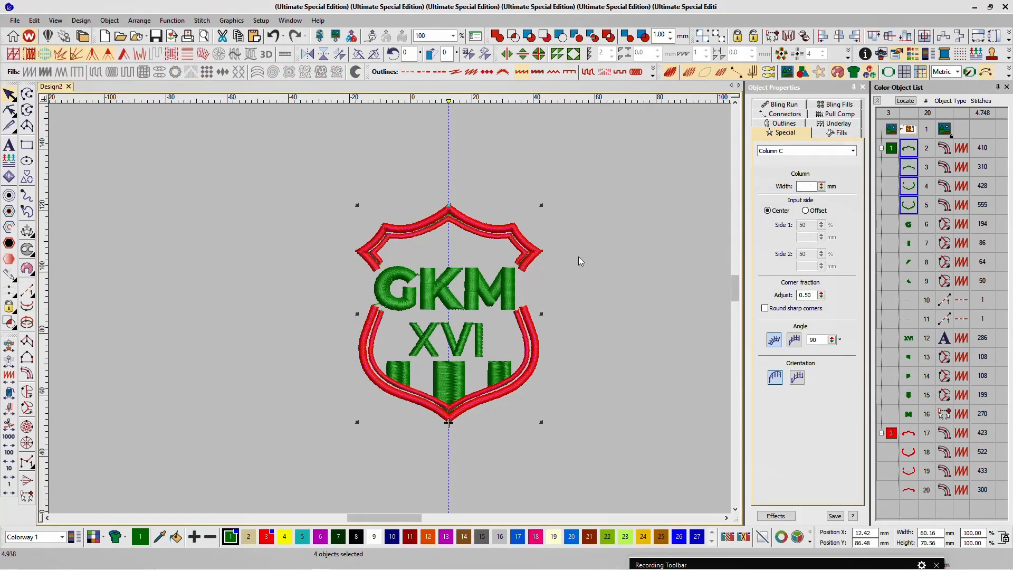
pyautogui.press('Delete')
# - Move the four red border columns ahead of the green objects in the stitching sequence
pyautogui.click(890, 357)
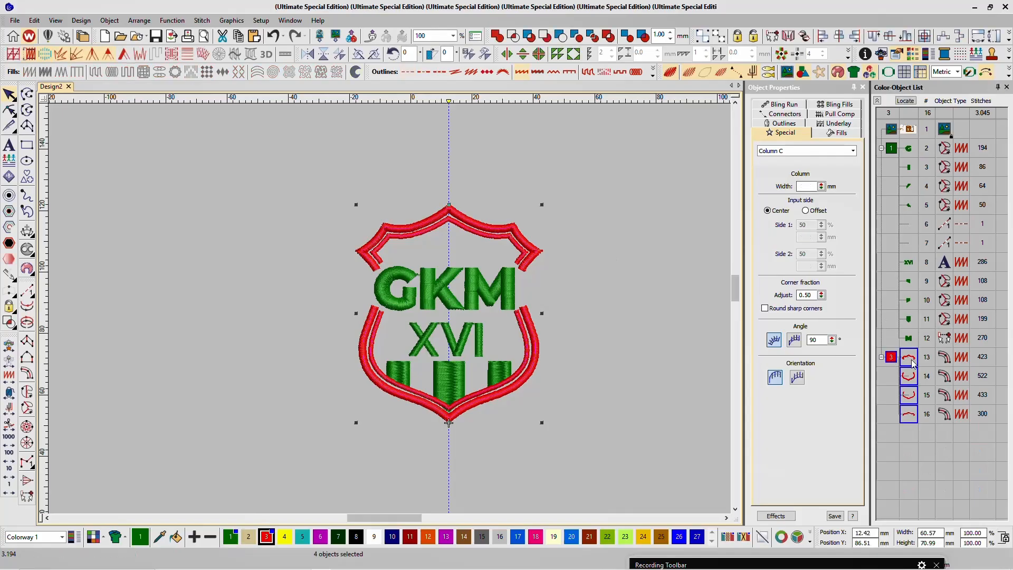
pyautogui.moveTo(908, 150); pyautogui.dragTo(908, 145)
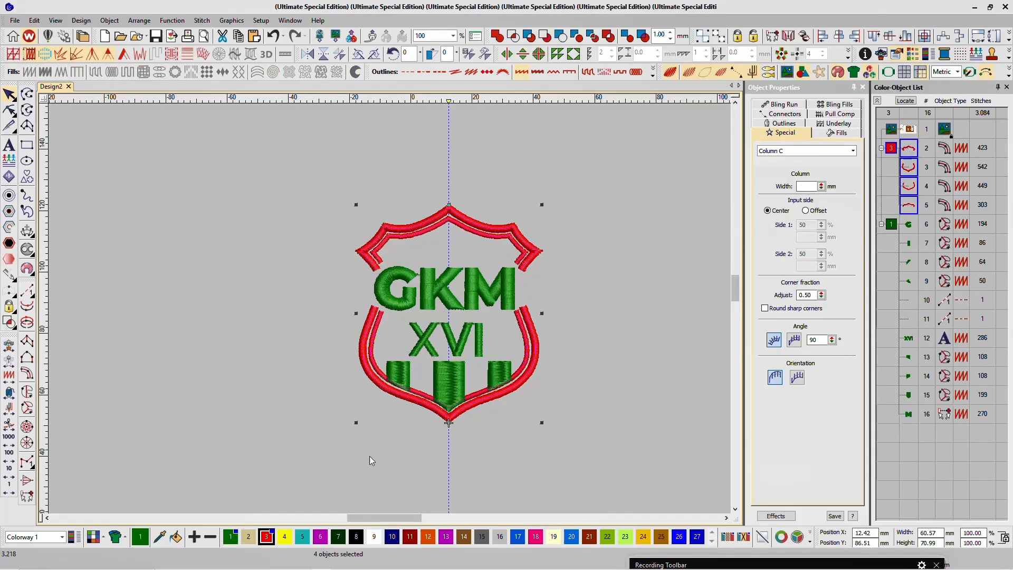
pyautogui.click(278, 407)
pyautogui.press('0')
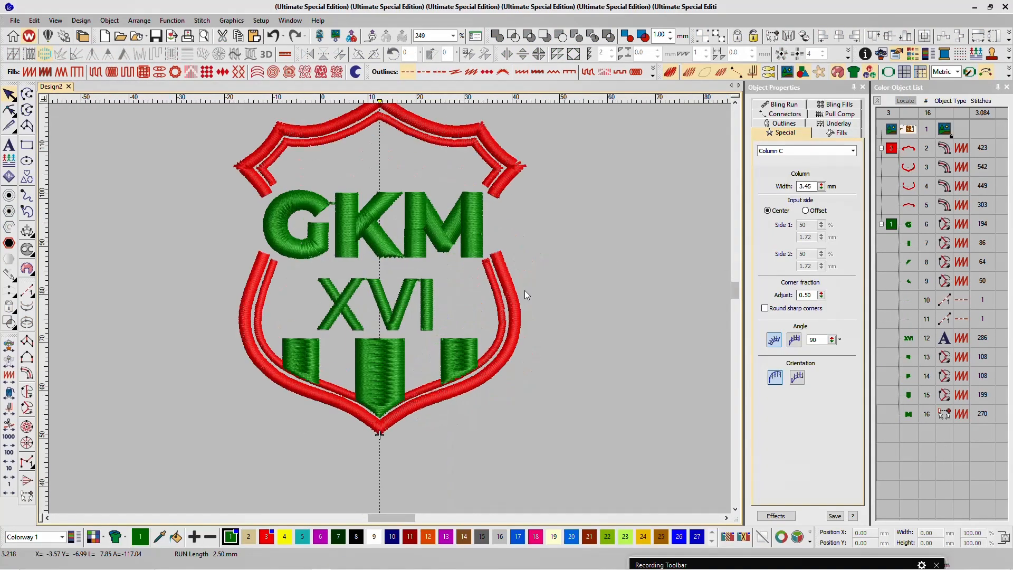
pyautogui.click(890, 149)
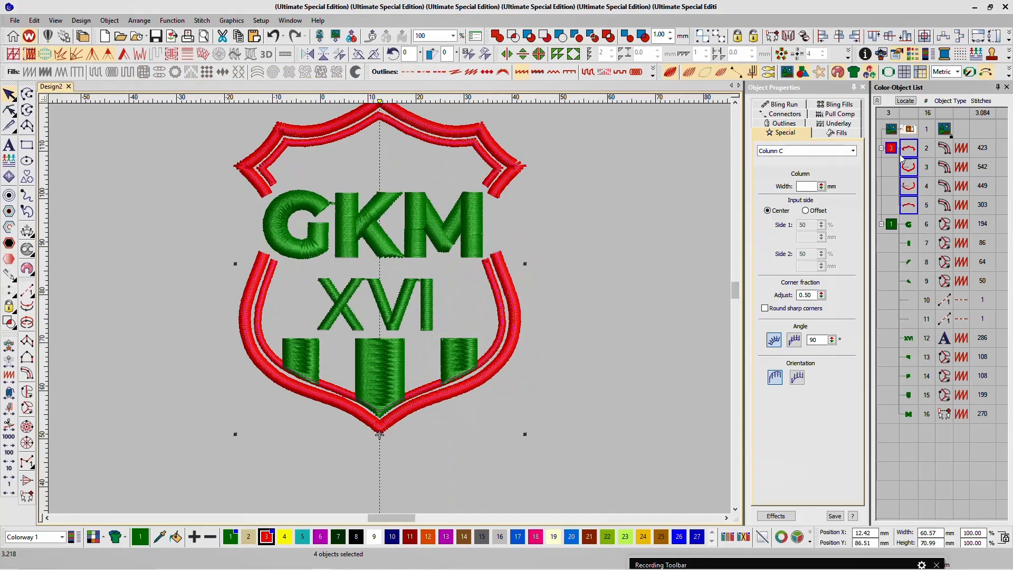
pyautogui.click(315, 445)
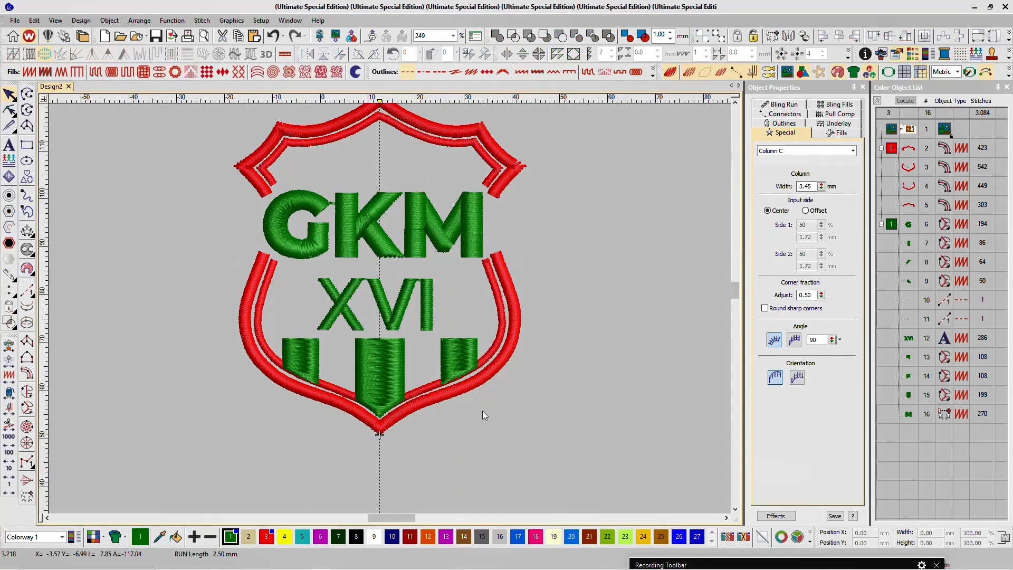
# - Recolour all the badge objects with white colour 9
pyautogui.scroll(-3, 314, 221)
pyautogui.hotkey('ctrl', 'a')
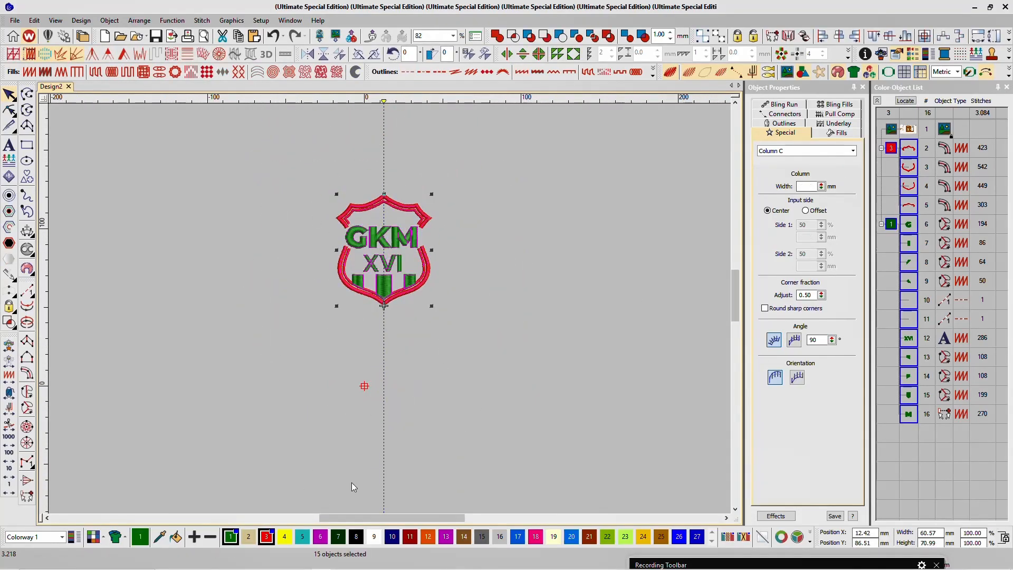
pyautogui.moveTo(281, 176); pyautogui.dragTo(458, 381)
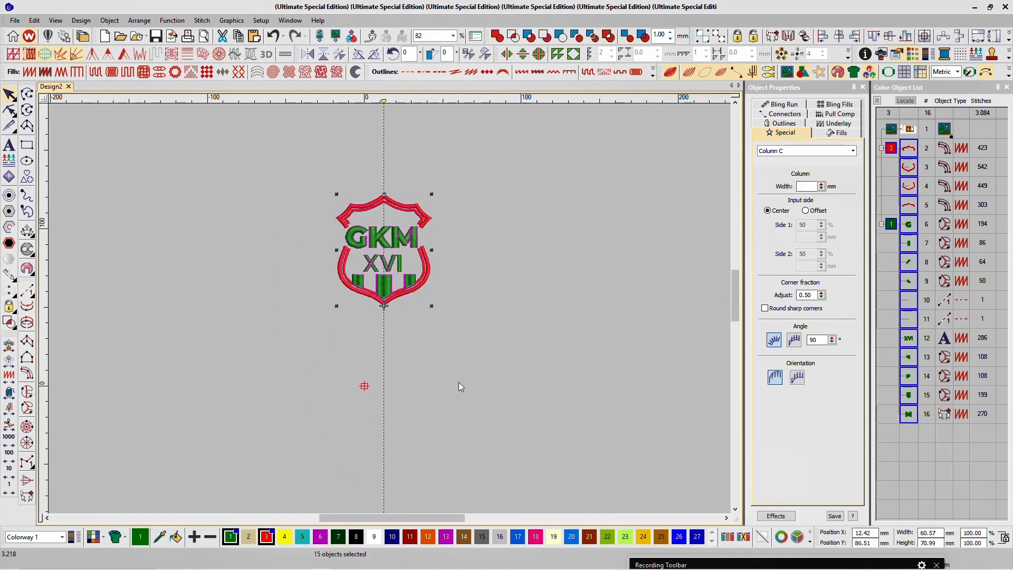
pyautogui.click(374, 537)
# - Remove the vertical guide line from the design, keep the stitches displayed and deselect everything
pyautogui.moveTo(388, 108); pyautogui.dragTo(388, 97)
pyautogui.press('t')
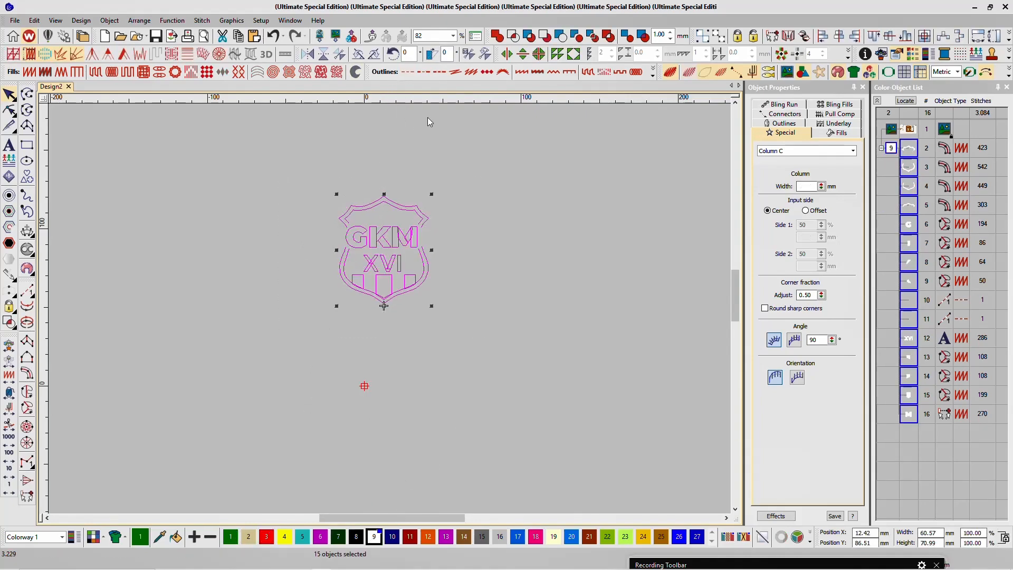
pyautogui.press('t')
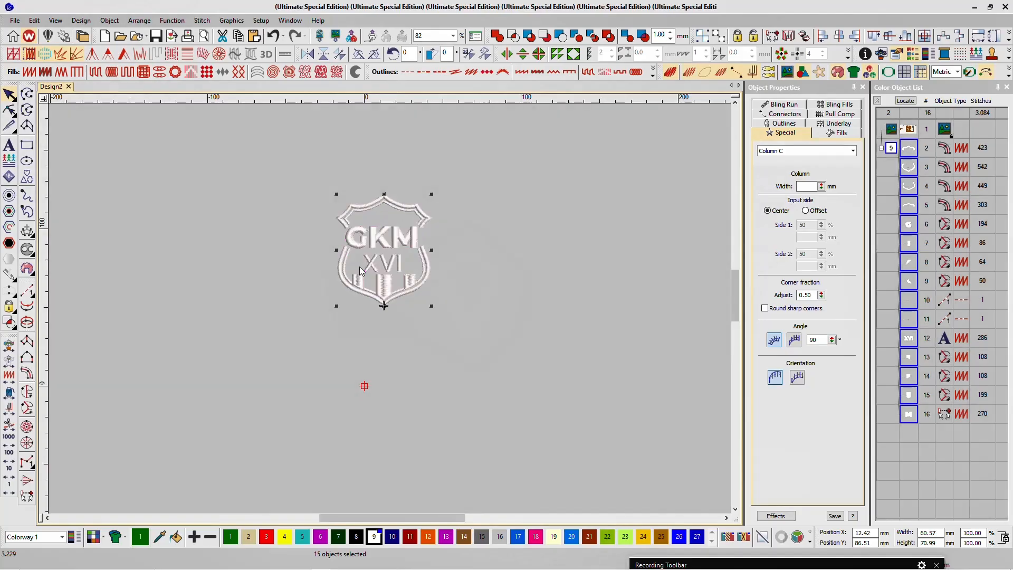
pyautogui.click(233, 241)
# - Set the design's background colour to reddish brown behind the white badge
pyautogui.click(103, 537)
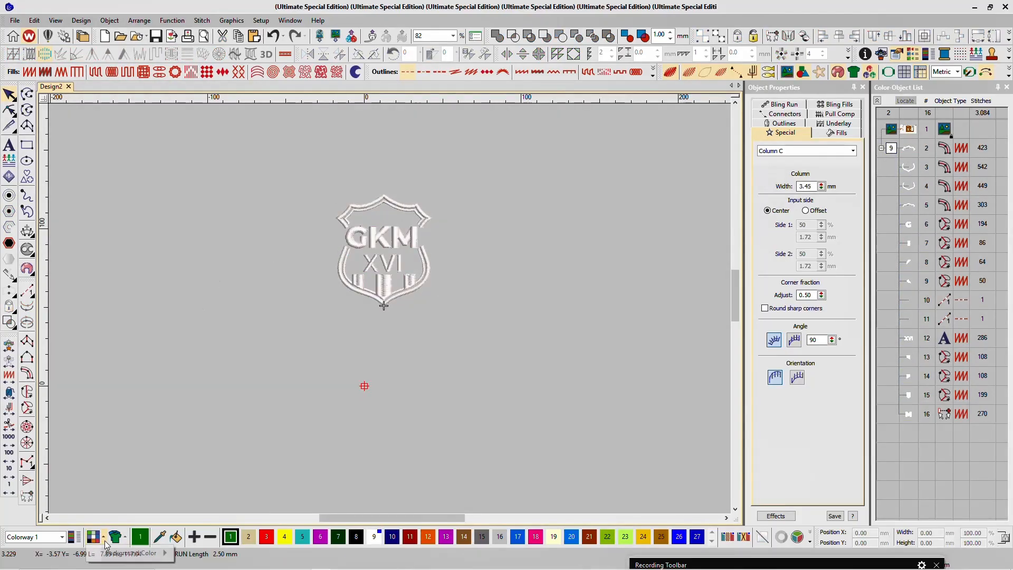
pyautogui.moveTo(127, 558)
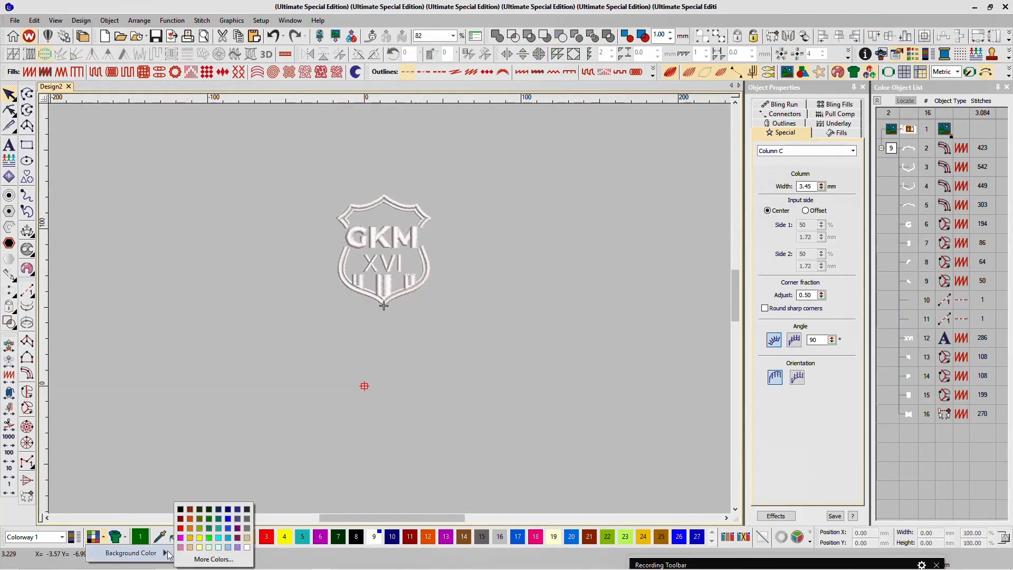
pyautogui.click(189, 510)
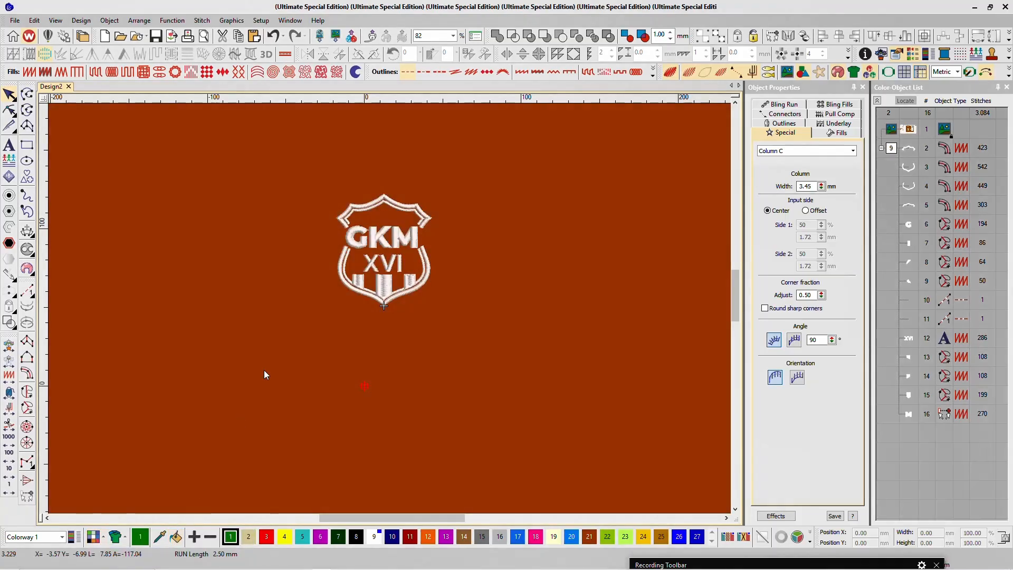
pyautogui.scroll(3, 384, 250)
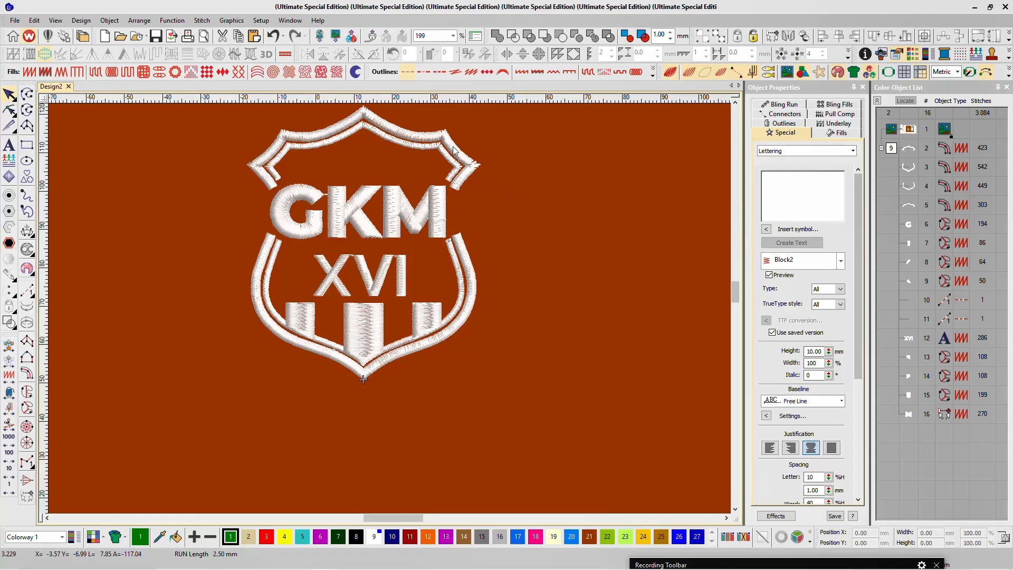
# - Move the inner upper border column directly after the outer upper border column in the stitching sequence
pyautogui.click(421, 150)
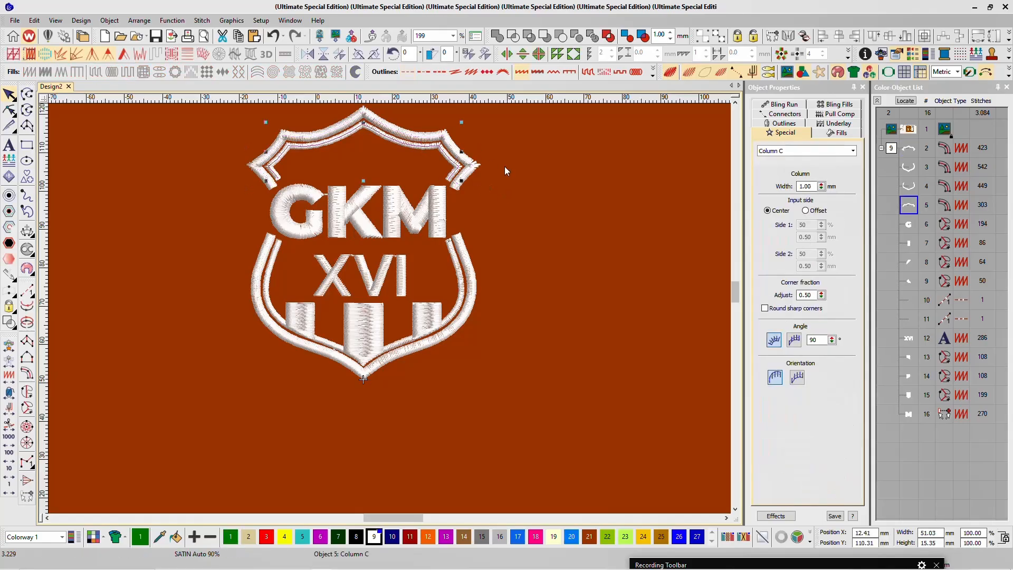
pyautogui.click(471, 162)
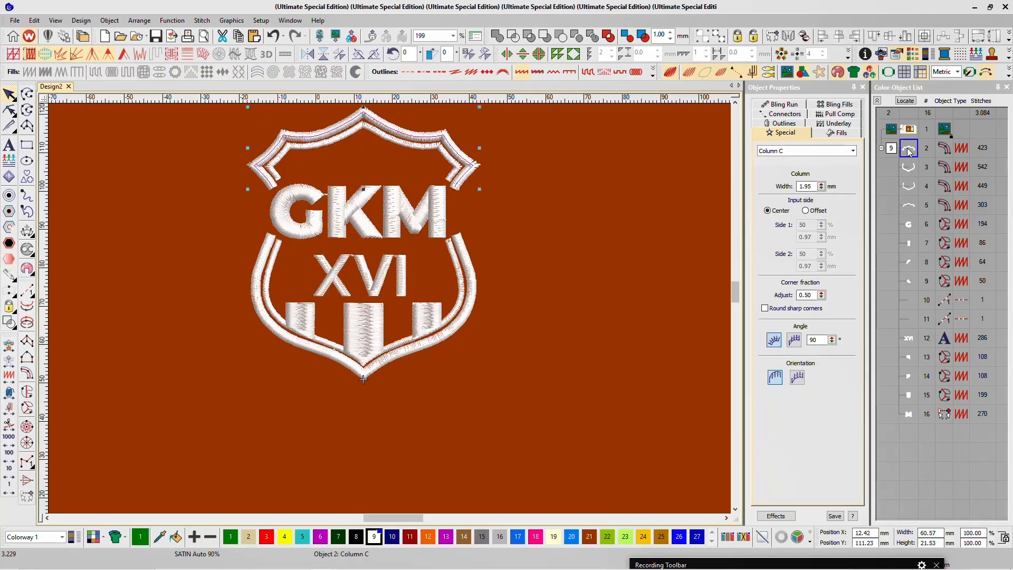
pyautogui.moveTo(910, 204); pyautogui.dragTo(912, 165)
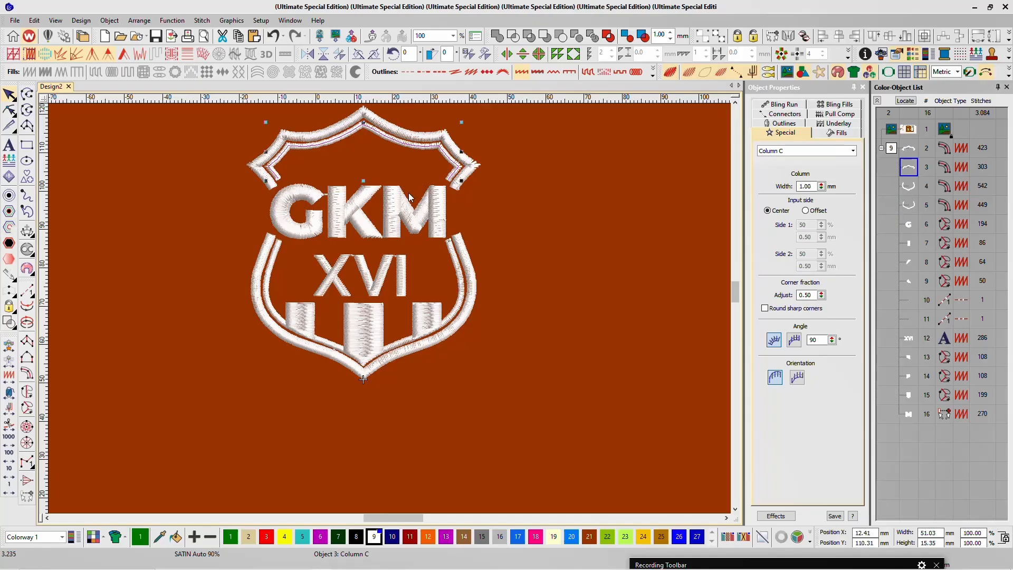
pyautogui.click(580, 187)
# - Move the letter G directly after the inner upper border column in the stitching sequence
pyautogui.scroll(3, 390, 312)
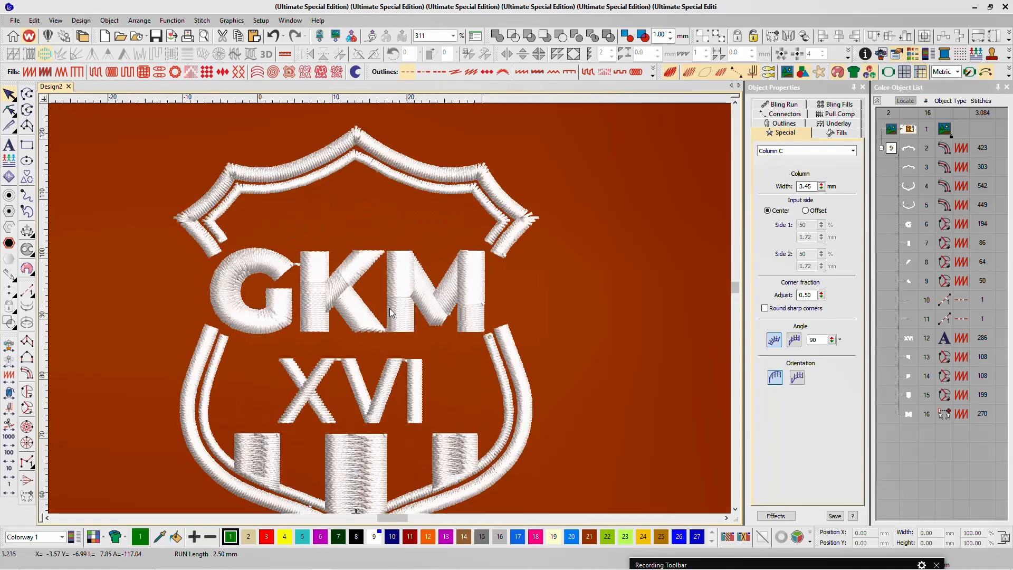
pyautogui.scroll(1, 390, 312)
pyautogui.click(908, 169)
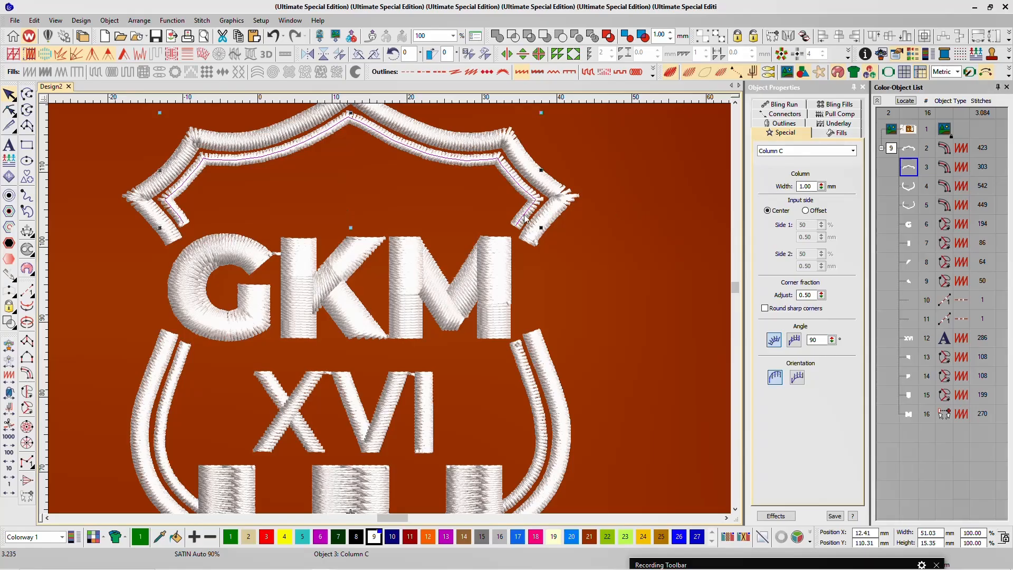
pyautogui.click(436, 138)
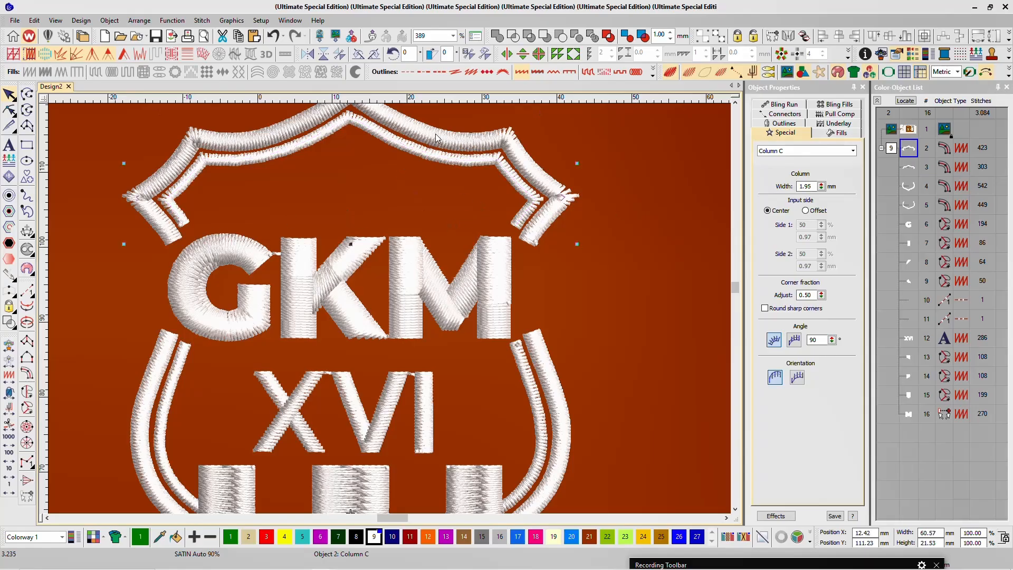
pyautogui.click(244, 249)
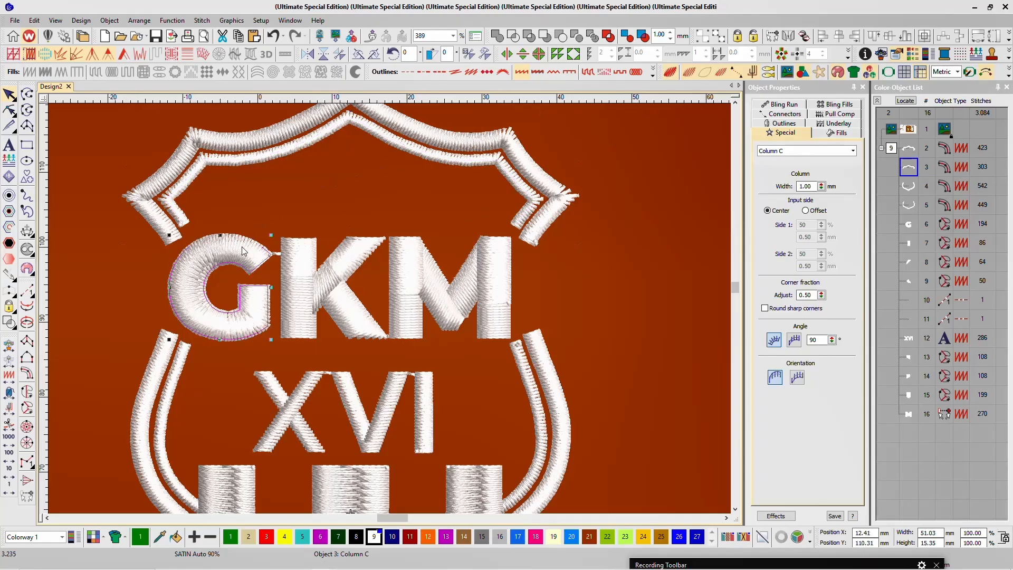
pyautogui.moveTo(908, 228); pyautogui.dragTo(908, 186)
# - Move the three objects forming the letter K together to directly after the G in the stitching sequence
pyautogui.click(325, 292)
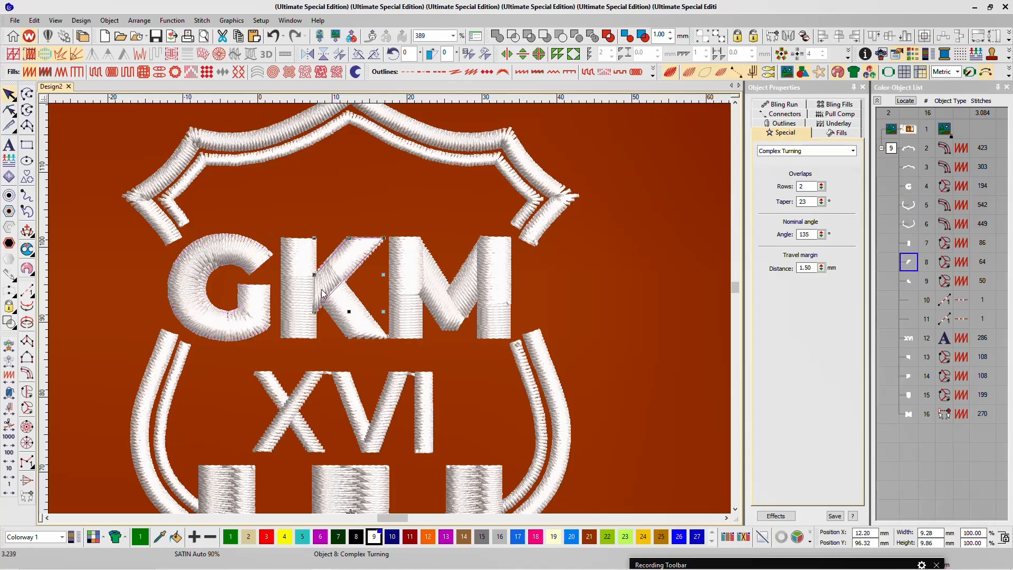
pyautogui.click(308, 282)
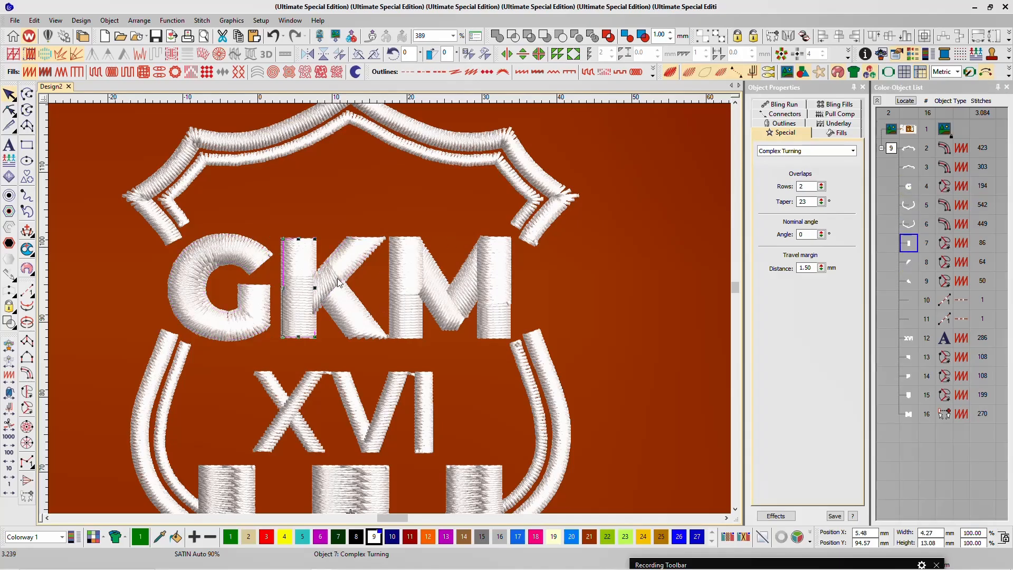
pyautogui.click(902, 267)
pyautogui.click(914, 284)
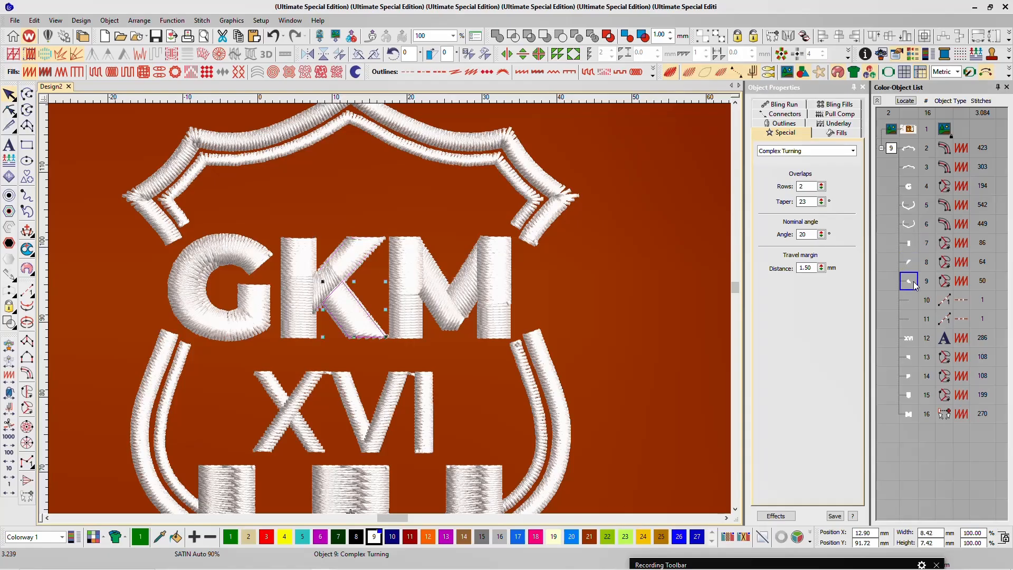
pyautogui.click(916, 248)
pyautogui.click(914, 265)
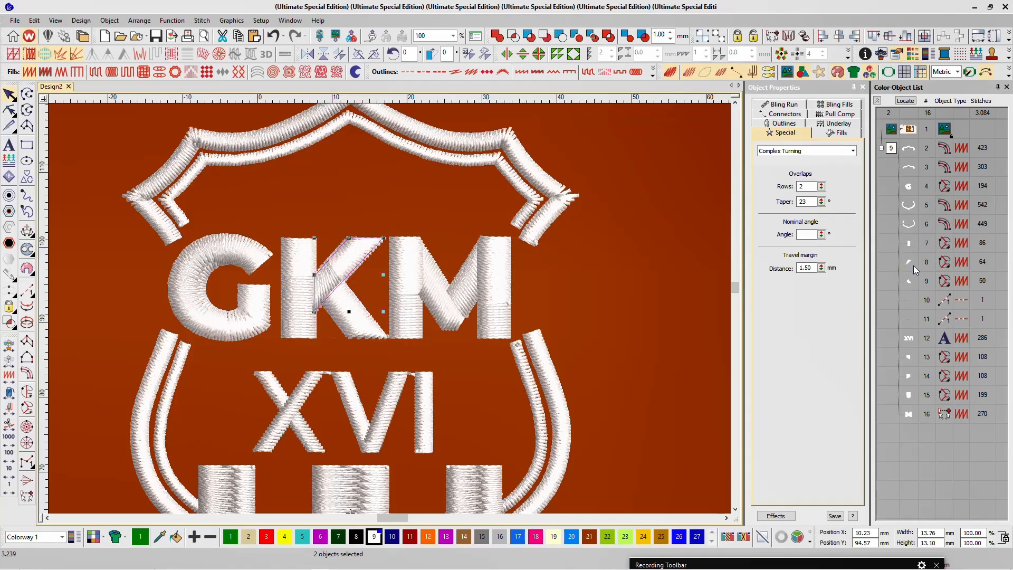
pyautogui.click(908, 243)
pyautogui.keyDown('shift'); pyautogui.click(912, 282); pyautogui.keyUp('shift')
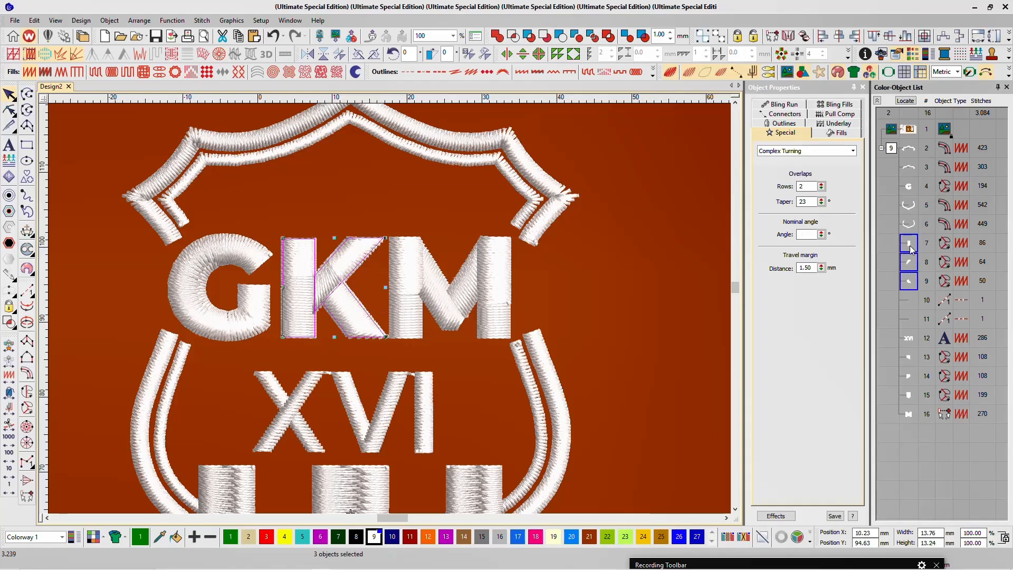
pyautogui.moveTo(908, 243); pyautogui.dragTo(908, 202)
# - Move the letter M directly after the K pieces in the stitching sequence
pyautogui.click(410, 261)
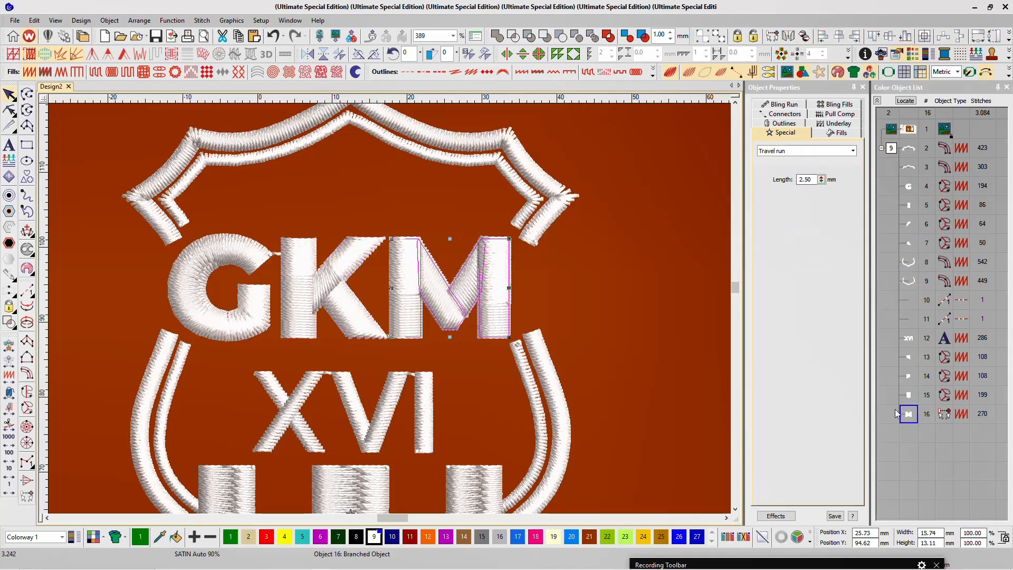
pyautogui.moveTo(912, 416); pyautogui.dragTo(910, 262)
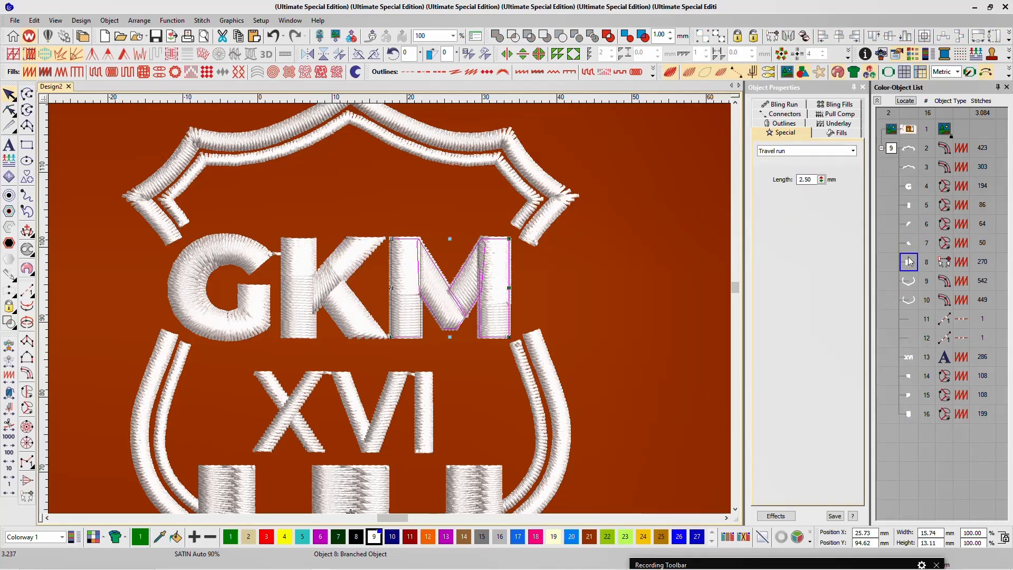
pyautogui.click(584, 306)
# - Examine the shield's lower inner border and the three vertical bars to identify them in the stitching sequence
pyautogui.click(526, 347)
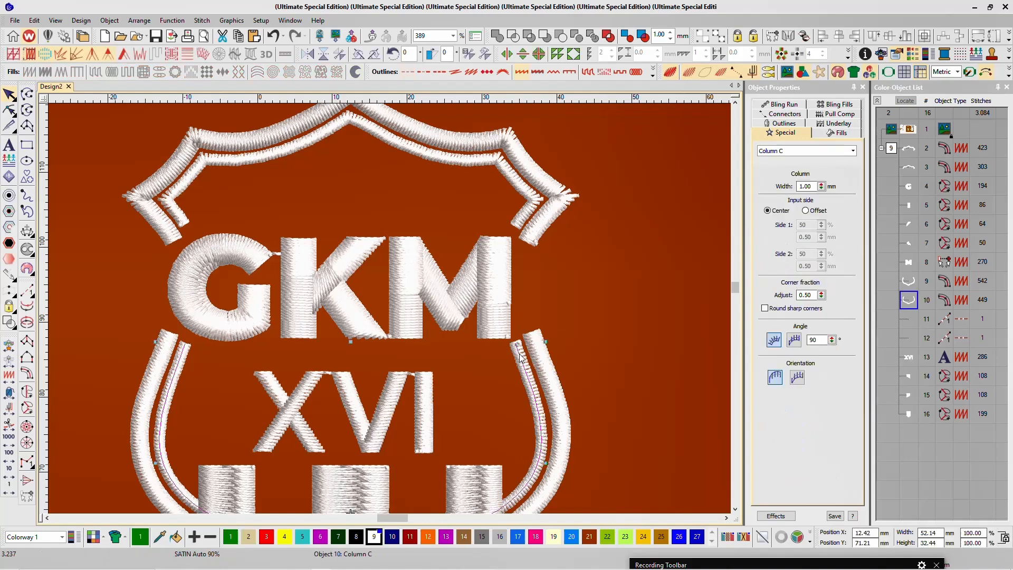
pyautogui.scroll(-4, 389, 308)
pyautogui.scroll(3, 389, 308)
pyautogui.click(561, 232)
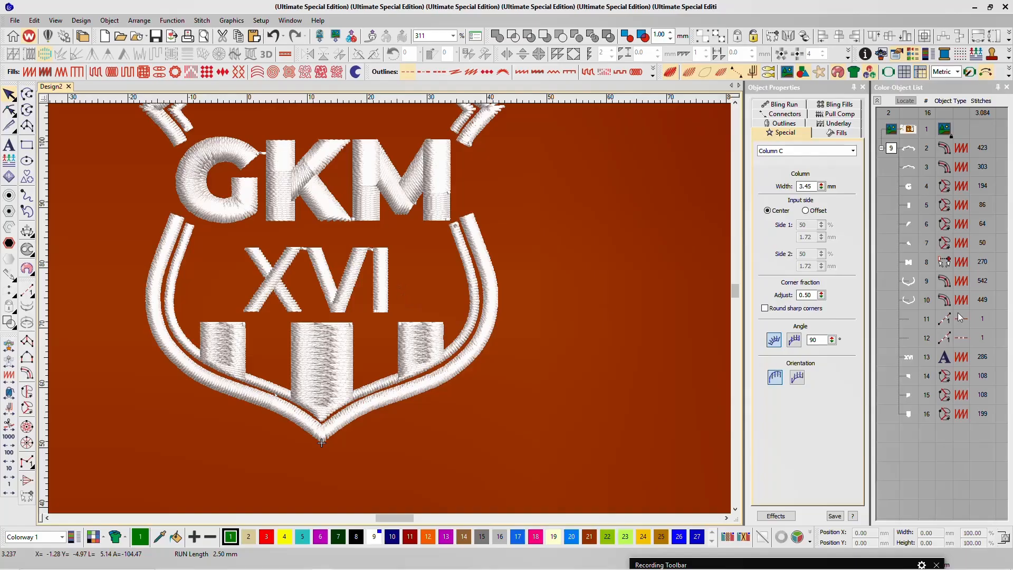
pyautogui.click(227, 333)
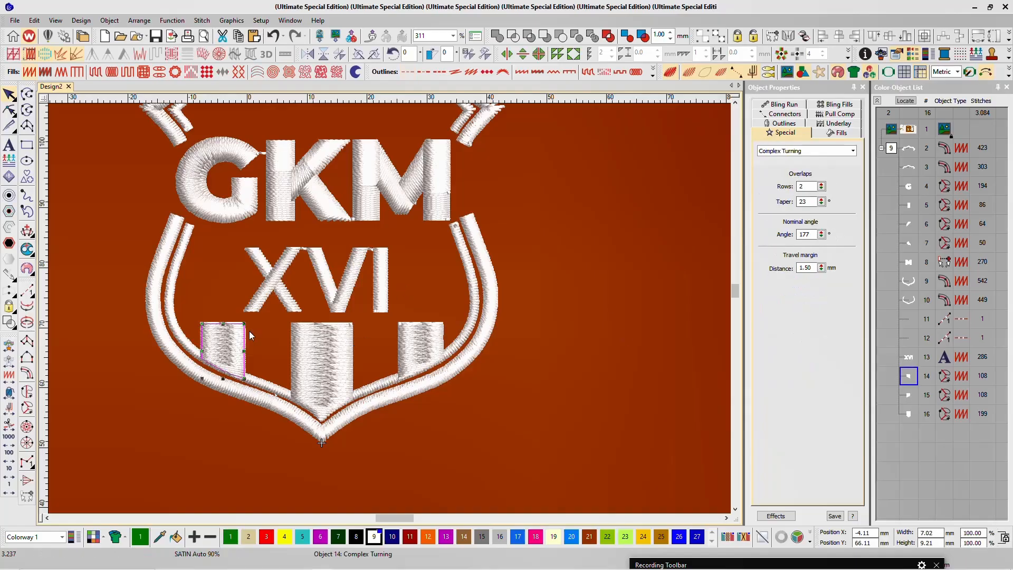
pyautogui.click(319, 350)
pyautogui.click(421, 353)
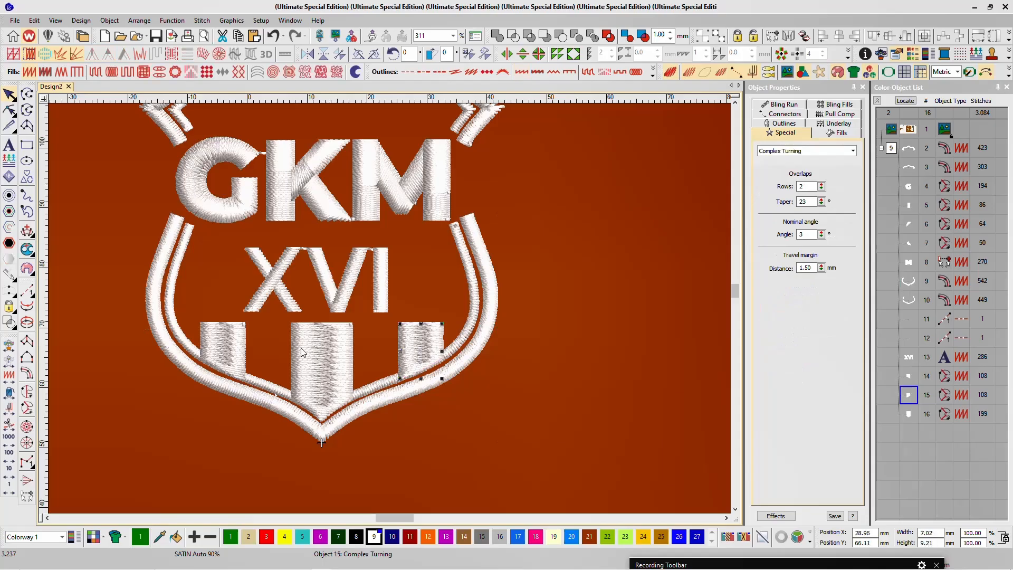
pyautogui.click(226, 340)
pyautogui.click(306, 339)
pyautogui.click(414, 333)
pyautogui.keyDown('ctrl'); pyautogui.click(460, 245); pyautogui.keyUp('ctrl')
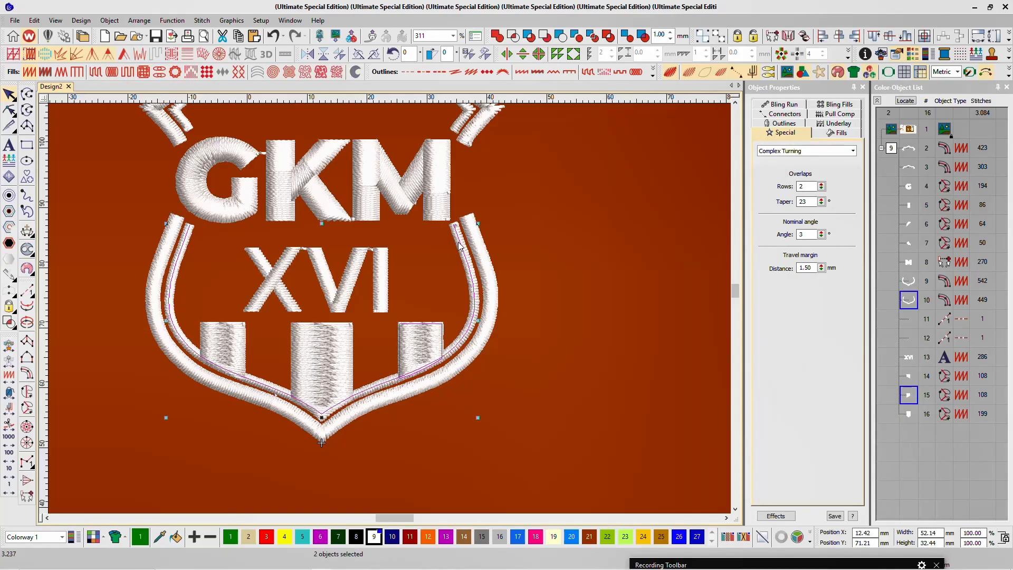
pyautogui.click(547, 426)
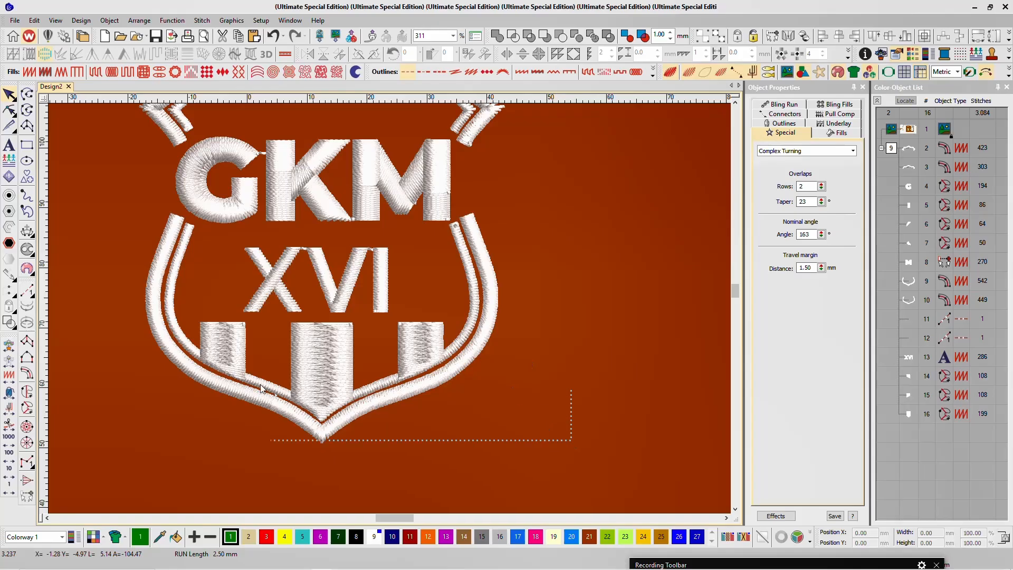
# - Branch the three bars with the lower inner border column, entering at the border's upper right end and exiting at its upper left end
pyautogui.moveTo(261, 384); pyautogui.dragTo(198, 366)
pyautogui.moveTo(126, 315); pyautogui.dragTo(127, 314)
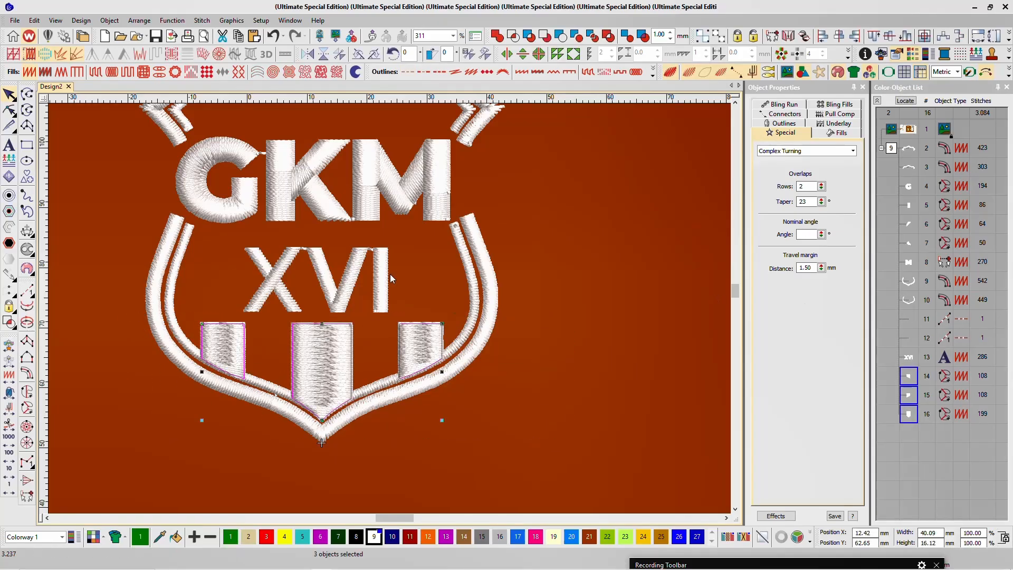
pyautogui.keyDown('ctrl'); pyautogui.click(905, 299); pyautogui.keyUp('ctrl')
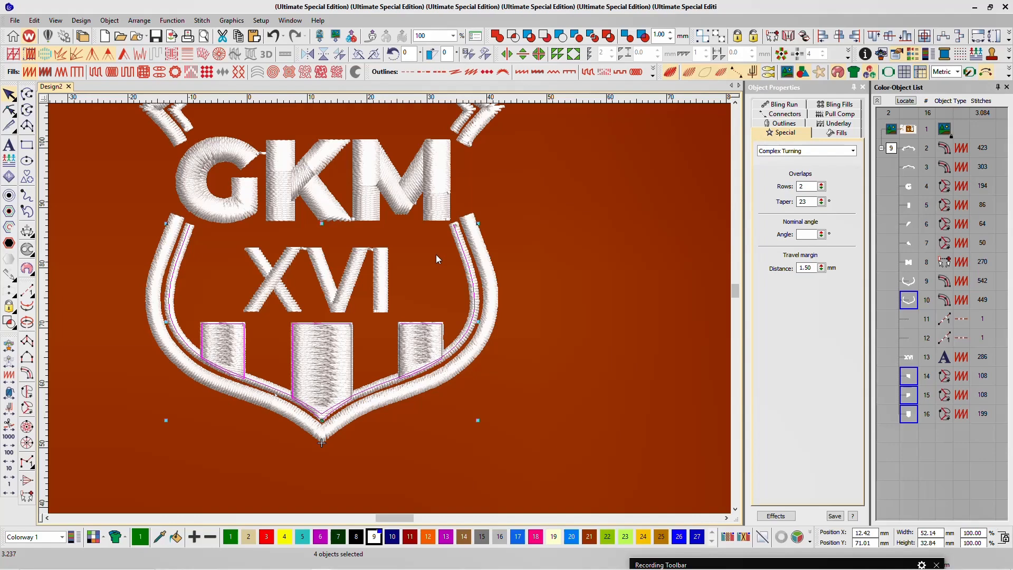
pyautogui.press('i')
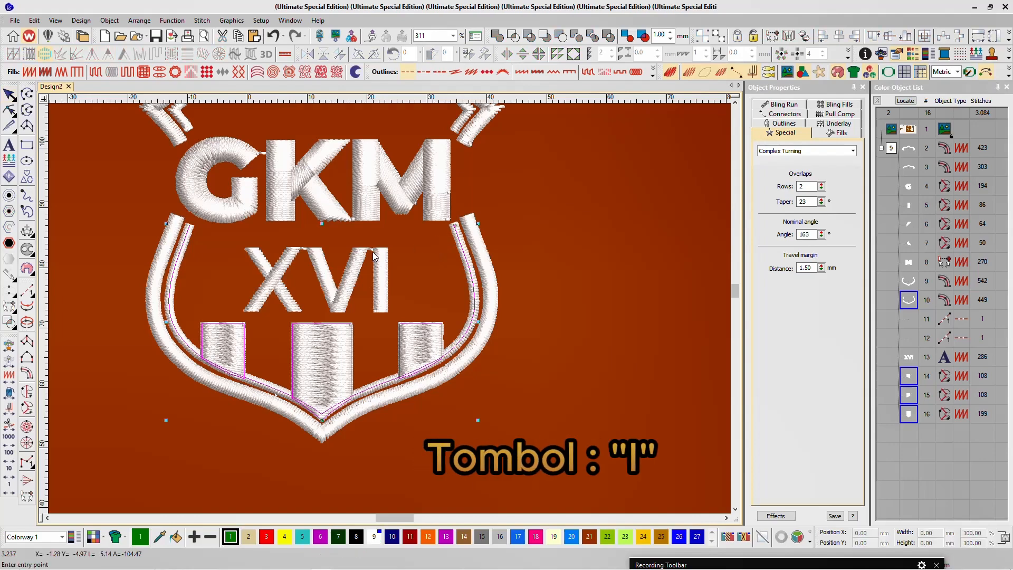
pyautogui.click(448, 226)
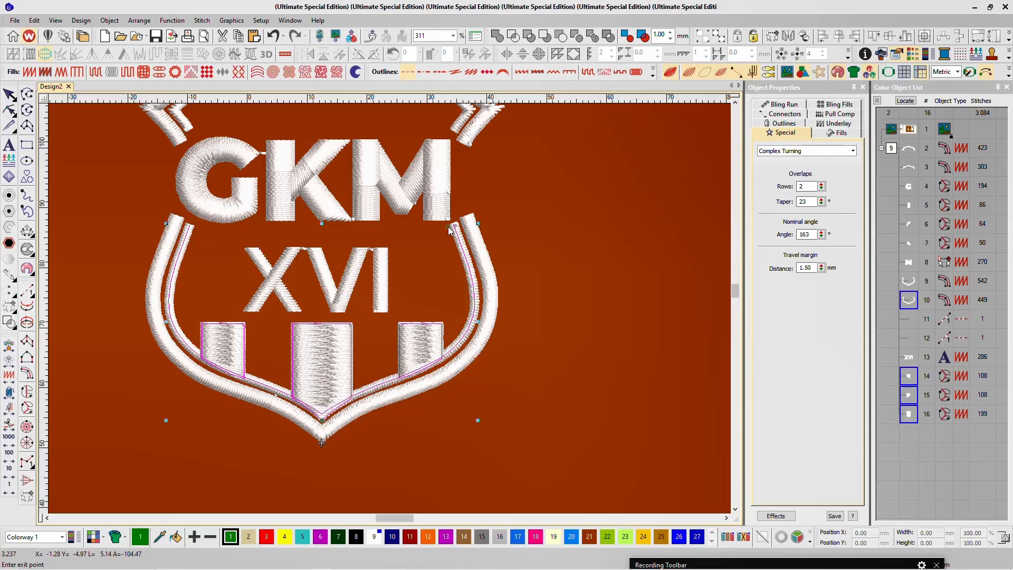
pyautogui.click(192, 229)
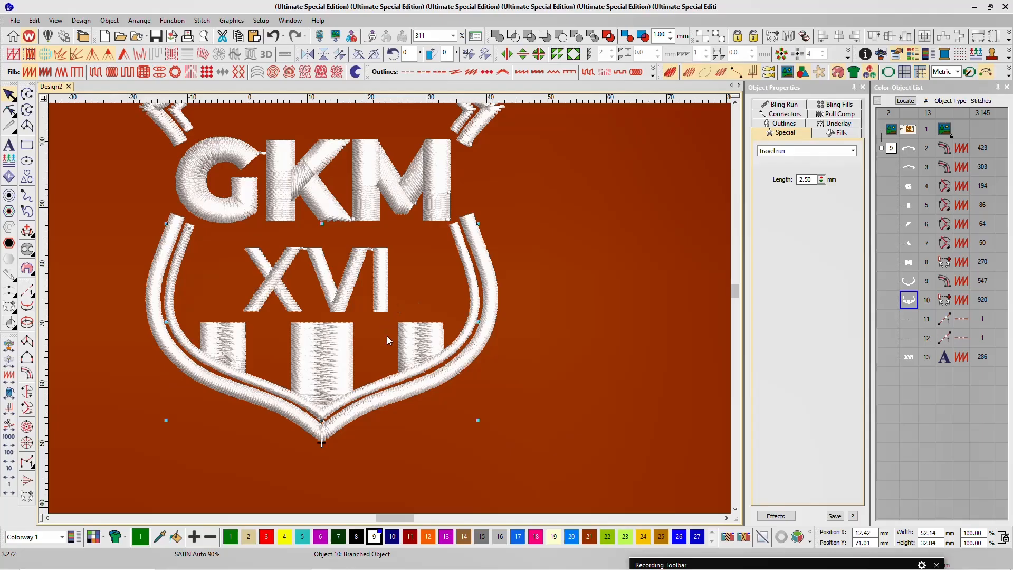
# - Move the branched object's entry point from the shield's lower tip to the upper right end of the inner border
pyautogui.press('h')
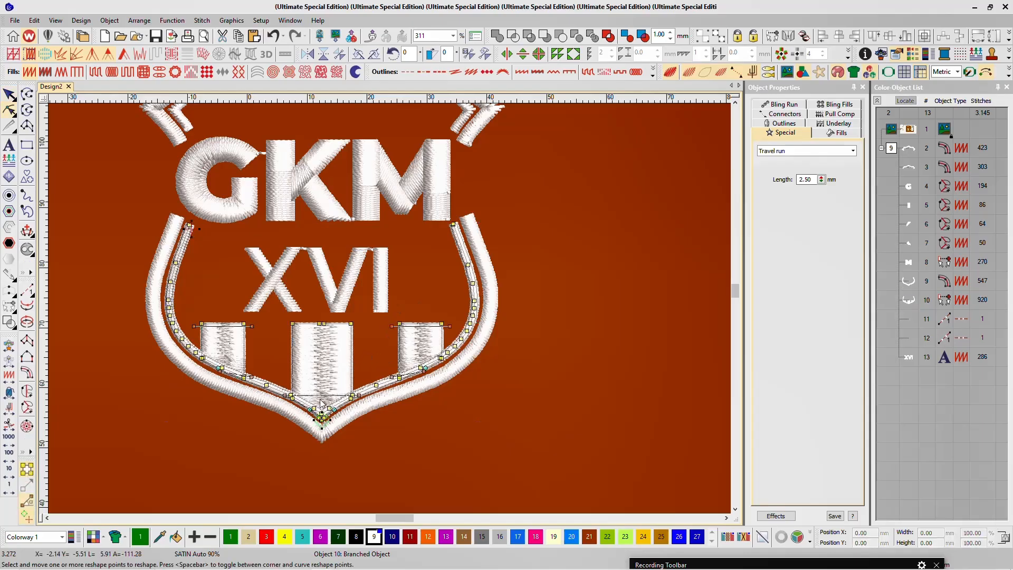
pyautogui.moveTo(321, 419)
pyautogui.mouseDown()
pyautogui.moveTo(431, 315)
pyautogui.moveTo(452, 222)
pyautogui.mouseUp()
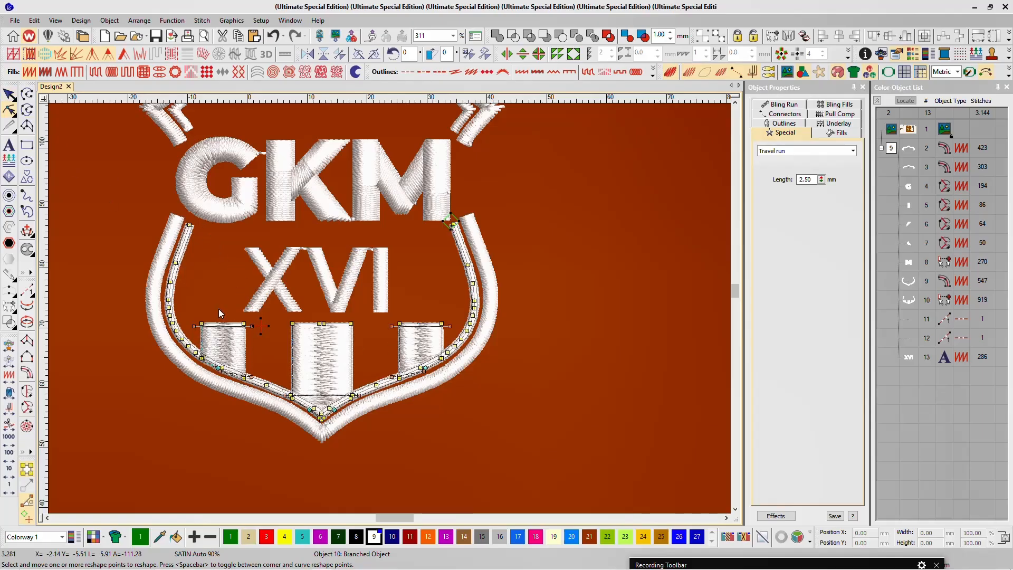
pyautogui.press('Escape')
# - Place the branched object's exit point at the upper right corner of the left bar
pyautogui.scroll(3, 213, 414)
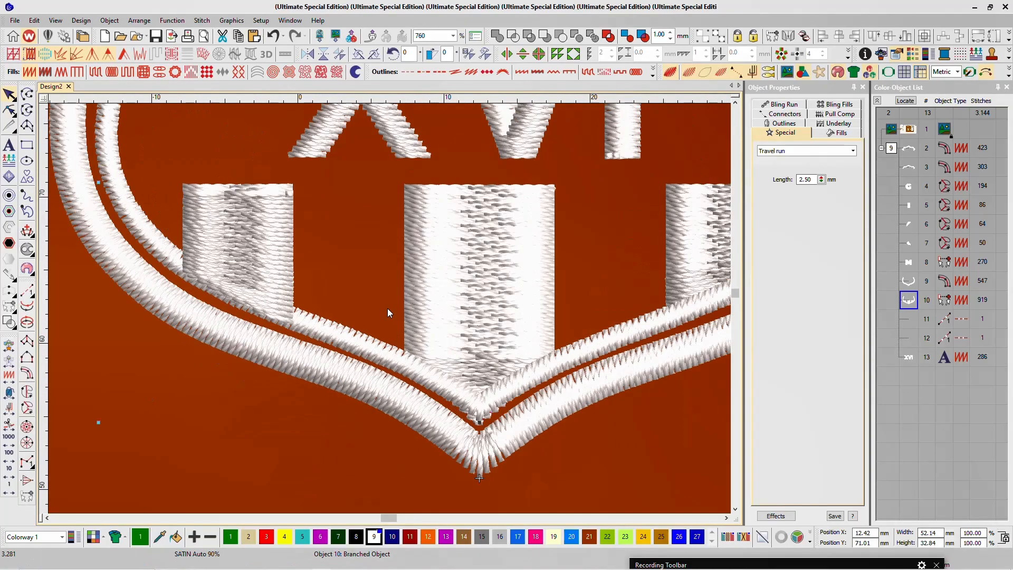
pyautogui.scroll(-3, 387, 308)
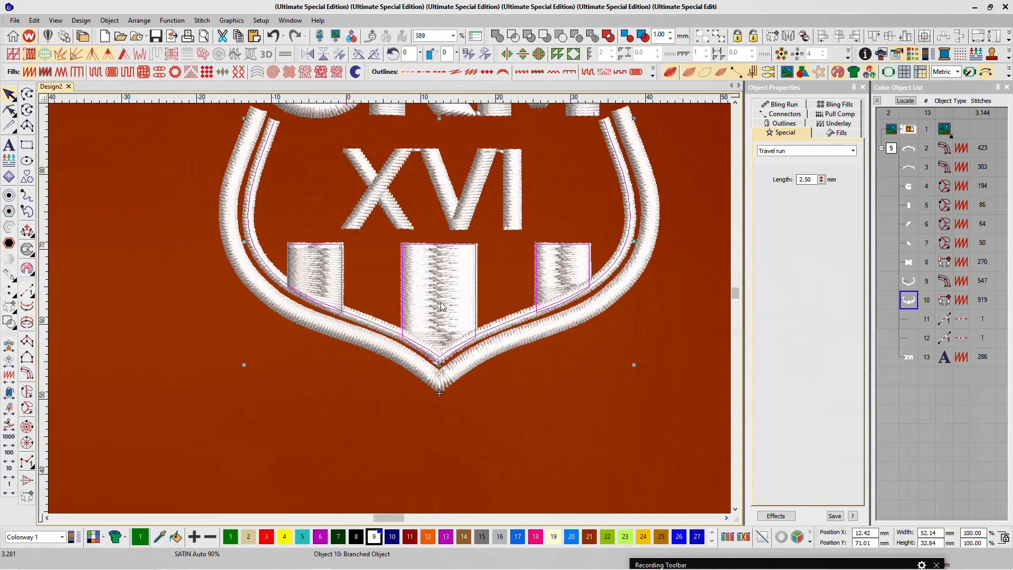
pyautogui.press('h')
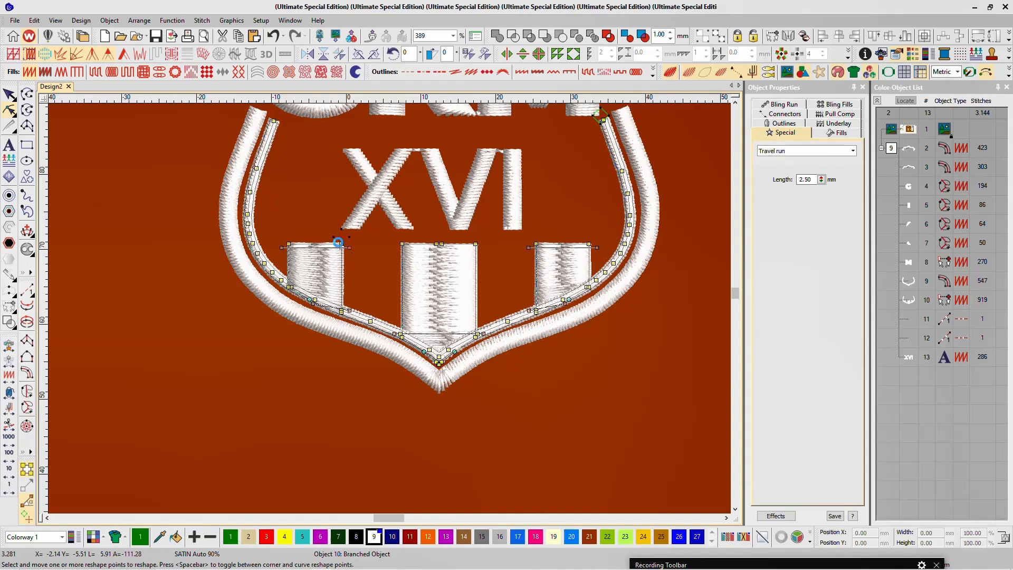
pyautogui.moveTo(338, 242); pyautogui.dragTo(341, 244)
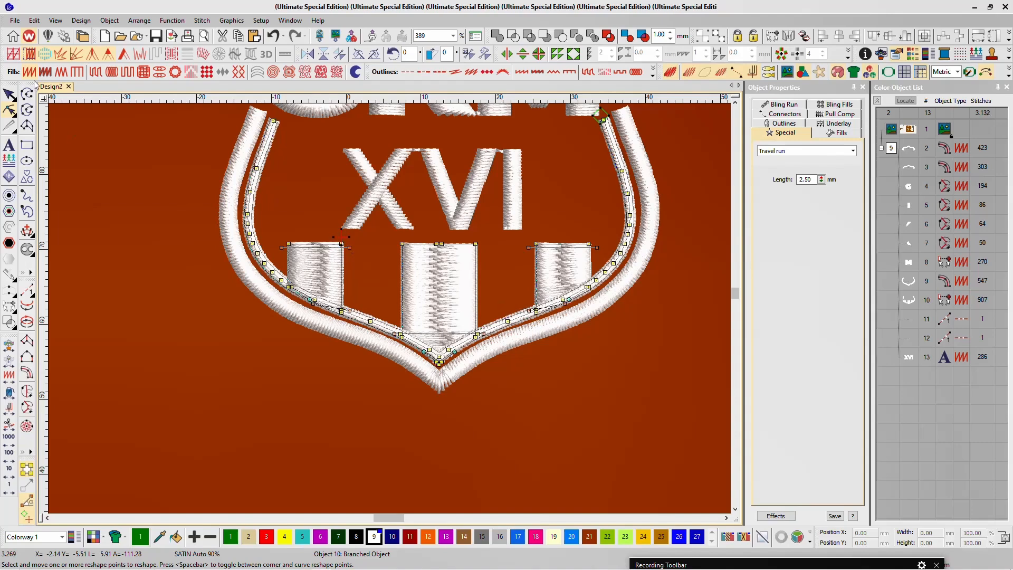
pyautogui.click(9, 94)
# - Try moving the branched border-and-bars object aside, and undo the move
pyautogui.scroll(3, 304, 269)
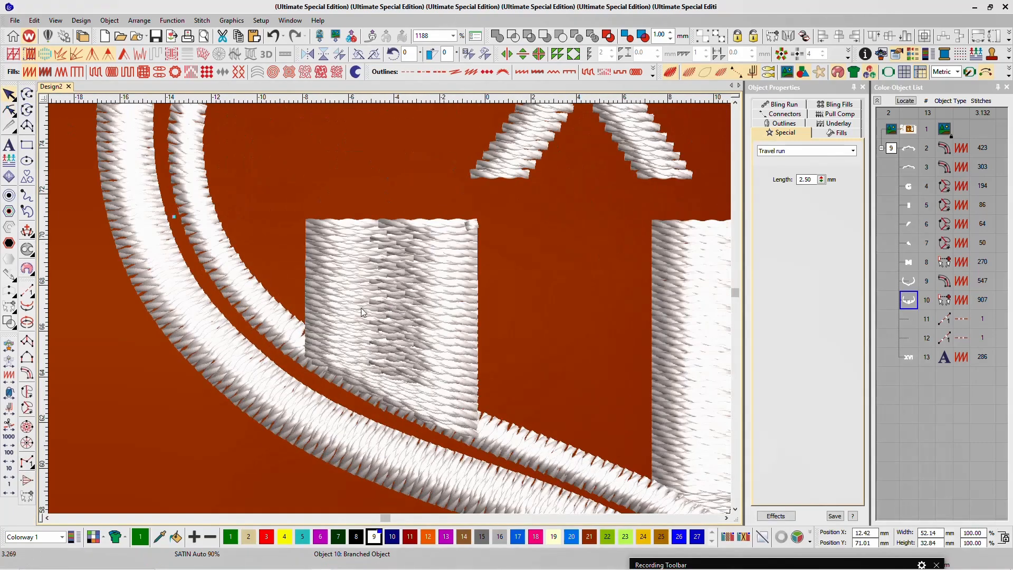
pyautogui.moveTo(283, 182); pyautogui.dragTo(501, 393)
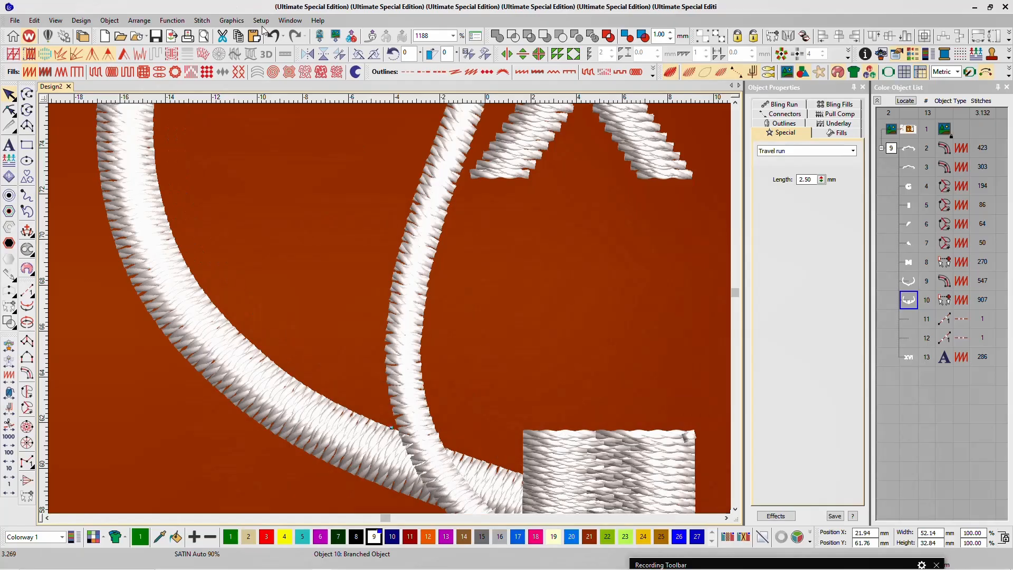
pyautogui.click(278, 37)
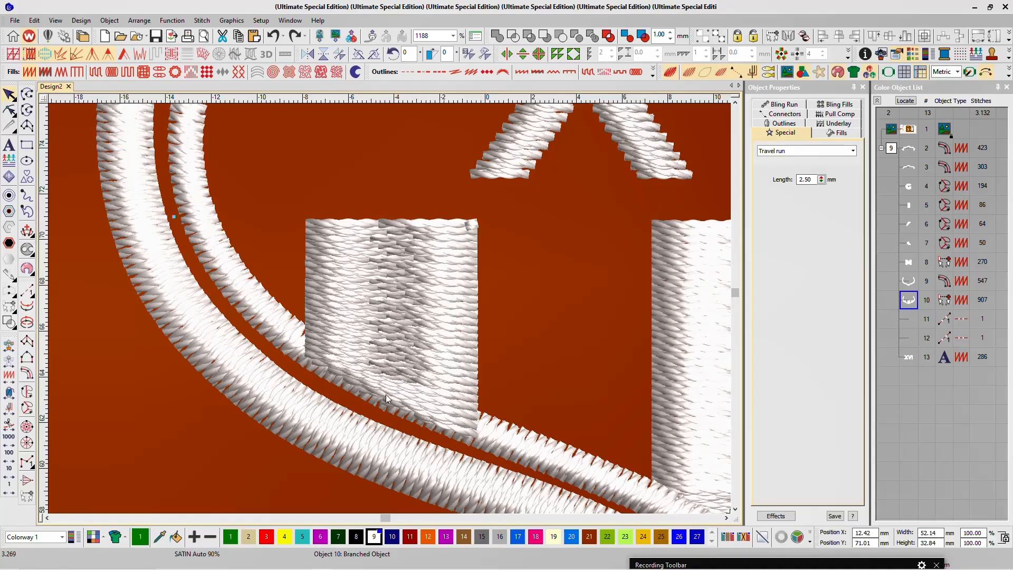
pyautogui.scroll(-3, 390, 308)
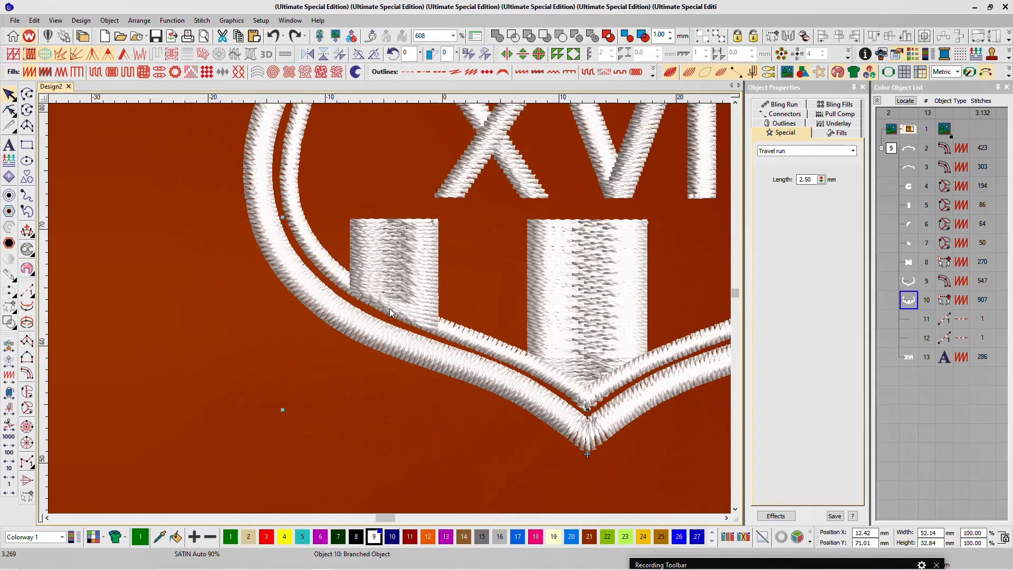
# - Move the exit point of the branched border-and-bars object to the upper left end of the inner border
pyautogui.scroll(-2, 390, 312)
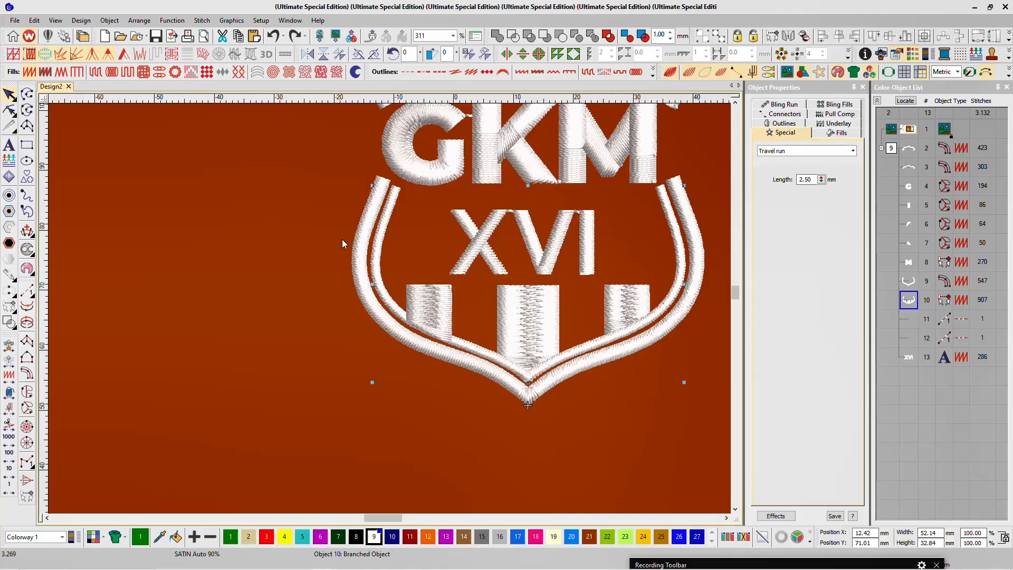
pyautogui.press('h')
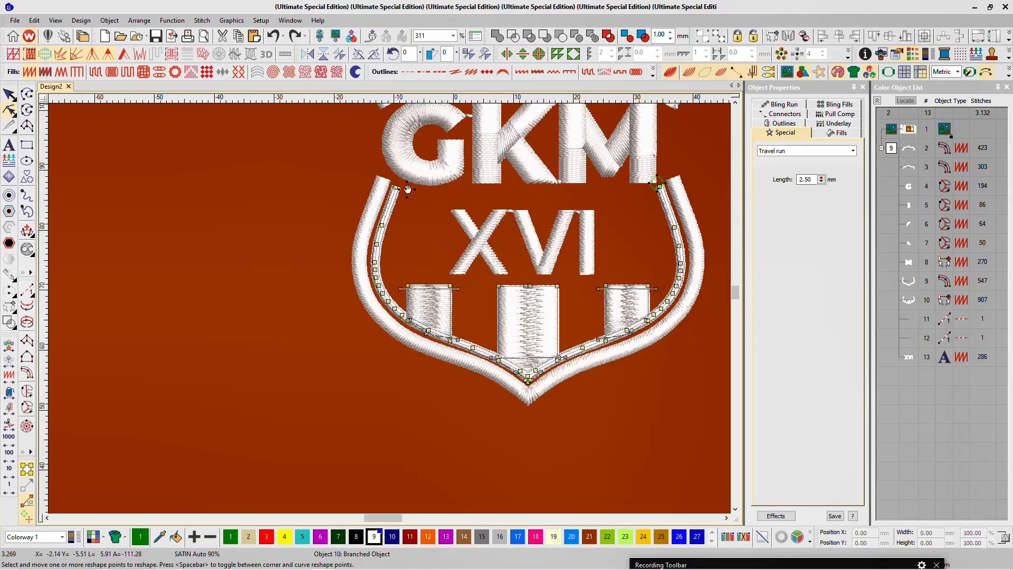
pyautogui.click(9, 94)
pyautogui.scroll(3, 390, 311)
pyautogui.click(377, 413)
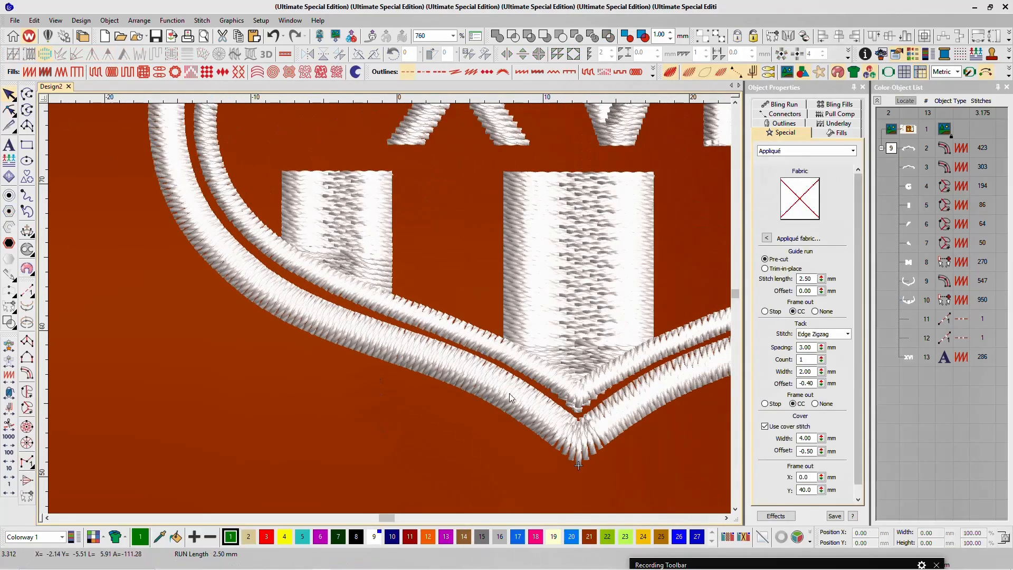
# - Move the branched border-and-bars object ahead of the lower outer border column in the stitching sequence
pyautogui.scroll(-3, 509, 394)
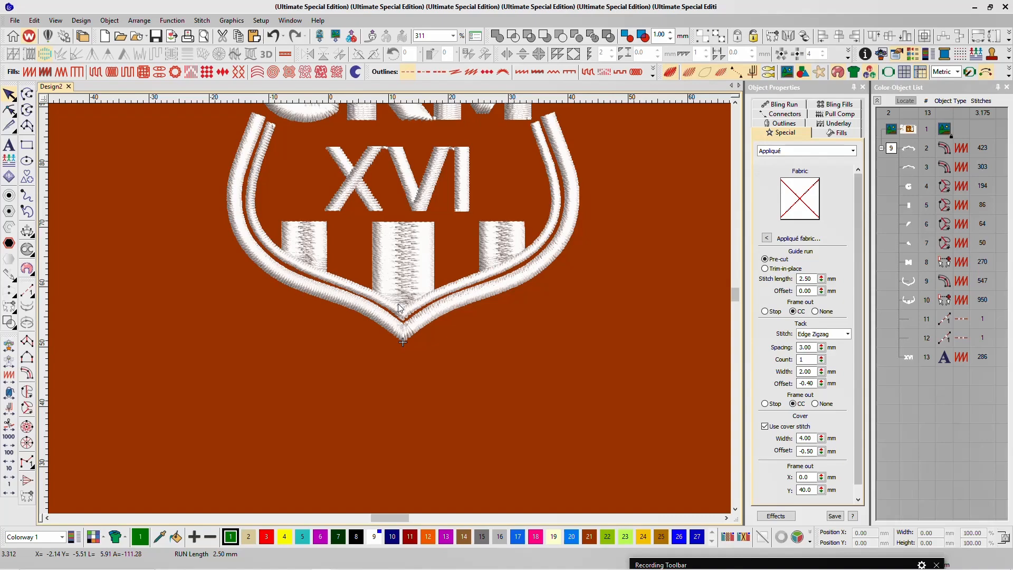
pyautogui.scroll(-2, 446, 319)
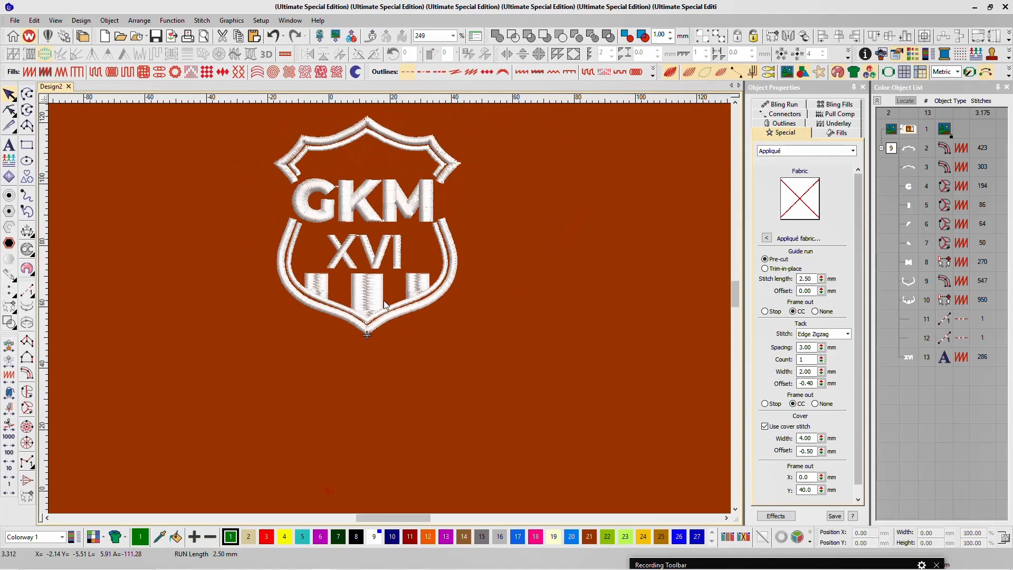
pyautogui.scroll(1, 389, 308)
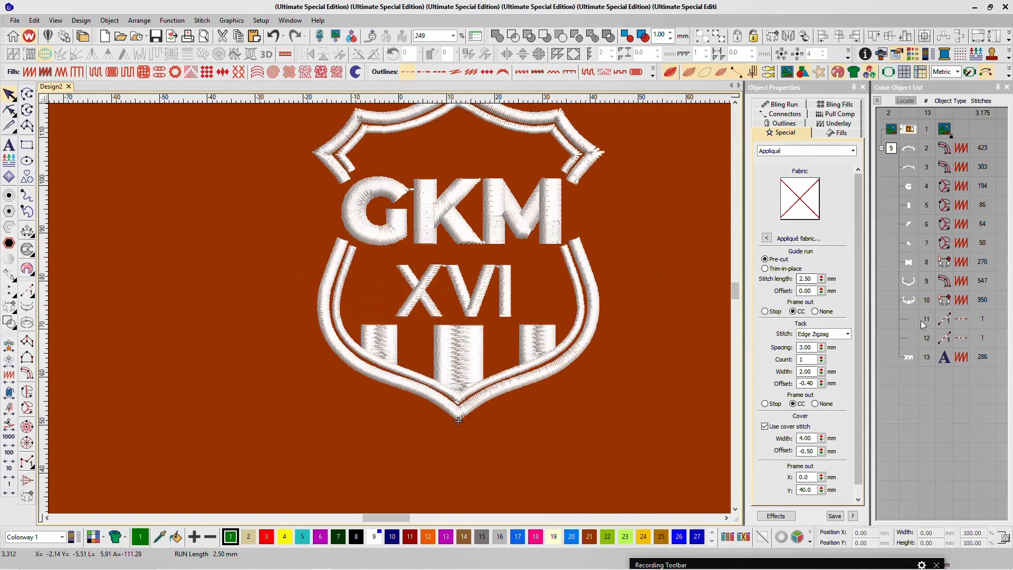
pyautogui.click(914, 301)
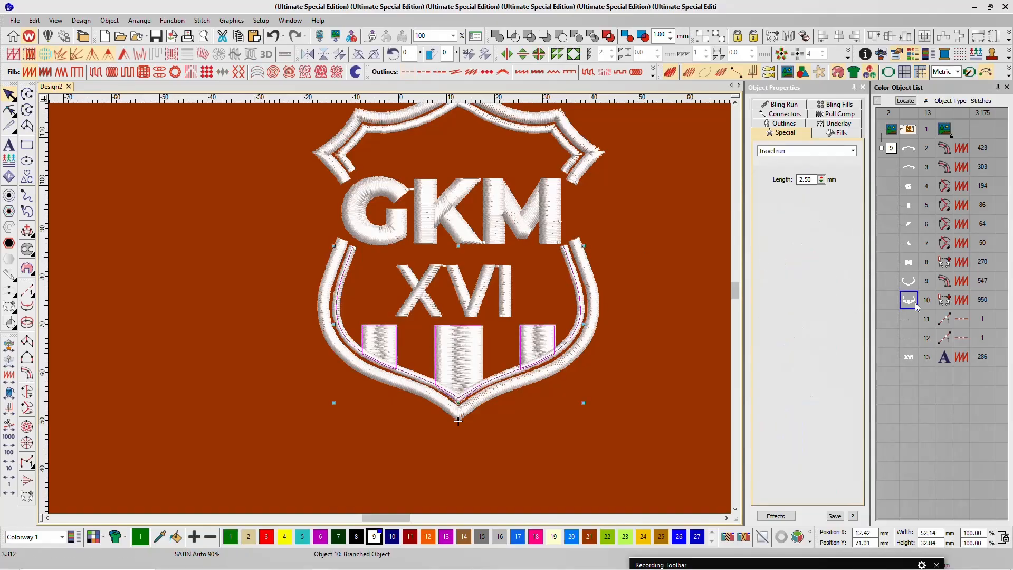
pyautogui.click(910, 263)
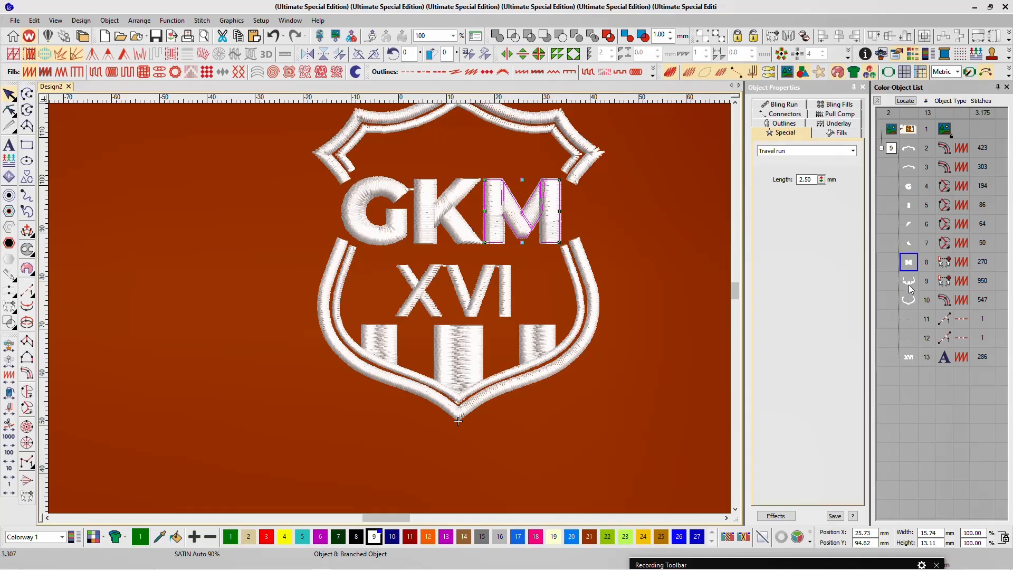
pyautogui.click(908, 284)
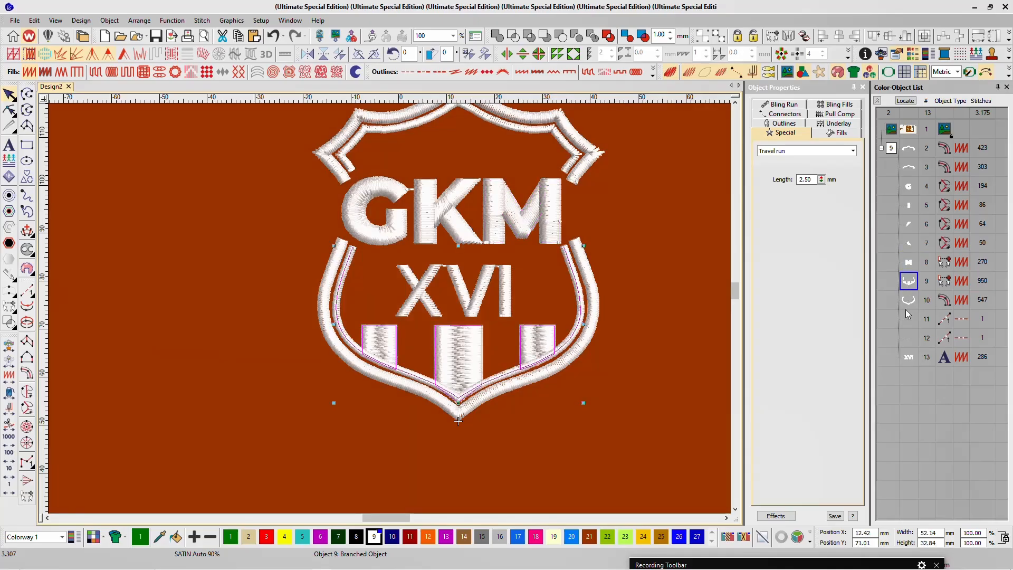
pyautogui.click(910, 302)
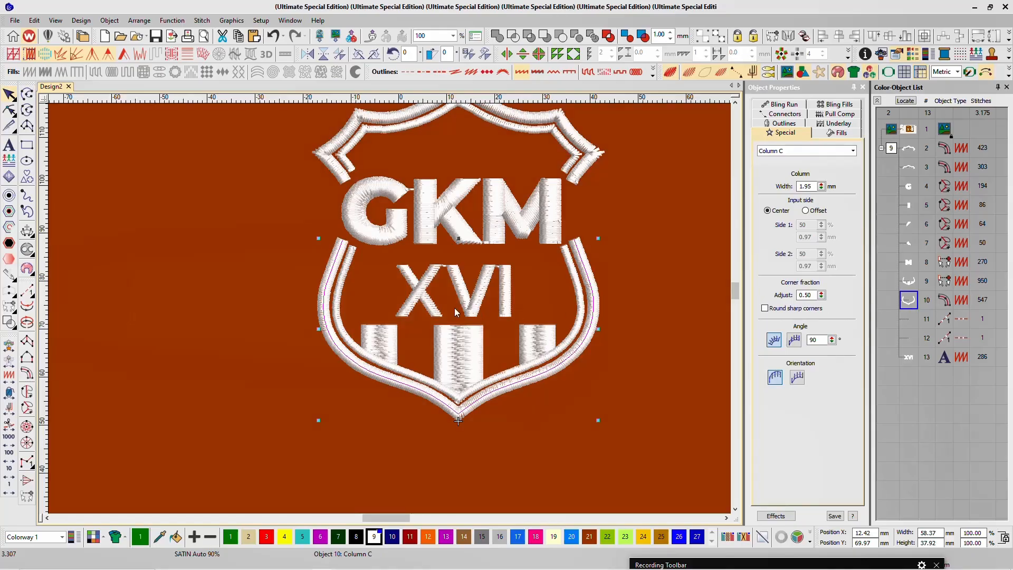
# - Delete the two leftover single-stitch runs between the lower outer border and the XVI lettering in the sequence
pyautogui.click(908, 324)
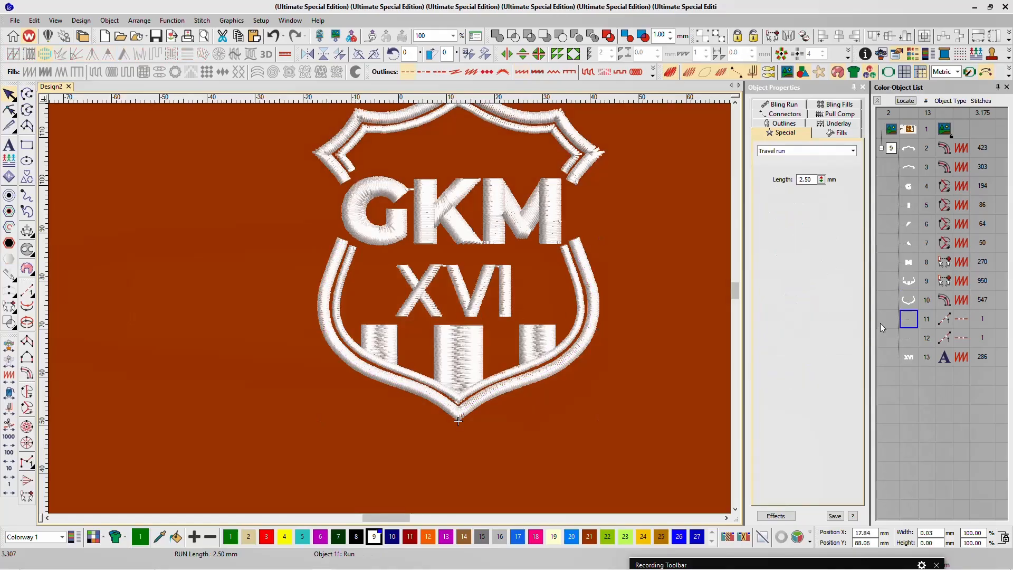
pyautogui.click(912, 340)
pyautogui.keyDown('shift'); pyautogui.click(914, 323); pyautogui.keyUp('shift')
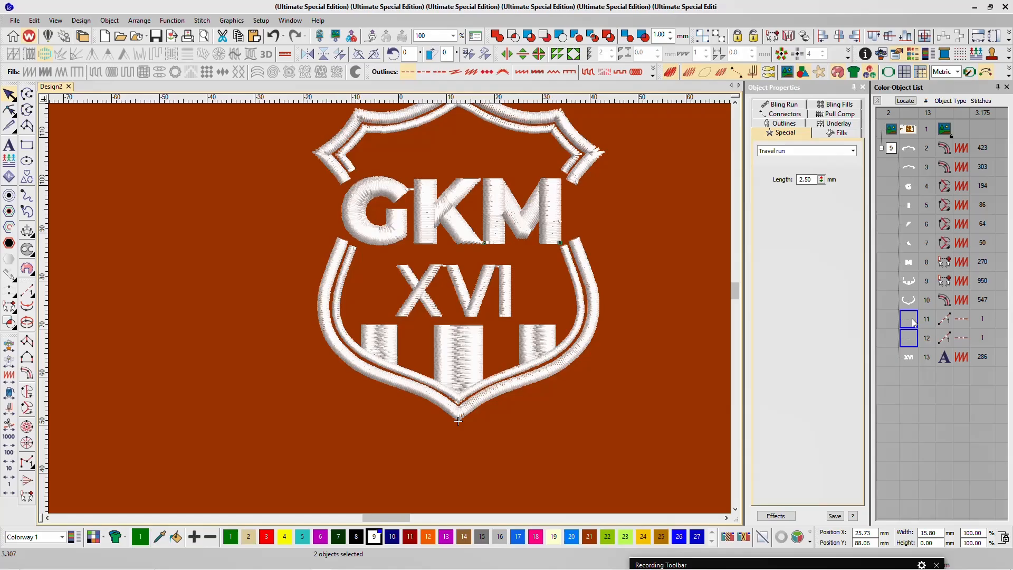
pyautogui.press('Delete')
pyautogui.click(908, 319)
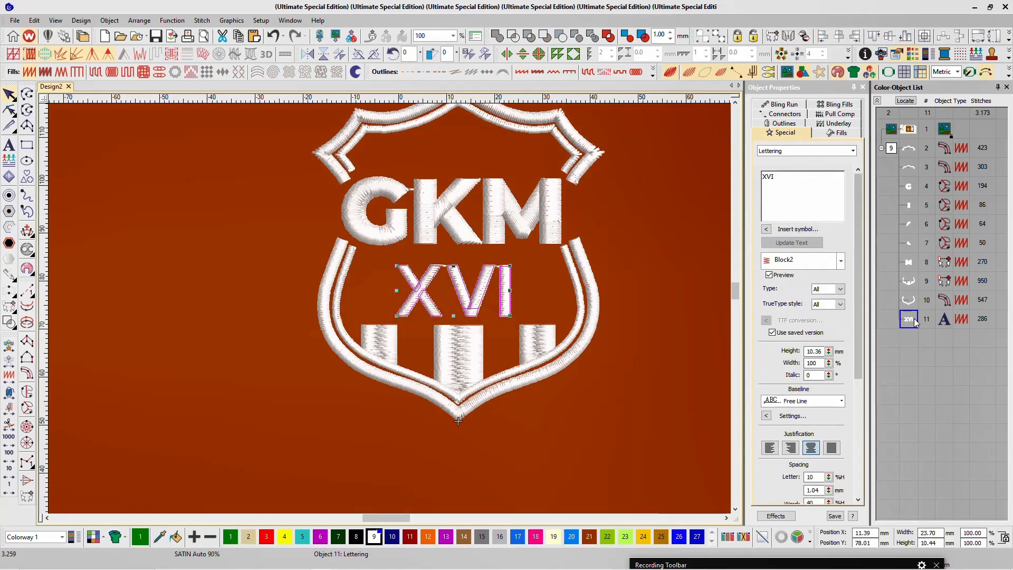
pyautogui.click(909, 302)
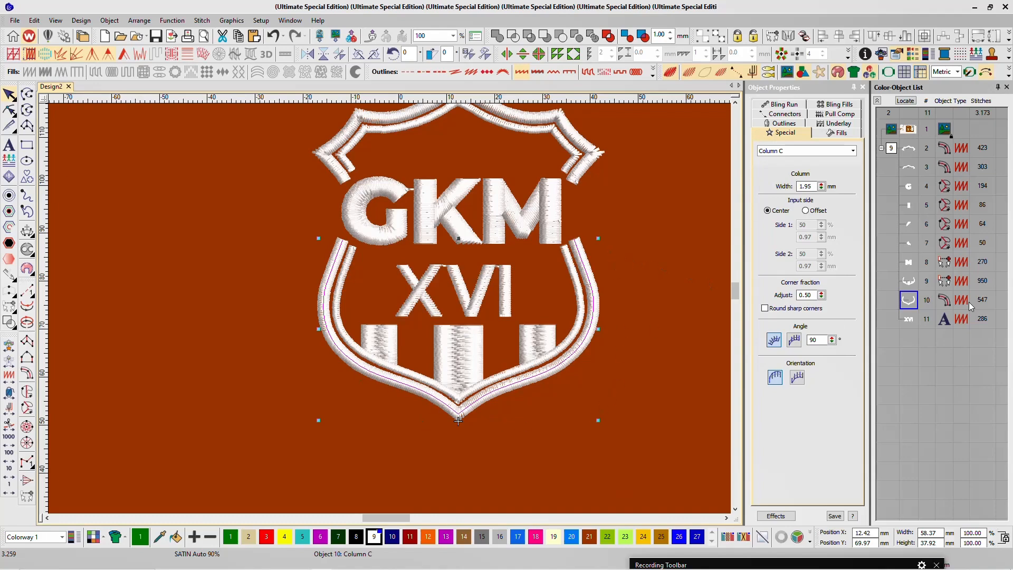
pyautogui.click(907, 320)
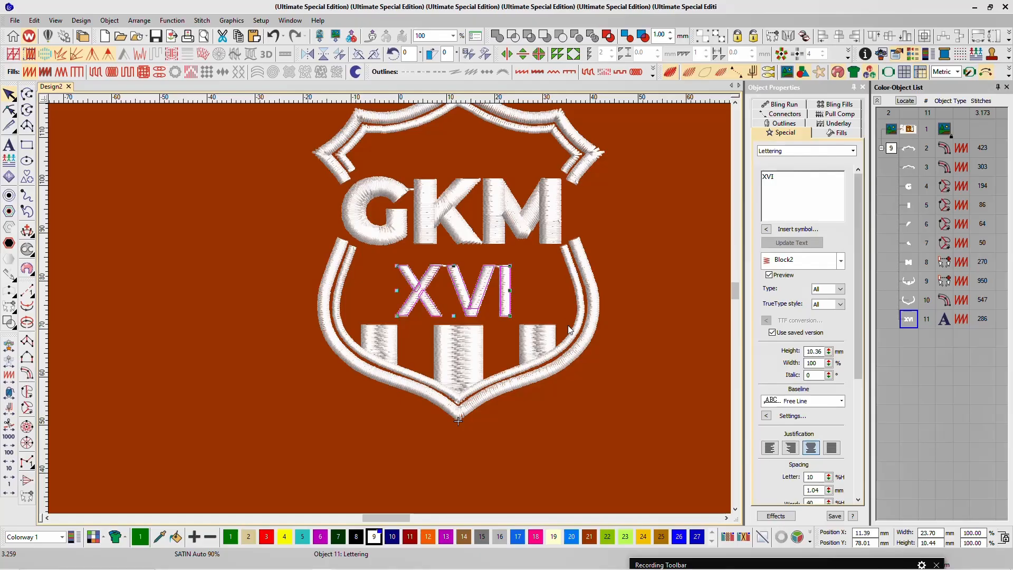
# - Select all the badge's embroidery objects and join them at their closest entry and exit points
pyautogui.click(635, 298)
pyautogui.scroll(-2, 264, 369)
pyautogui.moveTo(266, 165); pyautogui.dragTo(517, 420)
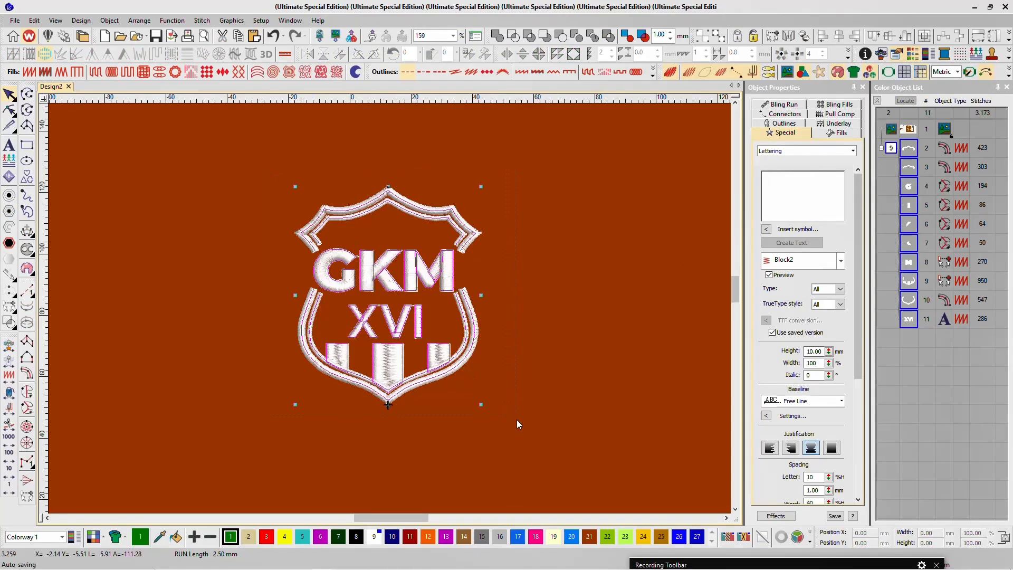
pyautogui.click(540, 330)
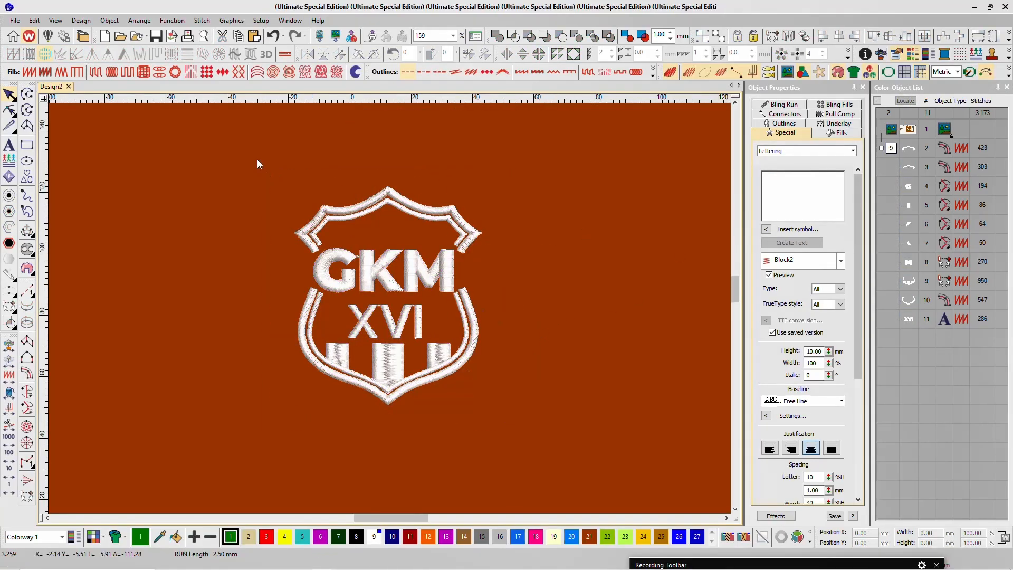
pyautogui.moveTo(255, 159); pyautogui.dragTo(521, 445)
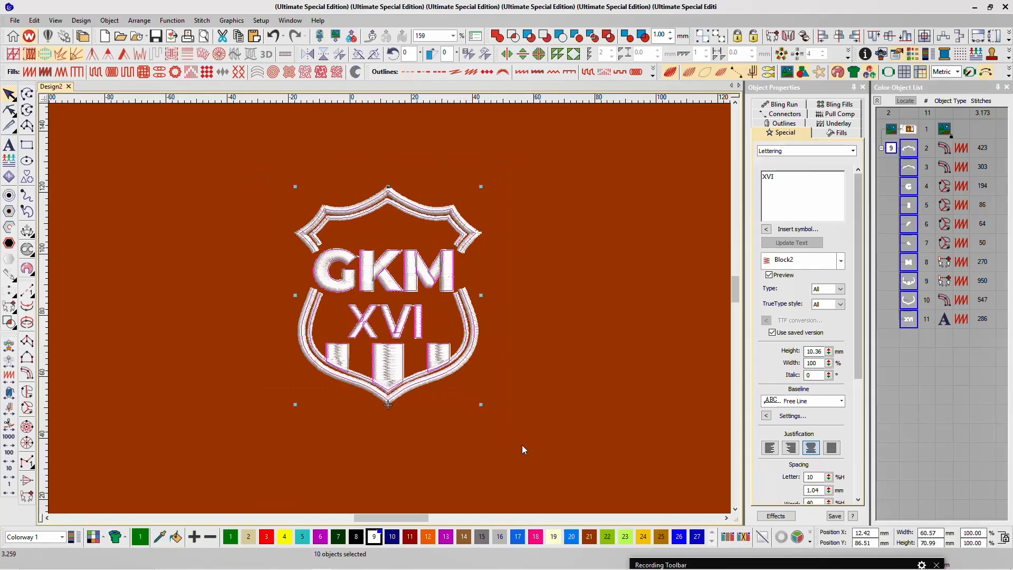
pyautogui.click(915, 162)
pyautogui.click(668, 212)
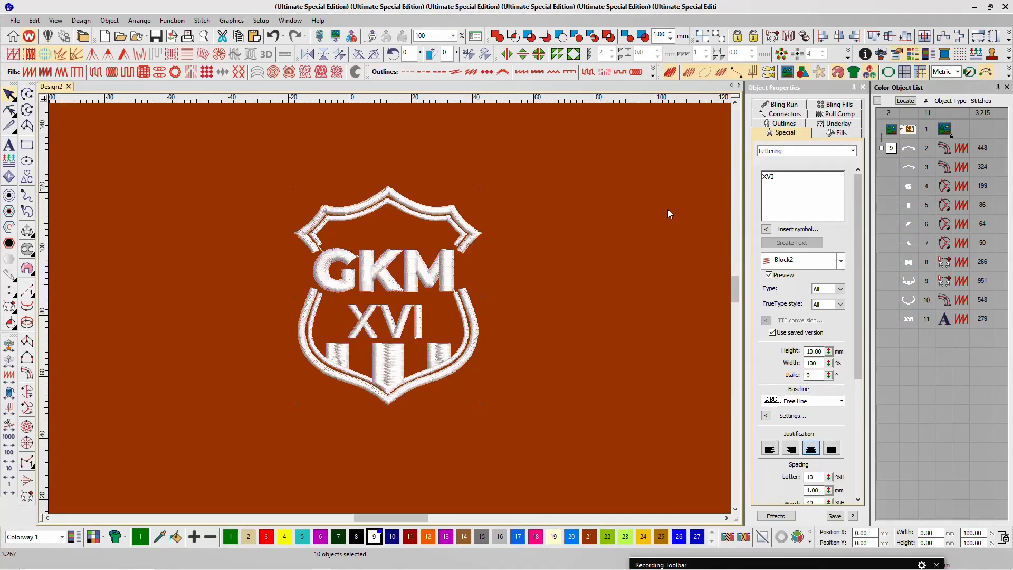
# - Examine the stitching and the connections between the borders, GKM letters, XVI lettering and bars across the badge
pyautogui.scroll(2, 317, 270)
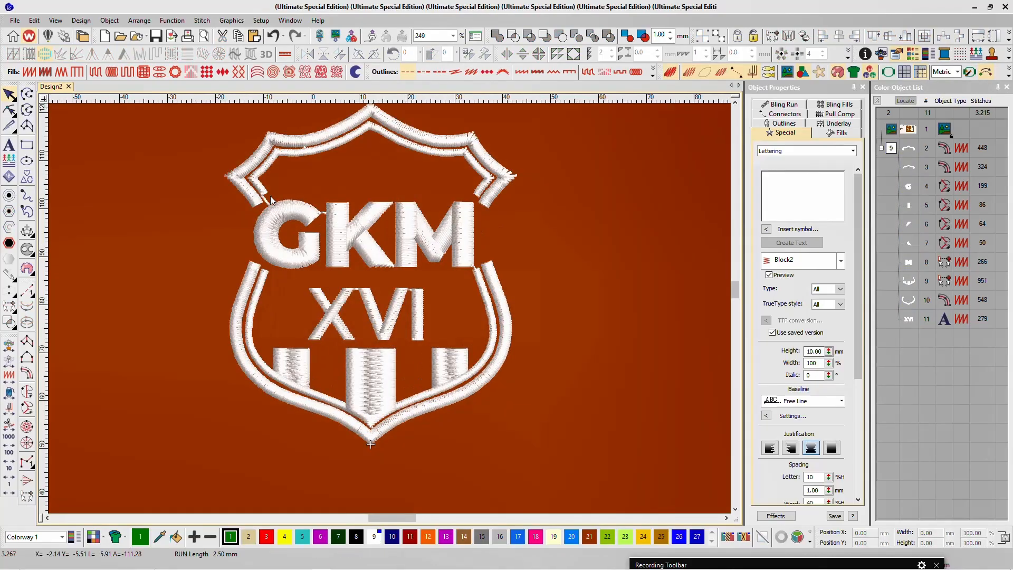
pyautogui.scroll(1, 363, 306)
pyautogui.scroll(-1, 396, 295)
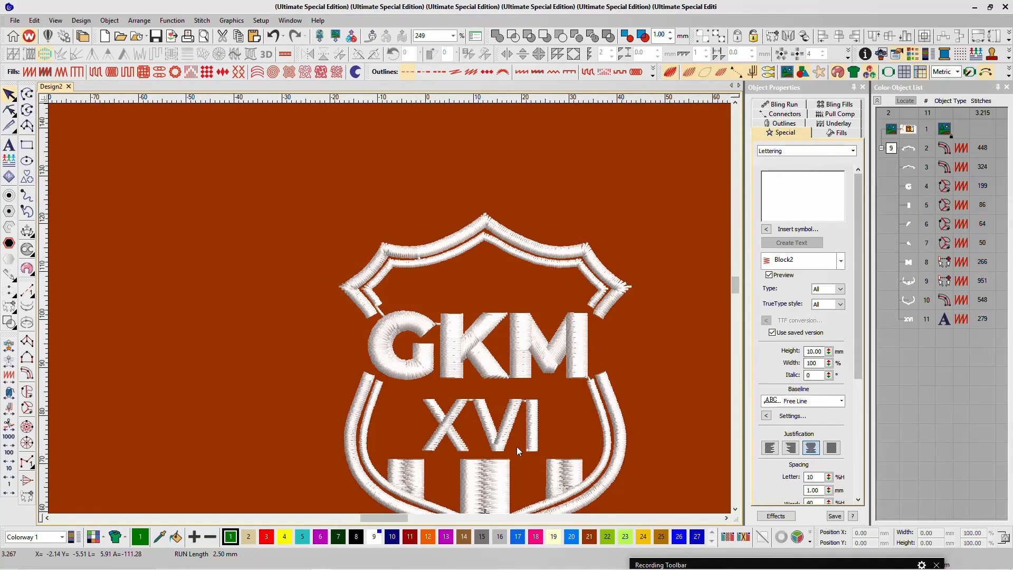
pyautogui.scroll(-2, 389, 308)
pyautogui.scroll(2, 390, 312)
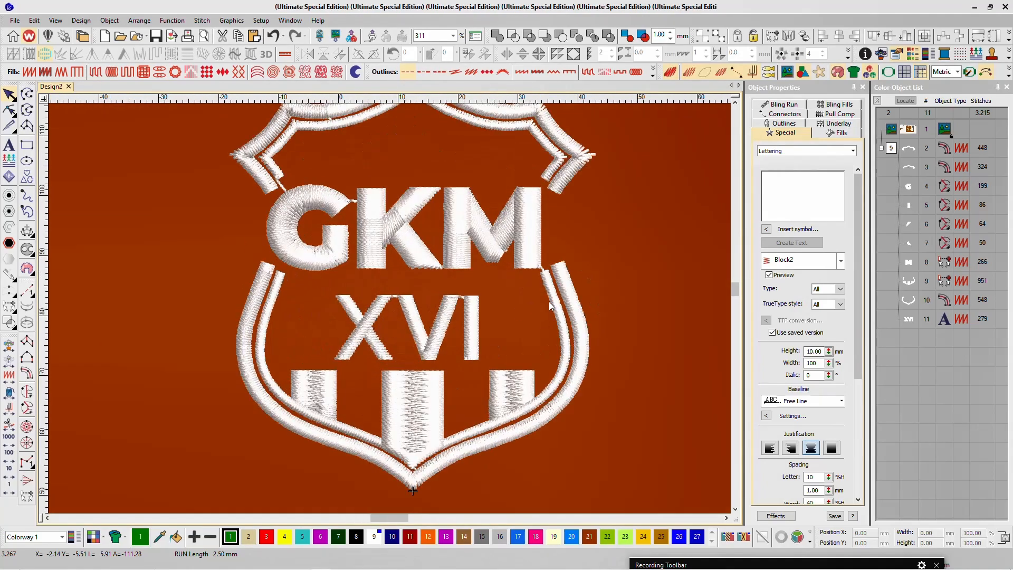
pyautogui.scroll(-5, 389, 308)
pyautogui.scroll(3, 389, 308)
pyautogui.scroll(-2, 389, 308)
pyautogui.scroll(1, 389, 308)
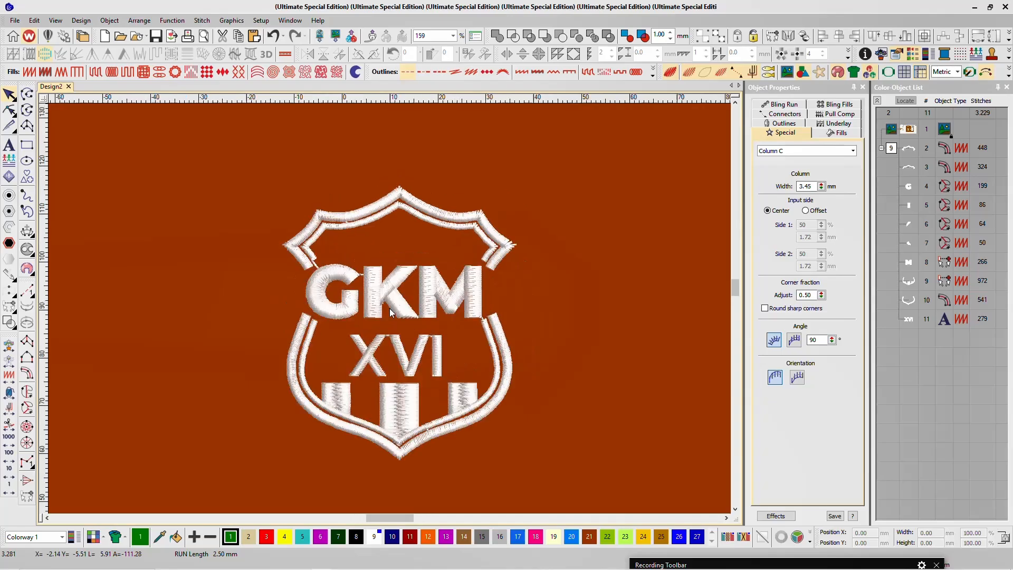
pyautogui.scroll(2, 390, 308)
pyautogui.scroll(-1, 390, 308)
pyautogui.scroll(1, 389, 308)
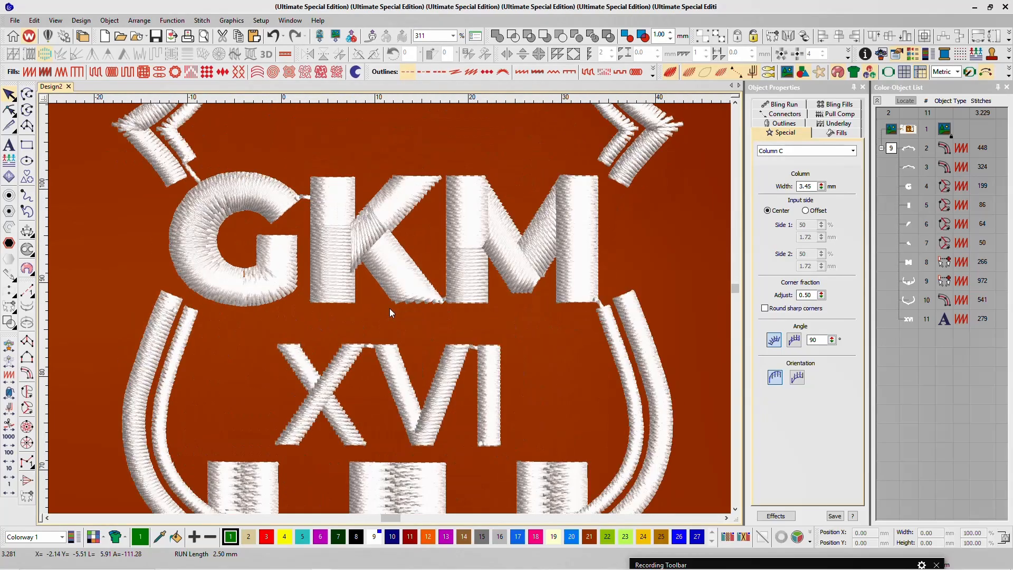
pyautogui.scroll(-2, 389, 308)
pyautogui.moveTo(223, 157); pyautogui.dragTo(502, 410)
pyautogui.scroll(1, 501, 409)
pyautogui.scroll(-3, 502, 409)
pyautogui.scroll(3, 622, 193)
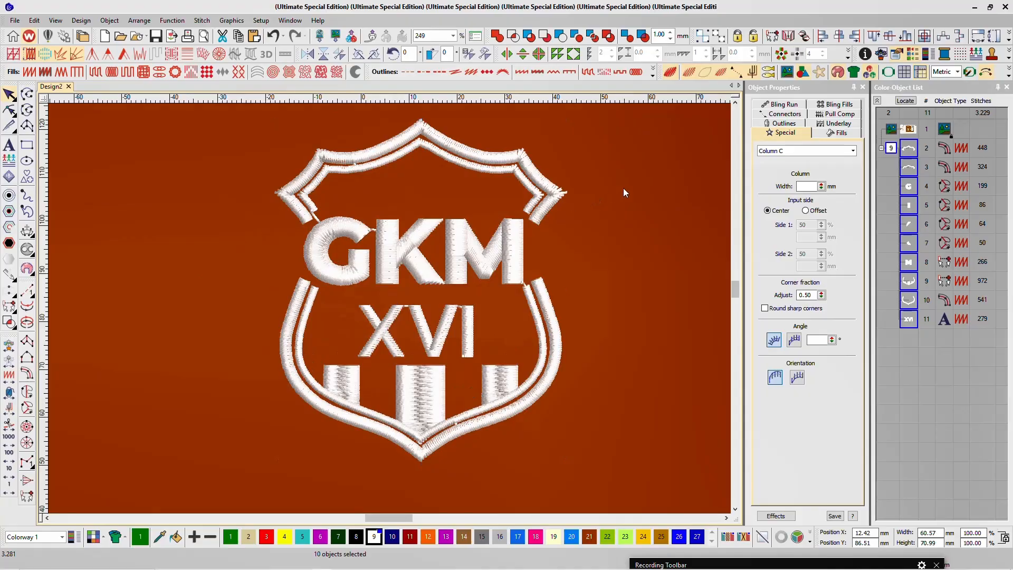
pyautogui.click(623, 193)
pyautogui.scroll(-2, 391, 313)
pyautogui.scroll(1, 391, 314)
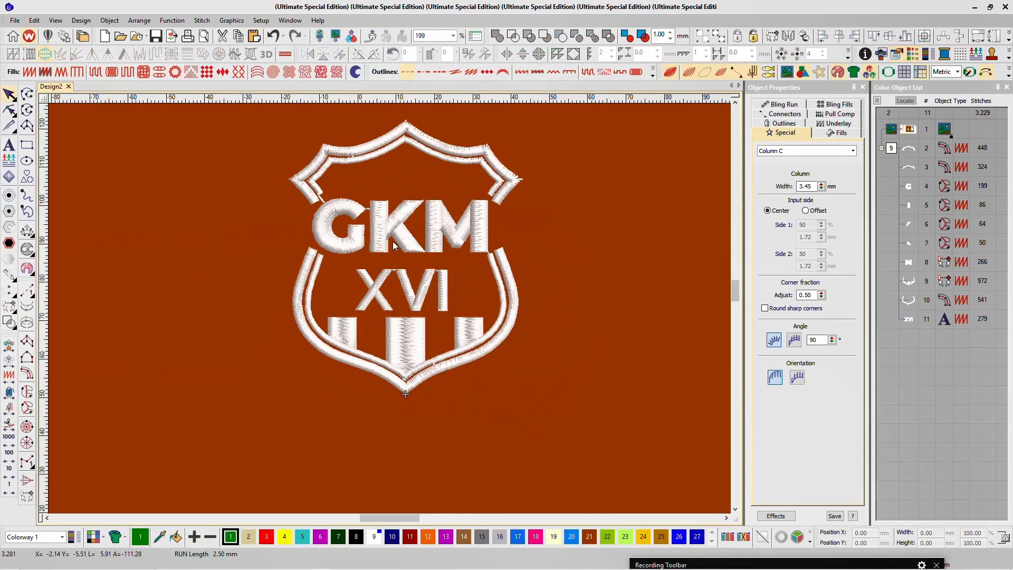
pyautogui.scroll(-2, 439, 404)
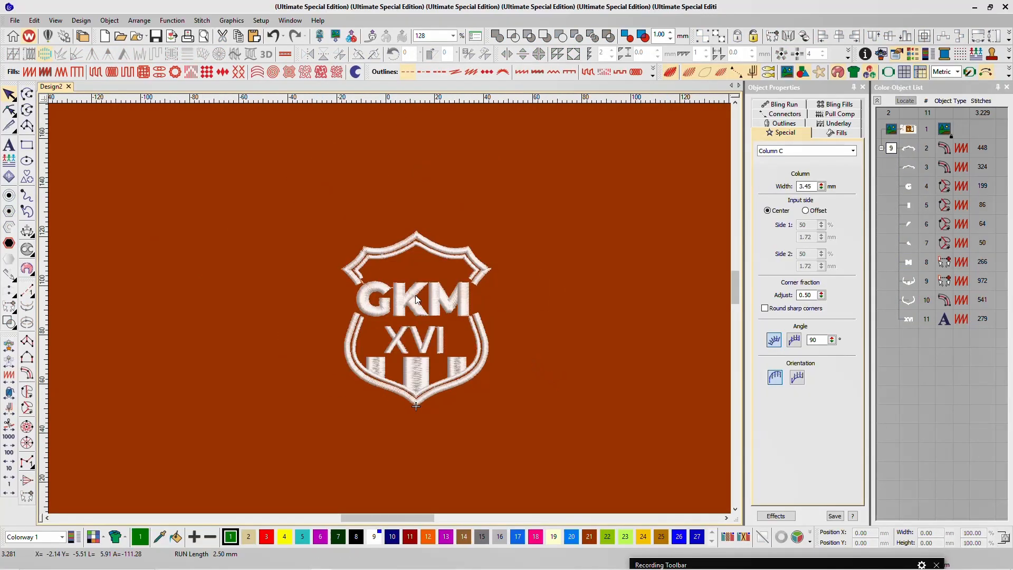
pyautogui.moveTo(296, 202); pyautogui.dragTo(561, 452)
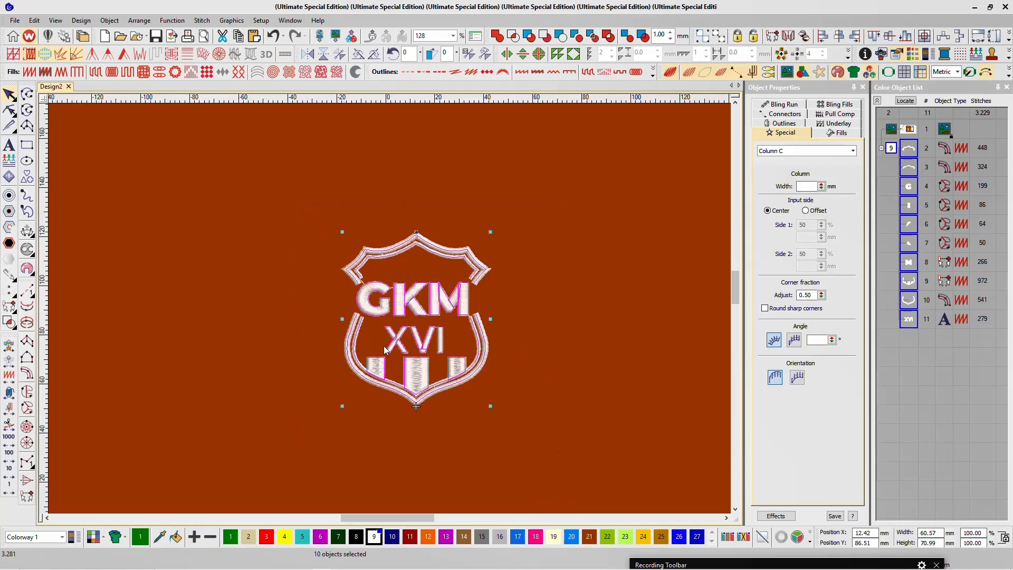
pyautogui.moveTo(287, 193); pyautogui.dragTo(432, 340)
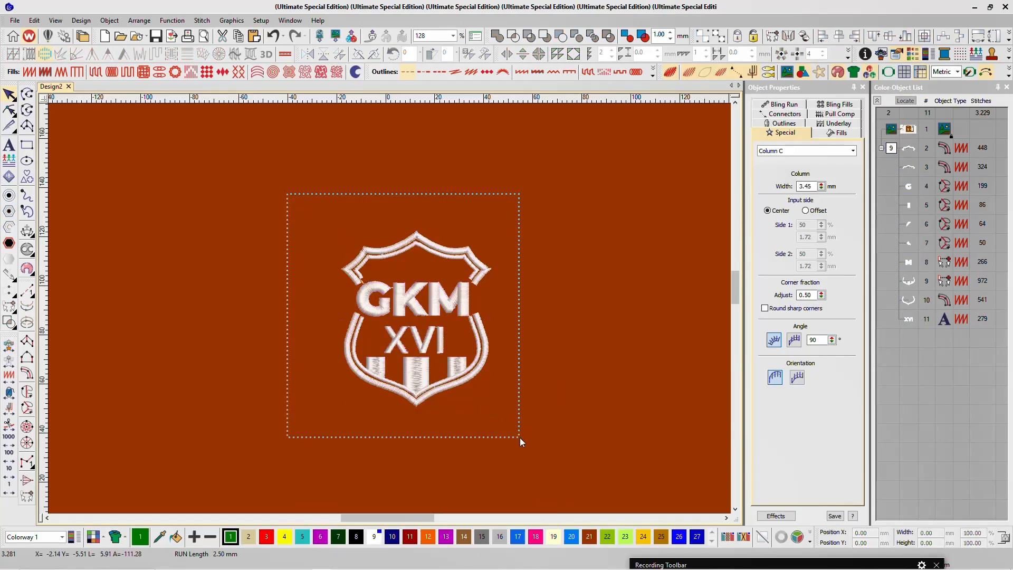
pyautogui.moveTo(520, 438); pyautogui.dragTo(520, 438)
pyautogui.click(542, 396)
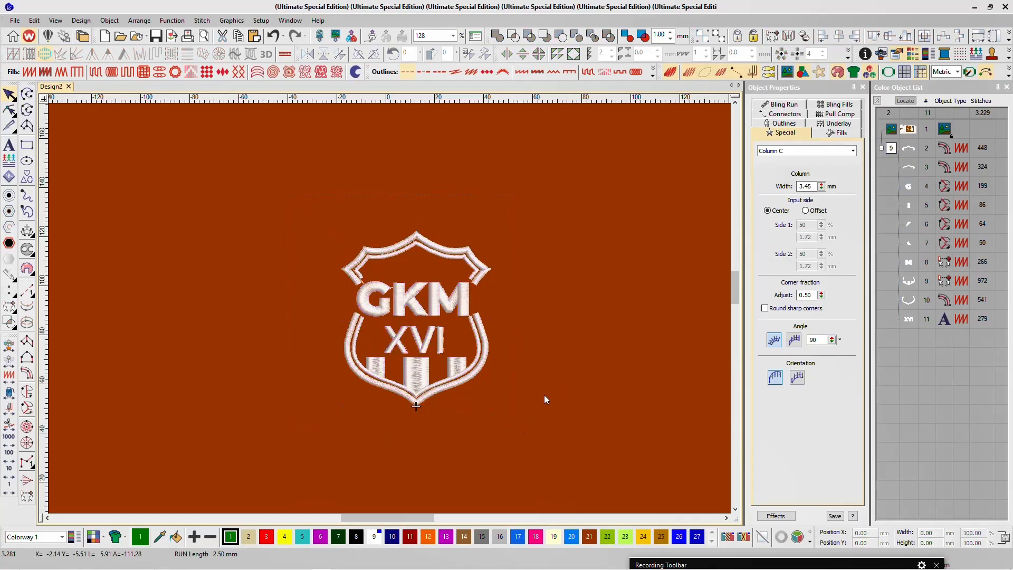
pyautogui.click(704, 567)
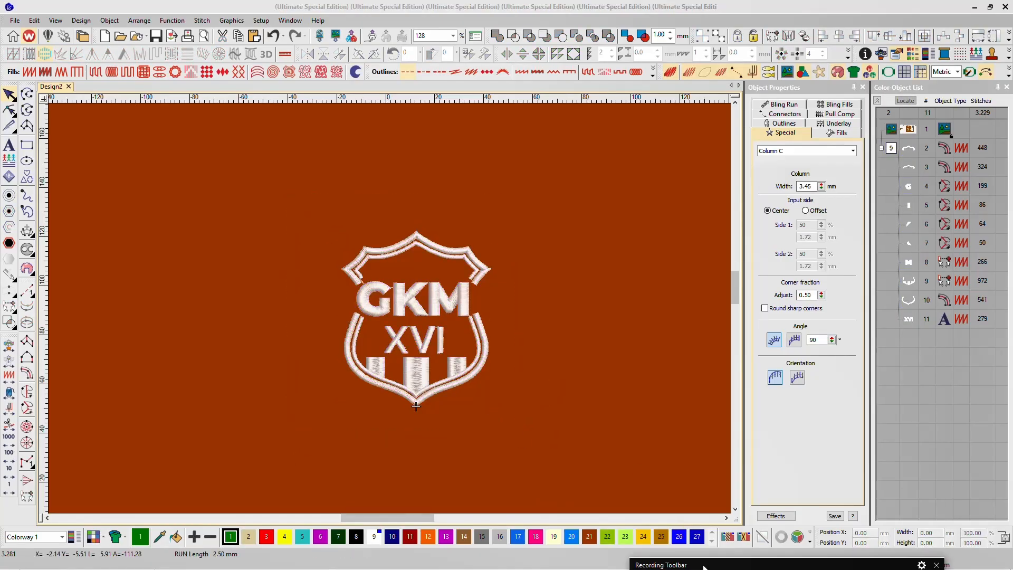